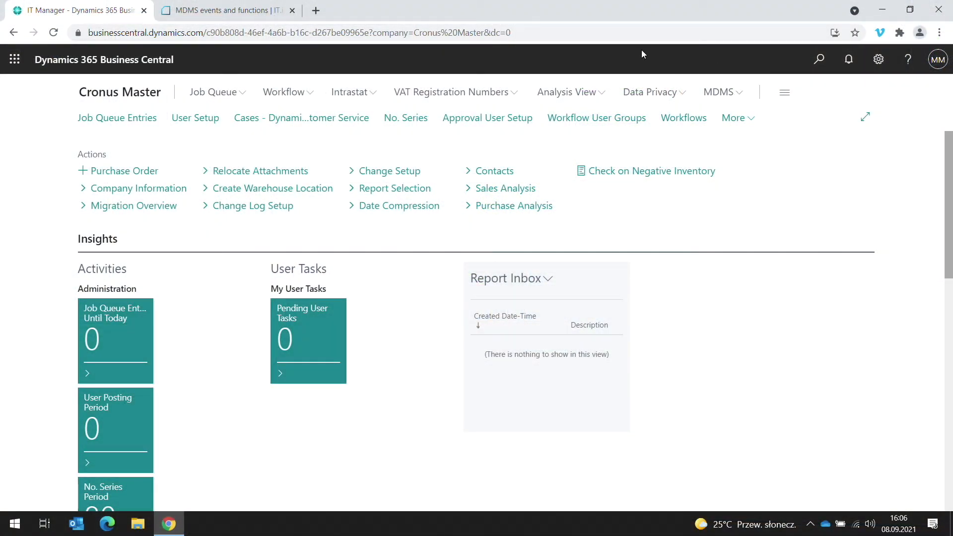
Step: Review the allowed companies list in the settings, including the Denmark, Germany and Poland companies, and leave the current company selected
{"action": "left_click", "coordinate": [879, 60]}
{"action": "left_click", "coordinate": [804, 159]}
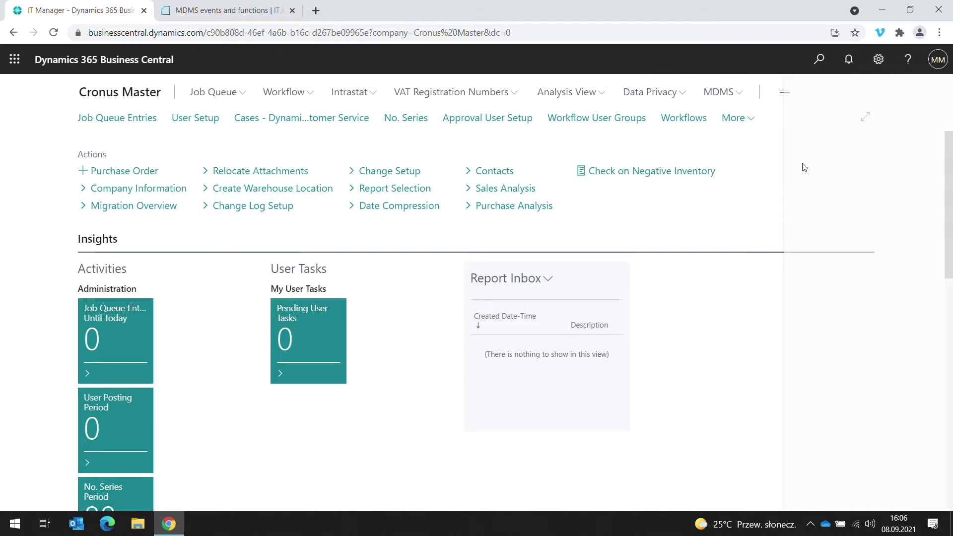
{"action": "left_click", "coordinate": [638, 210]}
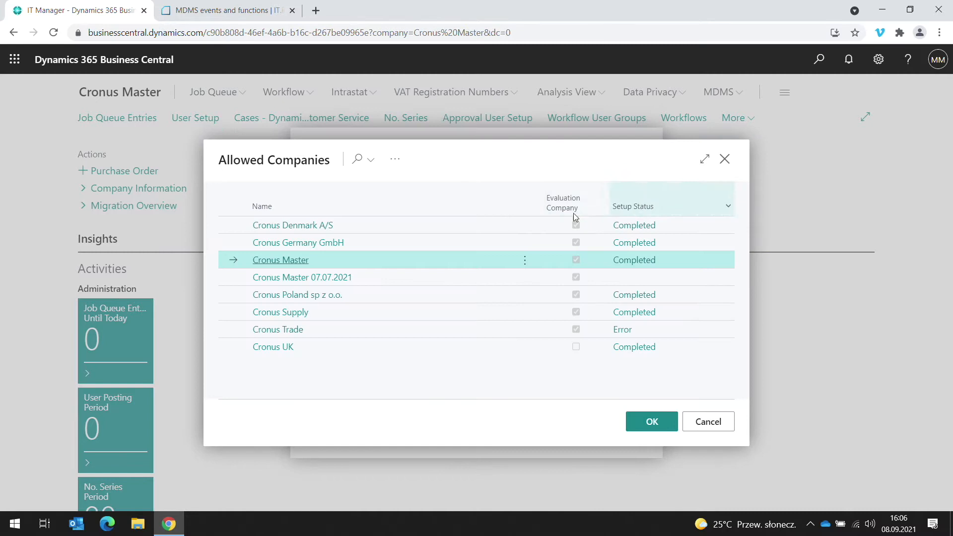
{"action": "left_click", "coordinate": [372, 227]}
{"action": "left_click", "coordinate": [369, 243]}
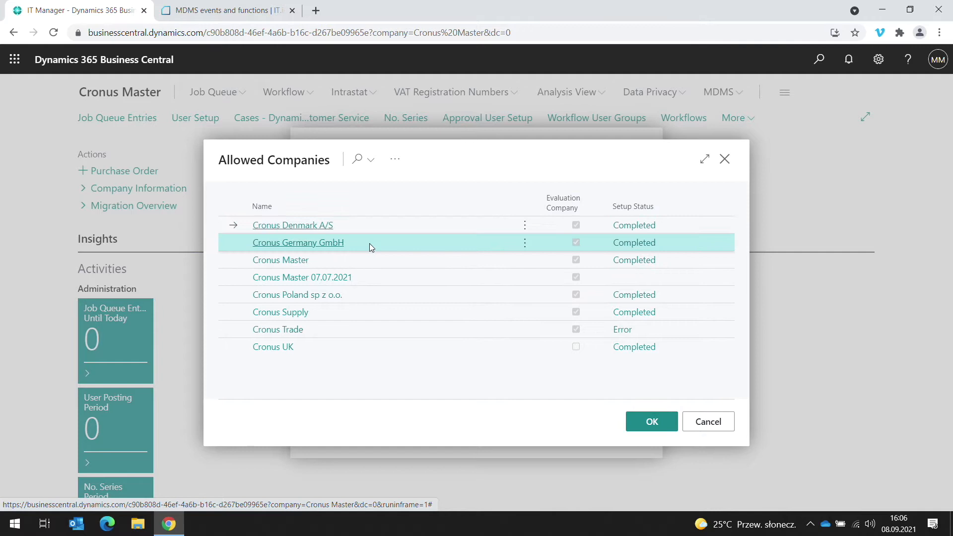
{"action": "left_click", "coordinate": [364, 294]}
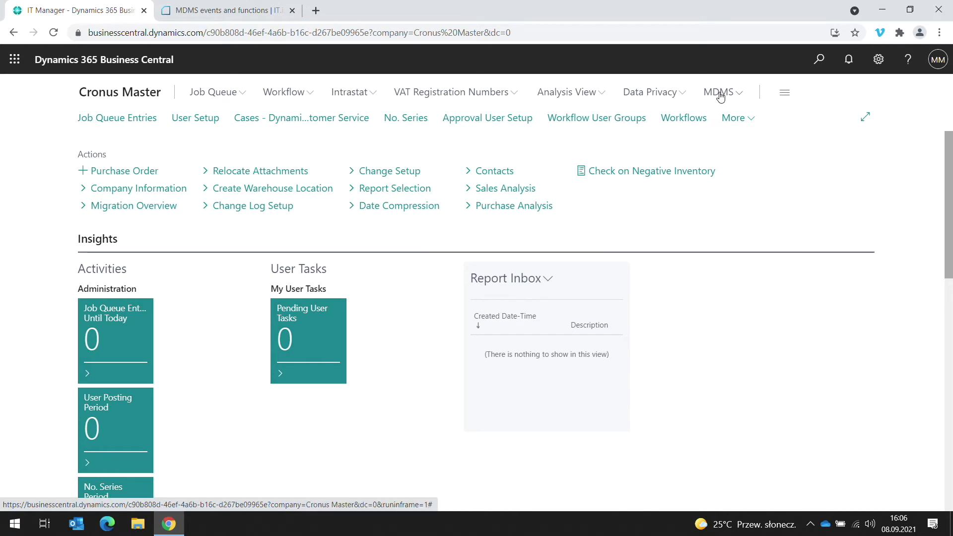
Step: Open the MDMS Setup in edit mode, review its master company and record blocking options, and close it
{"action": "left_click", "coordinate": [720, 94]}
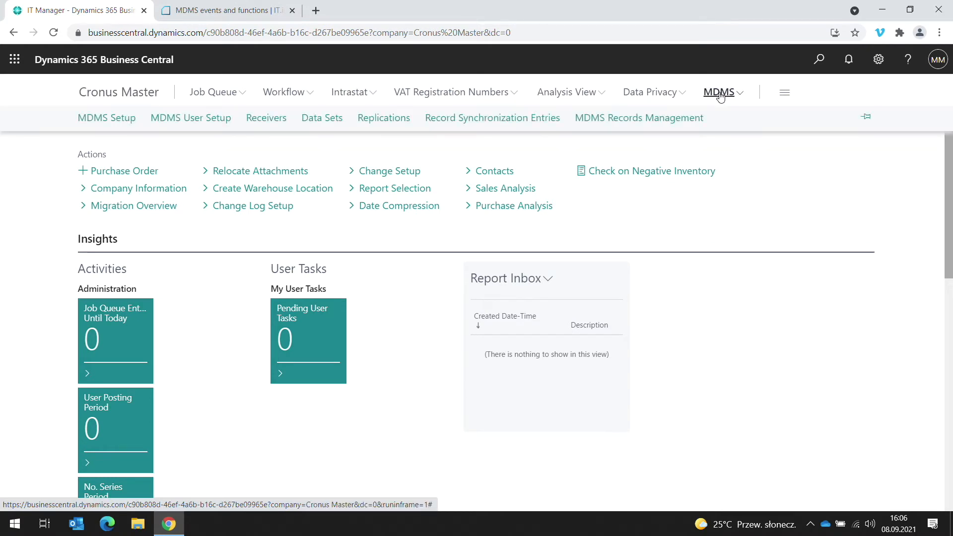
{"action": "left_click", "coordinate": [108, 119]}
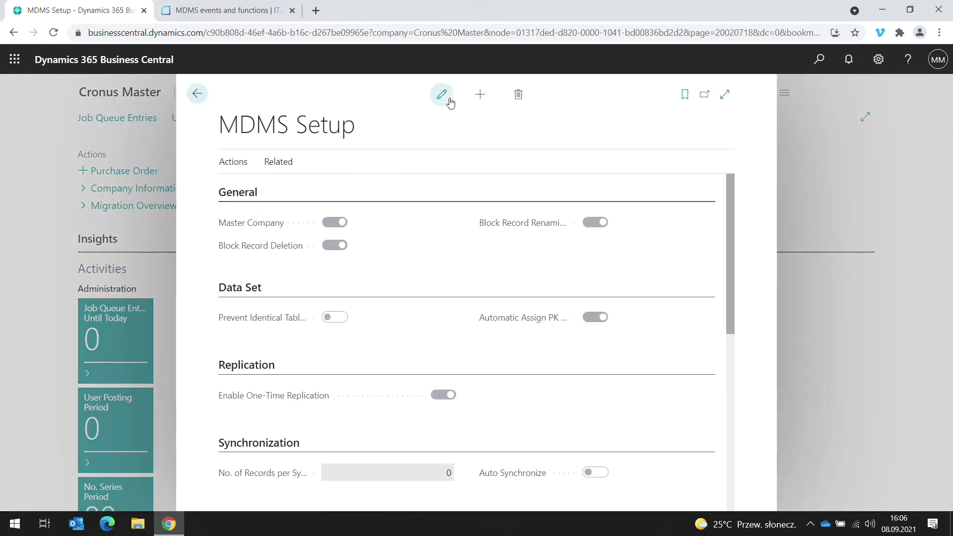
{"action": "left_click", "coordinate": [449, 101]}
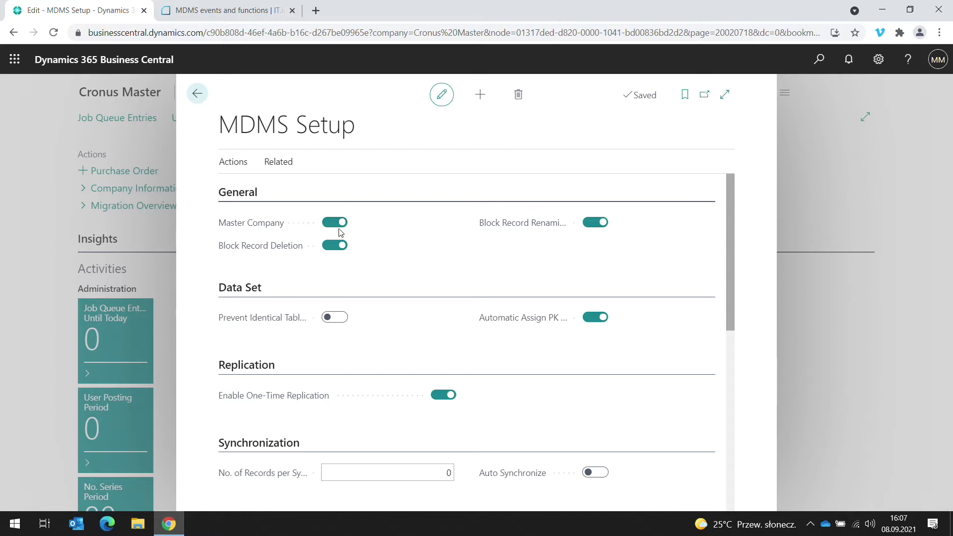
{"action": "left_click", "coordinate": [816, 241]}
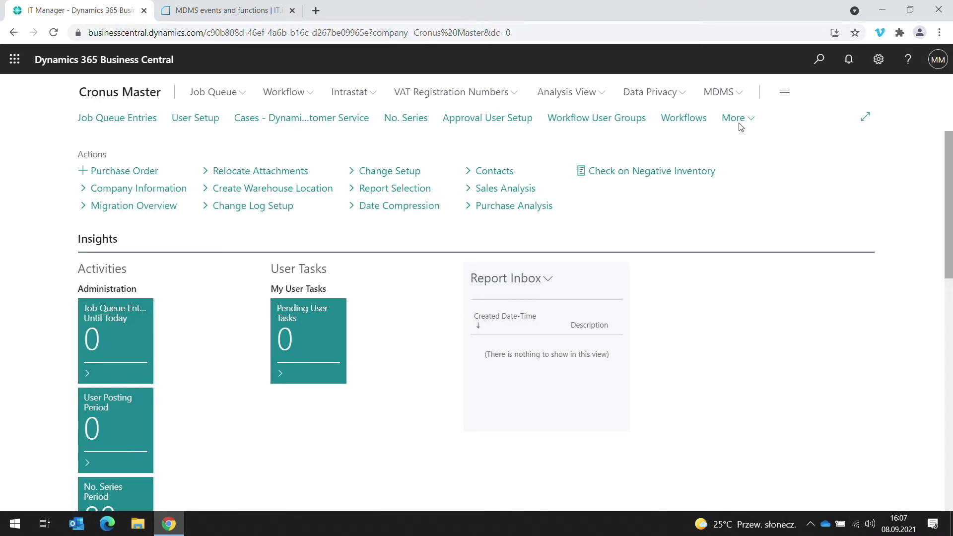
Step: Open the CRONUS DENMARK receiver card from the MDMS receivers list
{"action": "left_click", "coordinate": [729, 96]}
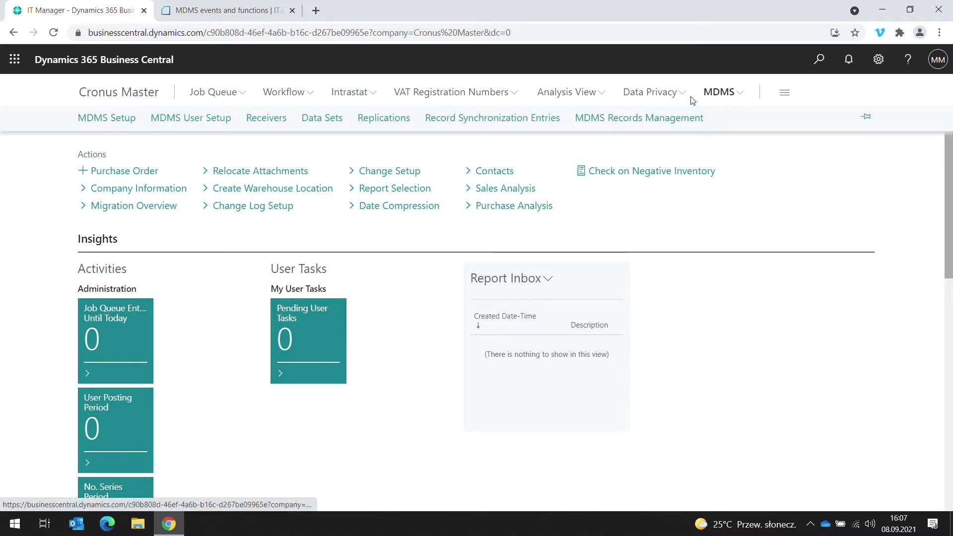
{"action": "left_click", "coordinate": [277, 122]}
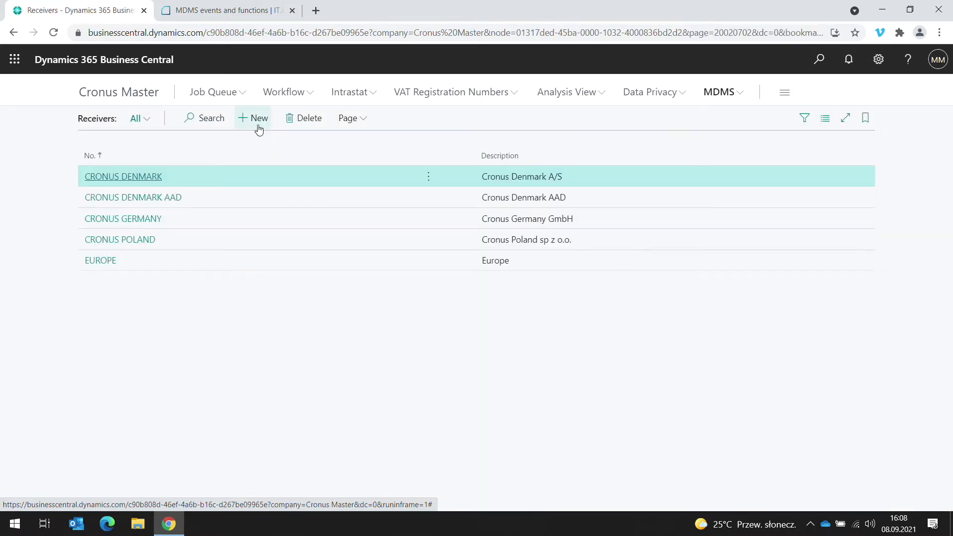
{"action": "left_click", "coordinate": [139, 179]}
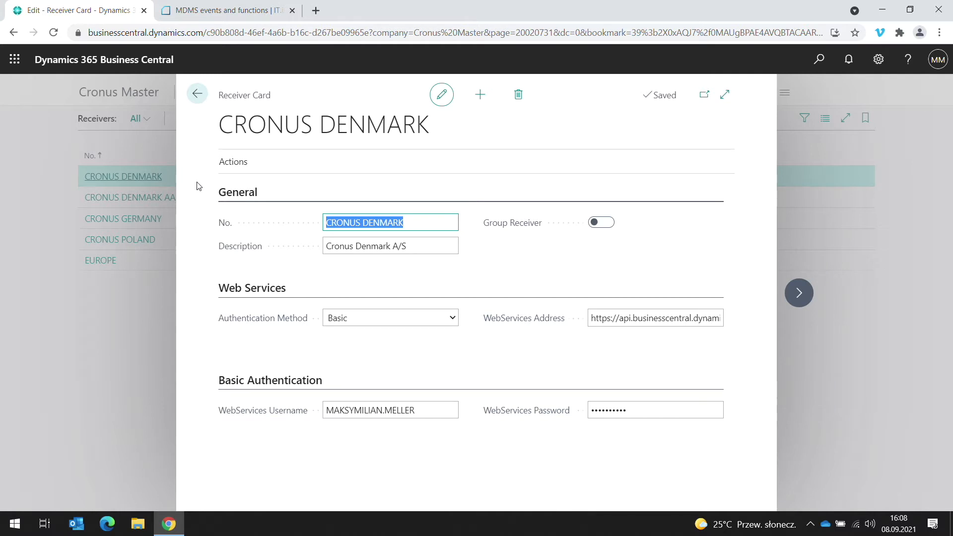
{"action": "left_click", "coordinate": [438, 224]}
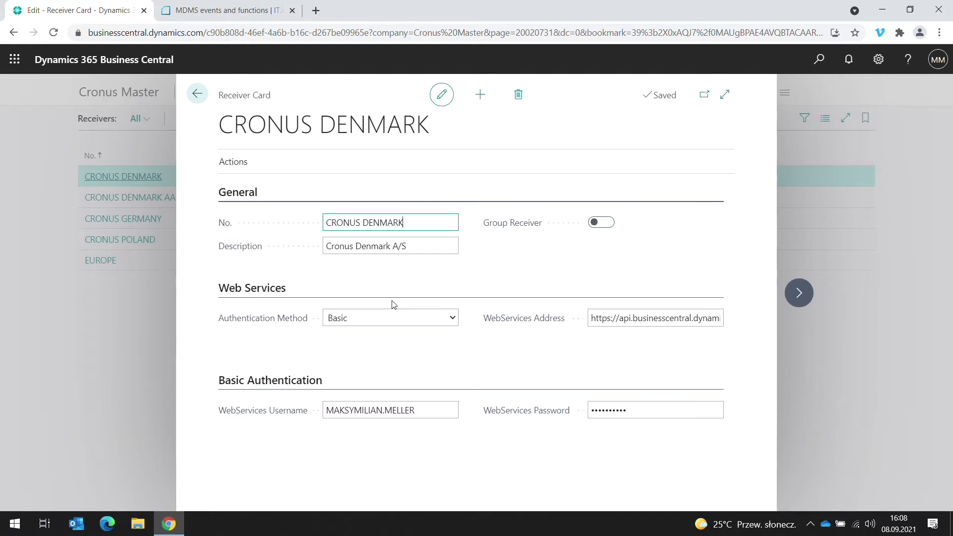
Step: Check which authentication methods are available for the receiver, keeping Basic selected
{"action": "left_click", "coordinate": [391, 319]}
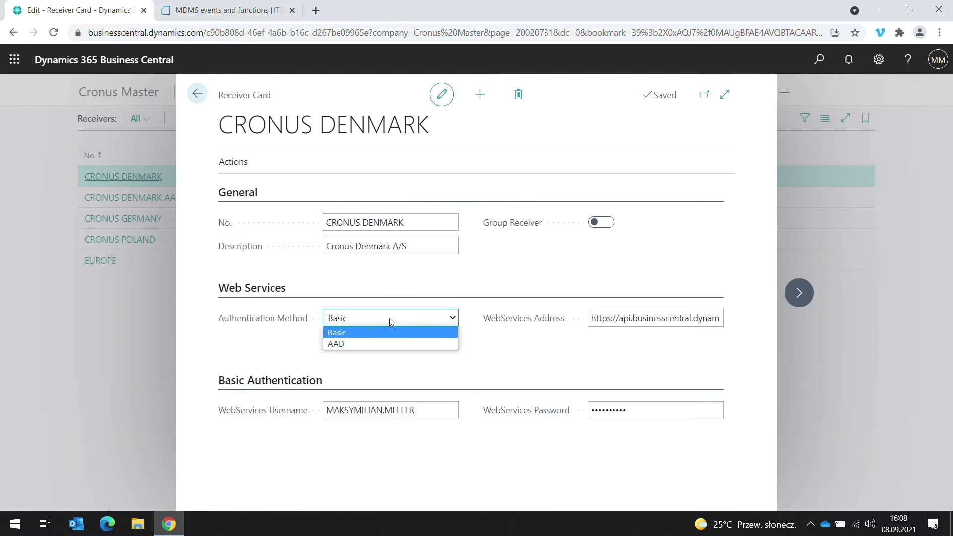
{"action": "left_click", "coordinate": [389, 319]}
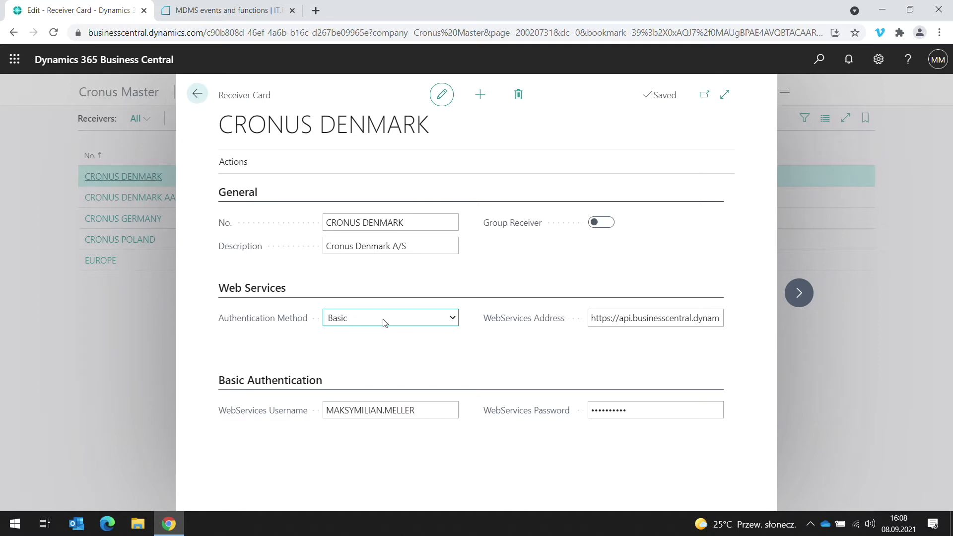
{"action": "left_click", "coordinate": [383, 322]}
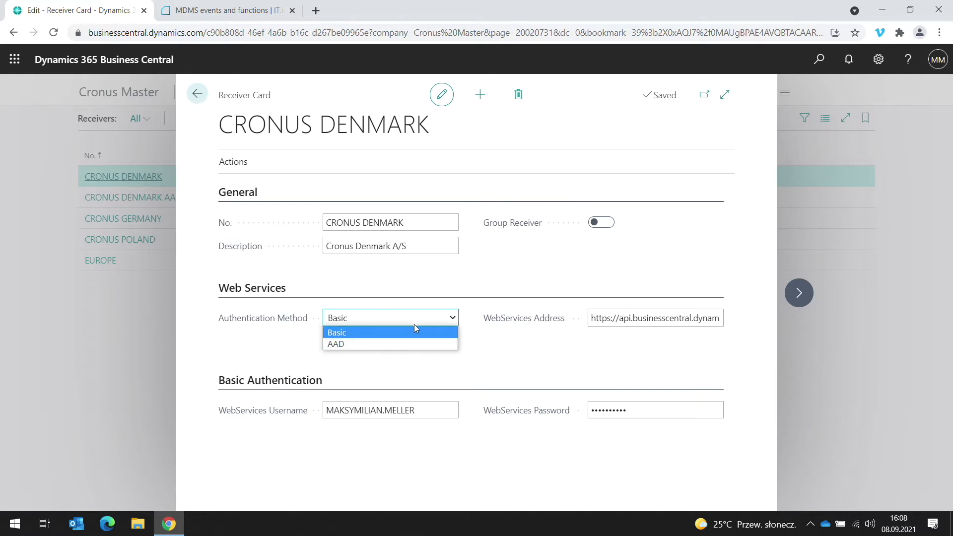
{"action": "left_click", "coordinate": [472, 290]}
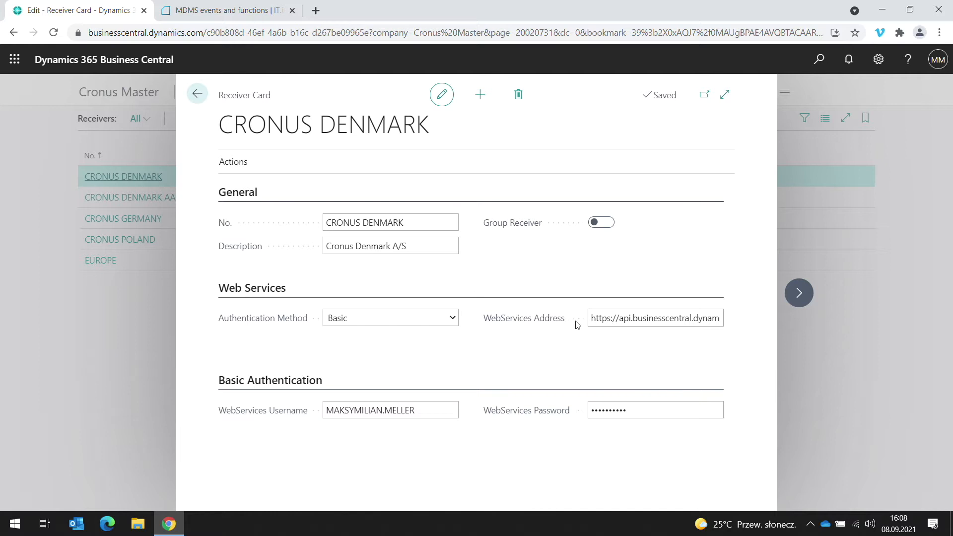
Step: Examine the receiver's web services address and its Basic Authentication username and password fields
{"action": "left_click", "coordinate": [594, 325]}
{"action": "left_click", "coordinate": [604, 320]}
{"action": "left_click", "coordinate": [432, 408]}
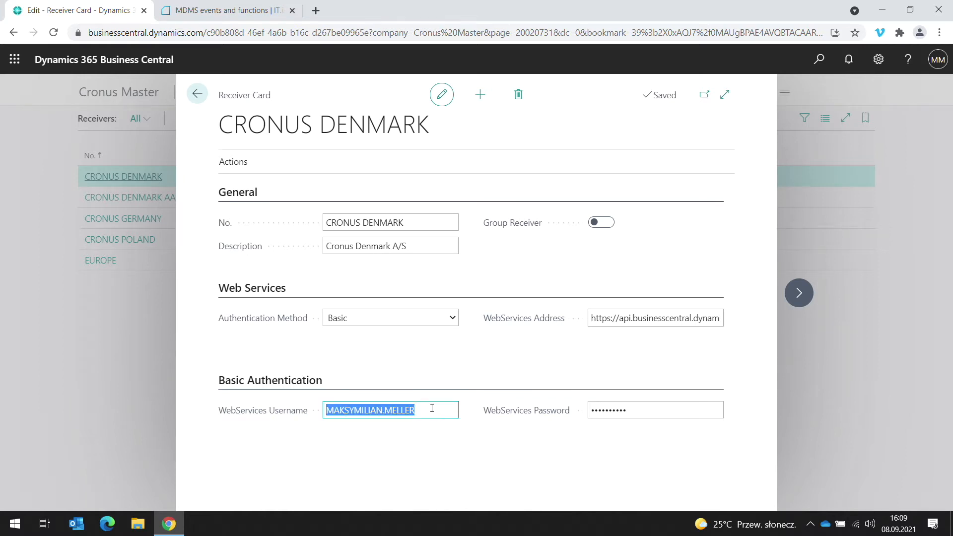
{"action": "left_click_drag", "start_coordinate": [327, 412], "coordinate": [428, 414]}
{"action": "left_click", "coordinate": [429, 414]}
{"action": "left_click", "coordinate": [641, 416]}
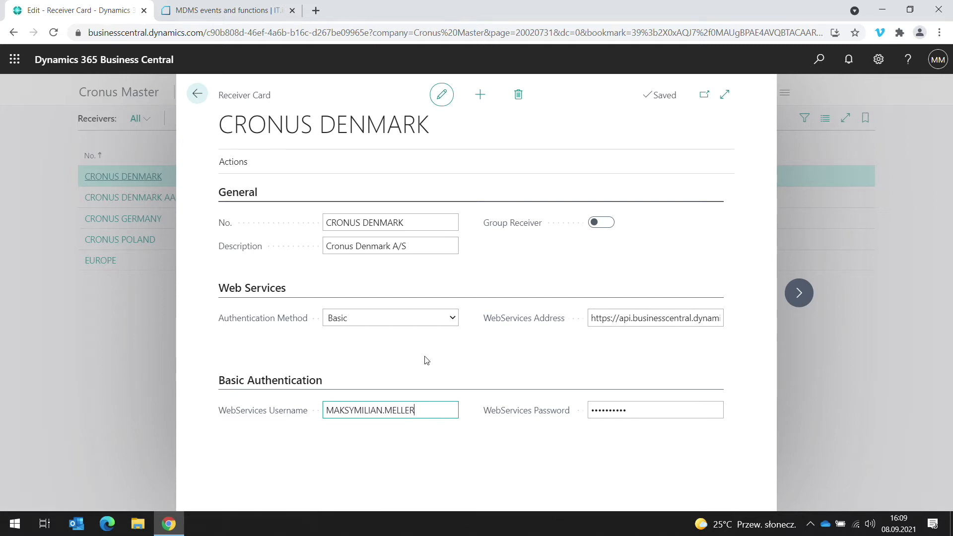
Step: Test the connection to the CRONUS DENMARK receiver, dismiss the result and close the receiver card
{"action": "left_click", "coordinate": [234, 162]}
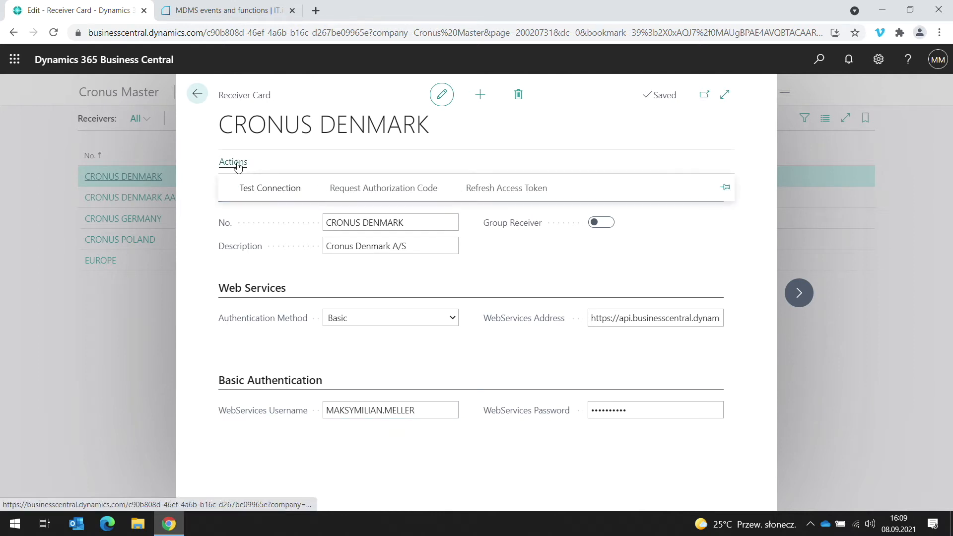
{"action": "left_click", "coordinate": [264, 192]}
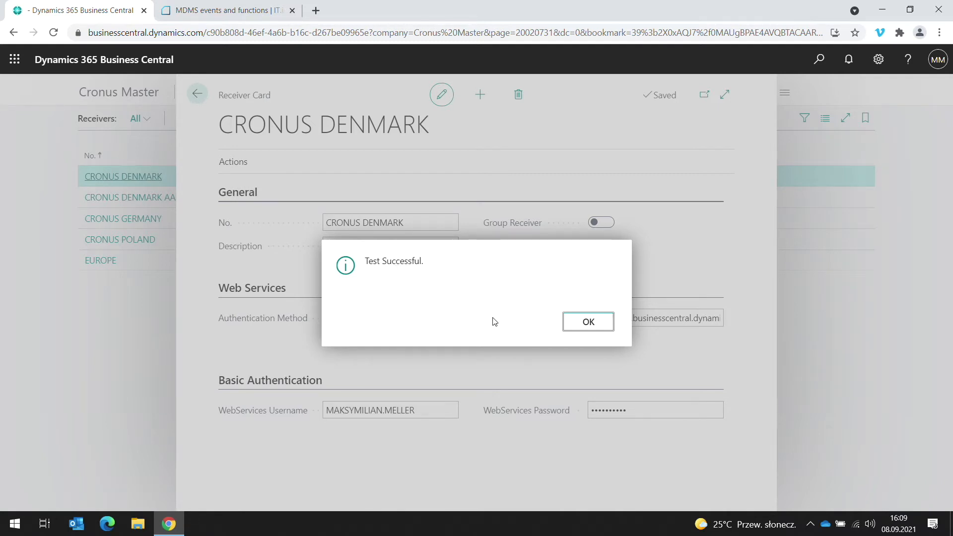
{"action": "left_click", "coordinate": [588, 322]}
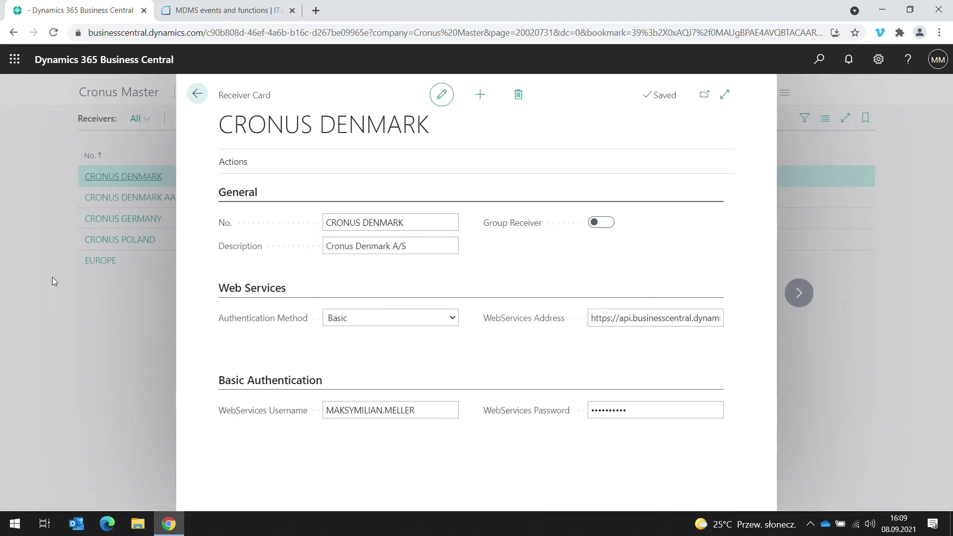
{"action": "key", "text": "Escape"}
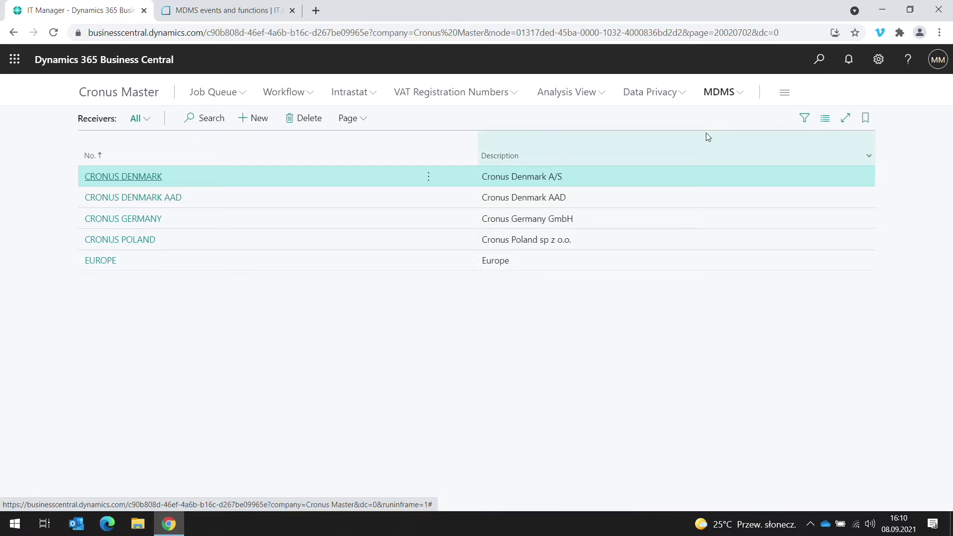
Step: Open the FINANCE data set from the MDMS data sets list
{"action": "left_click", "coordinate": [708, 97]}
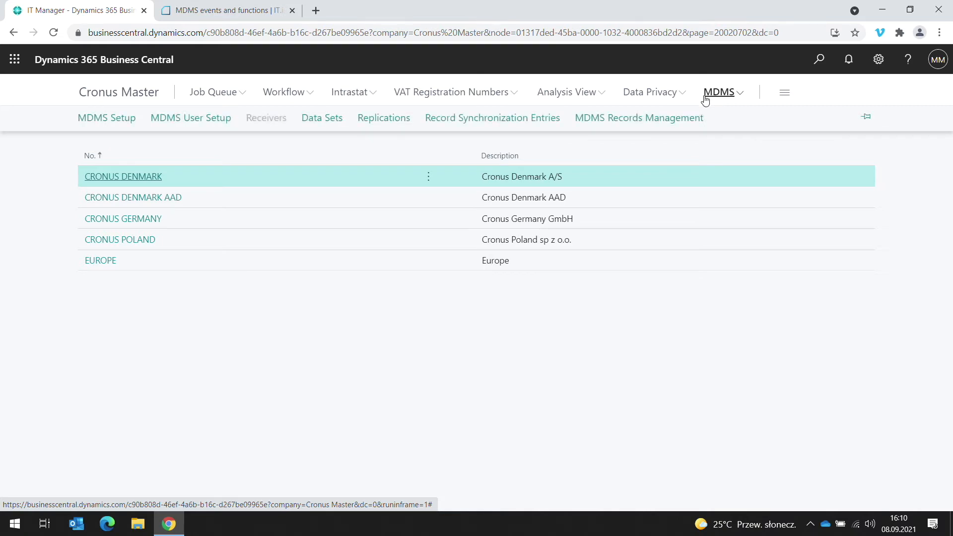
{"action": "left_click", "coordinate": [317, 120]}
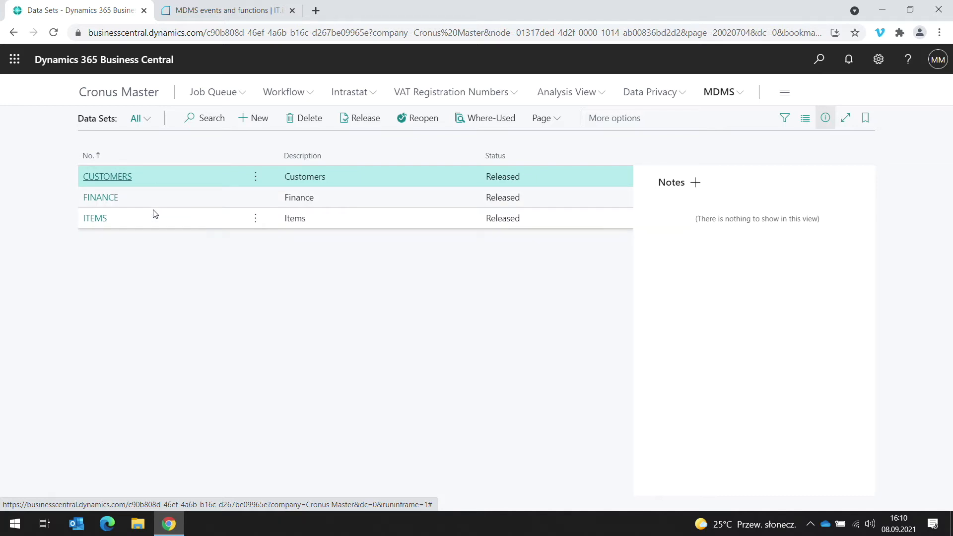
{"action": "left_click", "coordinate": [107, 200]}
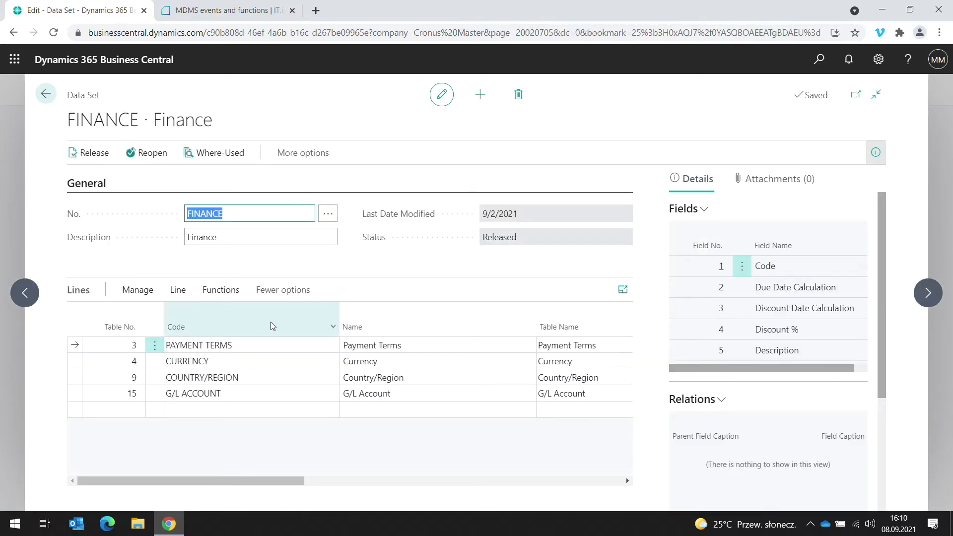
Step: Examine the data set's number and description and the table number of the Payment Terms line
{"action": "left_click", "coordinate": [244, 214]}
{"action": "left_click", "coordinate": [240, 236]}
{"action": "left_click", "coordinate": [255, 236]}
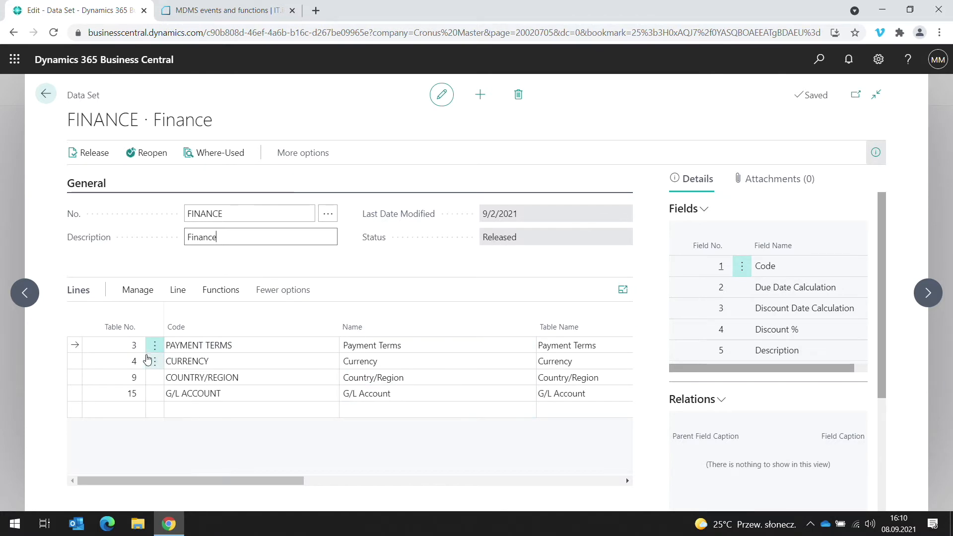
{"action": "left_click", "coordinate": [130, 348]}
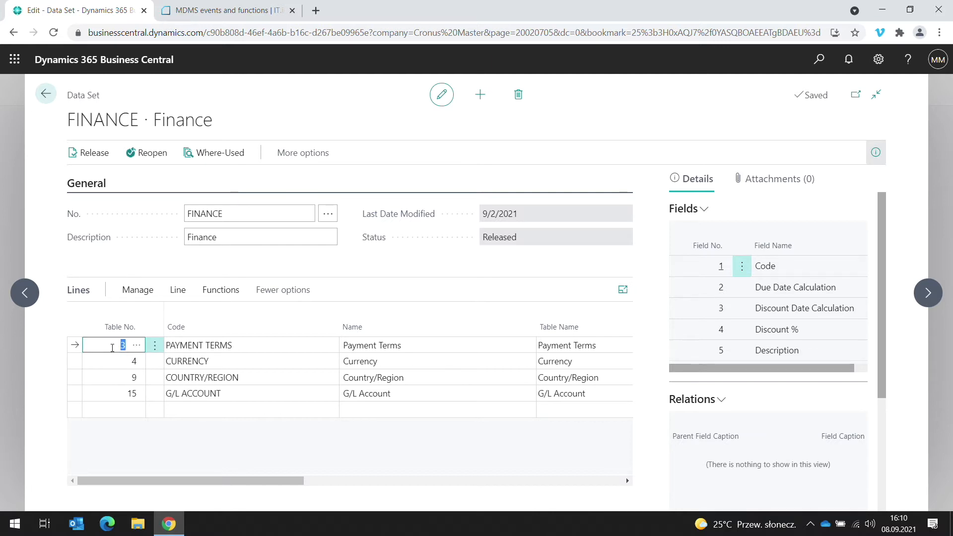
{"action": "left_click", "coordinate": [112, 345]}
{"action": "double_click", "coordinate": [119, 346]}
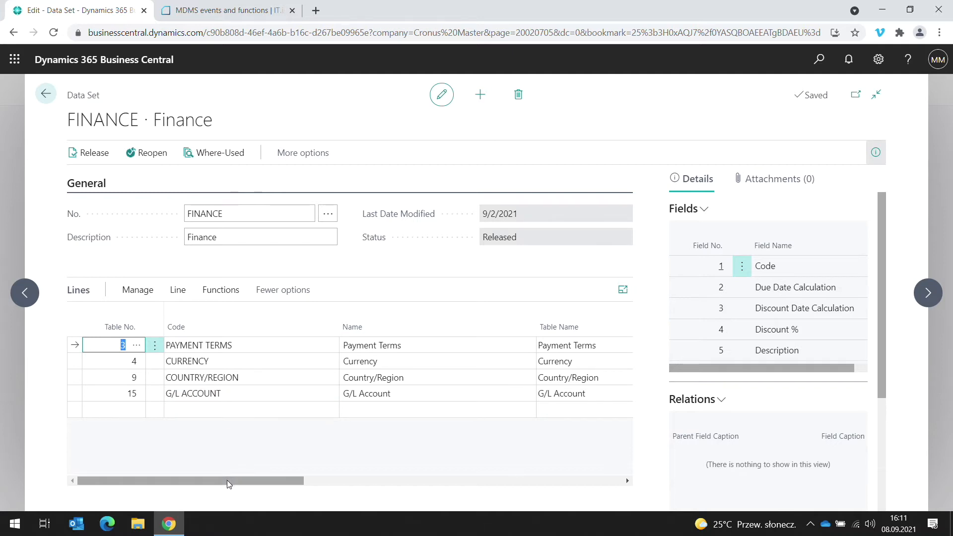
Step: Inspect the Payment Terms line's data set fields, table records and target table number, and the actions available for lines
{"action": "left_click_drag", "start_coordinate": [227, 483], "coordinate": [317, 487]}
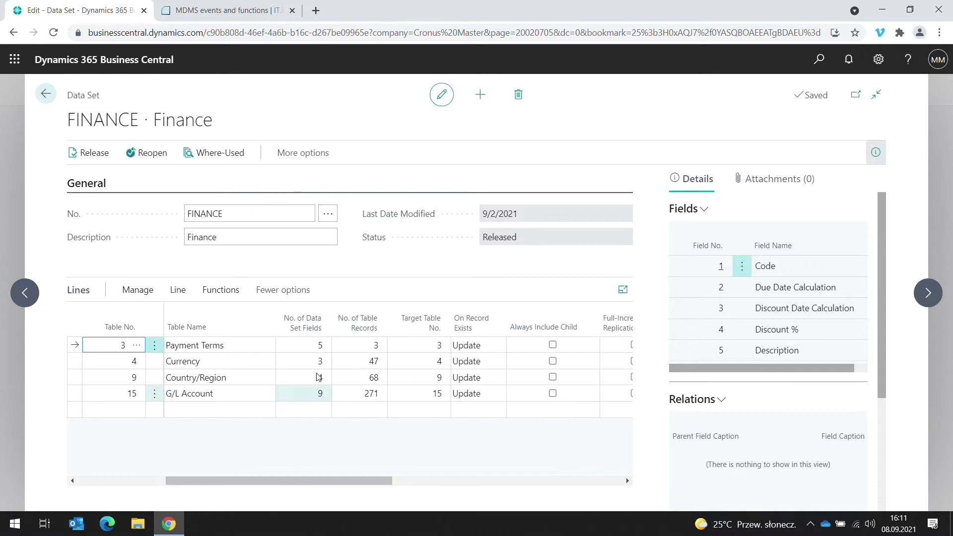
{"action": "left_click", "coordinate": [308, 346]}
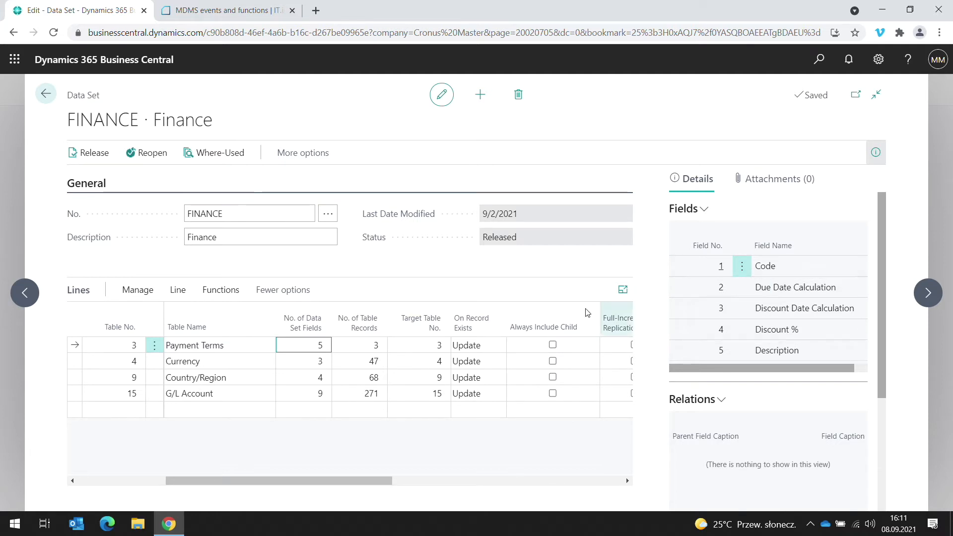
{"action": "left_click", "coordinate": [188, 296]}
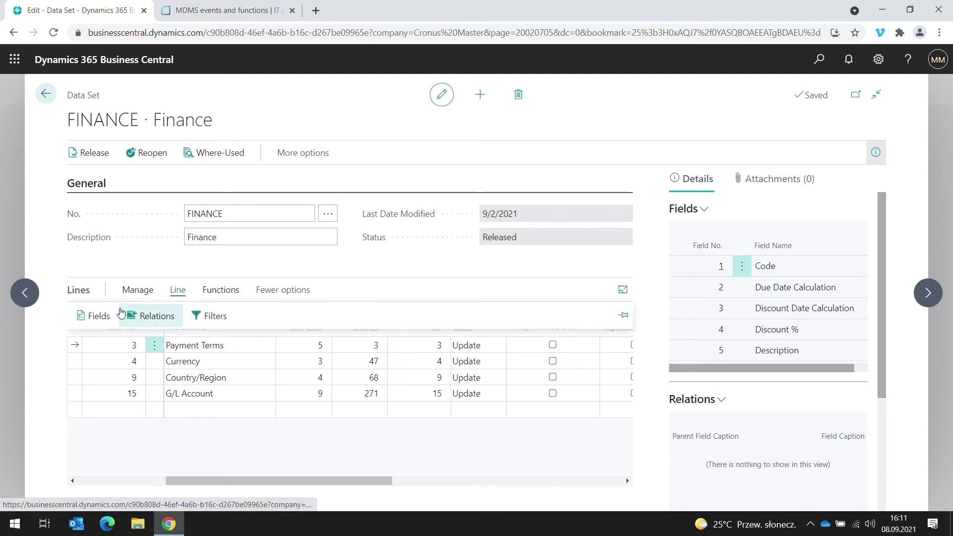
{"action": "left_click", "coordinate": [286, 347]}
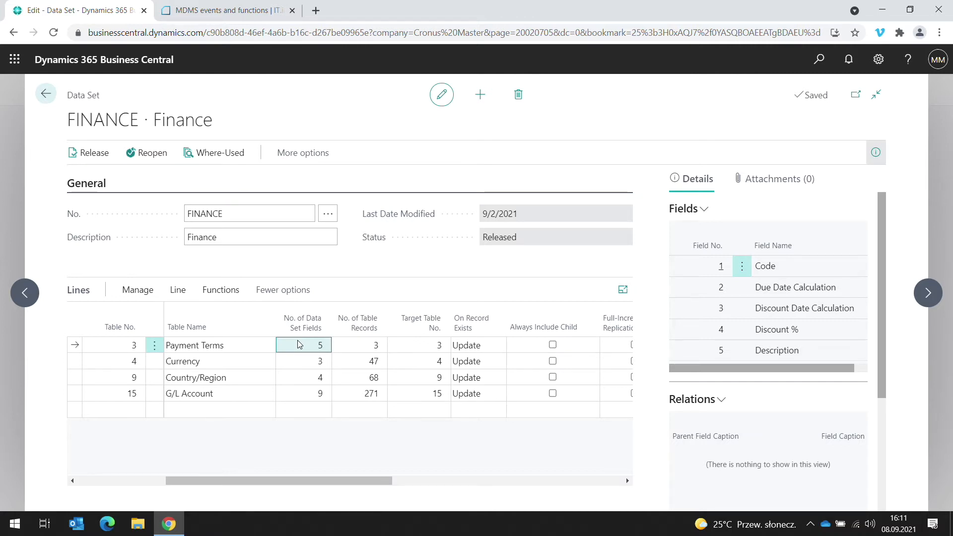
{"action": "left_click", "coordinate": [349, 346]}
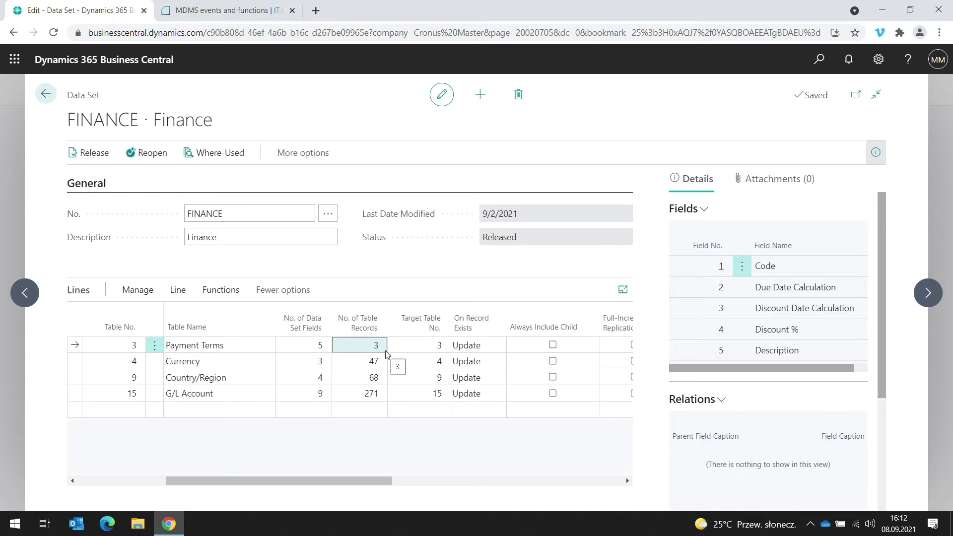
{"action": "left_click", "coordinate": [416, 348]}
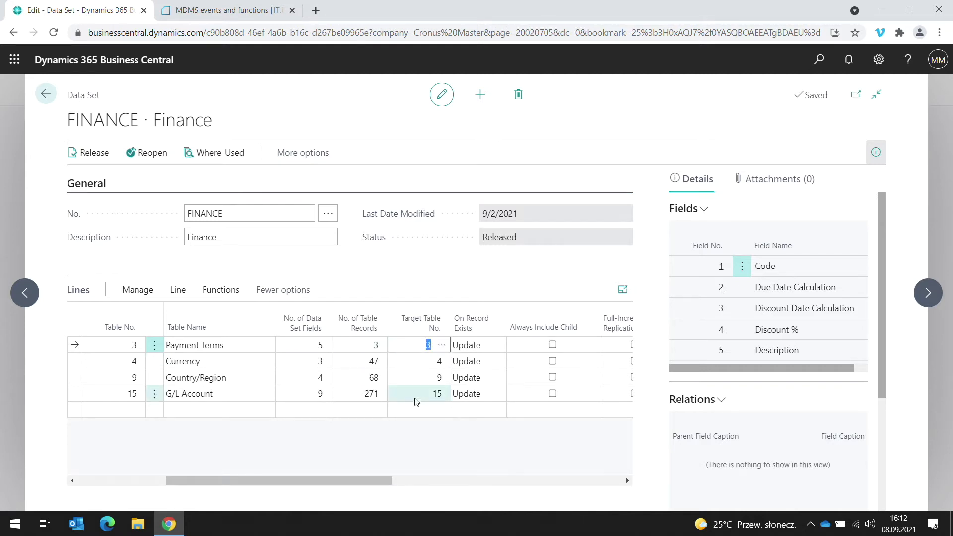
{"action": "left_click_drag", "start_coordinate": [385, 481], "coordinate": [400, 482]}
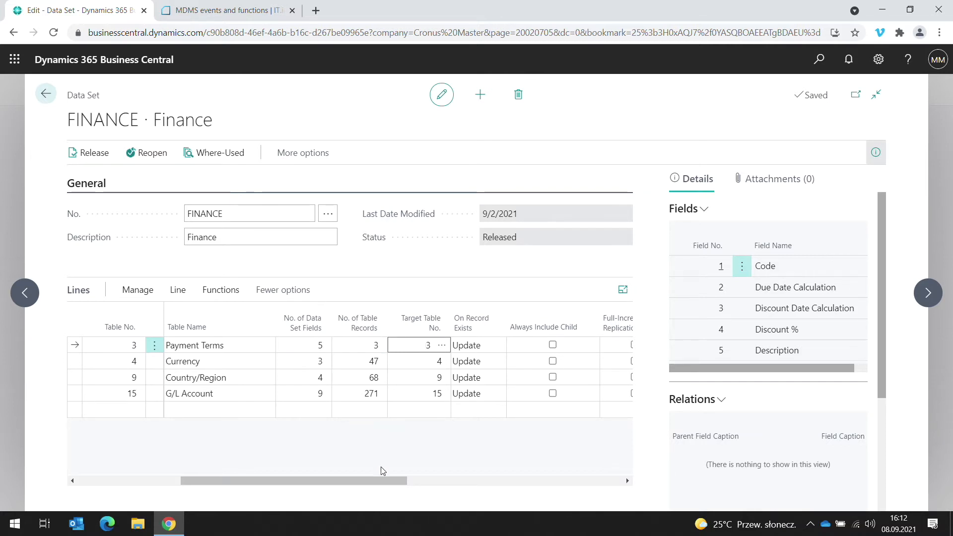
Step: Inspect the On Record Exists options of the Payment Terms line without changing the setting
{"action": "left_click_drag", "start_coordinate": [381, 478], "coordinate": [412, 484]}
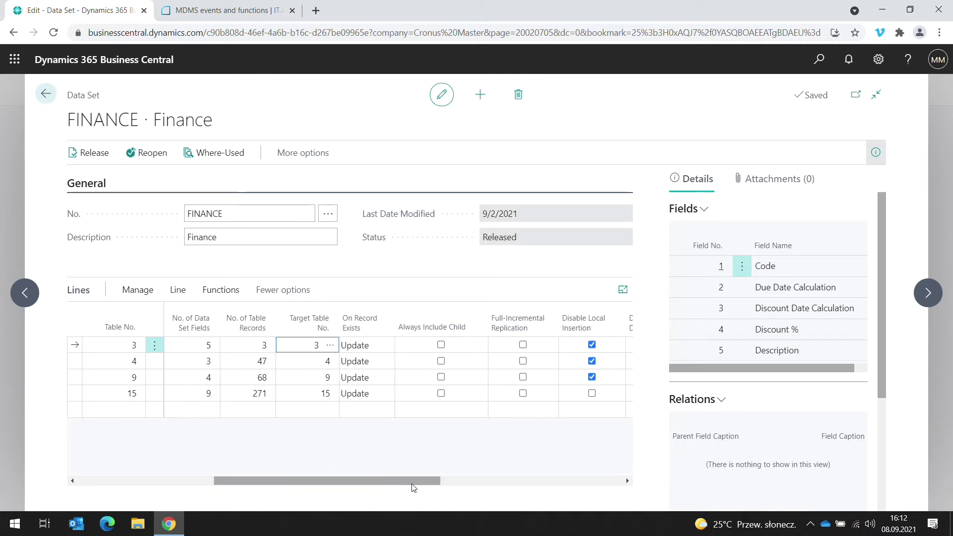
{"action": "left_click", "coordinate": [379, 349]}
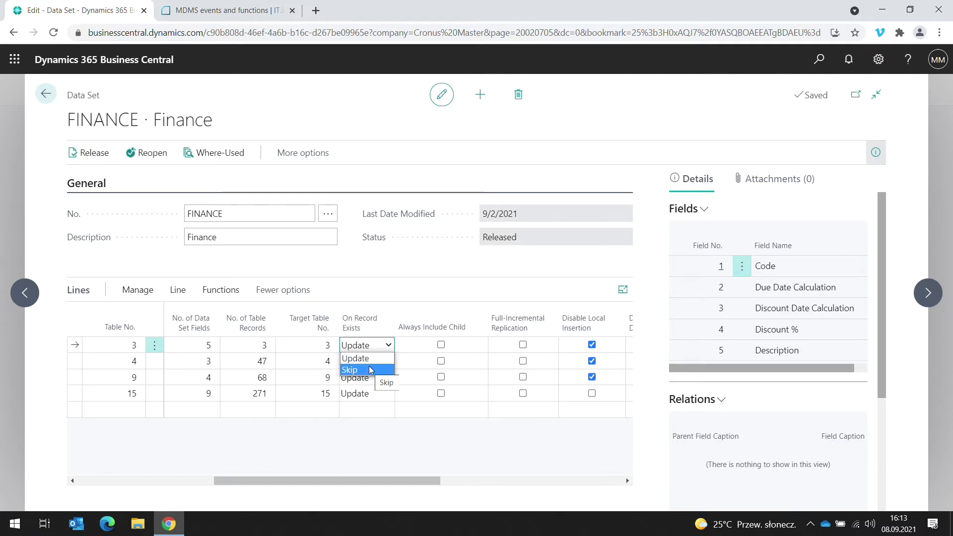
{"action": "left_click", "coordinate": [453, 298]}
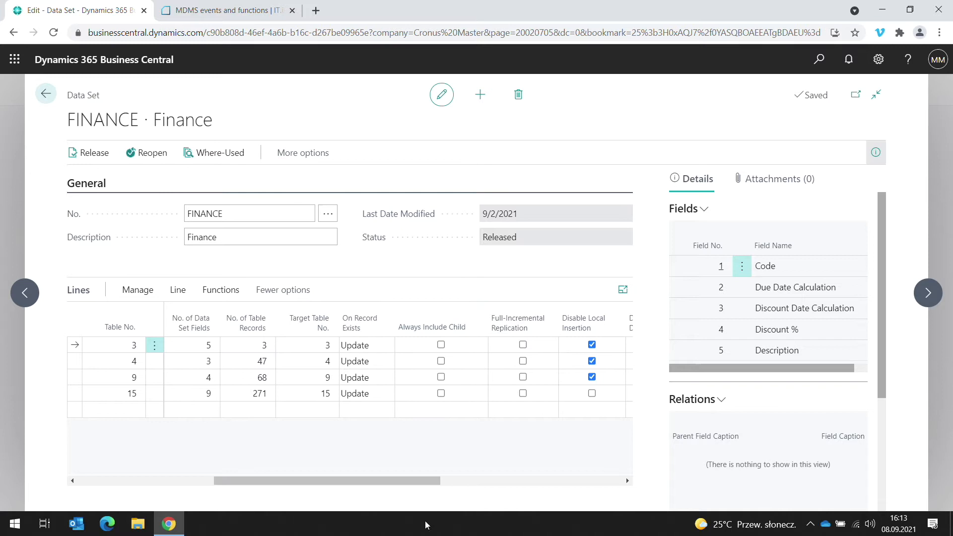
Step: Review the lines' local insertion, local deletion and block exclude filter settings, and check which replication lines use the FINANCE data set
{"action": "left_click_drag", "start_coordinate": [421, 484], "coordinate": [554, 487]}
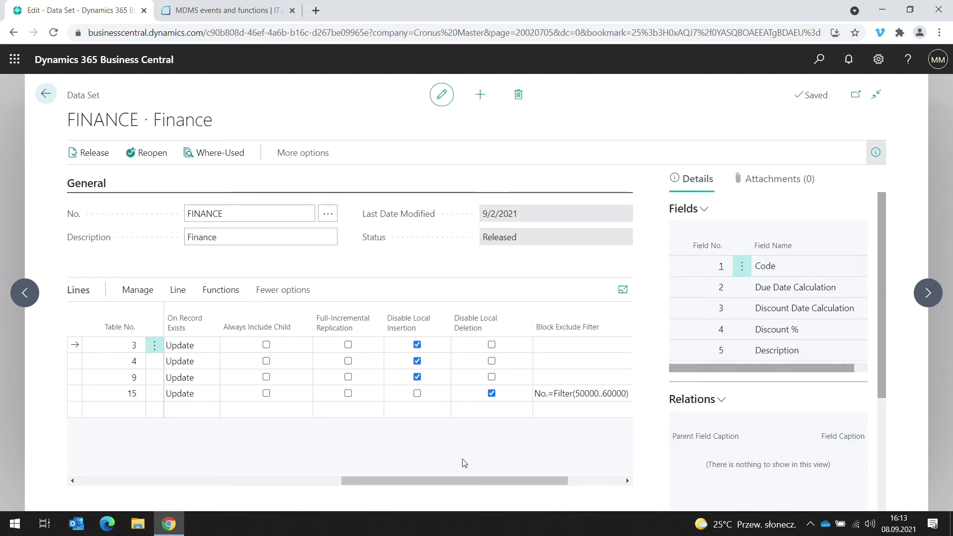
{"action": "left_click_drag", "start_coordinate": [470, 481], "coordinate": [499, 483]}
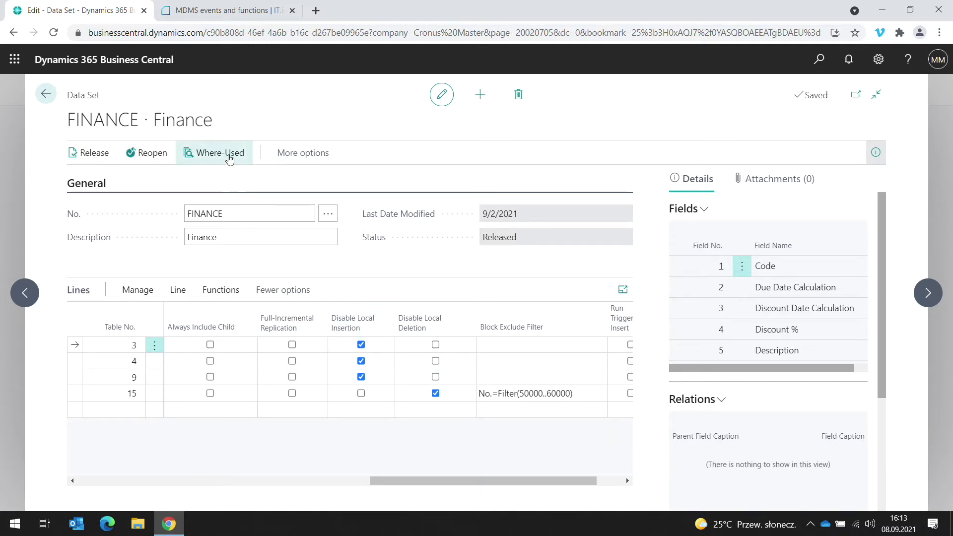
{"action": "left_click", "coordinate": [230, 158]}
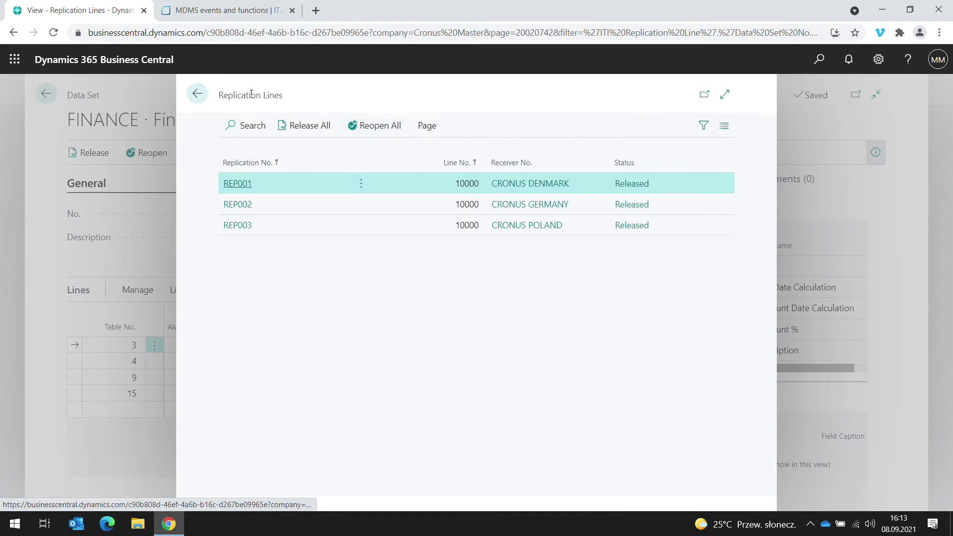
{"action": "left_click", "coordinate": [198, 93]}
Step: Reopen the FINANCE data set and enable Disable Local Insertion for the G/L Account line
{"action": "left_click", "coordinate": [151, 157]}
{"action": "left_click", "coordinate": [371, 394]}
{"action": "left_click", "coordinate": [223, 480]}
{"action": "left_click_drag", "start_coordinate": [222, 475], "coordinate": [345, 454]}
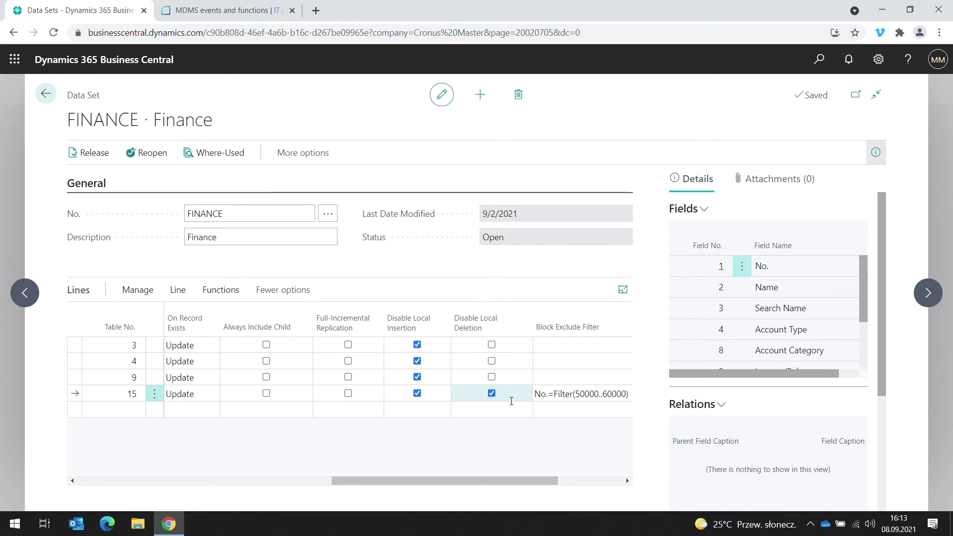
Step: Examine the G/L Account line's Block Exclude Filter, including its field name and number range, and the adjacent run trigger settings
{"action": "left_click_drag", "start_coordinate": [494, 478], "coordinate": [513, 480]}
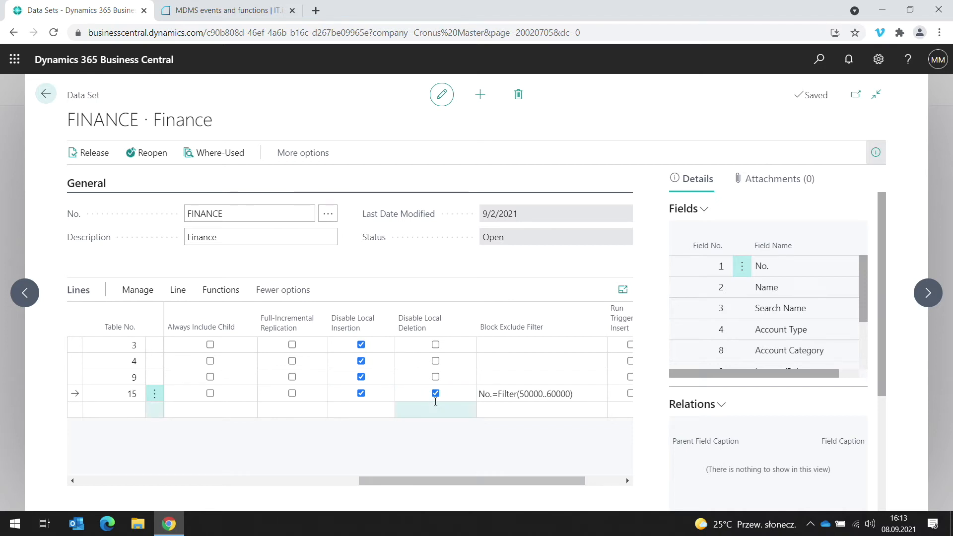
{"action": "left_click_drag", "start_coordinate": [460, 478], "coordinate": [500, 476]}
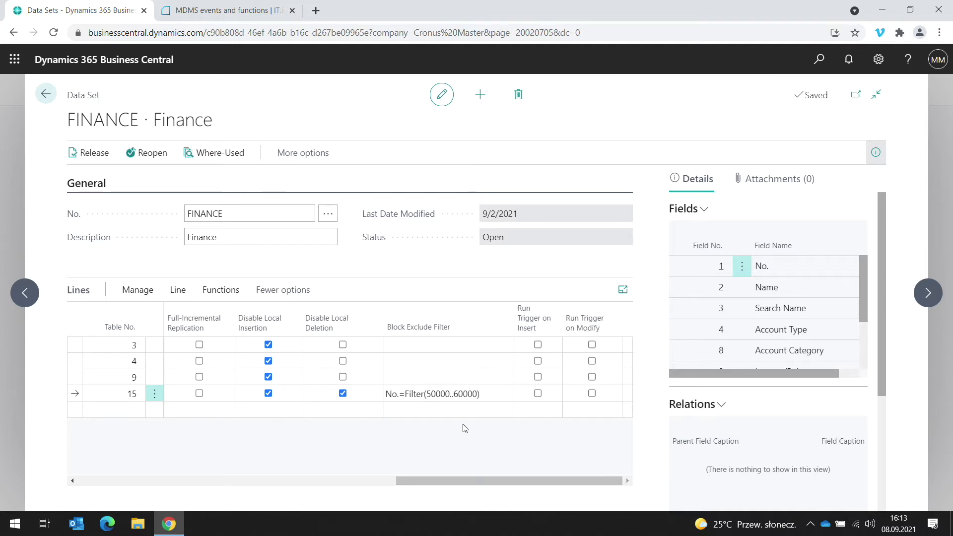
{"action": "left_click", "coordinate": [391, 394]}
{"action": "left_click", "coordinate": [493, 395]}
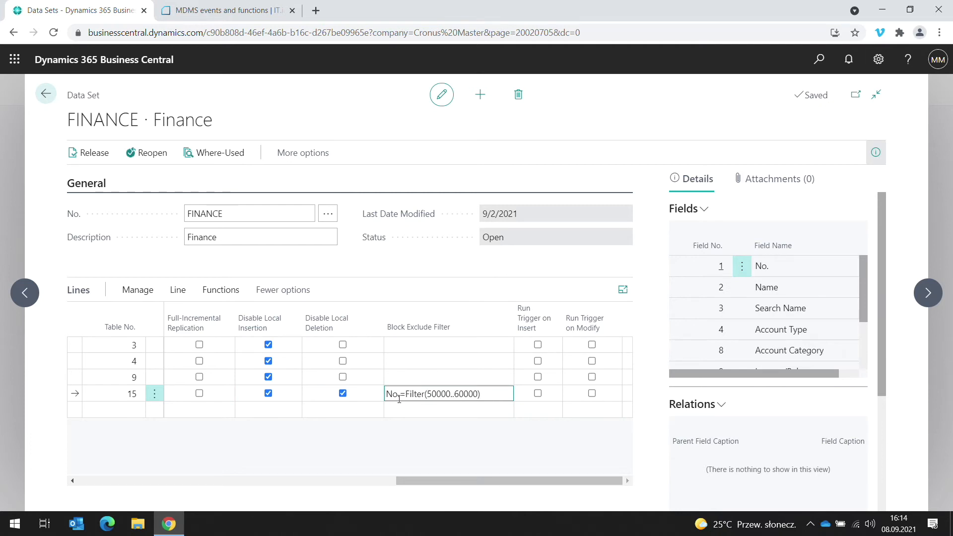
{"action": "left_click_drag", "start_coordinate": [401, 398], "coordinate": [389, 397]}
{"action": "left_click_drag", "start_coordinate": [426, 397], "coordinate": [477, 400]}
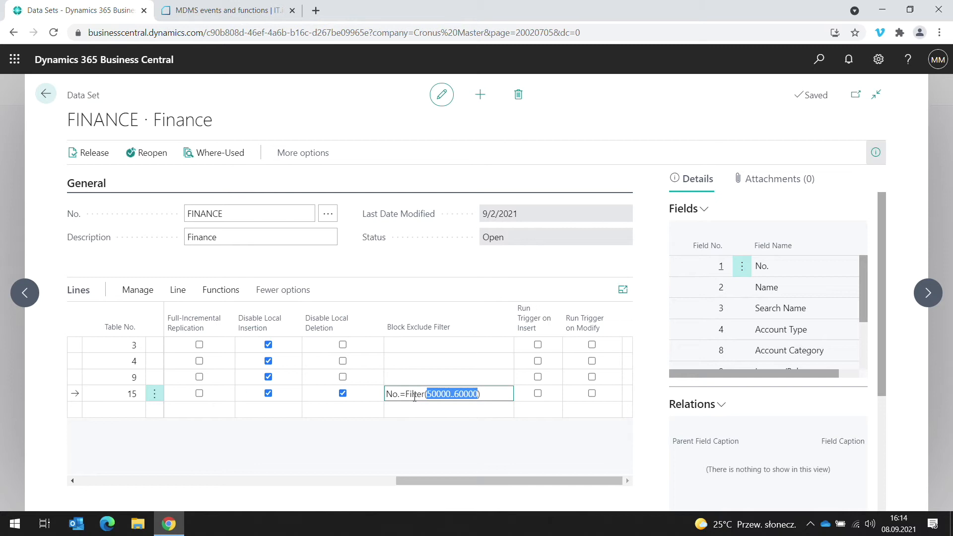
{"action": "left_click", "coordinate": [451, 473]}
{"action": "left_click_drag", "start_coordinate": [400, 395], "coordinate": [480, 397]}
{"action": "left_click_drag", "start_coordinate": [479, 397], "coordinate": [425, 397]}
{"action": "left_click", "coordinate": [485, 395]}
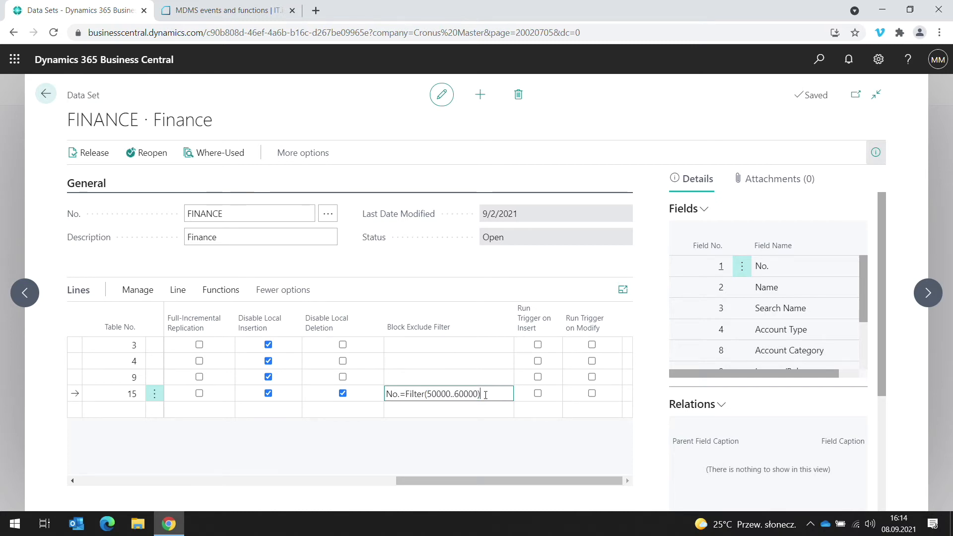
{"action": "mouse_move", "coordinate": [489, 395]}
{"action": "left_mouse_down"}
{"action": "mouse_move", "coordinate": [386, 395]}
{"action": "mouse_move", "coordinate": [487, 398]}
{"action": "left_mouse_up"}
{"action": "left_click", "coordinate": [486, 398]}
{"action": "left_click_drag", "start_coordinate": [400, 394], "coordinate": [386, 394]}
{"action": "left_click", "coordinate": [403, 396]}
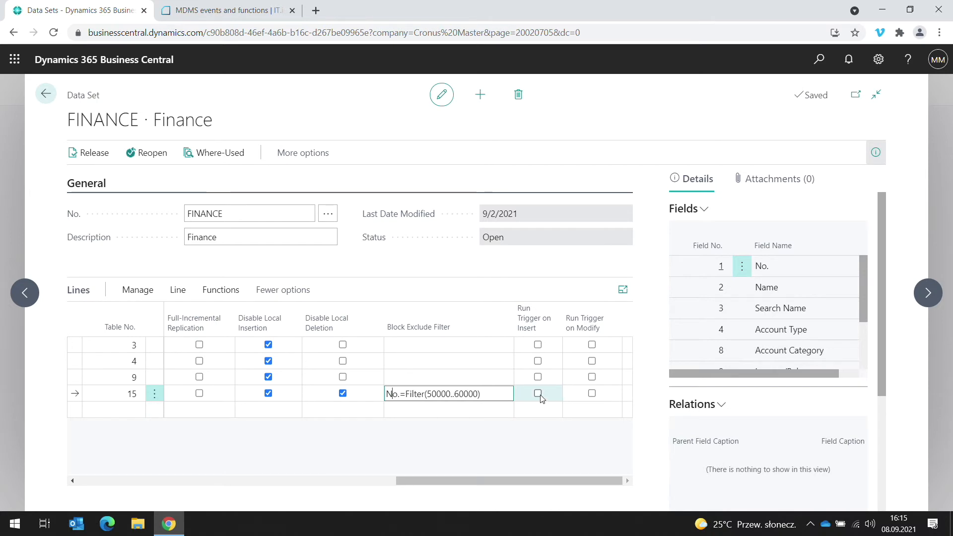
Step: Open the data set field details of the G/L Account line
{"action": "left_click_drag", "start_coordinate": [545, 480], "coordinate": [252, 468]}
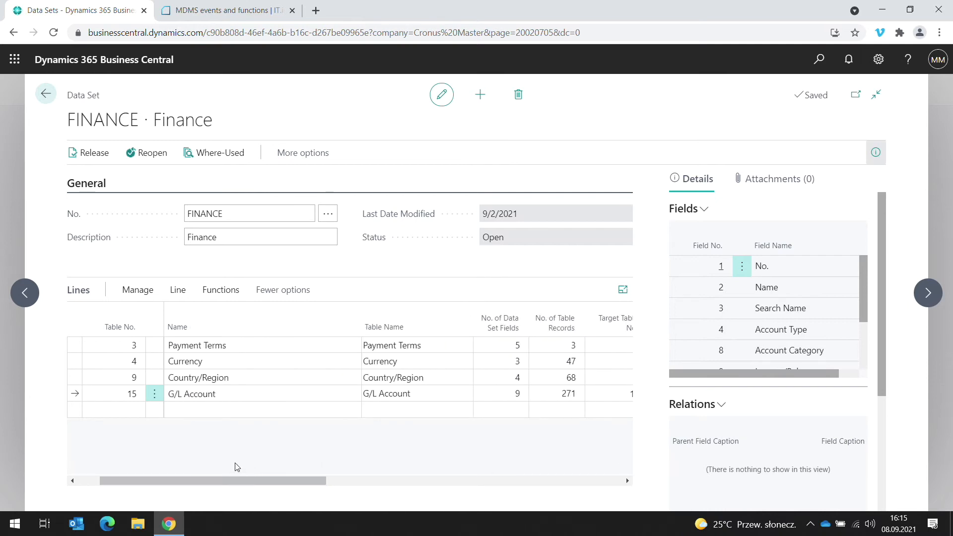
{"action": "left_click", "coordinate": [196, 390]}
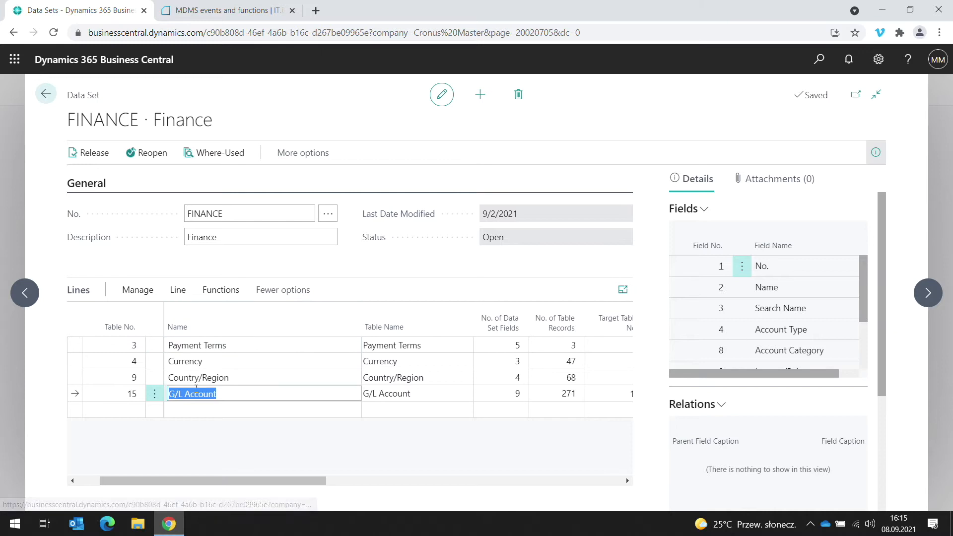
{"action": "left_click", "coordinate": [178, 290]}
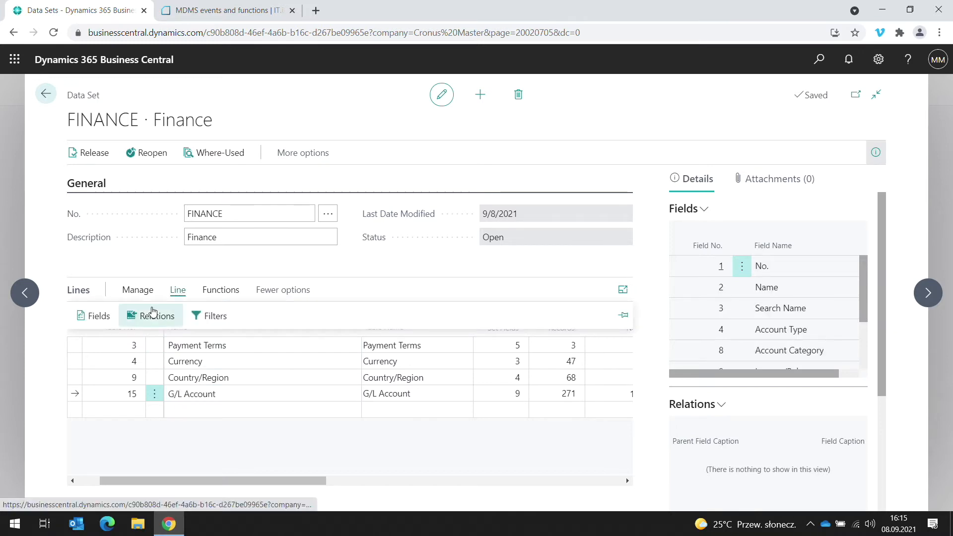
{"action": "left_click", "coordinate": [105, 321]}
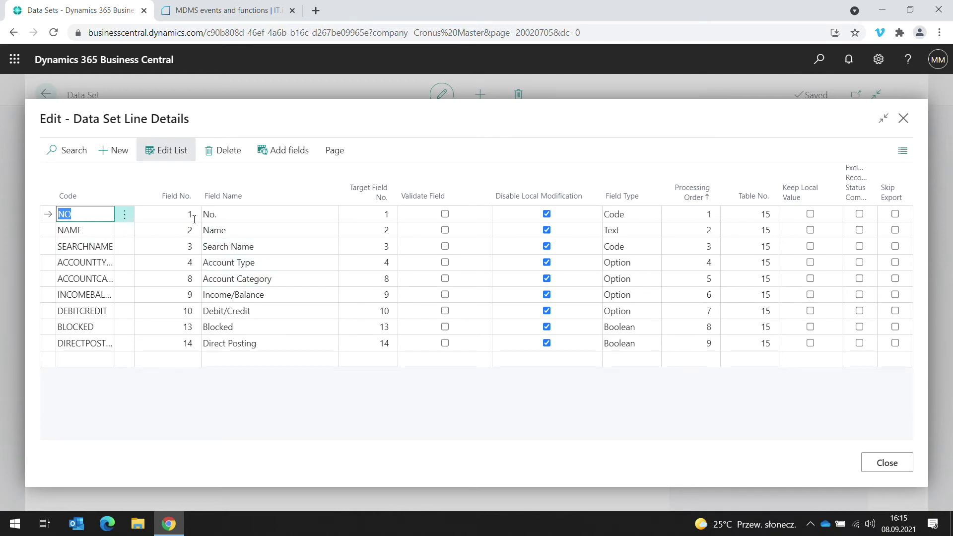
Step: Discard the blank detail row and view the G/L Account fields available to add, closing the list without adding any
{"action": "left_click", "coordinate": [181, 361]}
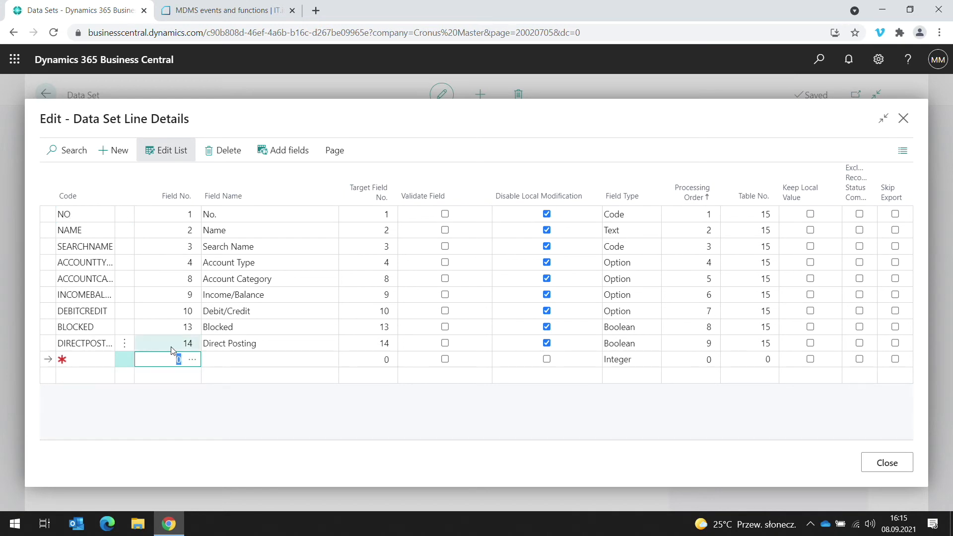
{"action": "left_click", "coordinate": [224, 349]}
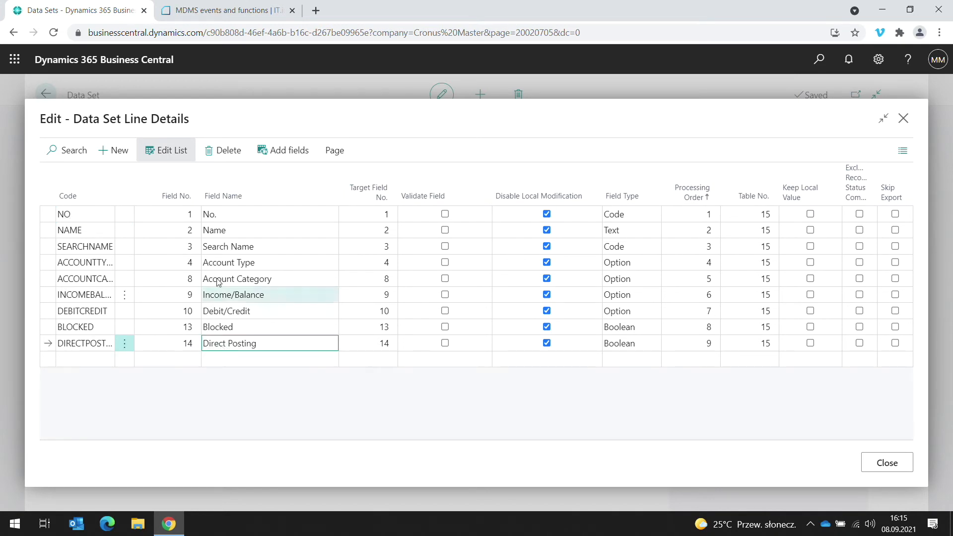
{"action": "left_click", "coordinate": [277, 150]}
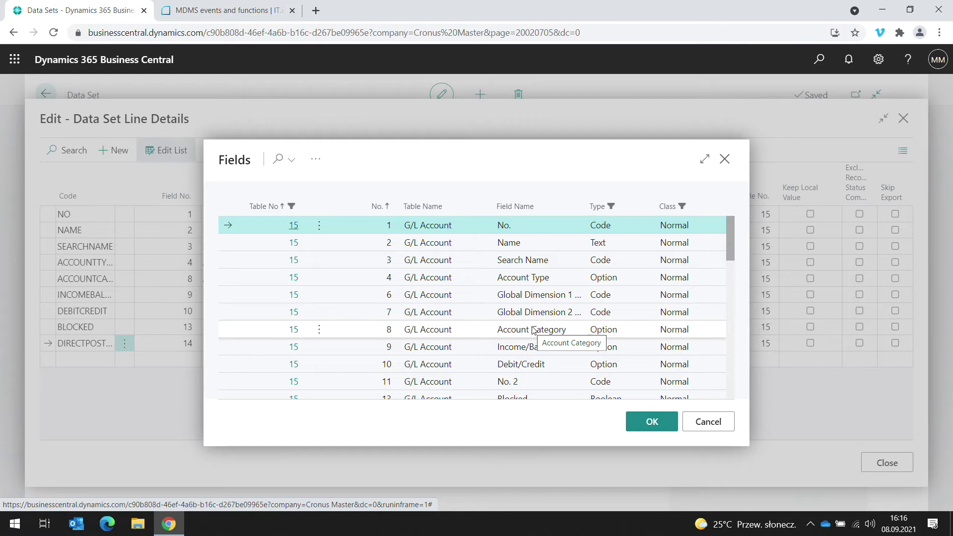
{"action": "key", "text": "Escape"}
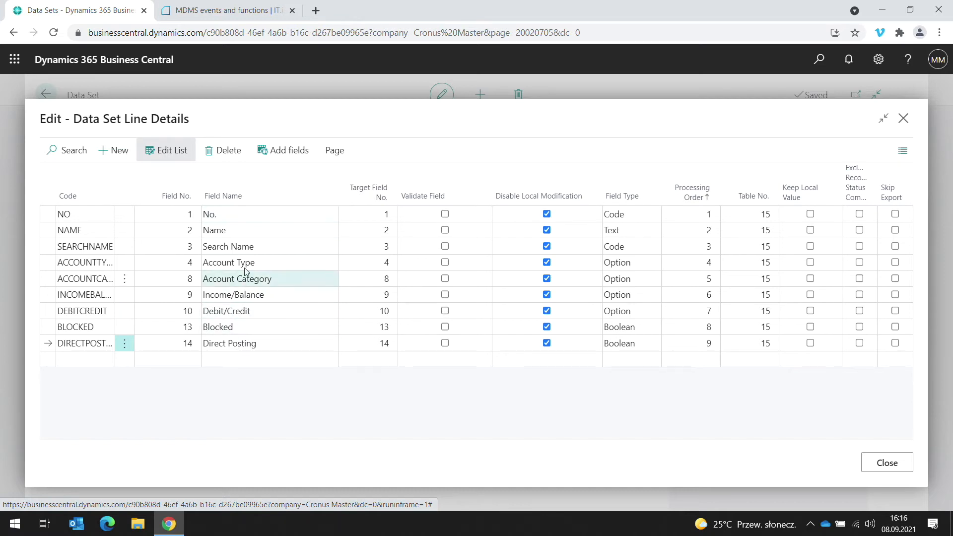
Step: Examine the target field number, processing order and export options of the G/L Account fields, and close the line details
{"action": "left_click", "coordinate": [369, 344]}
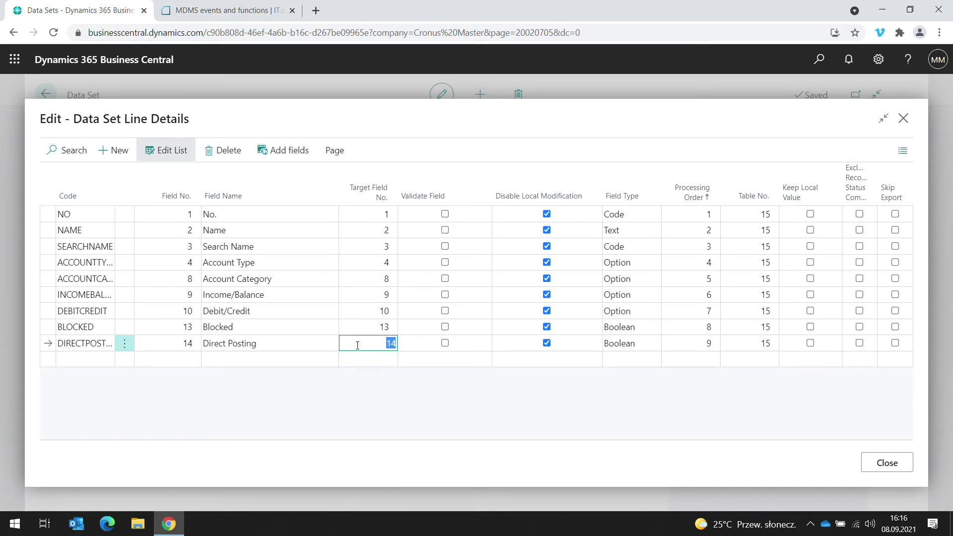
{"action": "left_click_drag", "start_coordinate": [366, 344], "coordinate": [396, 345]}
{"action": "left_click", "coordinate": [380, 342]}
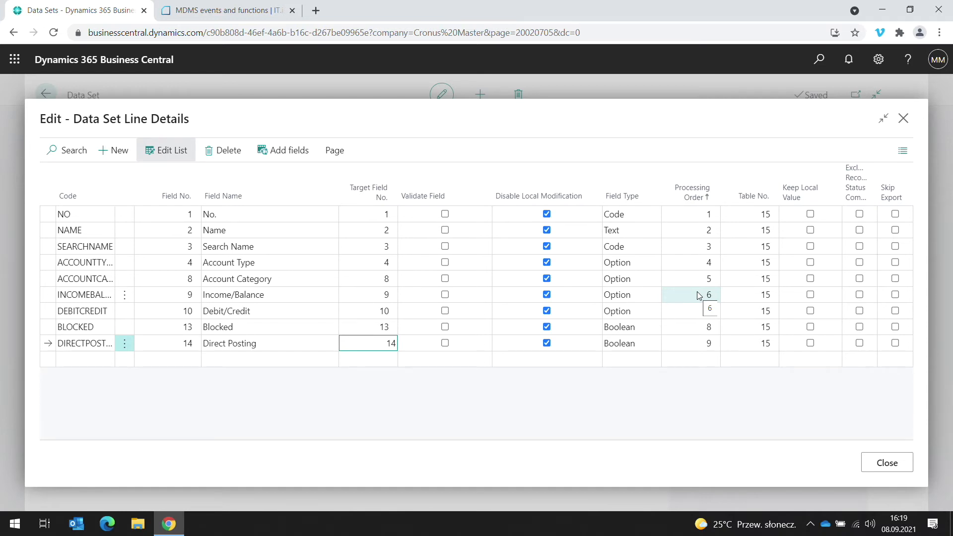
{"action": "left_click", "coordinate": [286, 247]}
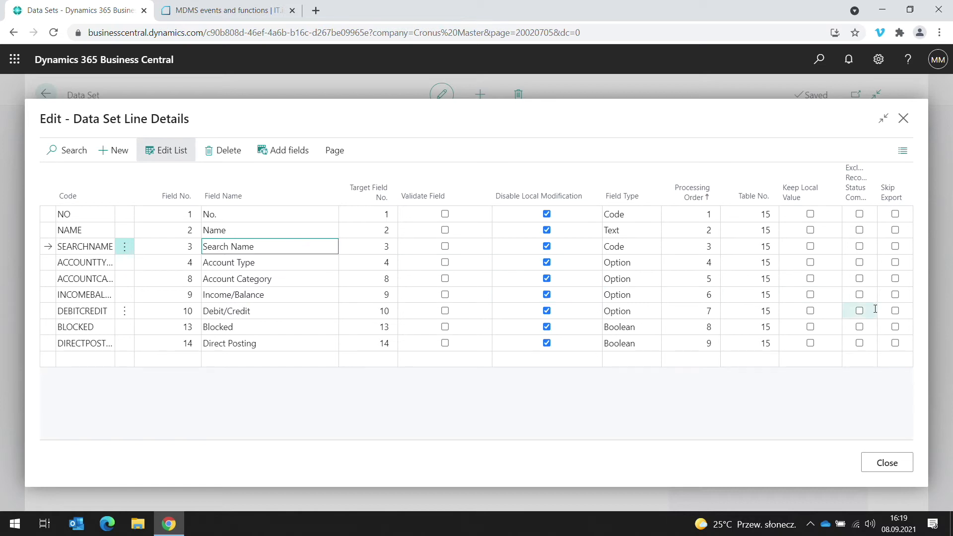
{"action": "left_click", "coordinate": [887, 462]}
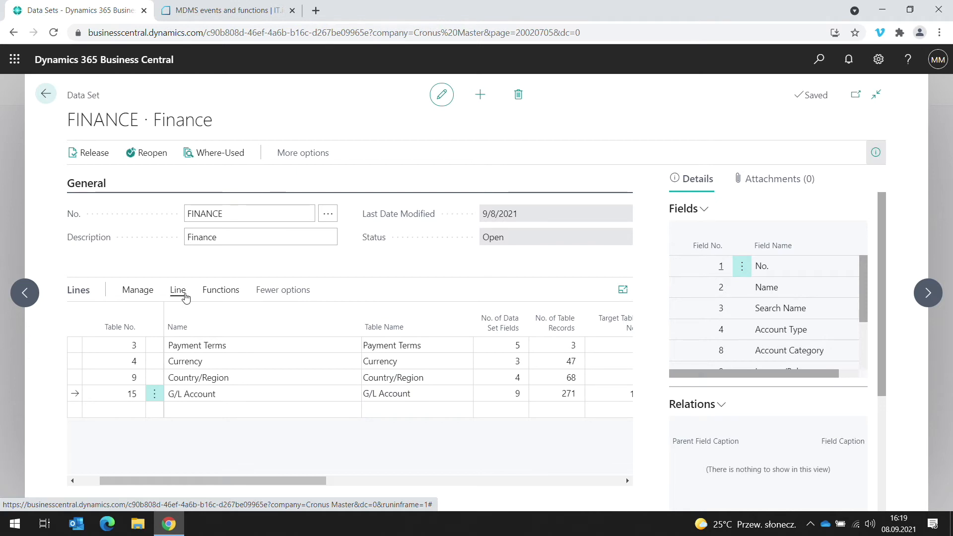
Step: Open the replication filters of the Currency line and add a filter on field 1, Code
{"action": "left_click", "coordinate": [211, 393]}
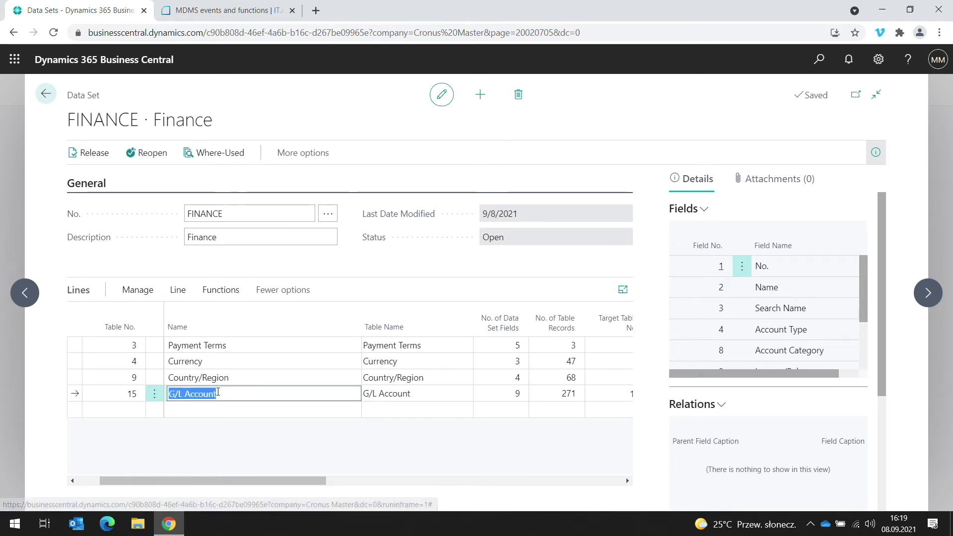
{"action": "left_click", "coordinate": [209, 361]}
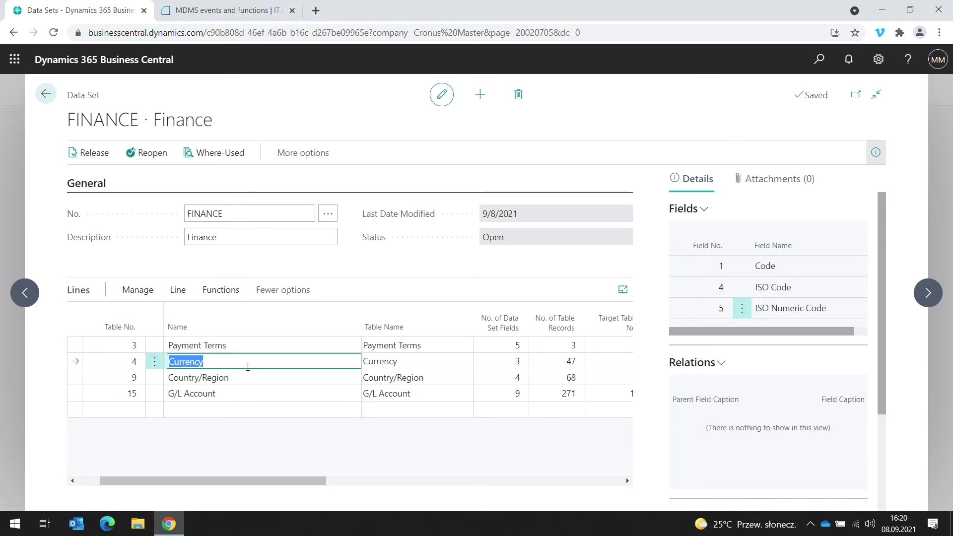
{"action": "left_click", "coordinate": [179, 295]}
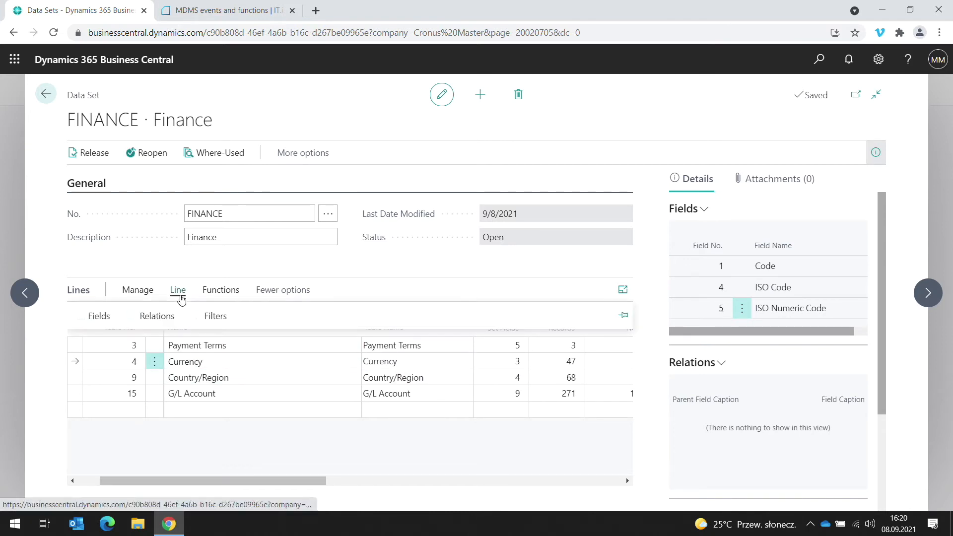
{"action": "left_click", "coordinate": [200, 315]}
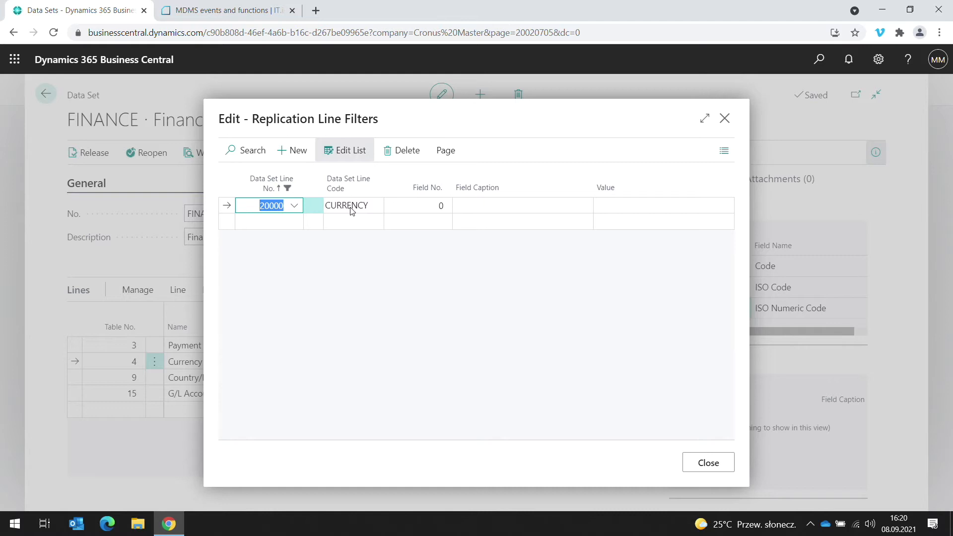
{"action": "left_click", "coordinate": [411, 208]}
{"action": "left_click", "coordinate": [439, 212]}
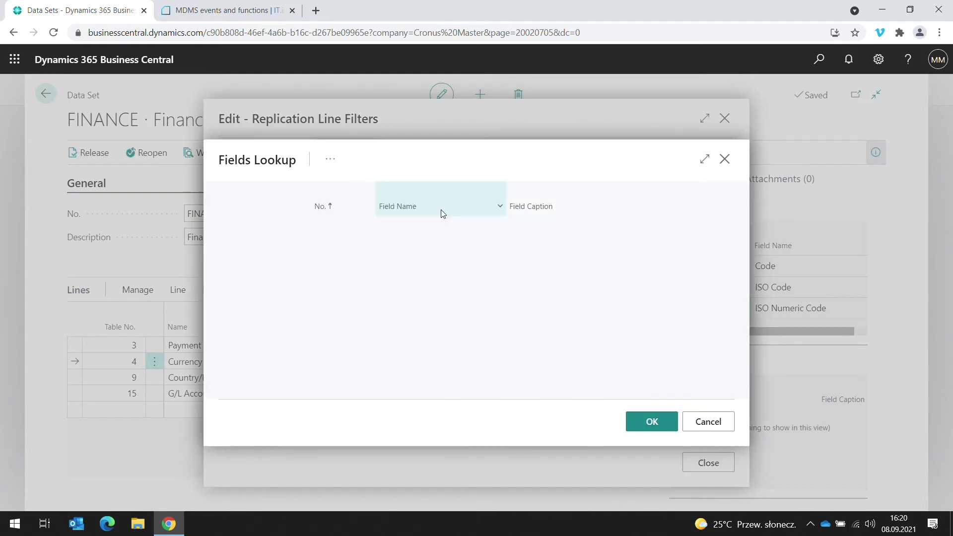
{"action": "left_click", "coordinate": [650, 426]}
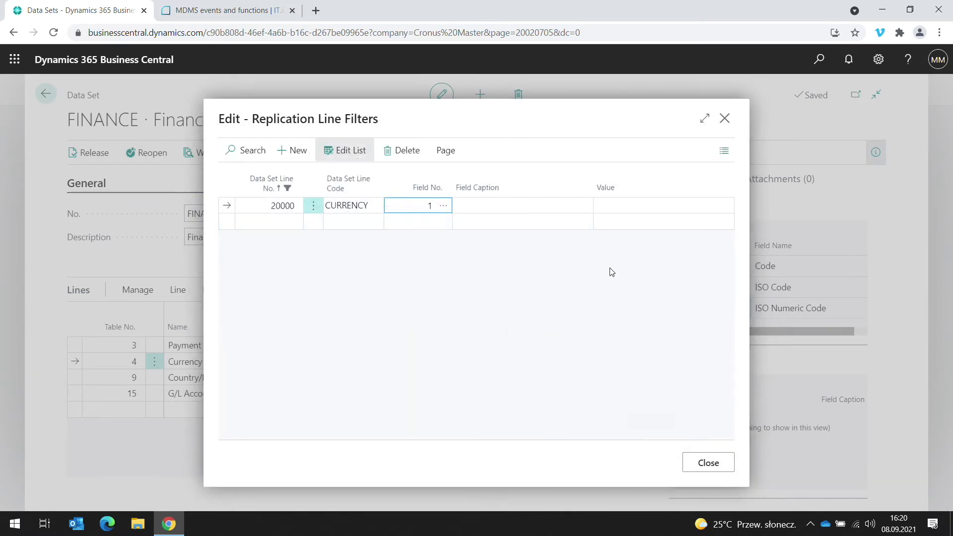
Step: Set the Currency line's Code filter value to <>'DKK' and leave the extra blank filter row unused
{"action": "left_click", "coordinate": [628, 220]}
{"action": "left_click", "coordinate": [629, 207]}
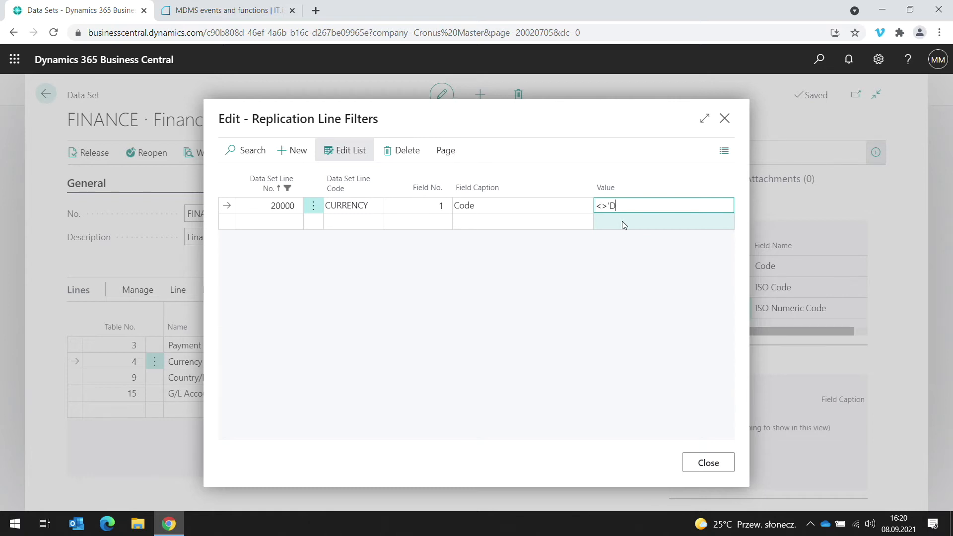
{"action": "left_click", "coordinate": [622, 222]}
{"action": "left_click", "coordinate": [599, 204]}
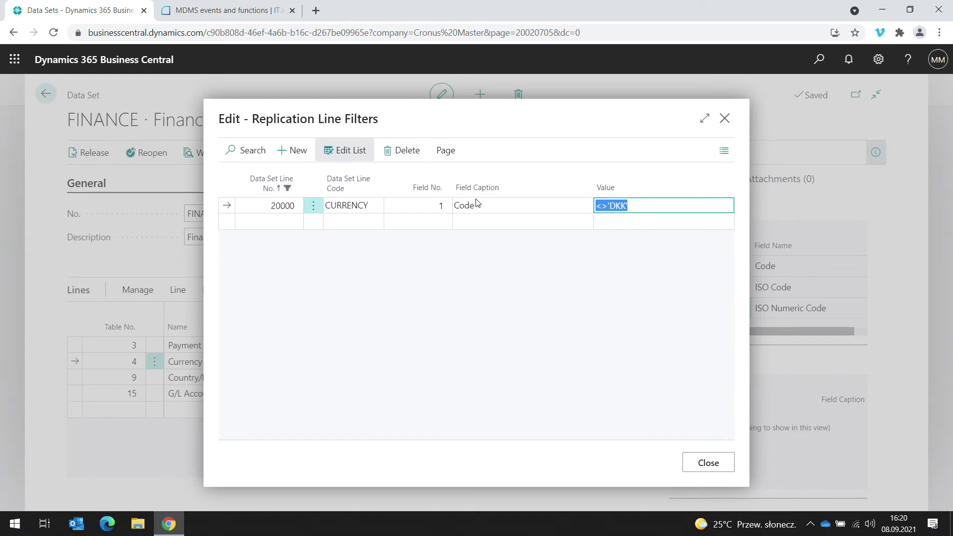
{"action": "left_click", "coordinate": [637, 208]}
{"action": "key", "text": "shift+Tab"}
{"action": "key", "text": "Tab"}
{"action": "left_click", "coordinate": [413, 221]}
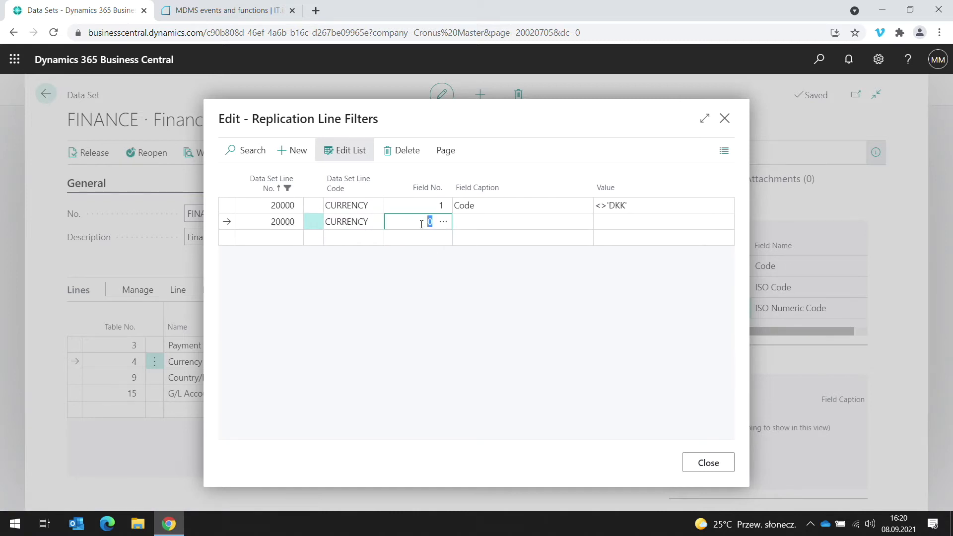
{"action": "left_click", "coordinate": [420, 206]}
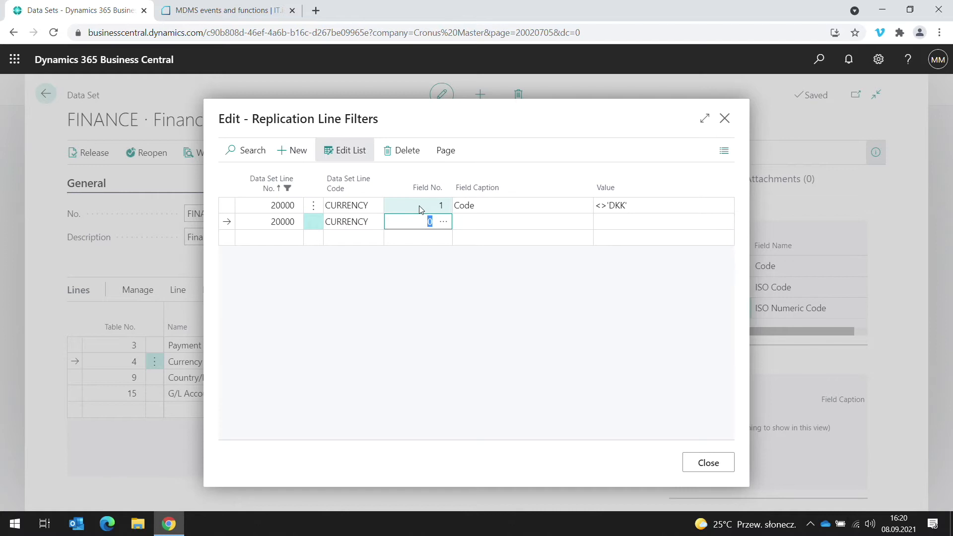
Step: Delete the Code filter from the Currency line, confirm the deletion and close the replication line filters
{"action": "left_click", "coordinate": [313, 205]}
{"action": "left_click", "coordinate": [310, 226]}
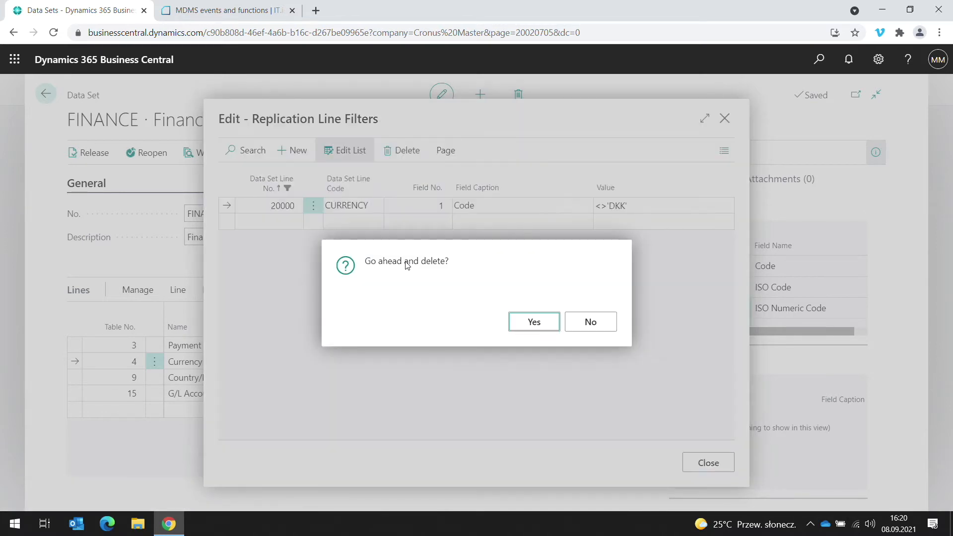
{"action": "left_click", "coordinate": [524, 328]}
{"action": "left_click", "coordinate": [712, 466]}
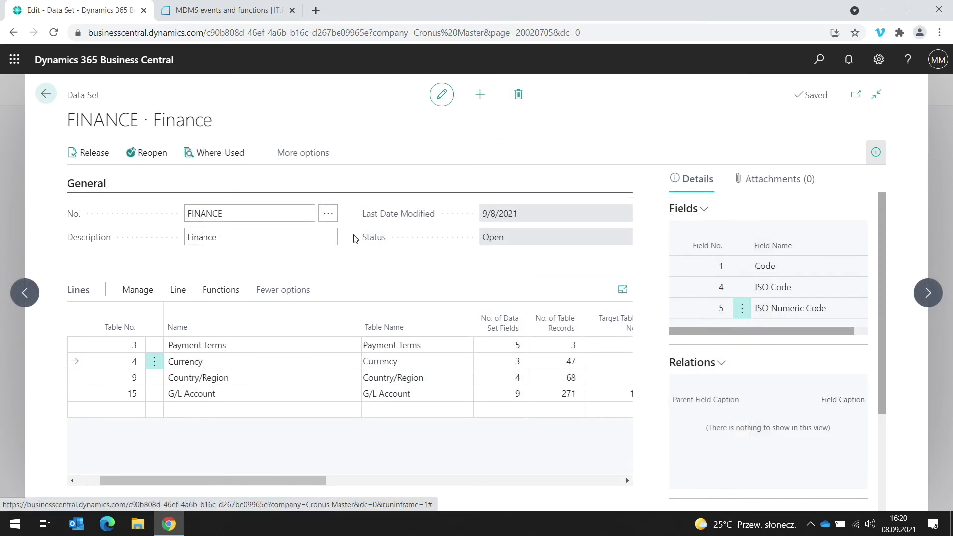
Step: Release the FINANCE data set and all replication lines where it is used, and return to the data set list
{"action": "left_click", "coordinate": [89, 155]}
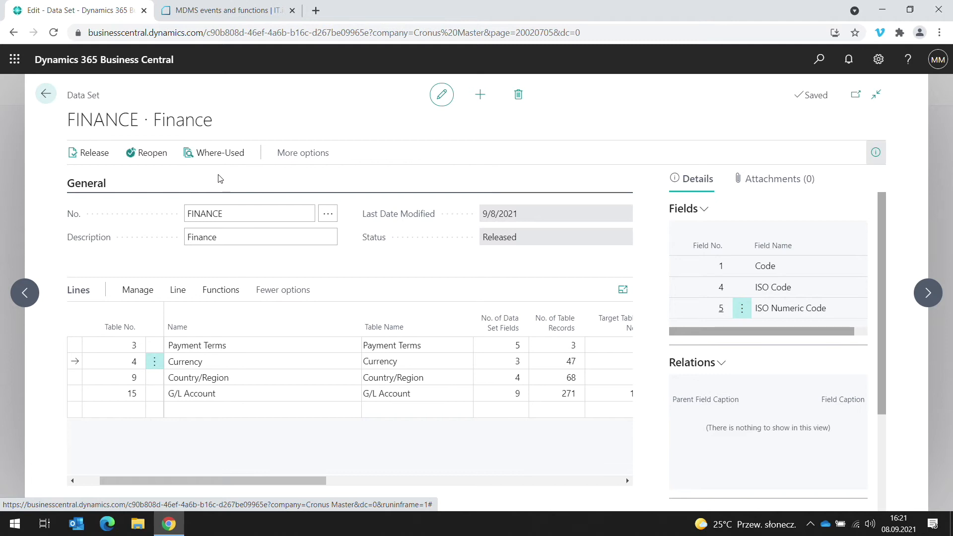
{"action": "left_click", "coordinate": [205, 155]}
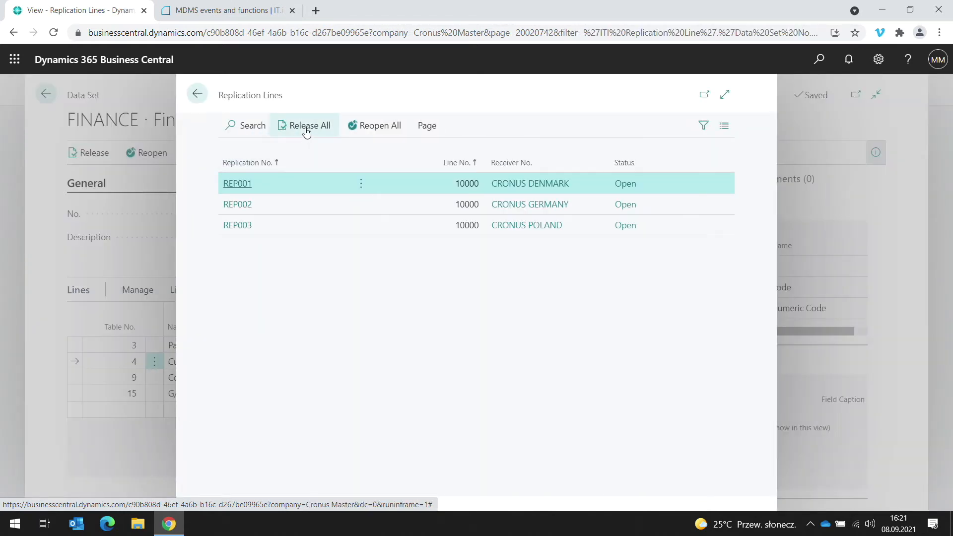
{"action": "left_click", "coordinate": [306, 128]}
{"action": "left_click", "coordinate": [197, 94]}
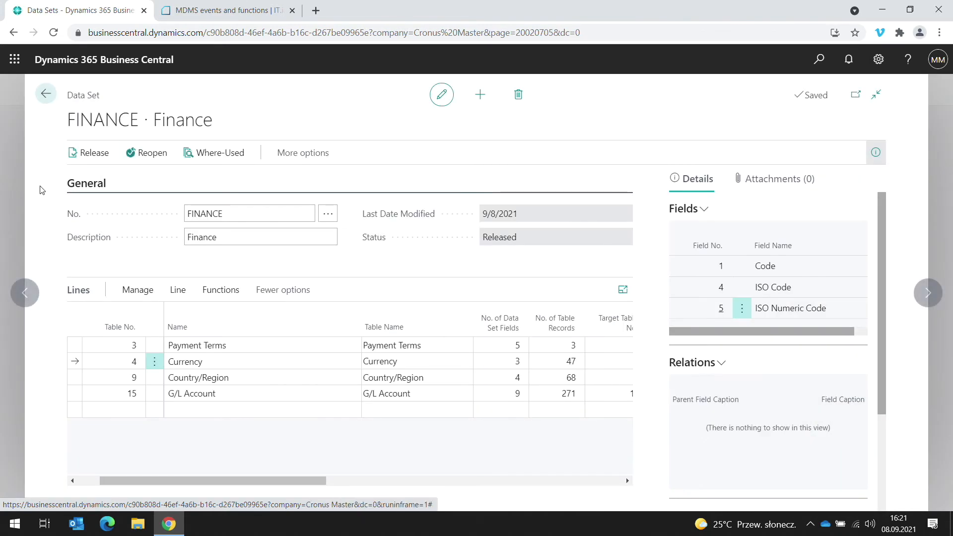
{"action": "left_click", "coordinate": [17, 188]}
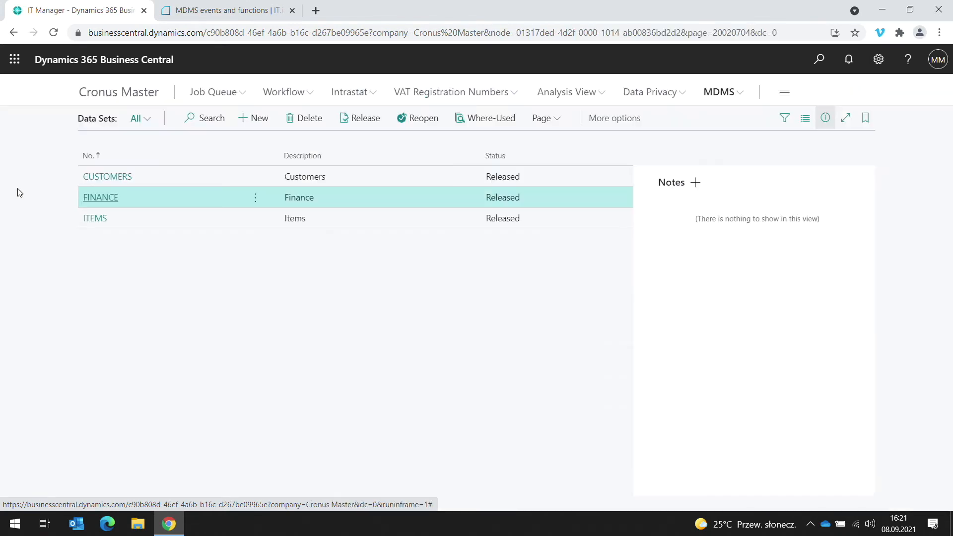
Step: Open the ITEMS data set and examine its Item and Item Unit of Measure lines, including the indentation functions
{"action": "left_click", "coordinate": [104, 228]}
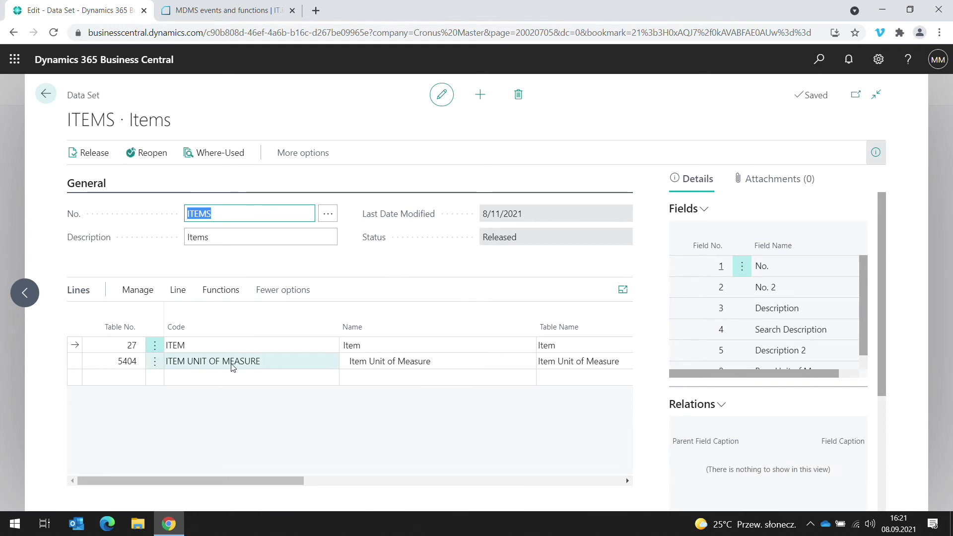
{"action": "left_click", "coordinate": [196, 346]}
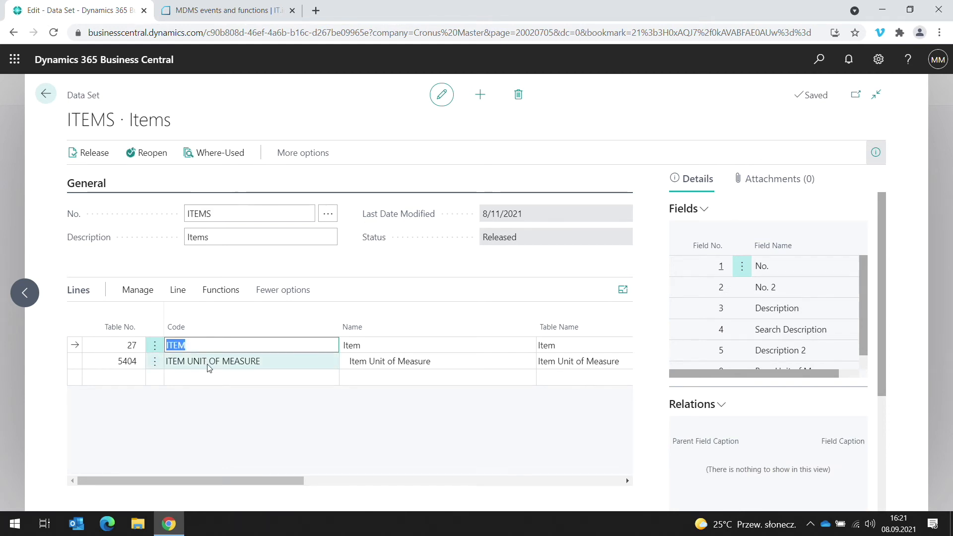
{"action": "left_click", "coordinate": [207, 362]}
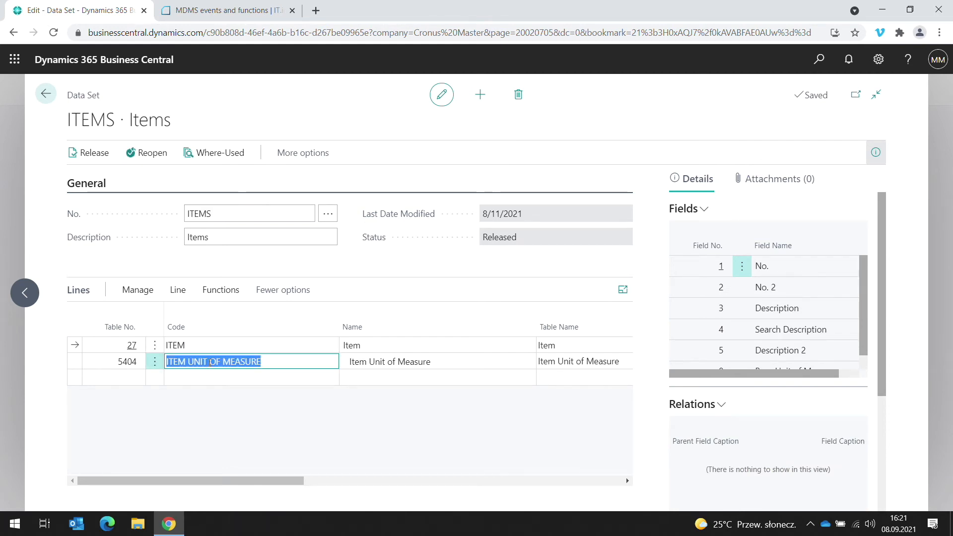
{"action": "left_click", "coordinate": [346, 362]}
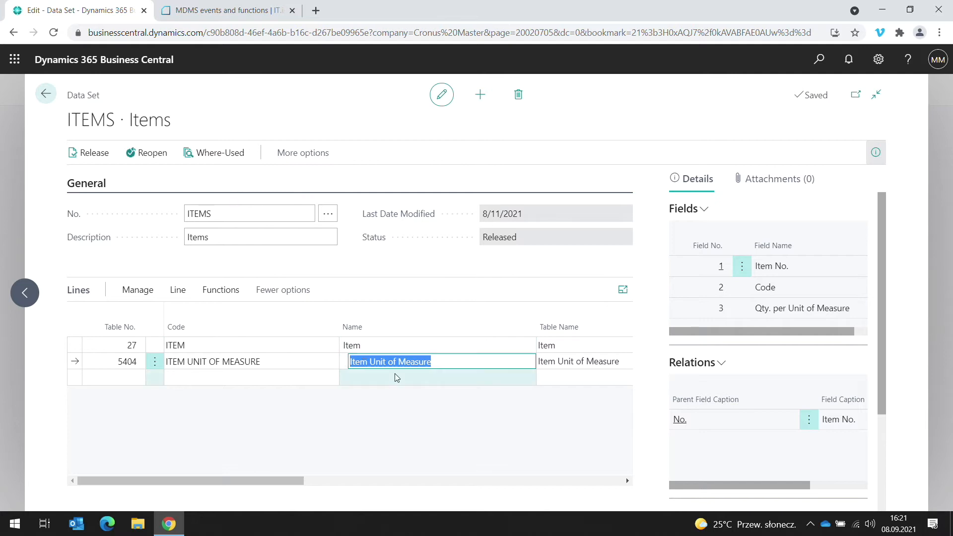
{"action": "left_click", "coordinate": [218, 295]}
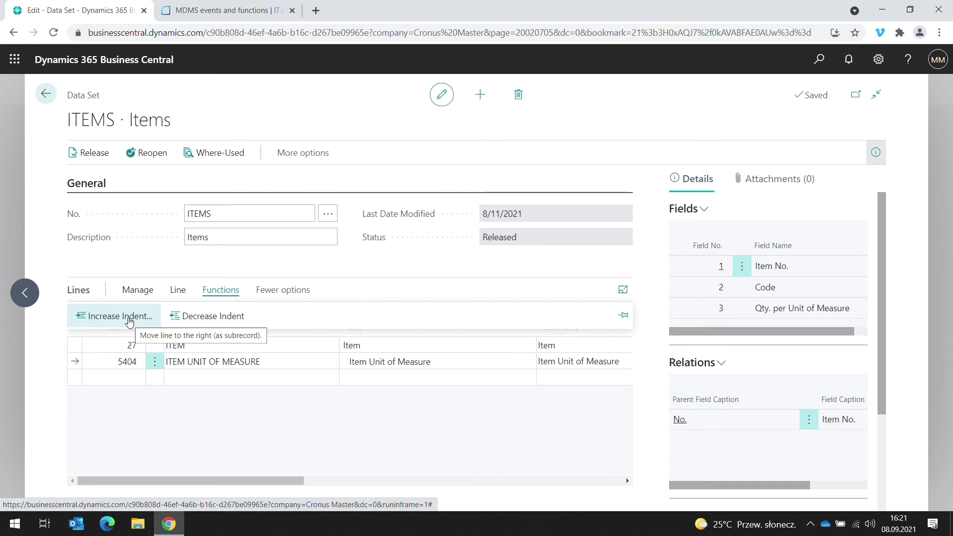
{"action": "left_click", "coordinate": [430, 366]}
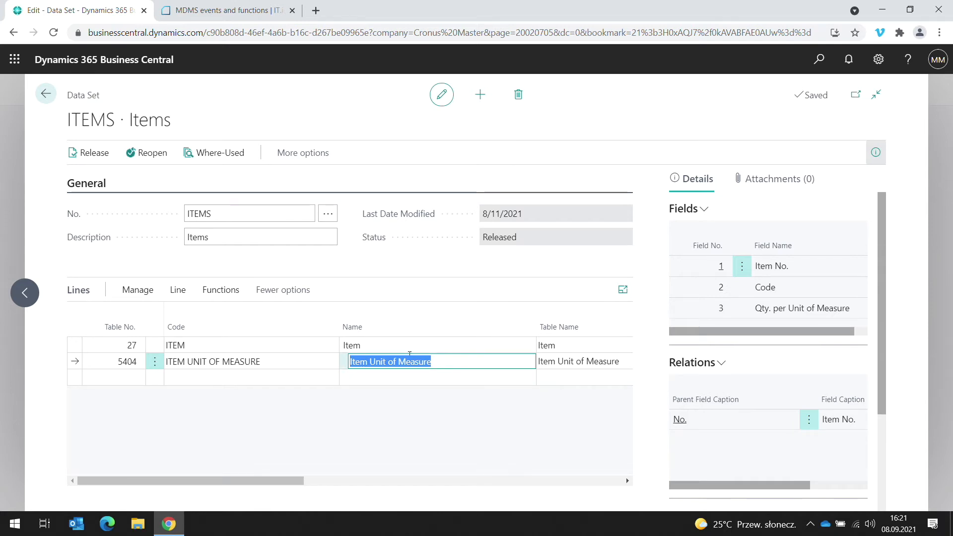
Step: Review the field and parent field settings in the Item Unit of Measure line's relations, and close the relations
{"action": "left_click", "coordinate": [178, 290]}
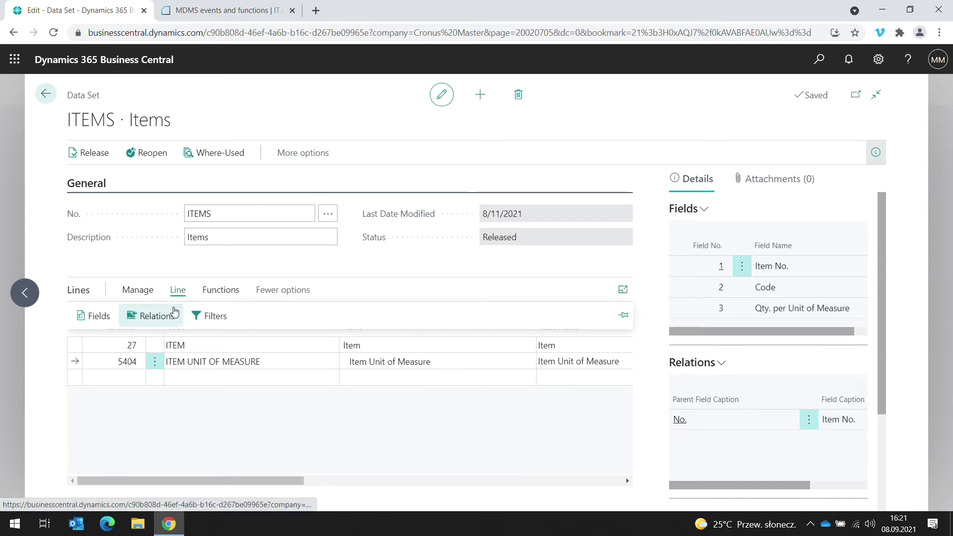
{"action": "left_click", "coordinate": [173, 313]}
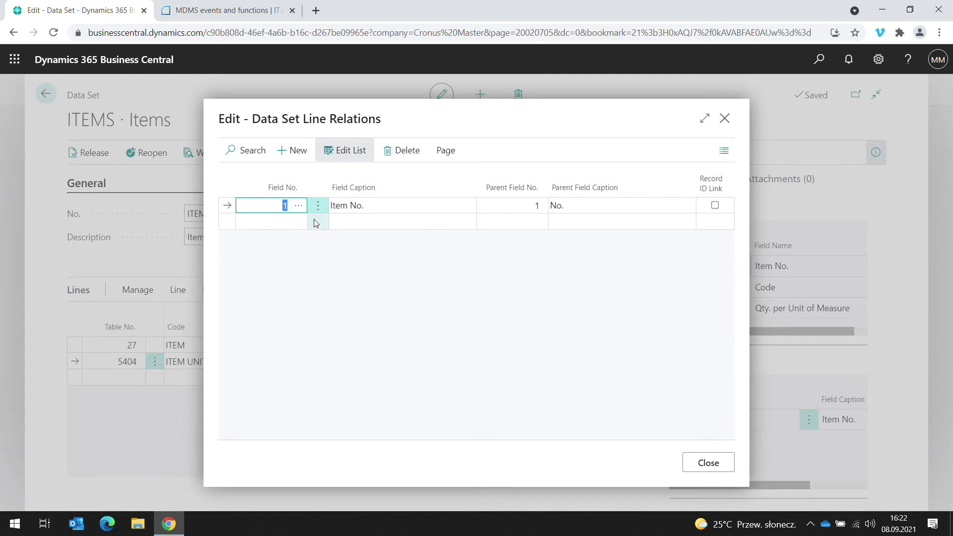
{"action": "left_click", "coordinate": [367, 211]}
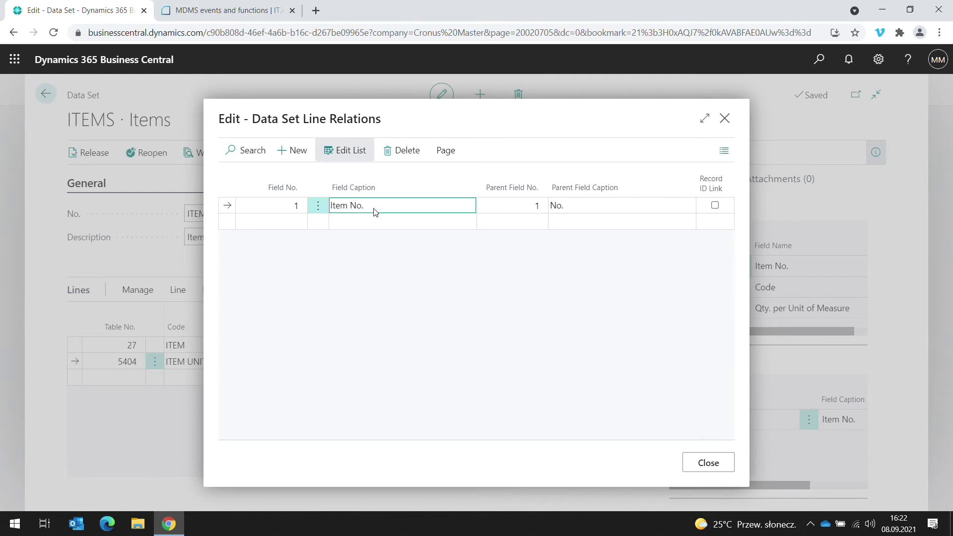
{"action": "left_click", "coordinate": [519, 205]}
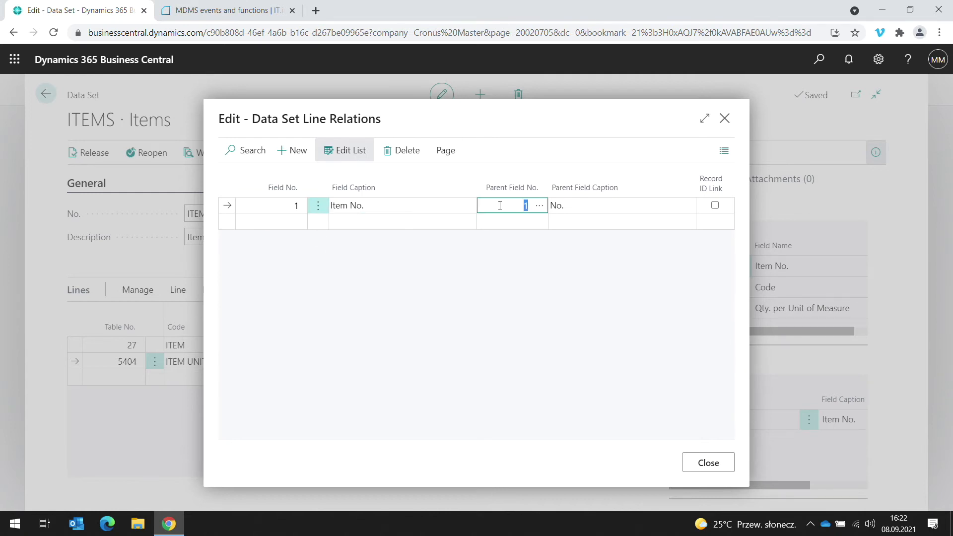
{"action": "left_click", "coordinate": [567, 211]}
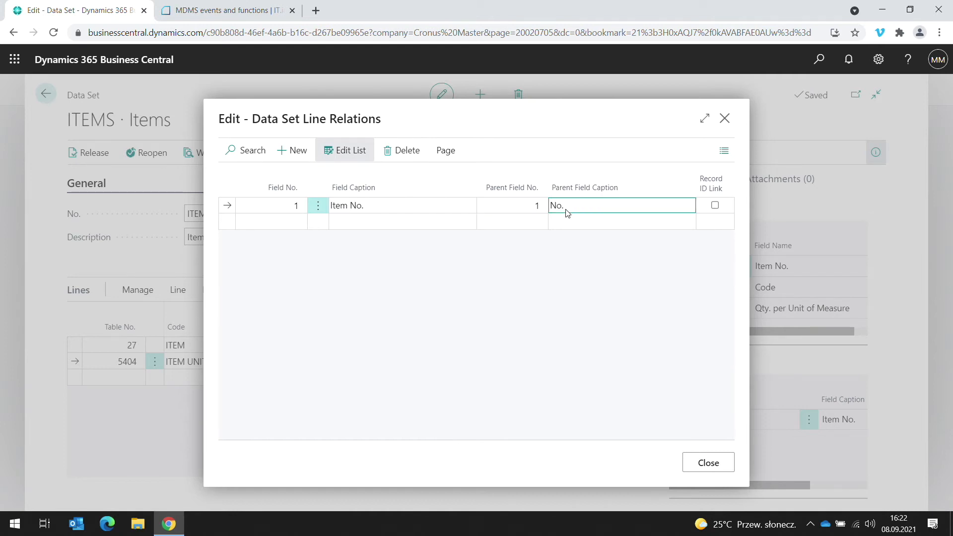
{"action": "left_click", "coordinate": [709, 463]}
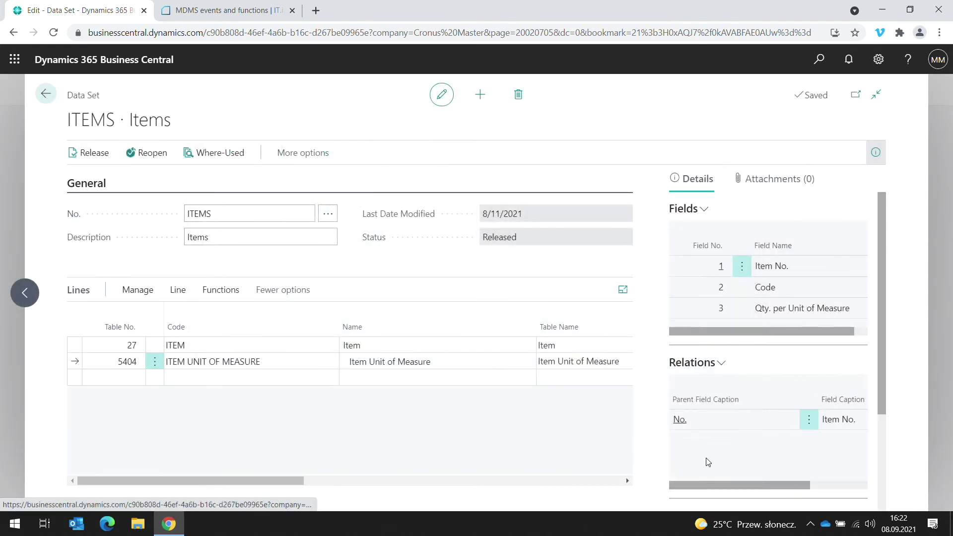
Step: Compare the fields of the Item and Item Unit of Measure lines, and close the ITEMS data set
{"action": "left_click", "coordinate": [403, 348]}
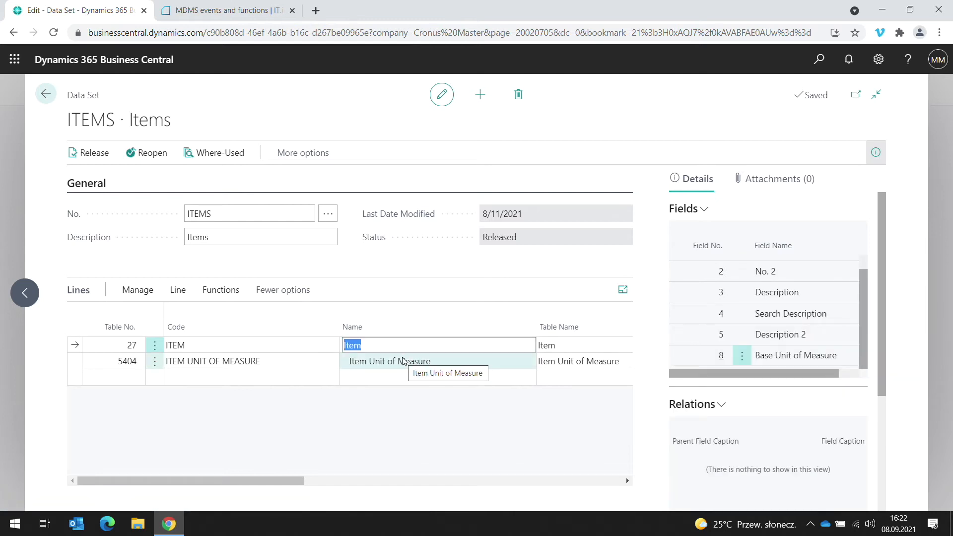
{"action": "left_click", "coordinate": [403, 361]}
{"action": "left_click", "coordinate": [403, 348]}
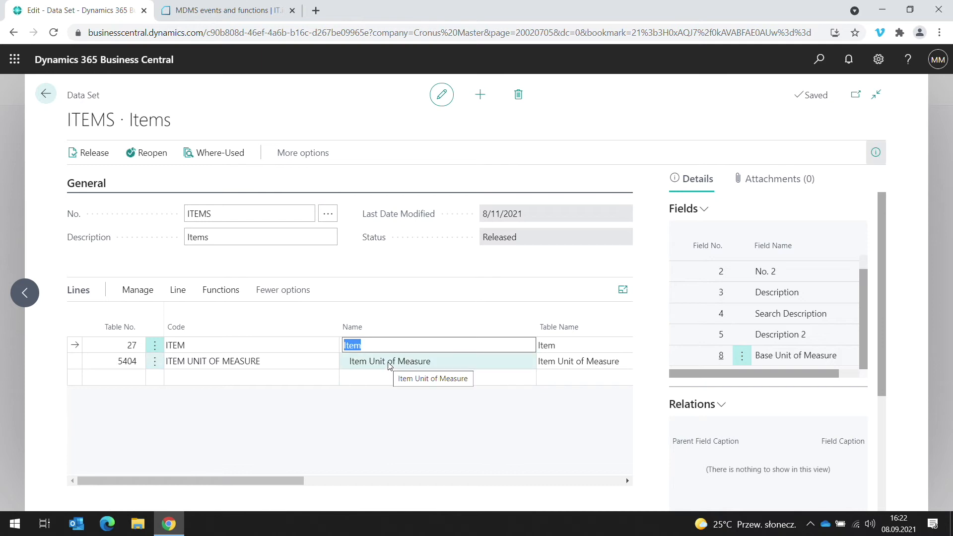
{"action": "key", "text": "Escape"}
{"action": "key", "text": "Escape"}
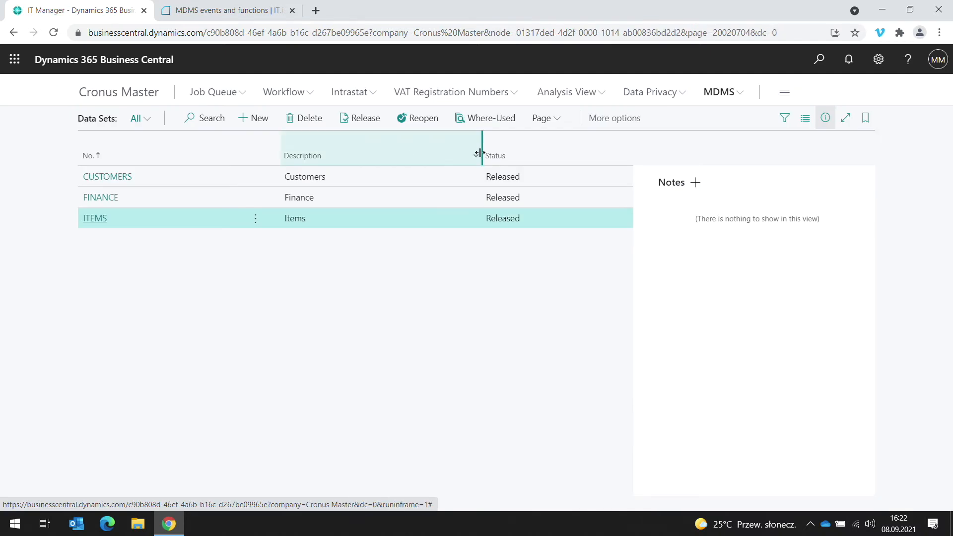
Step: Open replication REP001 from the MDMS replications and examine its description and status
{"action": "left_click", "coordinate": [739, 96]}
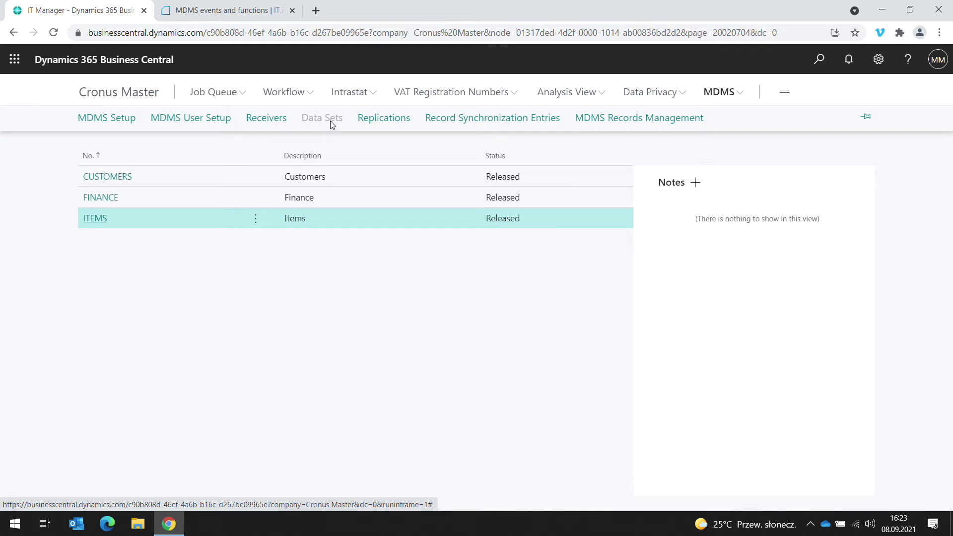
{"action": "left_click", "coordinate": [383, 122]}
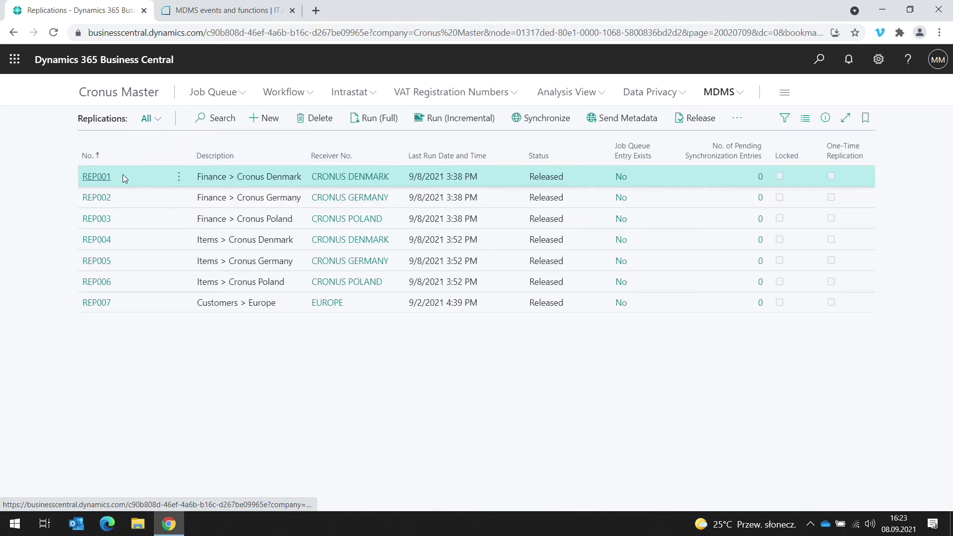
{"action": "left_click", "coordinate": [101, 180]}
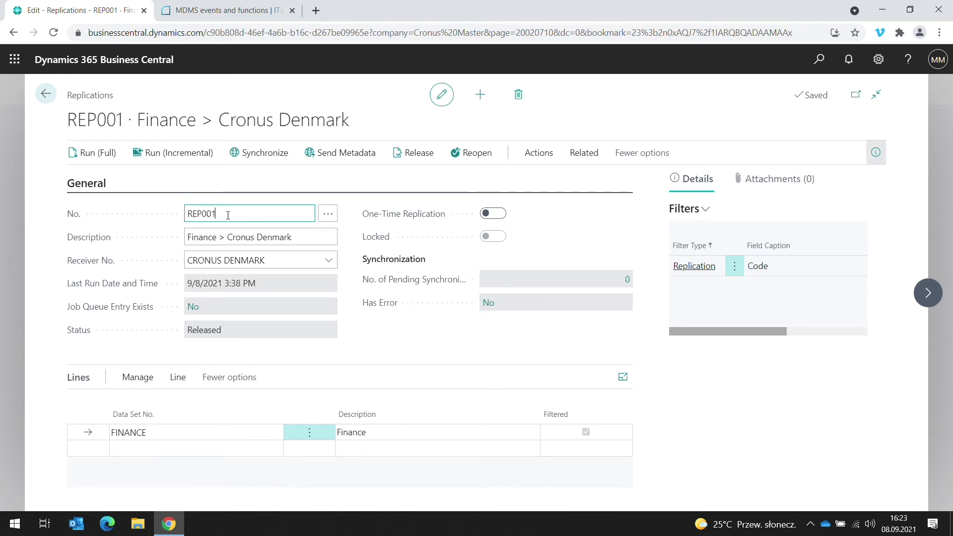
{"action": "left_click", "coordinate": [304, 239]}
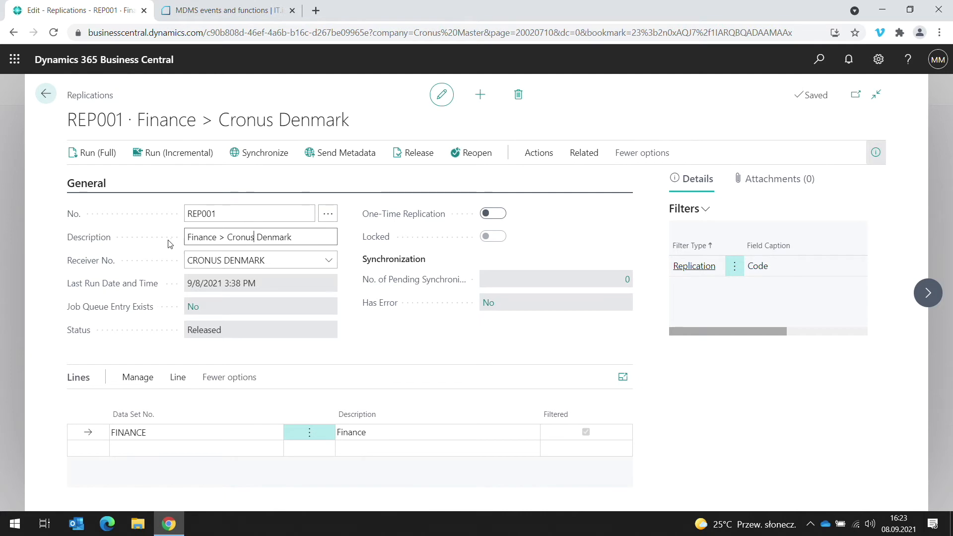
{"action": "left_click_drag", "start_coordinate": [186, 241], "coordinate": [219, 238]}
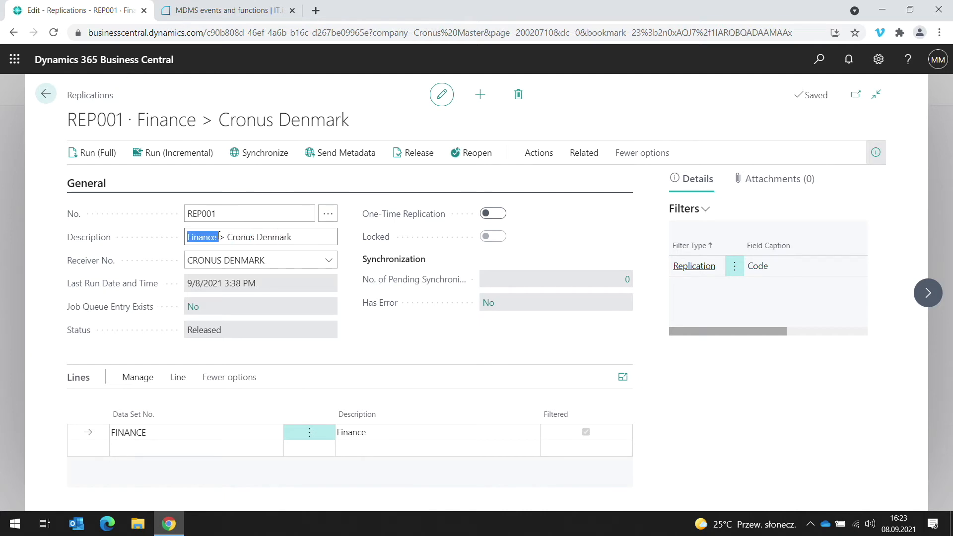
{"action": "left_click", "coordinate": [217, 239]}
{"action": "left_click_drag", "start_coordinate": [227, 238], "coordinate": [292, 236]}
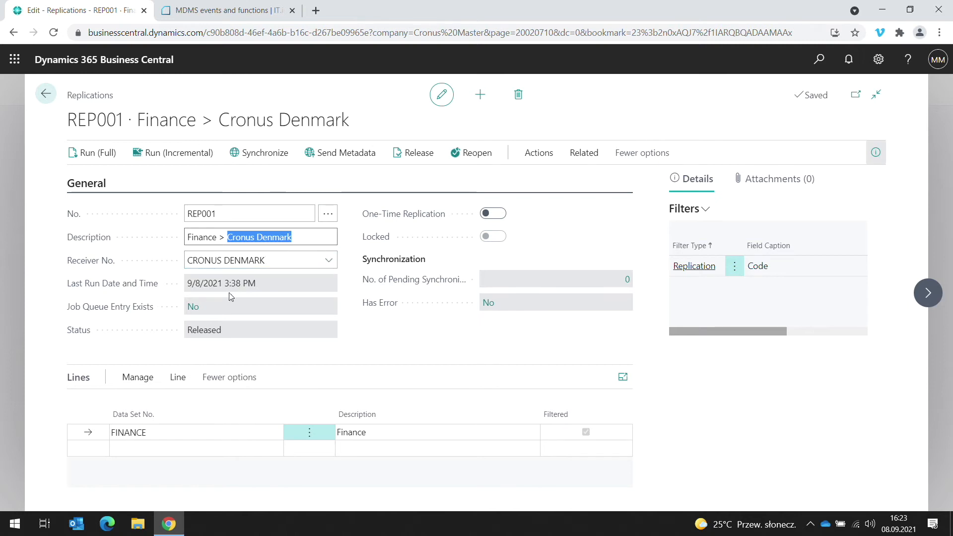
{"action": "left_click", "coordinate": [197, 331]}
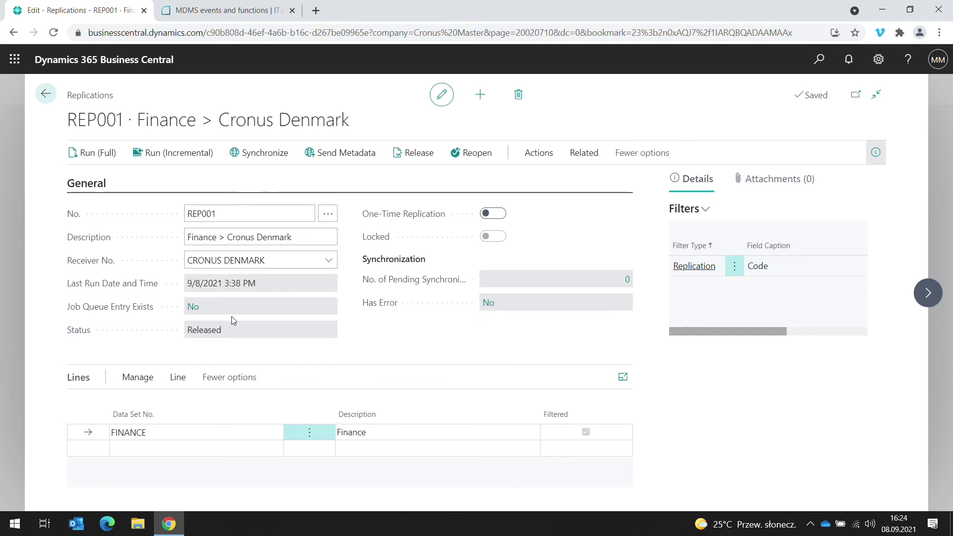
Step: Review the replication filters of the FINANCE line in REP001, including the Currency Code filter value, and close them
{"action": "left_click", "coordinate": [161, 437]}
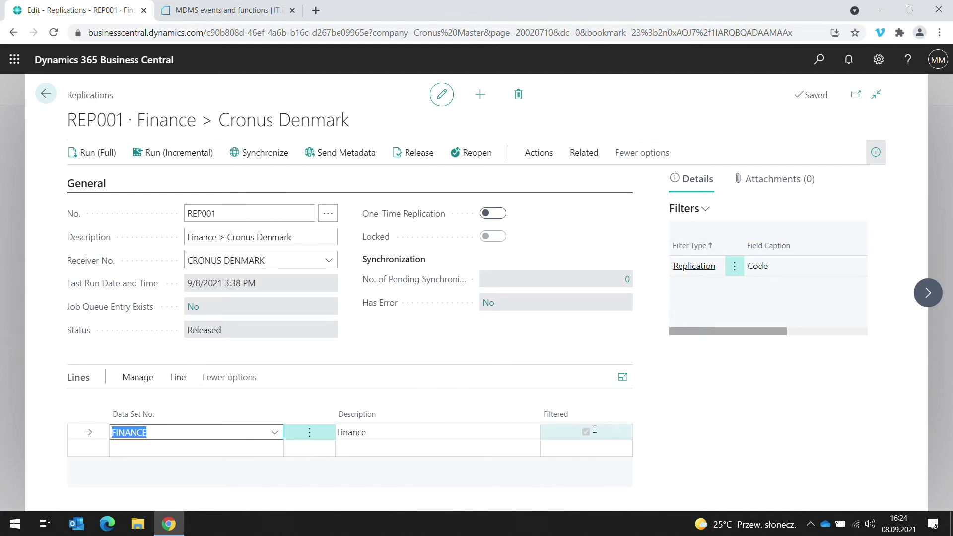
{"action": "left_click", "coordinate": [182, 383]}
{"action": "left_click", "coordinate": [111, 401]}
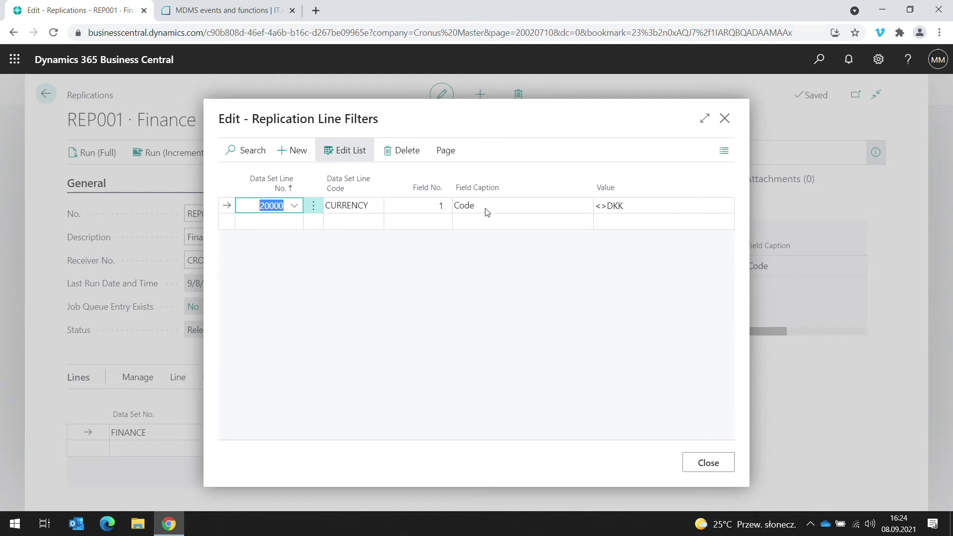
{"action": "left_click", "coordinate": [637, 208]}
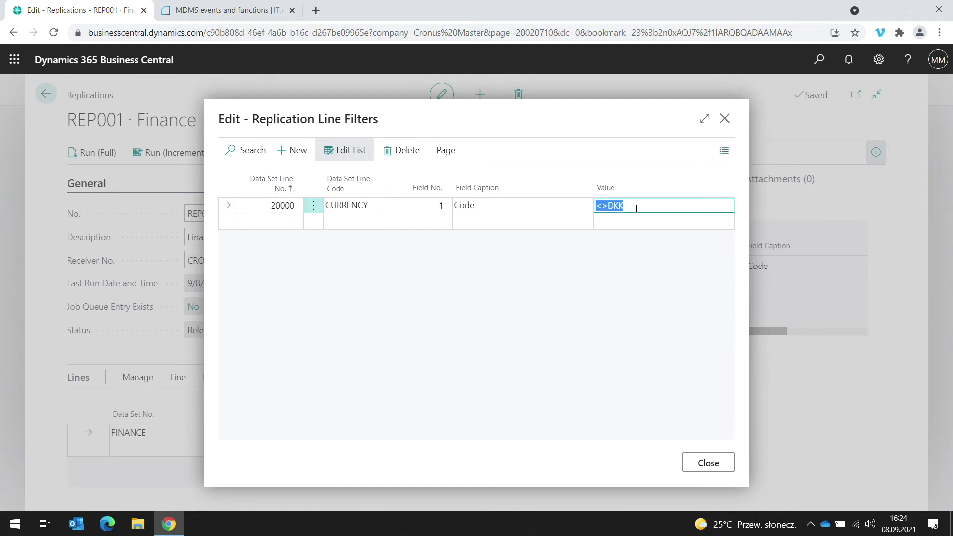
{"action": "left_click", "coordinate": [705, 467]}
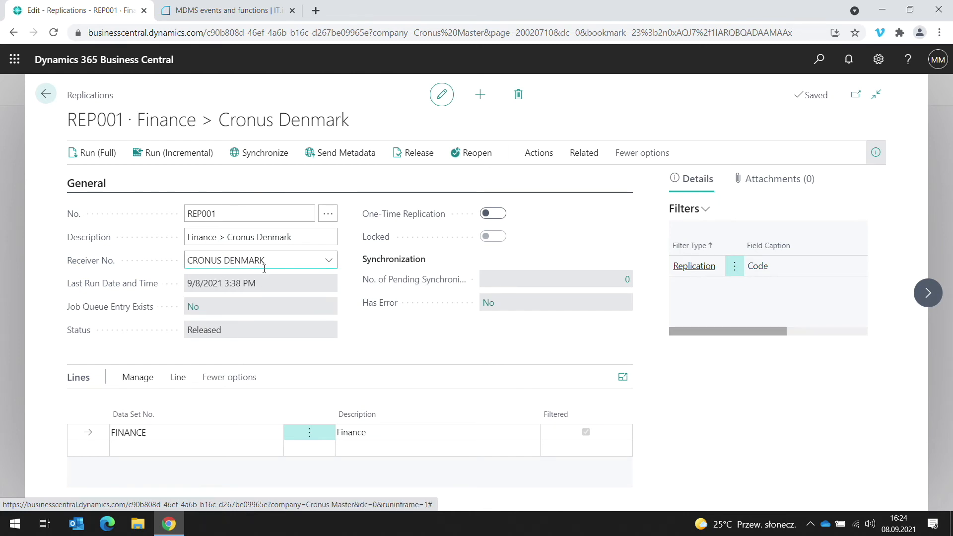
Step: Check the receiver of REP001, run the full replication and open its pending synchronization entries
{"action": "left_click", "coordinate": [277, 264]}
{"action": "left_click", "coordinate": [288, 262]}
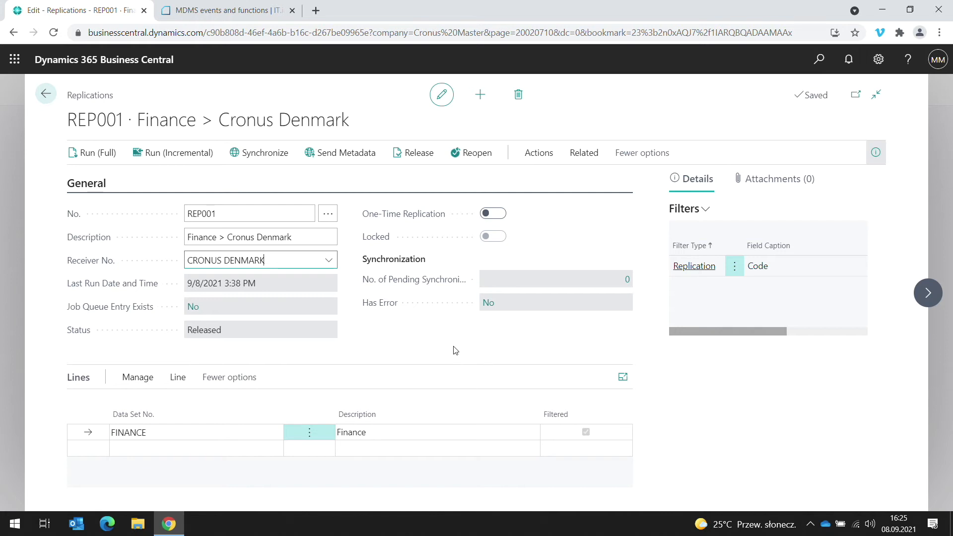
{"action": "left_click", "coordinate": [90, 154]}
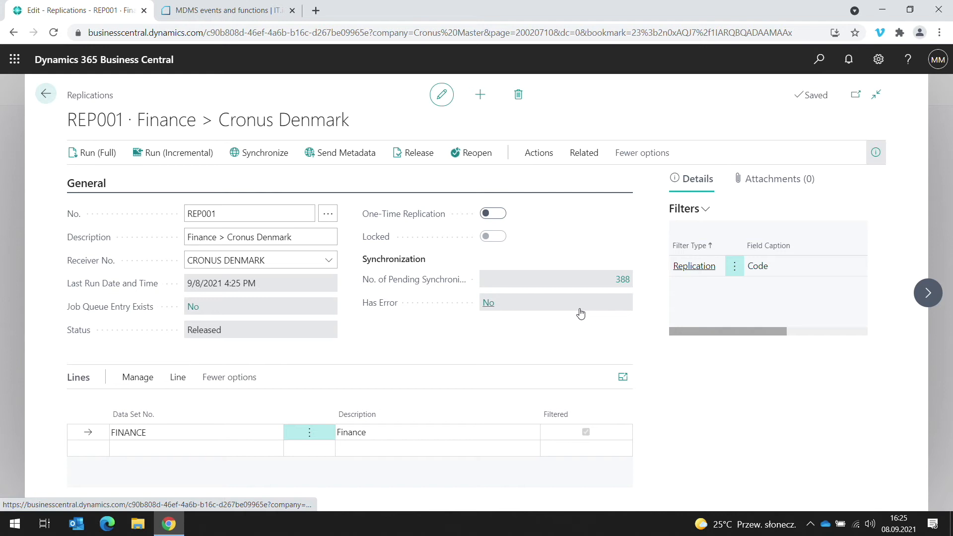
{"action": "left_click", "coordinate": [622, 281]}
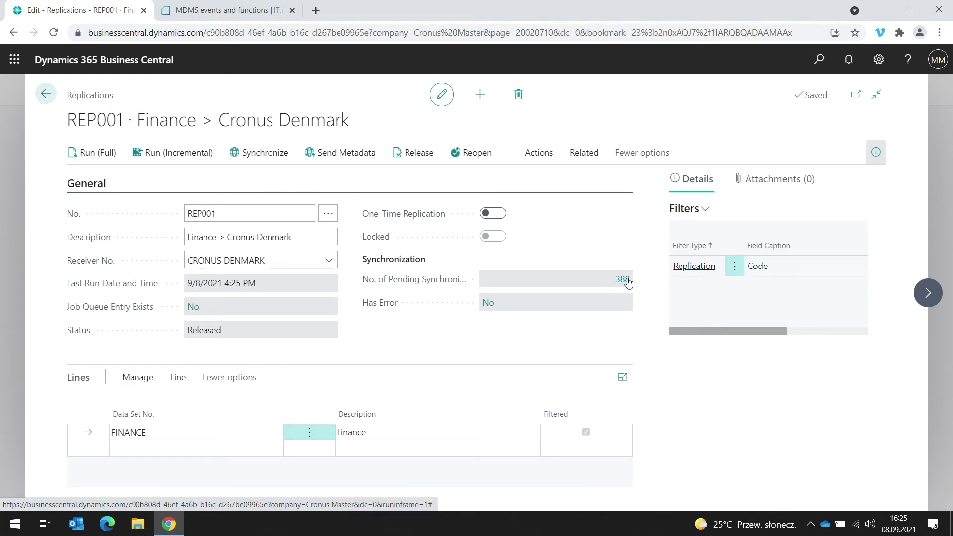
Step: Examine the pending synchronization entries of REP001 from first to last, including their record IDs, entry type and action type
{"action": "left_click", "coordinate": [396, 284]}
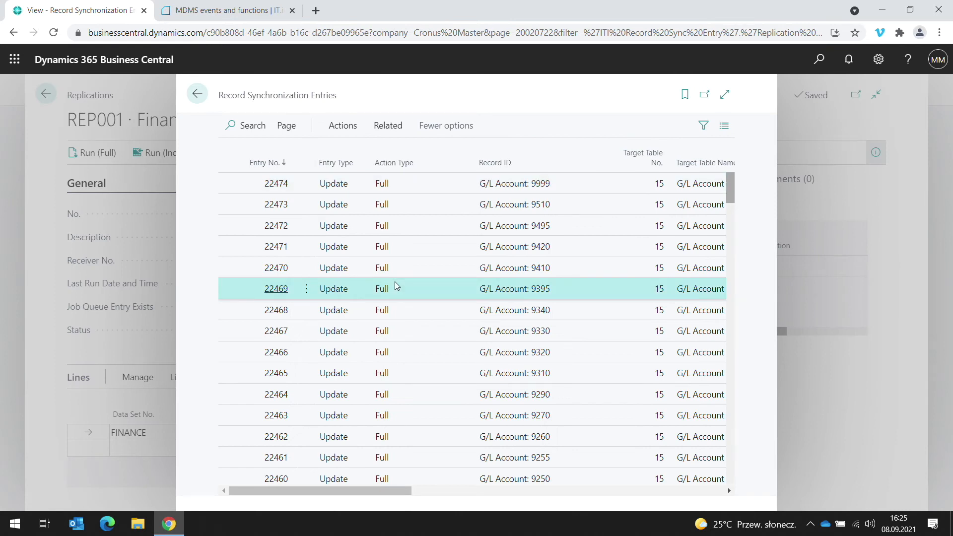
{"action": "key", "text": "ctrl+End"}
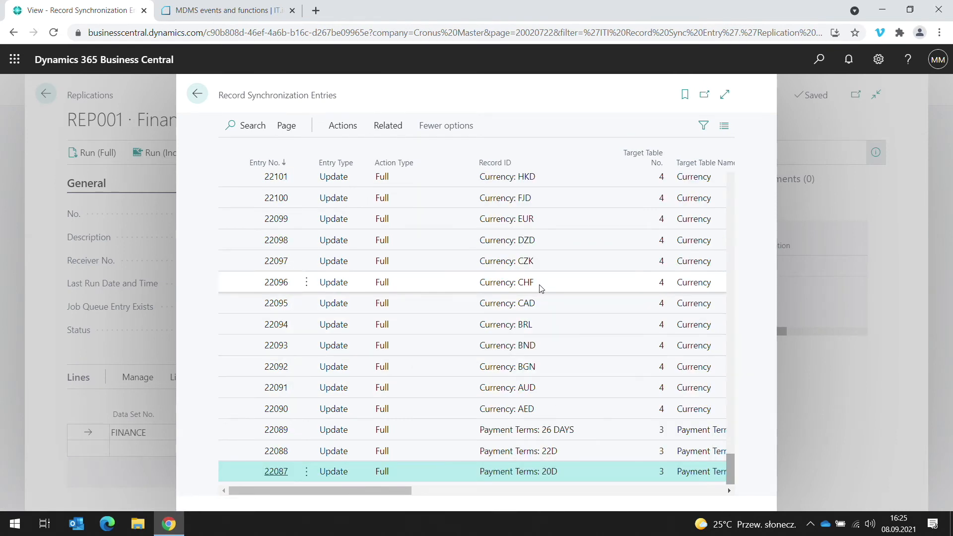
{"action": "scroll", "coordinate": [541, 288], "scroll_direction": "up", "scroll_amount": 1}
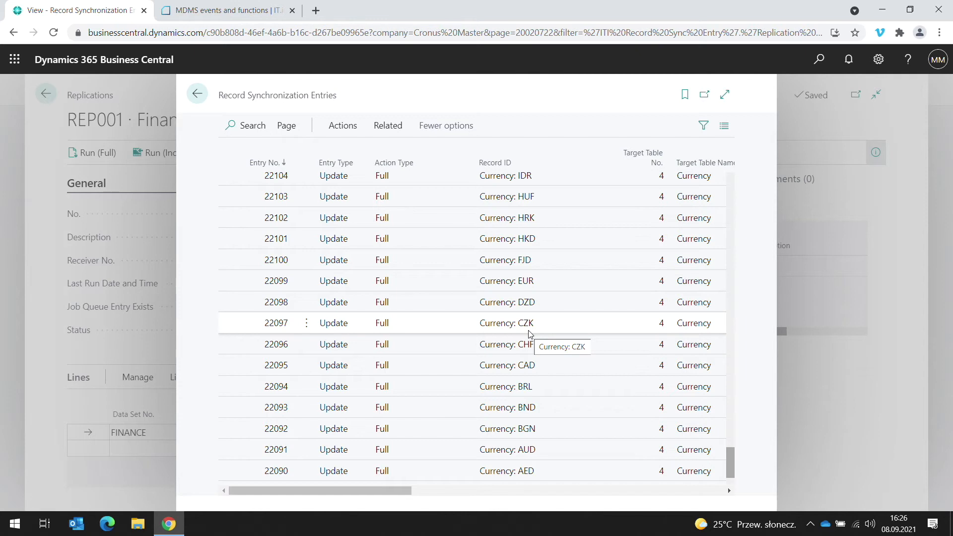
{"action": "key", "text": "ctrl+Home"}
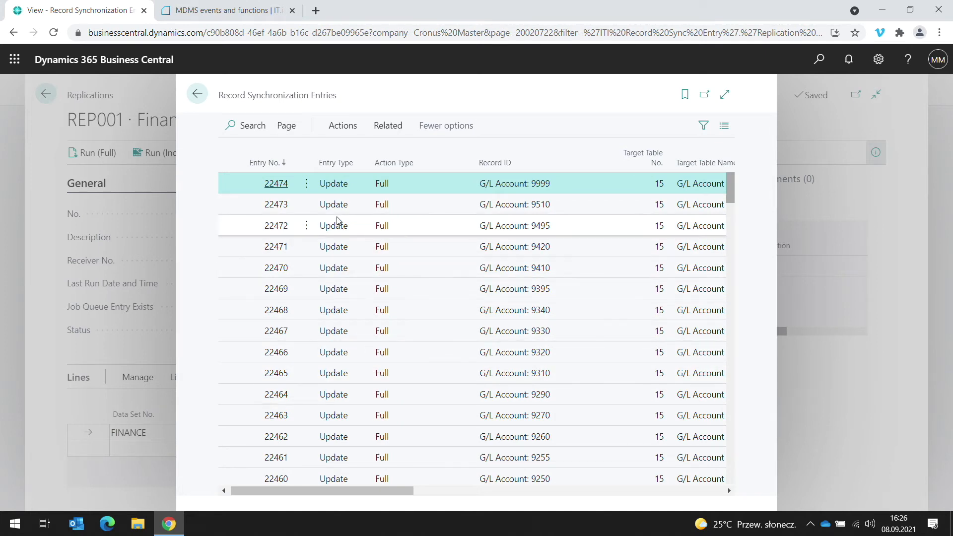
{"action": "double_click", "coordinate": [331, 190]}
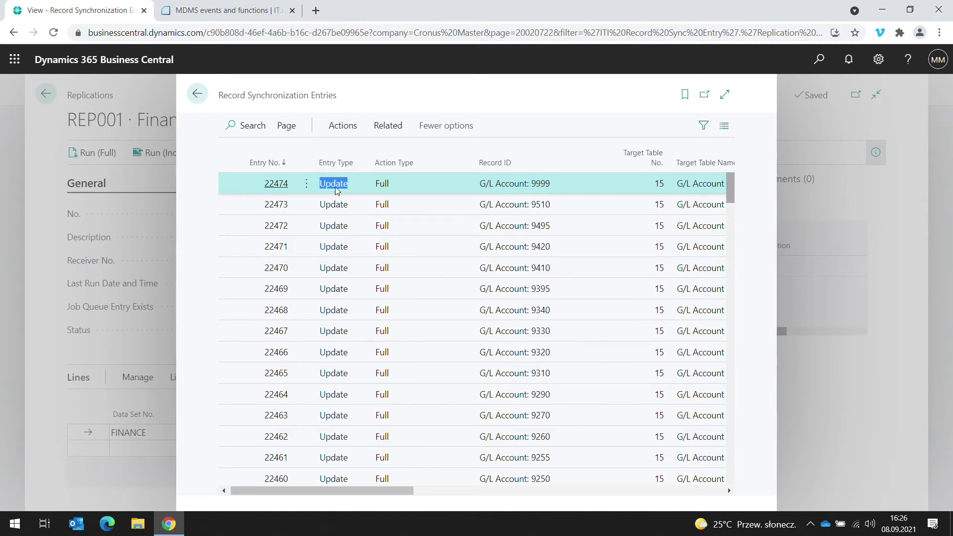
{"action": "double_click", "coordinate": [381, 185]}
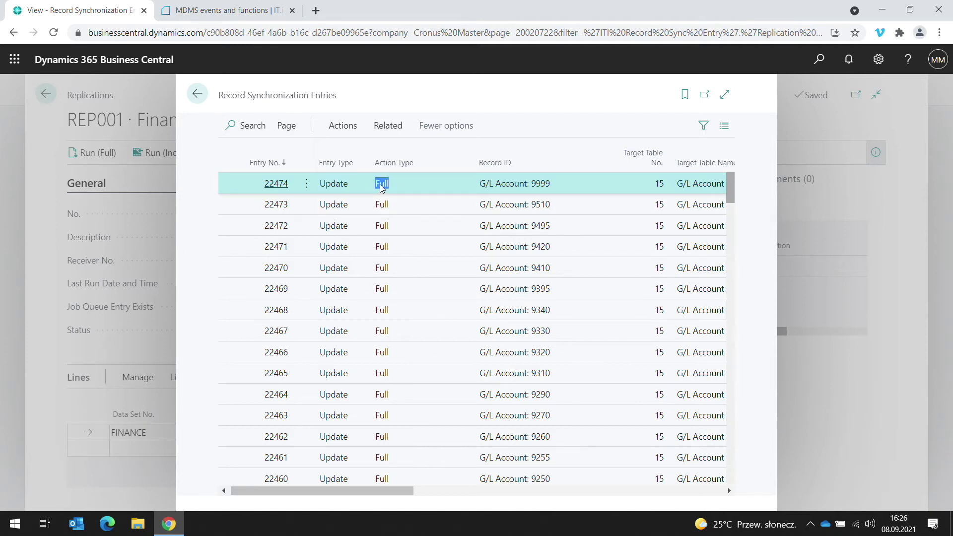
Step: Review the status, error text, data set and receiver columns of the synchronization entries, and close the list
{"action": "left_click_drag", "start_coordinate": [400, 495], "coordinate": [441, 504]}
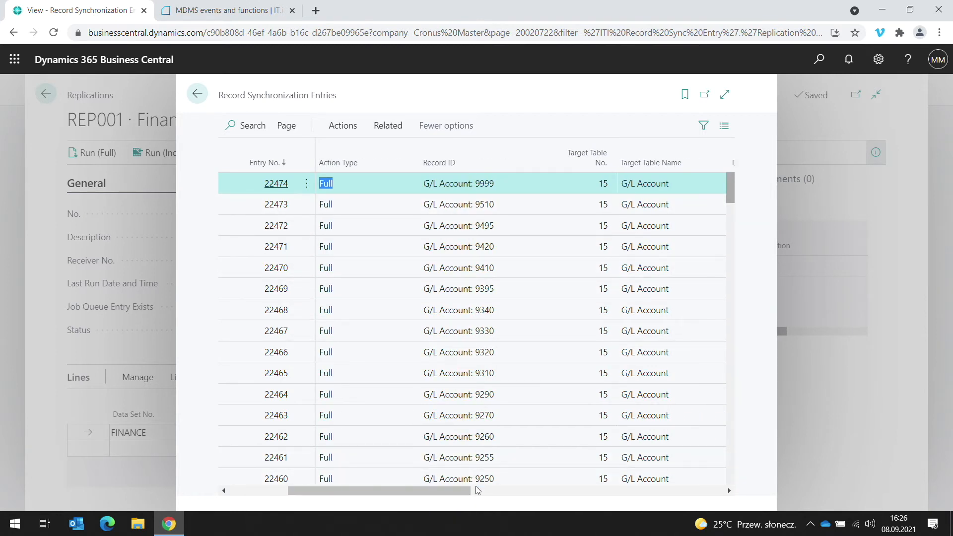
{"action": "left_click_drag", "start_coordinate": [455, 491], "coordinate": [508, 494]}
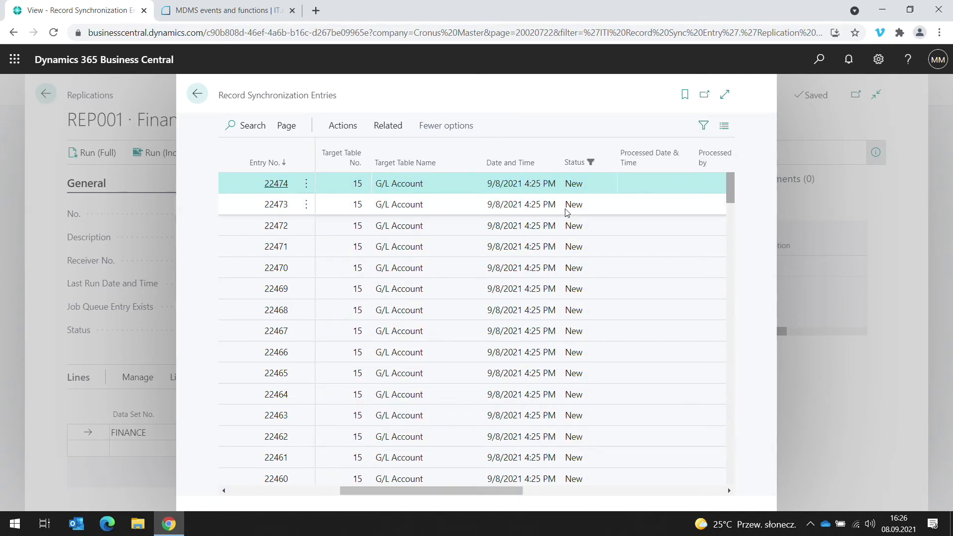
{"action": "left_click", "coordinate": [574, 184]}
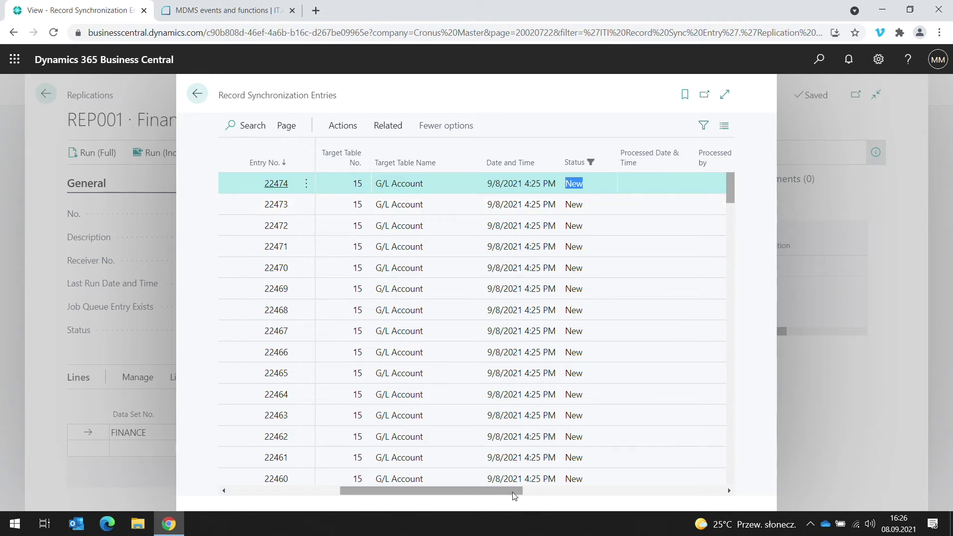
{"action": "left_click_drag", "start_coordinate": [513, 495], "coordinate": [568, 497]}
{"action": "left_click", "coordinate": [601, 186]}
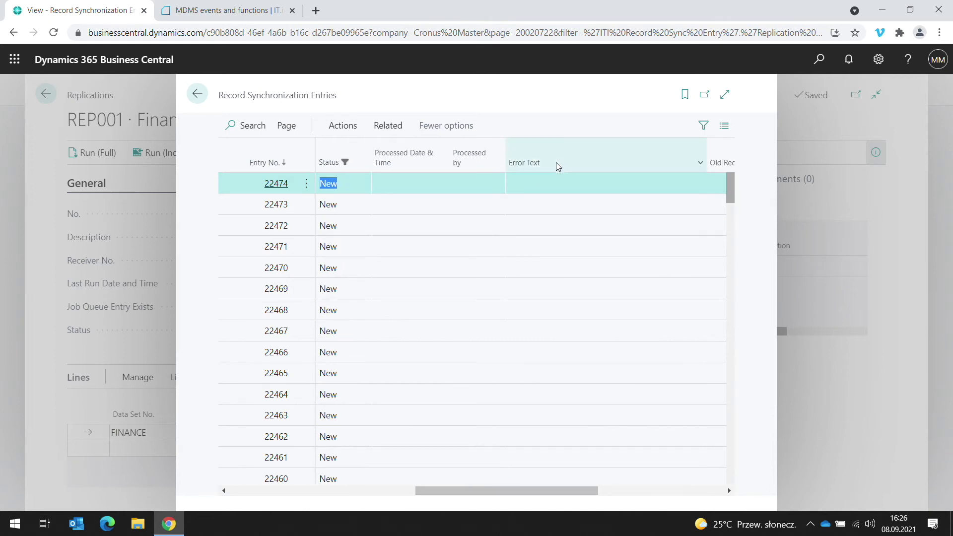
{"action": "left_click_drag", "start_coordinate": [595, 491], "coordinate": [749, 493]}
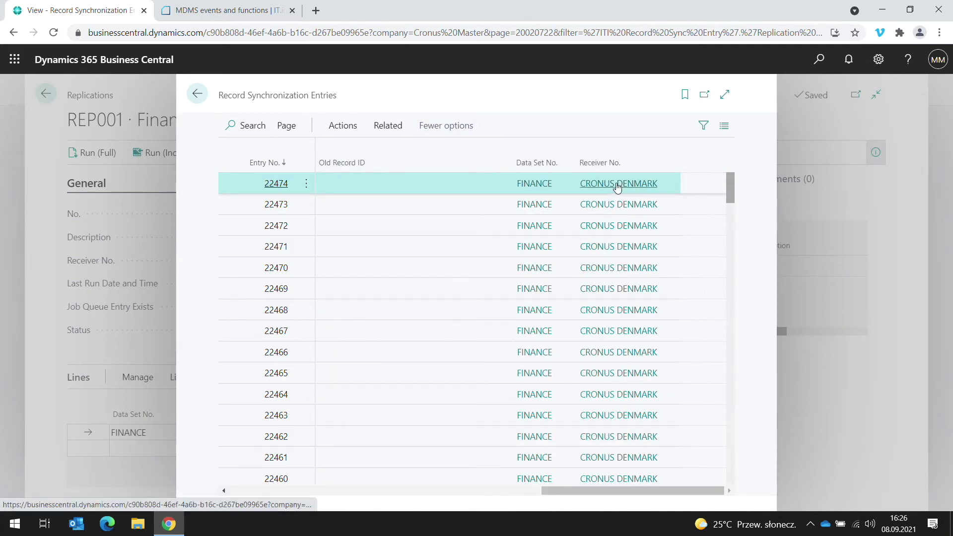
{"action": "key", "text": "Escape"}
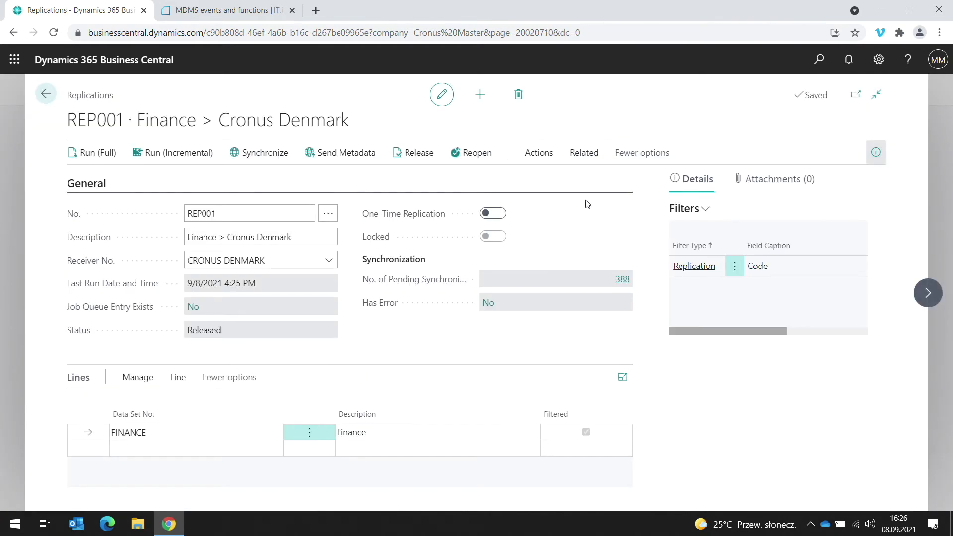
Step: Synchronize the pending entries of REP001, run the replication incrementally, and return to the replications list
{"action": "left_click", "coordinate": [264, 157]}
{"action": "left_click", "coordinate": [177, 155]}
{"action": "left_click", "coordinate": [942, 202]}
Step: Open the Payment Terms page and add a payment term with code 0D and due date calculation 0D
{"action": "left_click", "coordinate": [819, 60]}
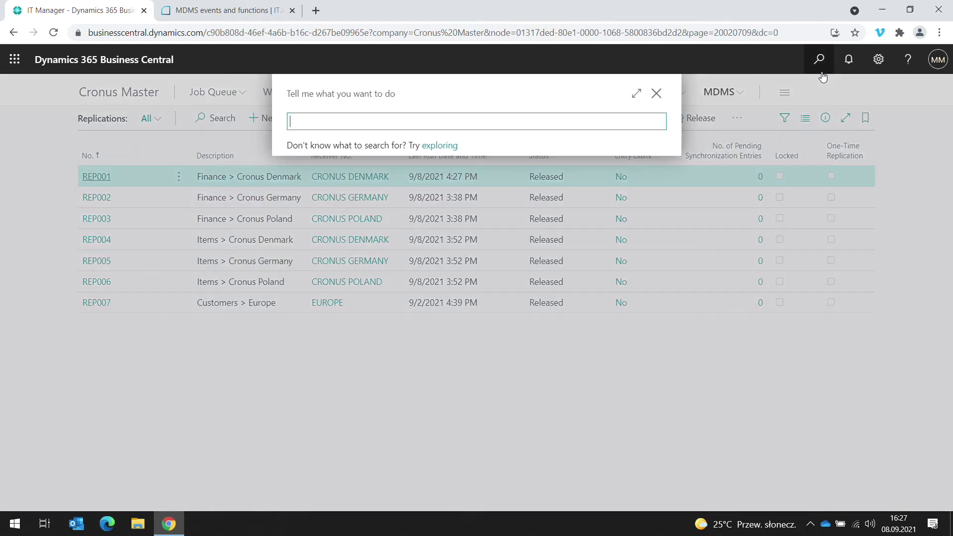
{"action": "type", "text": "payment terms"}
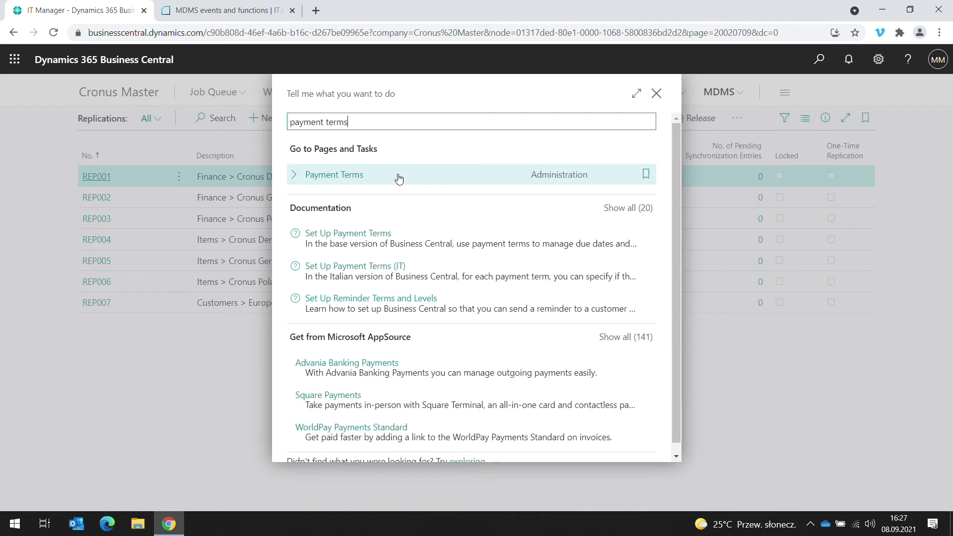
{"action": "left_click", "coordinate": [395, 178]}
{"action": "left_click", "coordinate": [270, 247]}
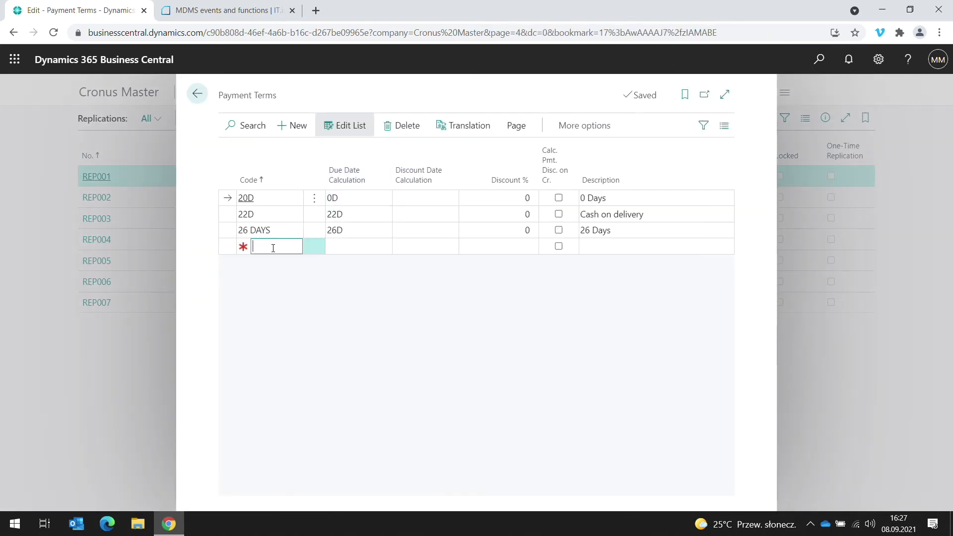
{"action": "type", "text": "0"}
{"action": "key", "text": "Tab"}
{"action": "type", "text": "0D"}
Step: Describe the new payment term as "0 Days" and close the Payment Terms page
{"action": "key", "text": "Tab"}
{"action": "key", "text": "Tab"}
{"action": "key", "text": "Tab"}
{"action": "key", "text": "Tab"}
{"action": "type", "text": "0 Day"}
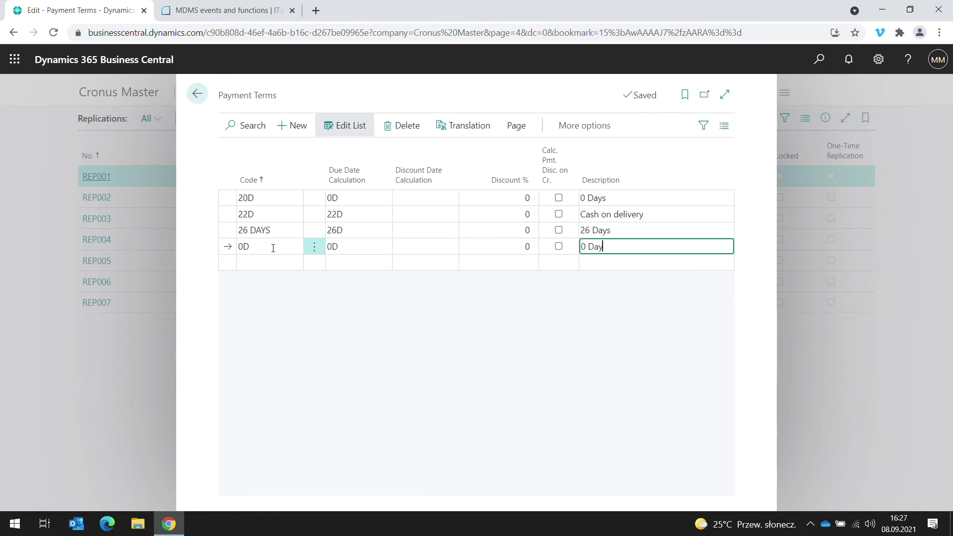
{"action": "type", "text": "s"}
{"action": "key", "text": "Up"}
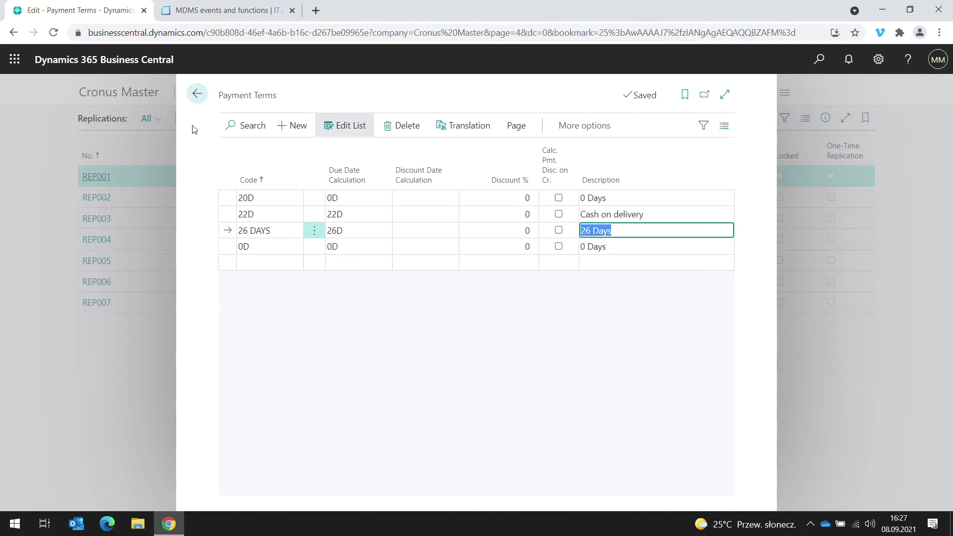
{"action": "left_click", "coordinate": [197, 102]}
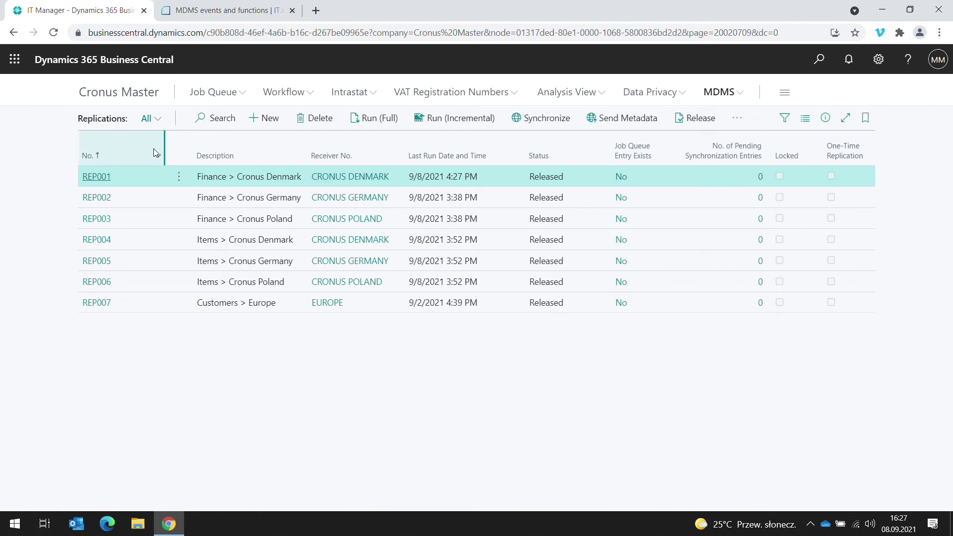
Step: Run replication REP001 incrementally, check its pending synchronization entries, and synchronize them
{"action": "left_click", "coordinate": [96, 178]}
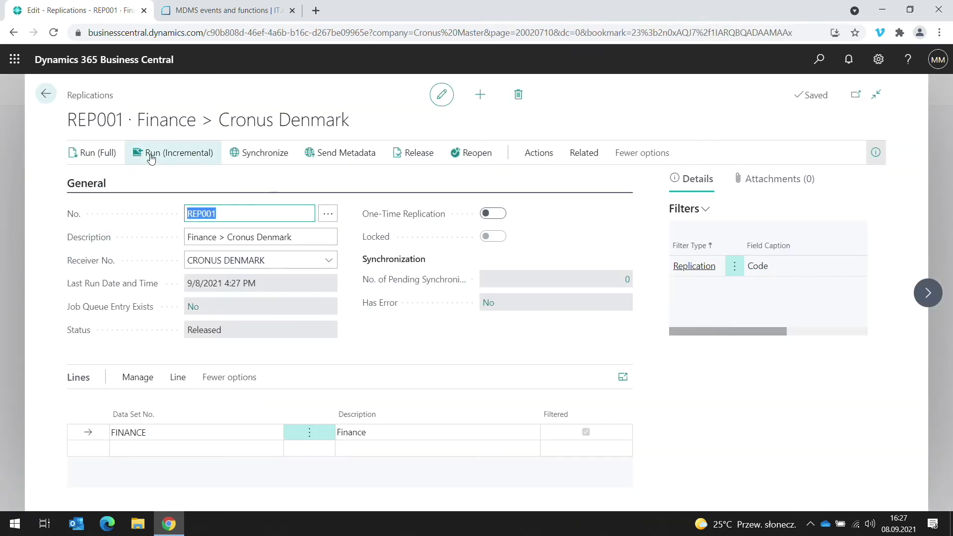
{"action": "left_click", "coordinate": [626, 279]}
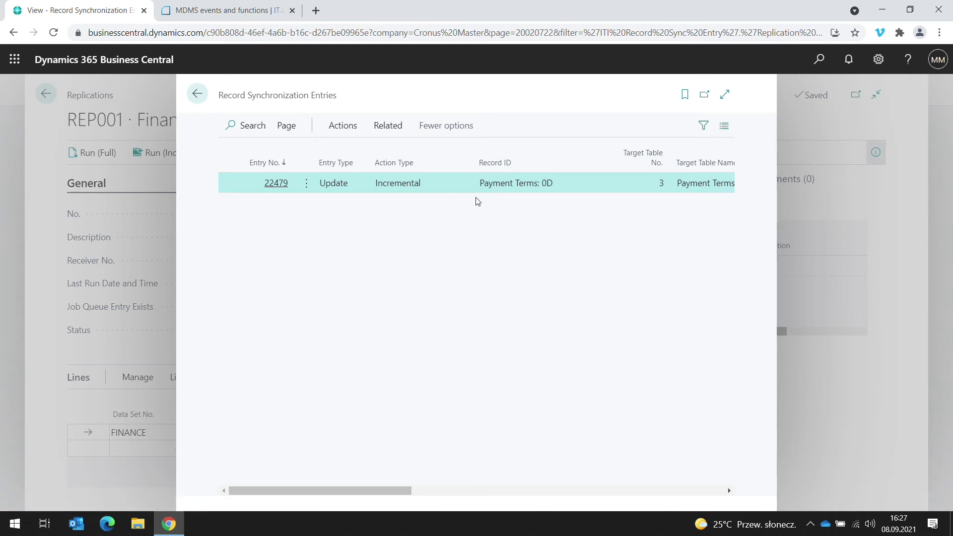
{"action": "left_click", "coordinate": [197, 95]}
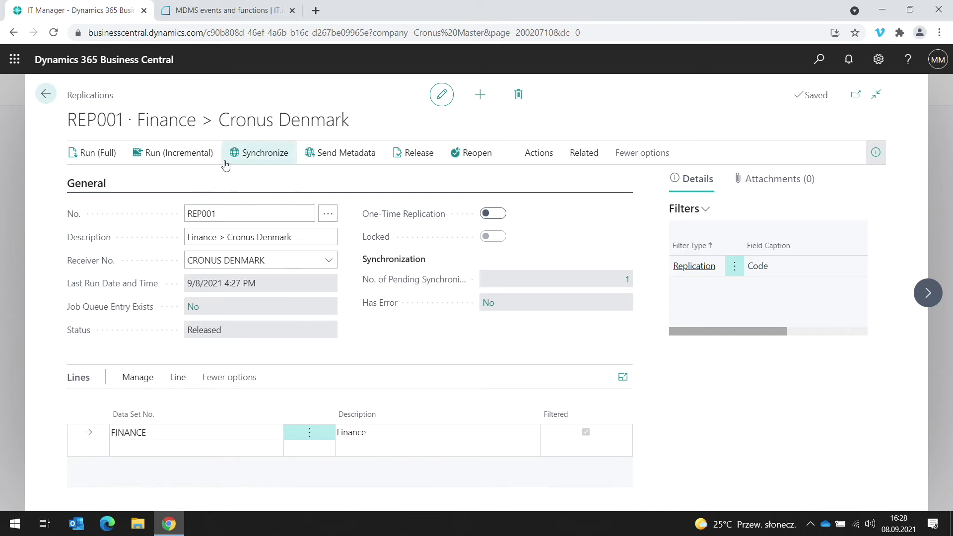
{"action": "left_click", "coordinate": [262, 159]}
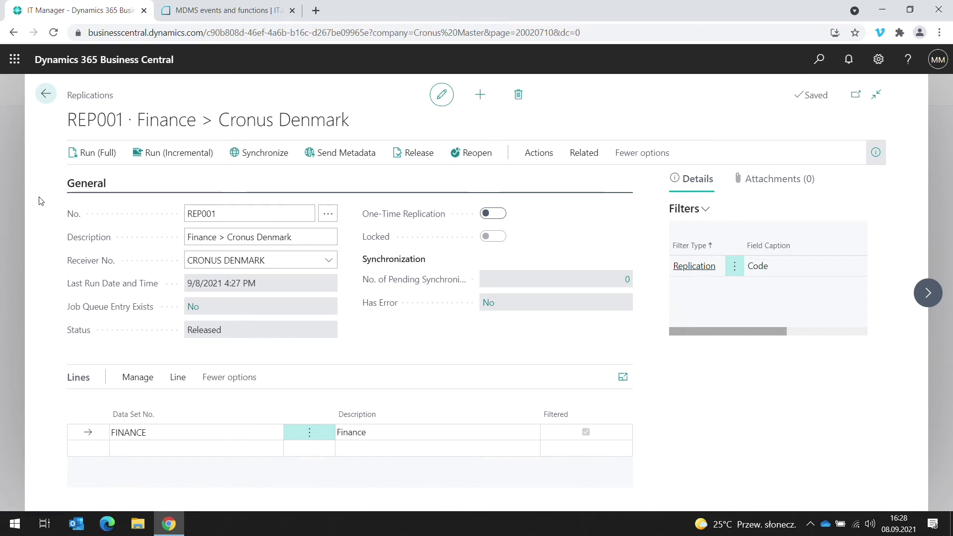
Step: Create a job queue entry for REP001 that runs the replication as Incremental
{"action": "left_click", "coordinate": [537, 158]}
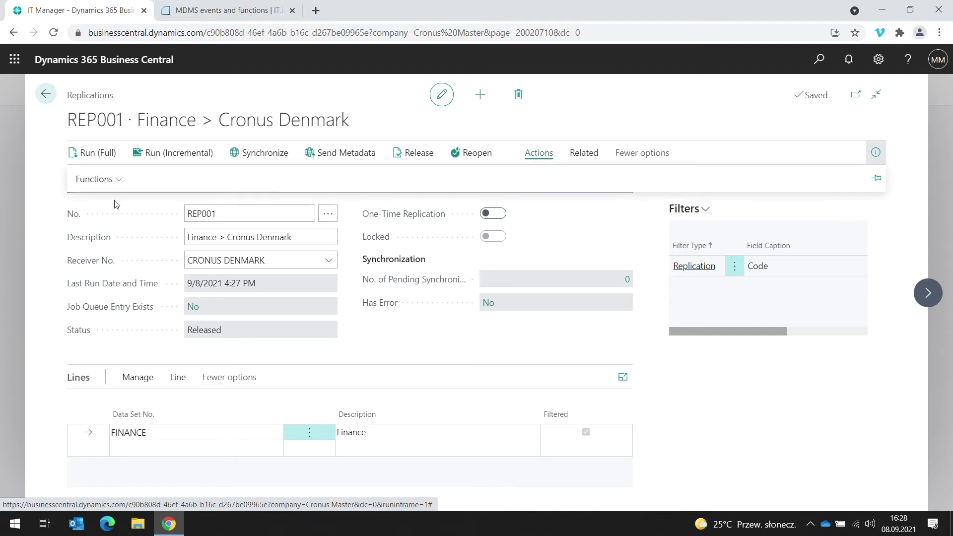
{"action": "left_click", "coordinate": [107, 188]}
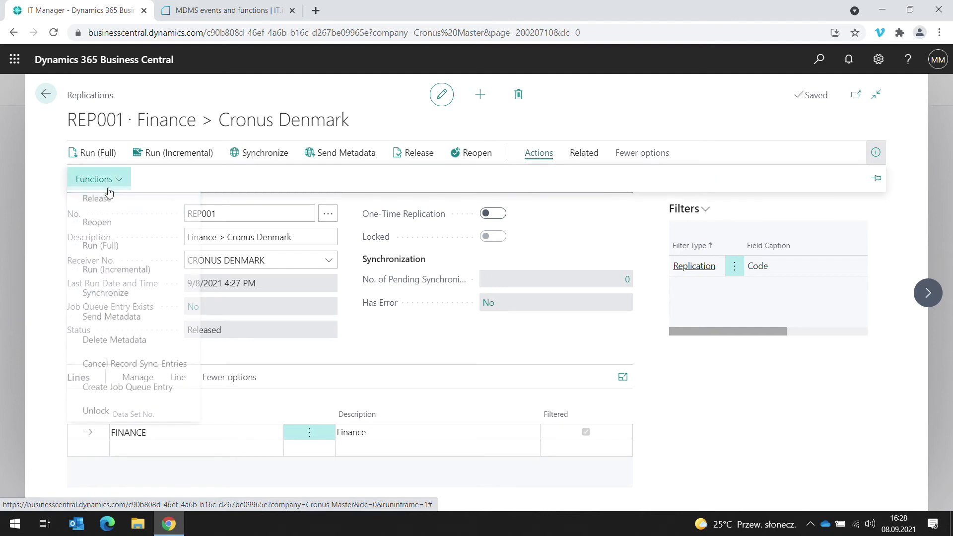
{"action": "left_click", "coordinate": [133, 392]}
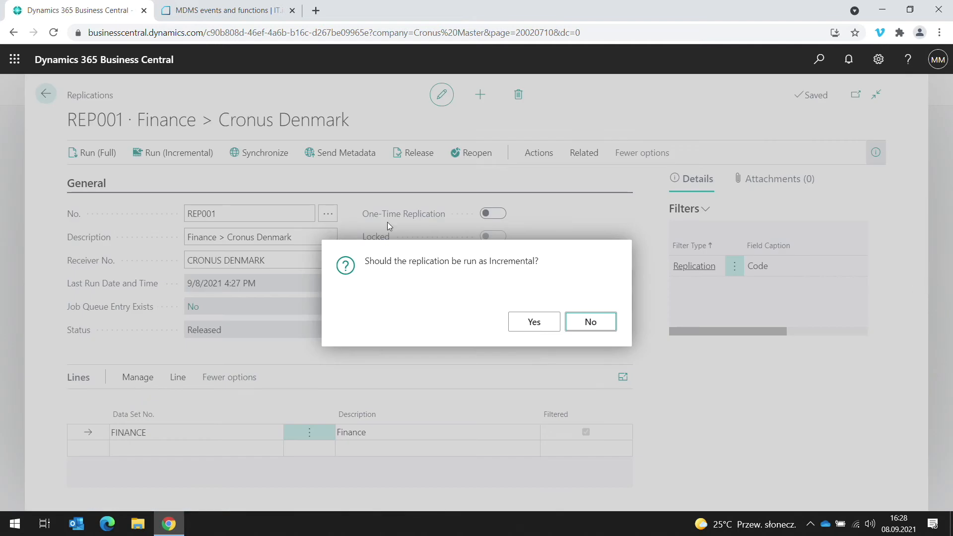
{"action": "left_click", "coordinate": [534, 321]}
Step: Examine the recurrence settings and the parameter string on the job queue entry card for REP001
{"action": "scroll", "coordinate": [533, 328], "scroll_direction": "down", "scroll_amount": 1}
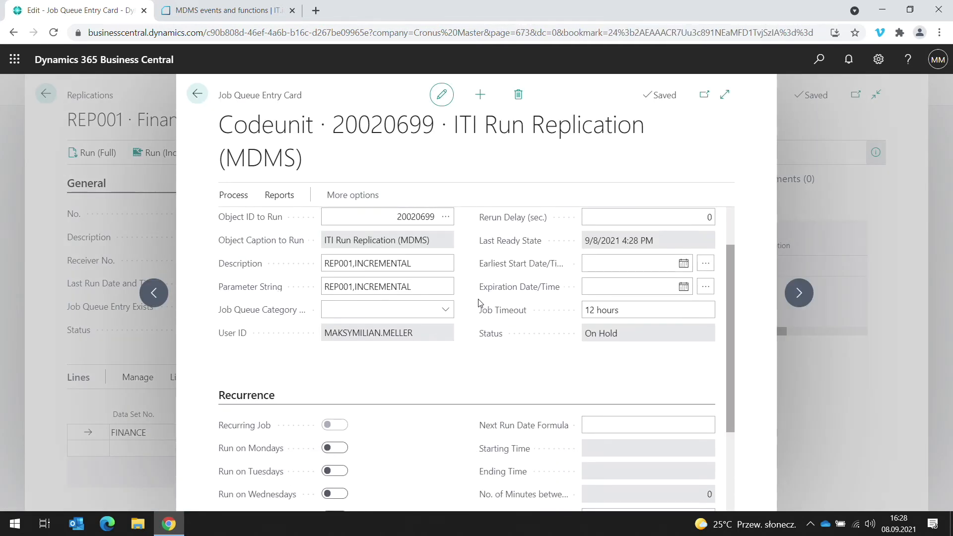
{"action": "scroll", "coordinate": [438, 342], "scroll_direction": "down", "scroll_amount": 2}
{"action": "scroll", "coordinate": [338, 357], "scroll_direction": "down", "scroll_amount": 2}
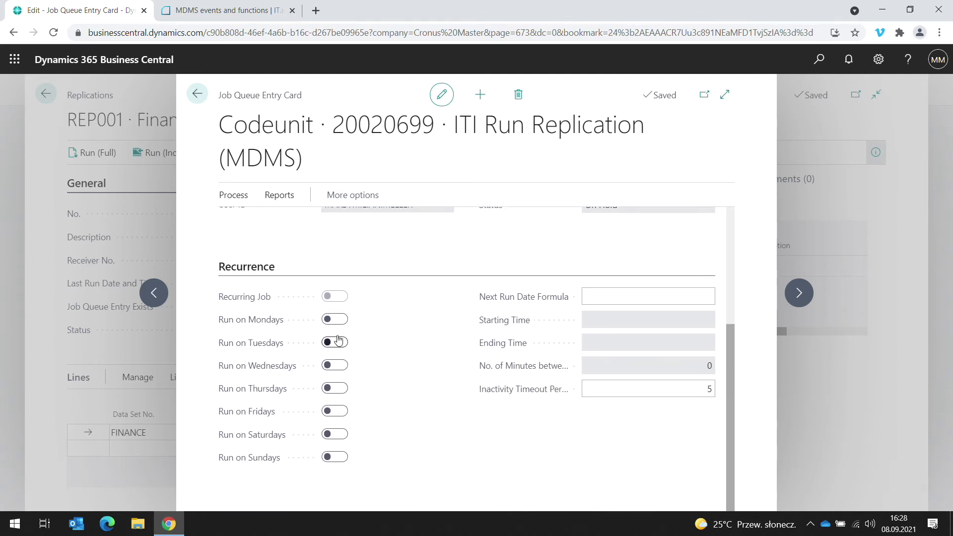
{"action": "scroll", "coordinate": [386, 422], "scroll_direction": "up", "scroll_amount": 3}
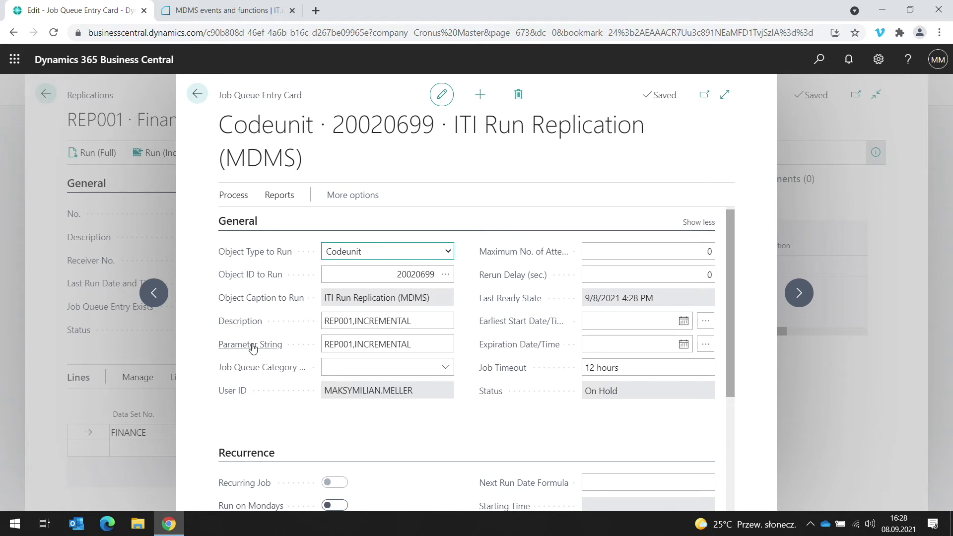
{"action": "left_click", "coordinate": [351, 346]}
{"action": "left_click", "coordinate": [375, 346]}
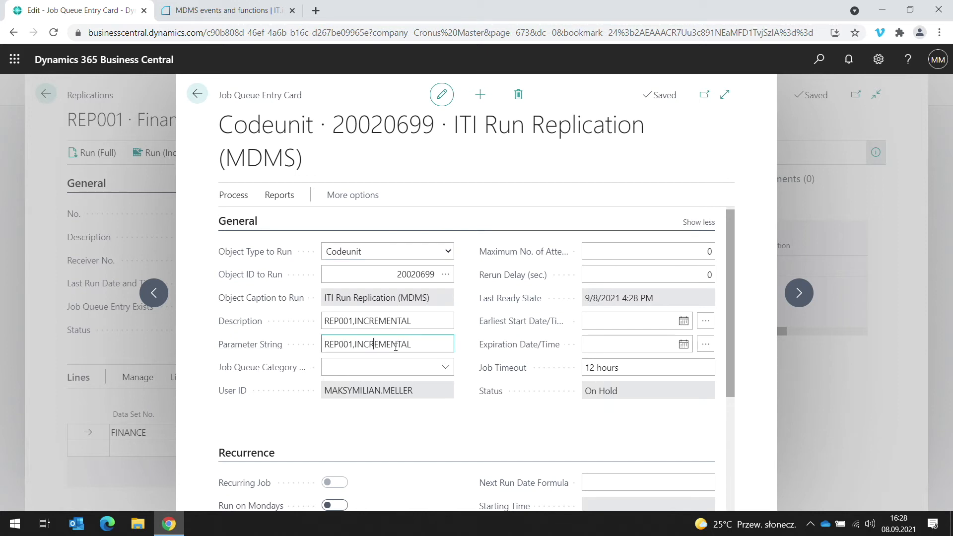
Step: Delete the REP001 job queue entry and return to the replications list
{"action": "left_click", "coordinate": [518, 95]}
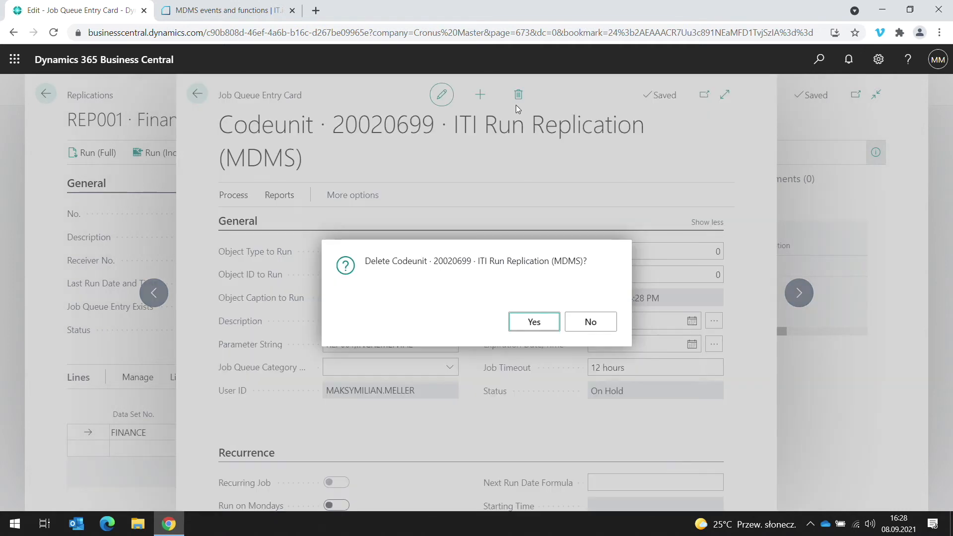
{"action": "left_click", "coordinate": [531, 323]}
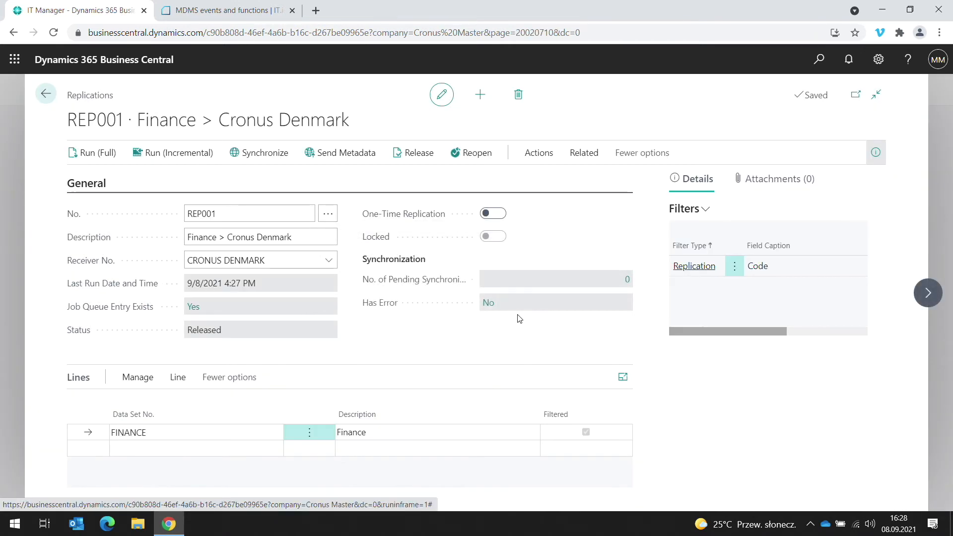
{"action": "left_click", "coordinate": [937, 236]}
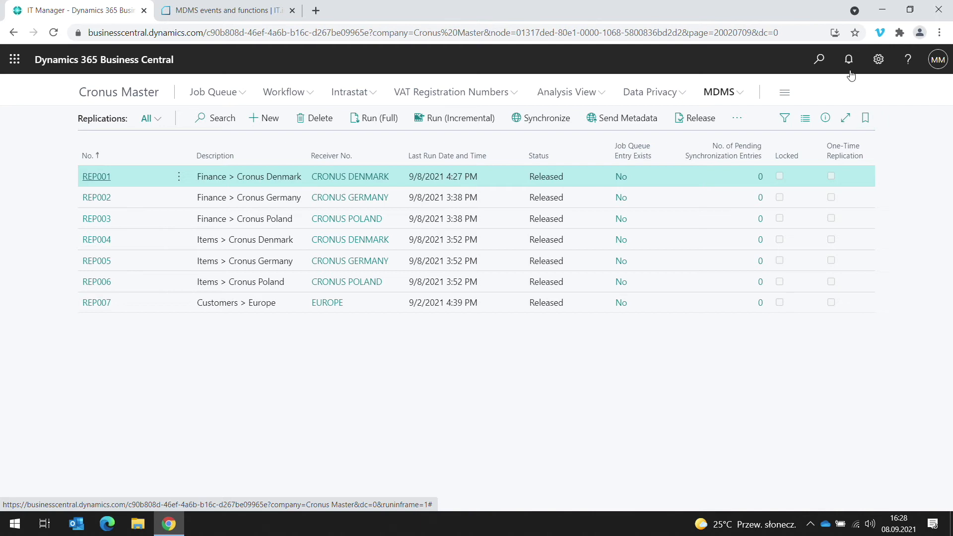
Step: Search for "chart of" and open the Chart of Accounts list
{"action": "left_click", "coordinate": [818, 70]}
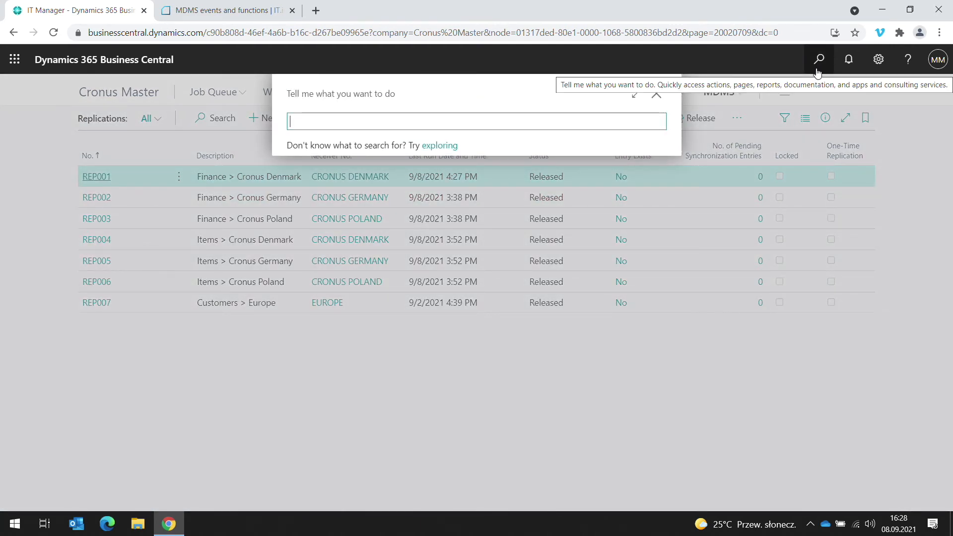
{"action": "type", "text": "chart of"}
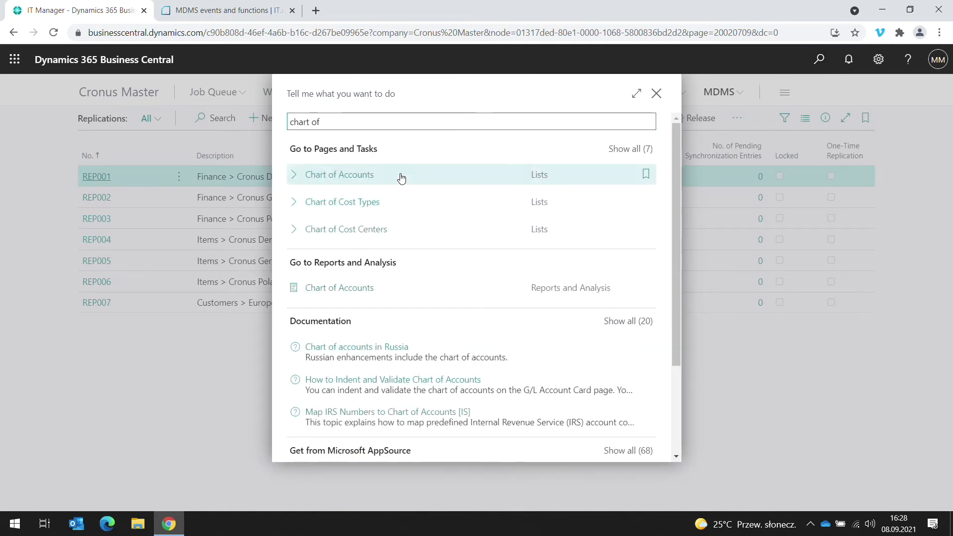
{"action": "left_click", "coordinate": [400, 174]}
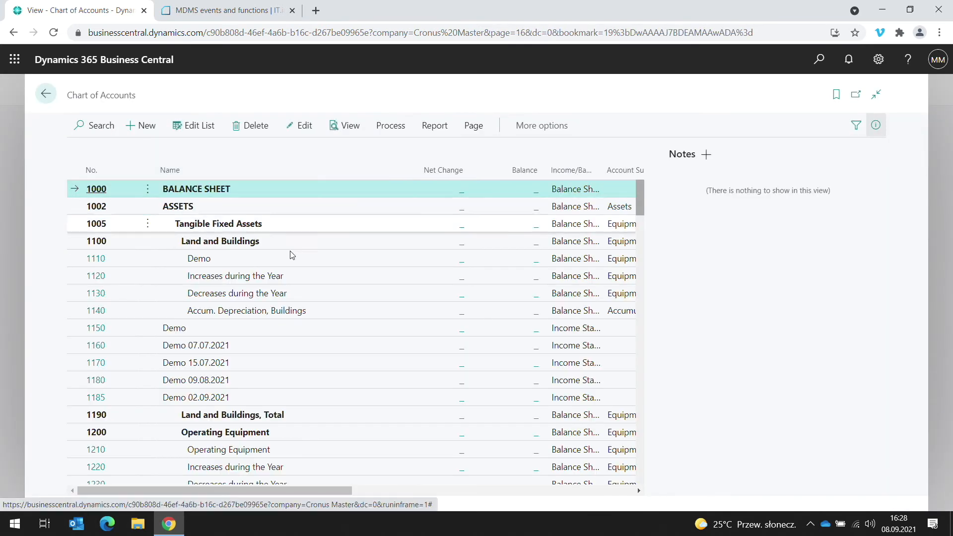
Step: Create G/L account 1186 named "Demo 08.09.2021" and return to the Chart of Accounts
{"action": "left_click", "coordinate": [147, 125]}
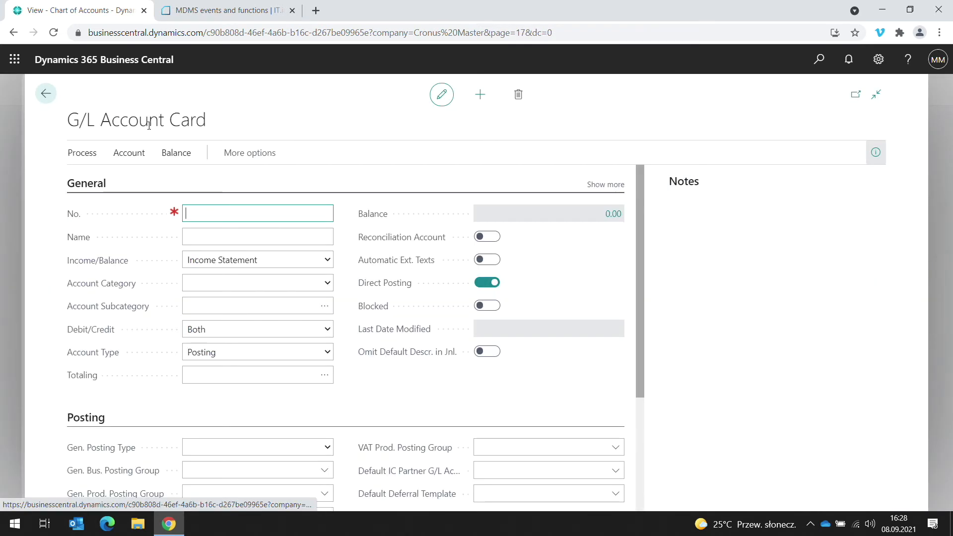
{"action": "type", "text": "1186"}
{"action": "key", "text": "Tab"}
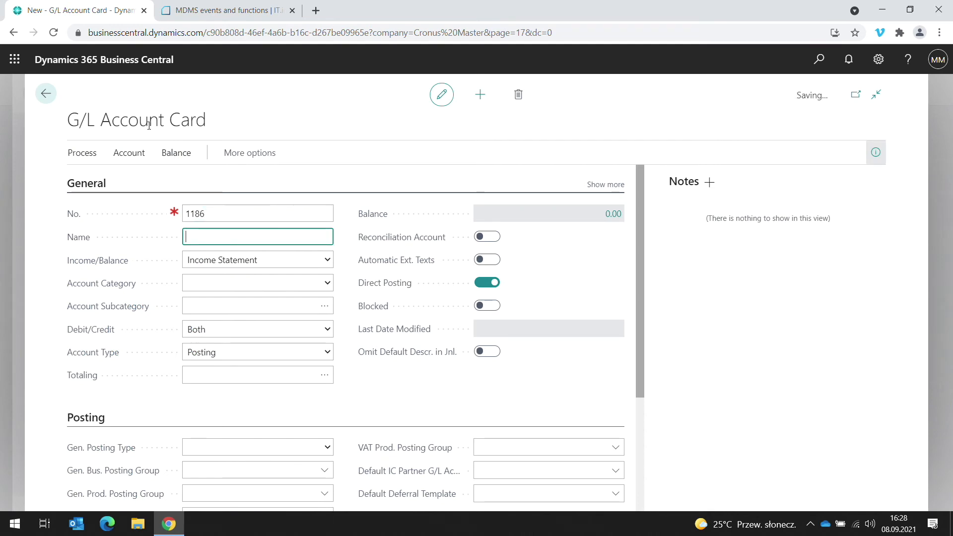
{"action": "type", "text": "Demo "}
{"action": "type", "text": "08"}
{"action": "type", "text": ".09.20"}
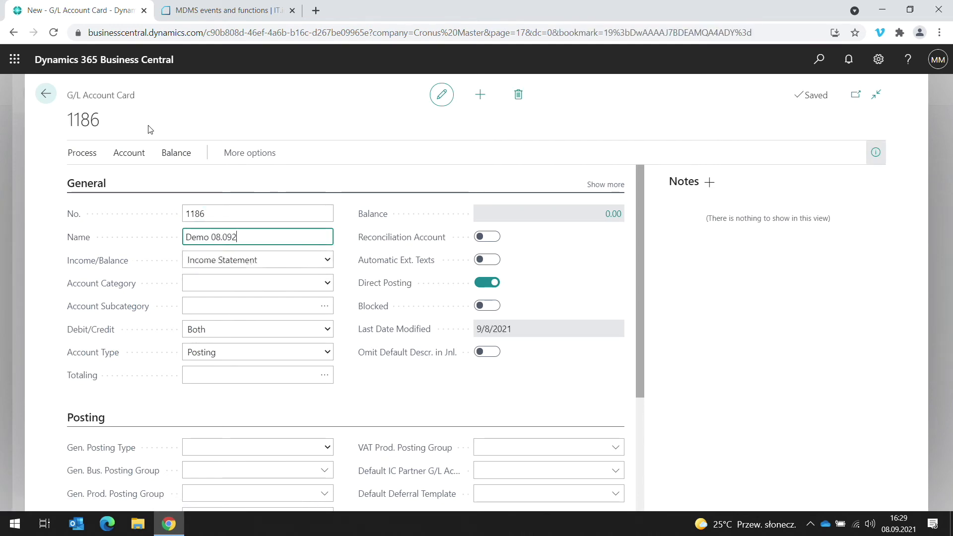
{"action": "key", "text": "Down"}
{"action": "key", "text": "Tab"}
{"action": "left_click", "coordinate": [221, 214]}
{"action": "left_click", "coordinate": [45, 94]}
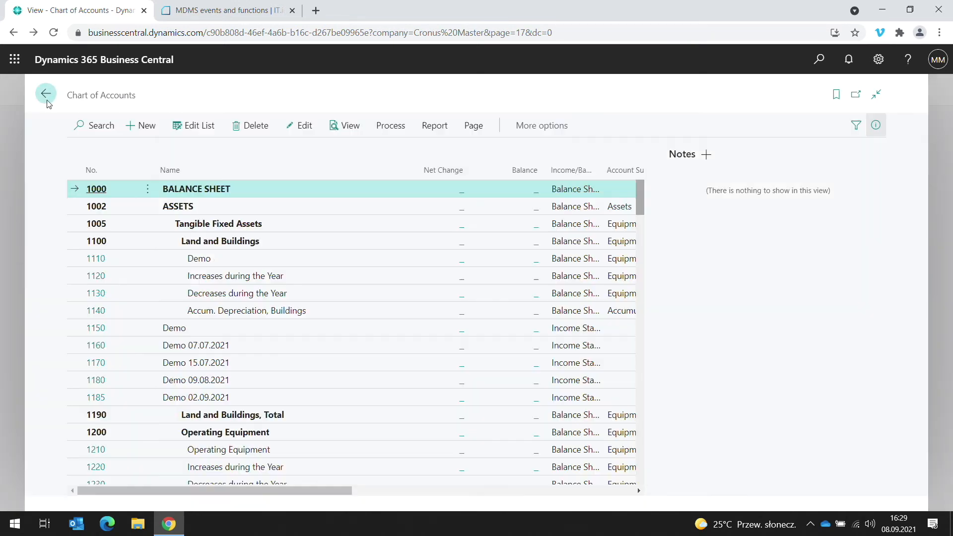
Step: Return to the replications list, run REP001 incrementally and synchronize its pending entries
{"action": "left_click", "coordinate": [3, 348]}
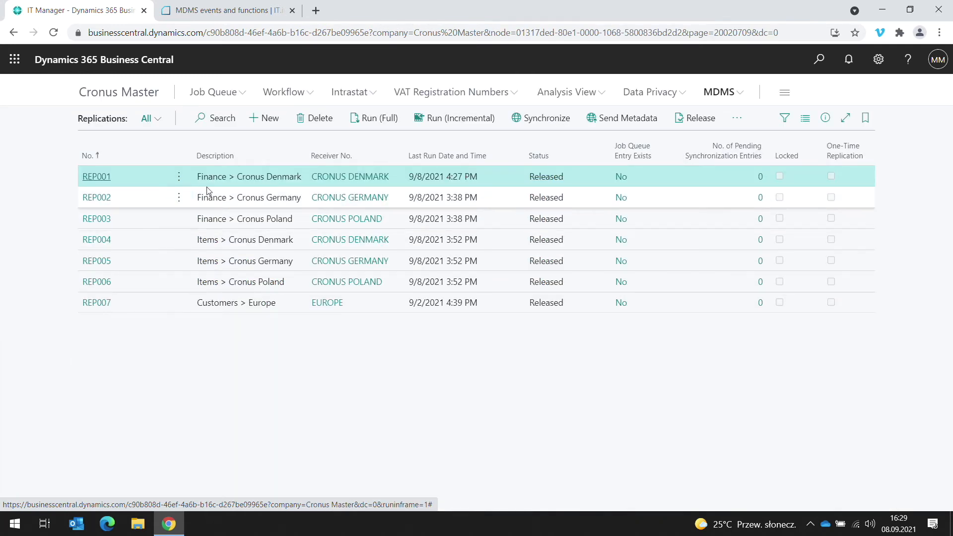
{"action": "left_click", "coordinate": [428, 128]}
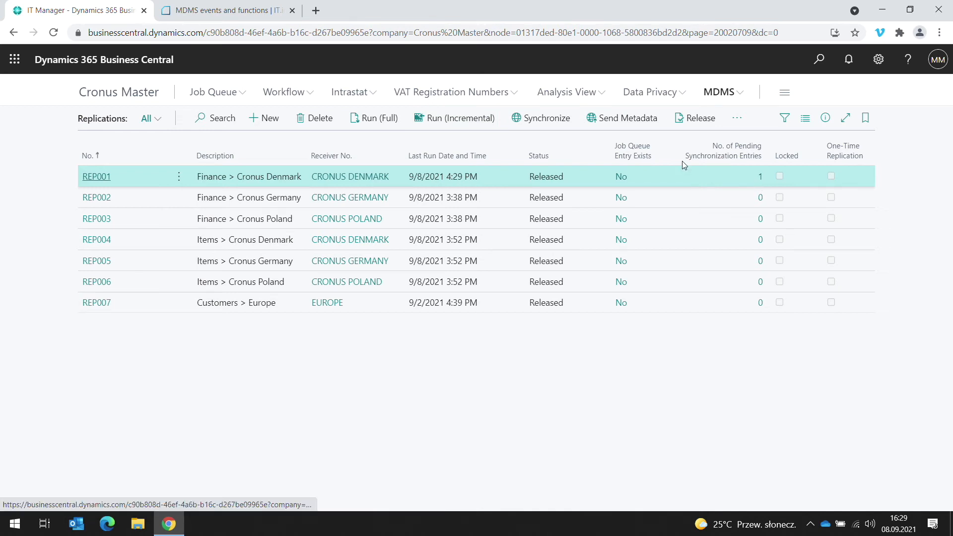
{"action": "left_click", "coordinate": [557, 121]}
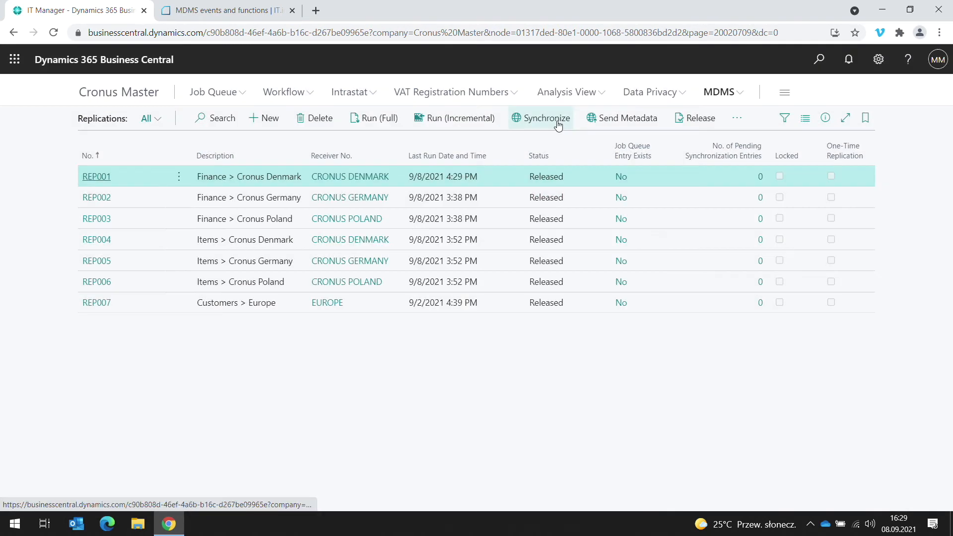
Step: Switch the company to Cronus Denmark A/S and use today as the work date
{"action": "left_click", "coordinate": [876, 73]}
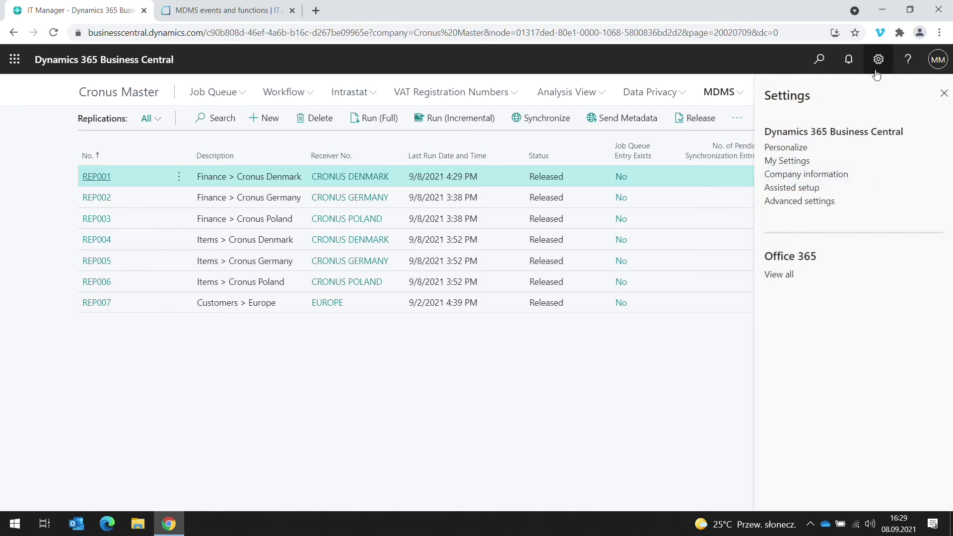
{"action": "left_click", "coordinate": [786, 160]}
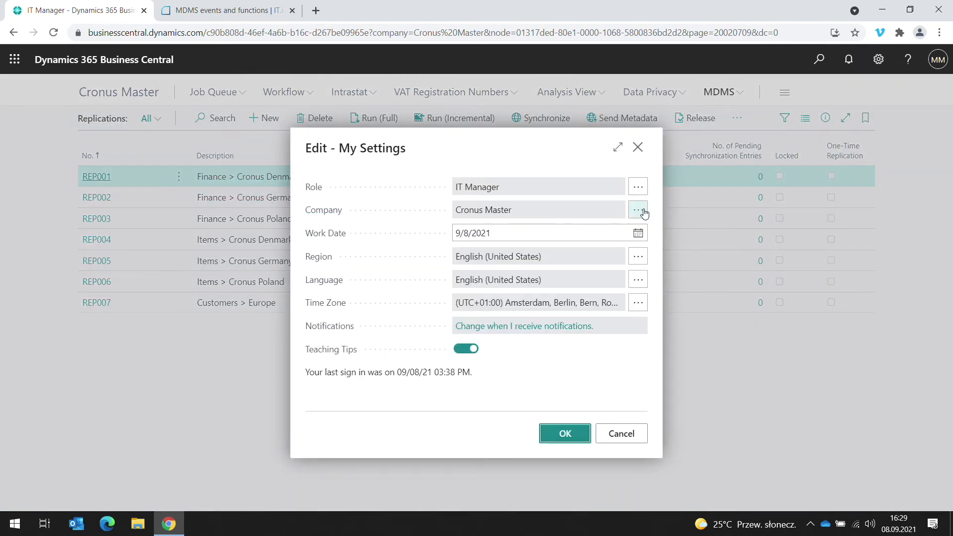
{"action": "left_click", "coordinate": [638, 210]}
{"action": "left_click", "coordinate": [425, 233]}
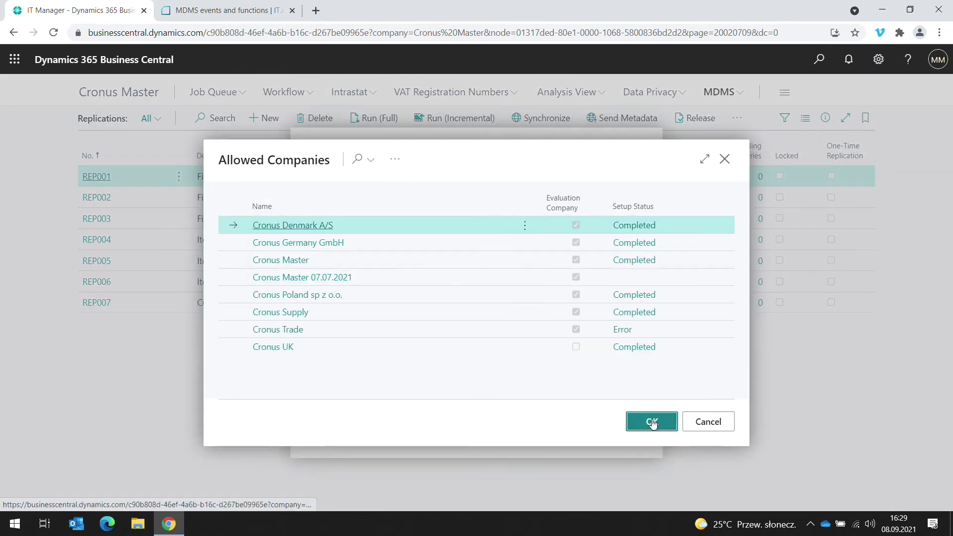
{"action": "left_click", "coordinate": [647, 422]}
{"action": "left_click", "coordinate": [571, 432]}
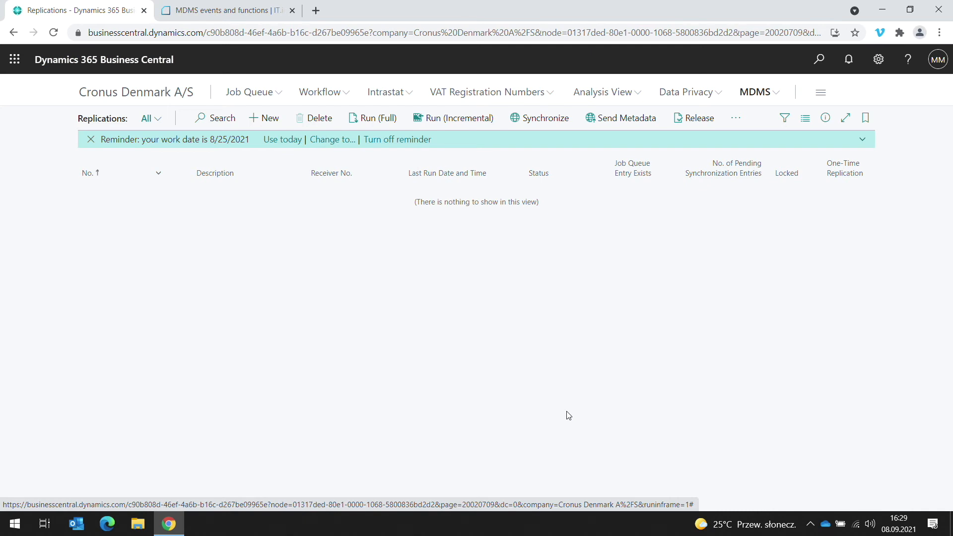
{"action": "left_click", "coordinate": [283, 139]}
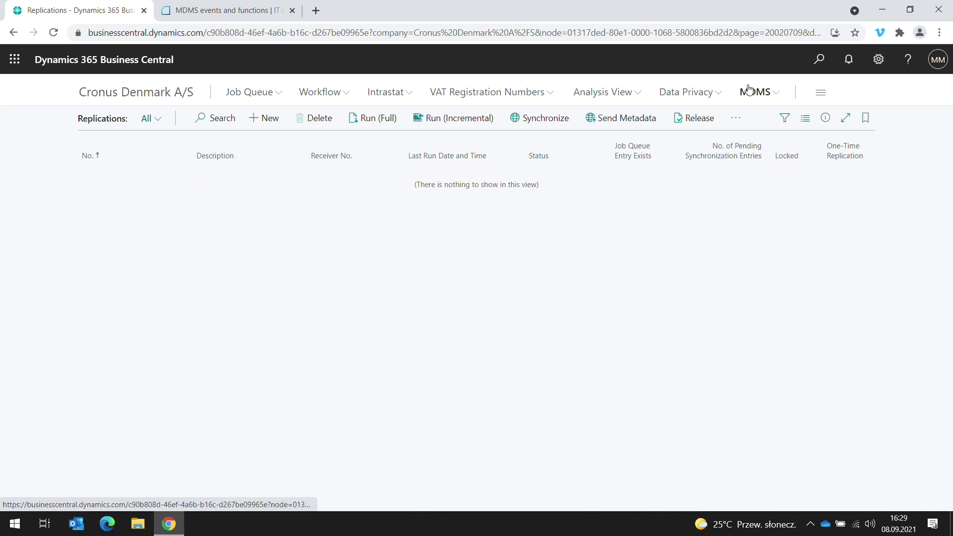
Step: Look up account 1186 in the Chart of Accounts of Cronus Denmark A/S, then close the list
{"action": "left_click", "coordinate": [818, 60]}
{"action": "type", "text": "chart of a"}
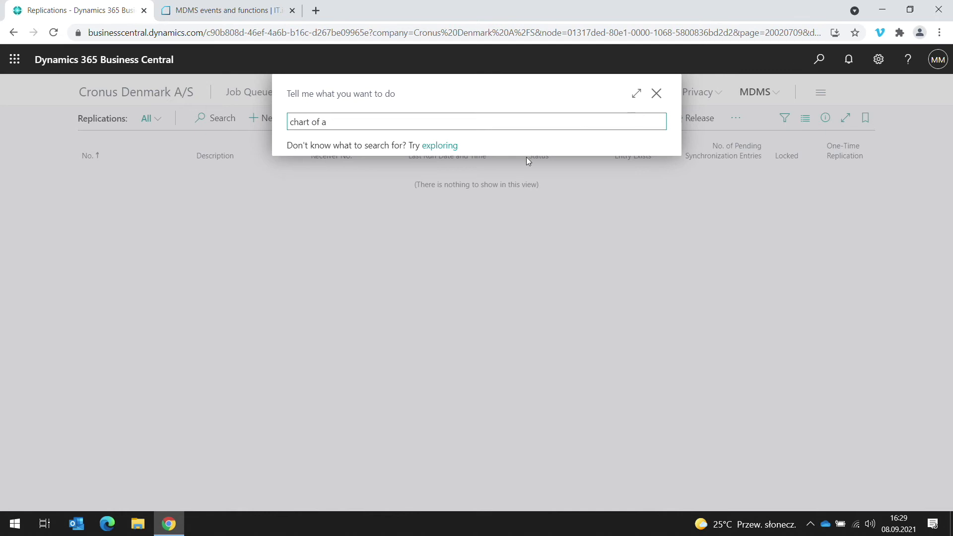
{"action": "left_click", "coordinate": [394, 185]}
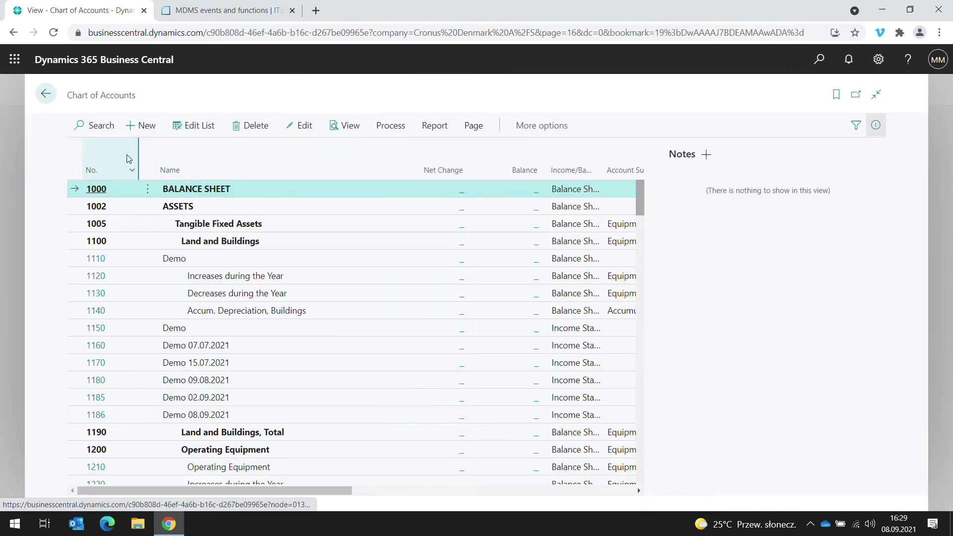
{"action": "left_click", "coordinate": [110, 135]}
{"action": "type", "text": "1186"}
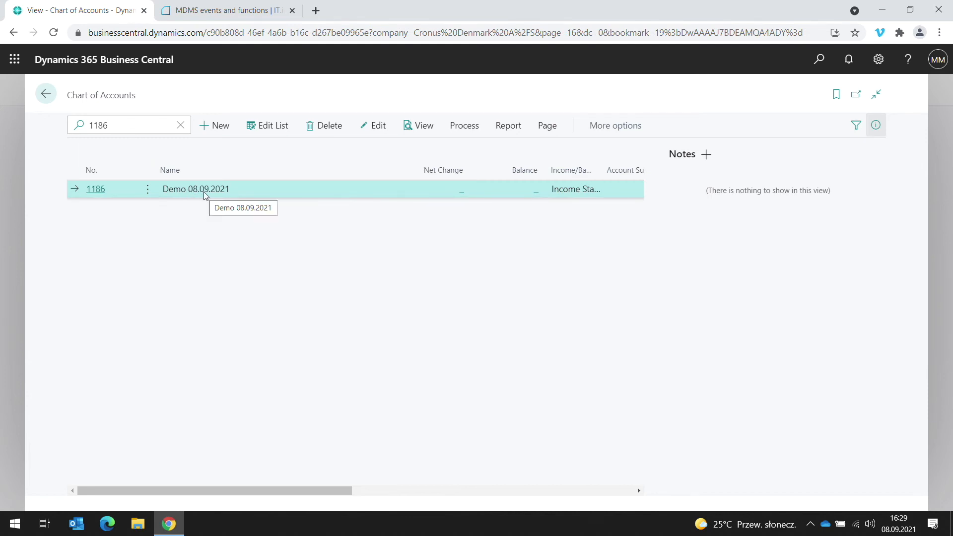
{"action": "left_click", "coordinate": [14, 171]}
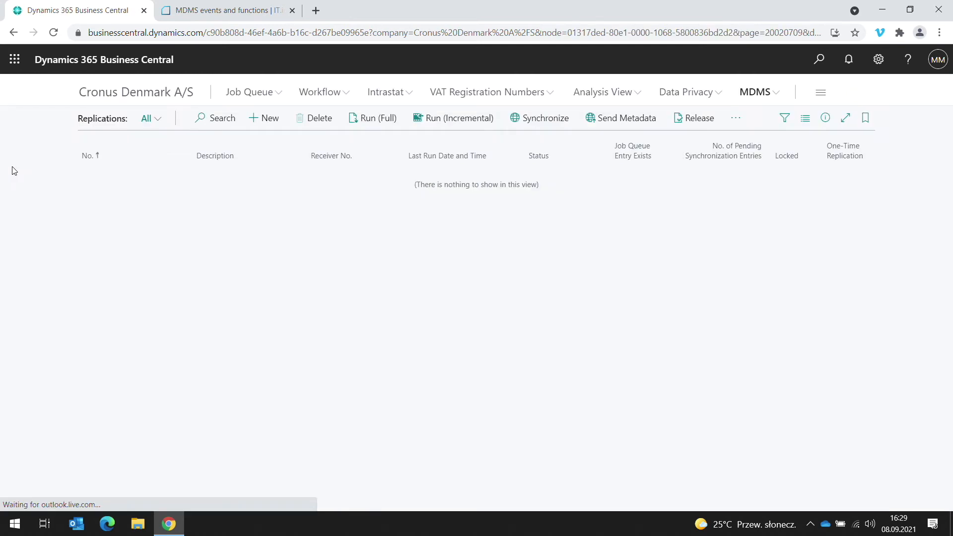
Step: Remove the MDMS Super User right from the second user in the MDMS User Setup
{"action": "left_click", "coordinate": [752, 94]}
{"action": "left_click", "coordinate": [220, 121]}
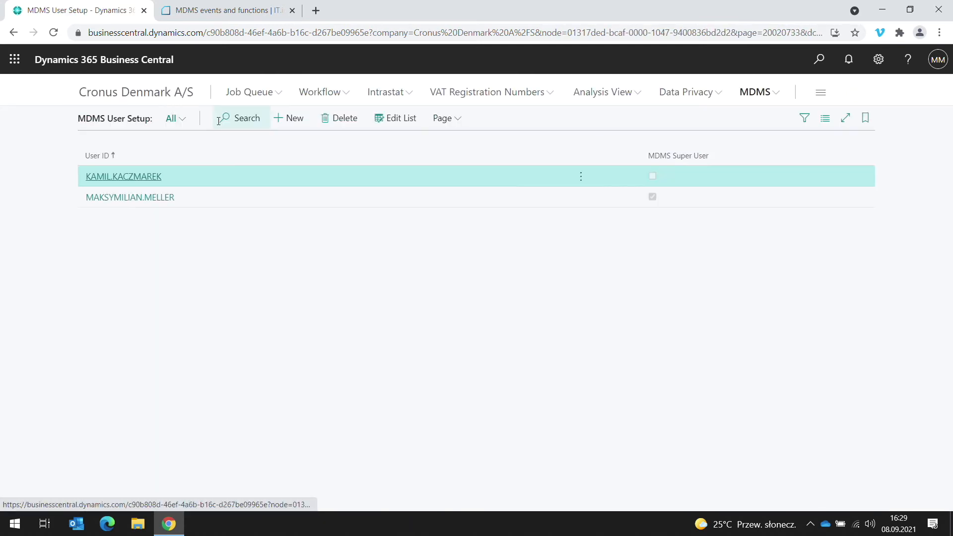
{"action": "left_click", "coordinate": [264, 194]}
{"action": "left_click", "coordinate": [395, 119]}
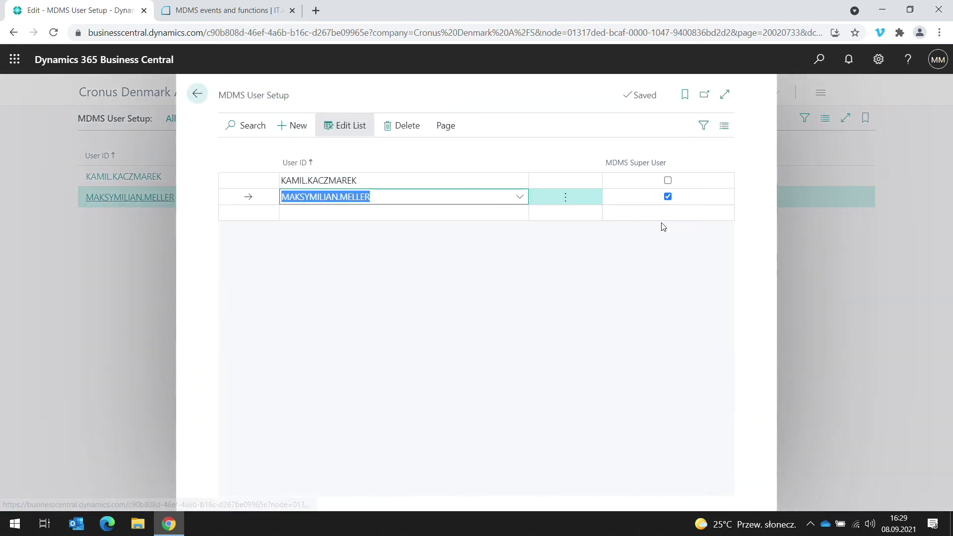
{"action": "left_click", "coordinate": [667, 197]}
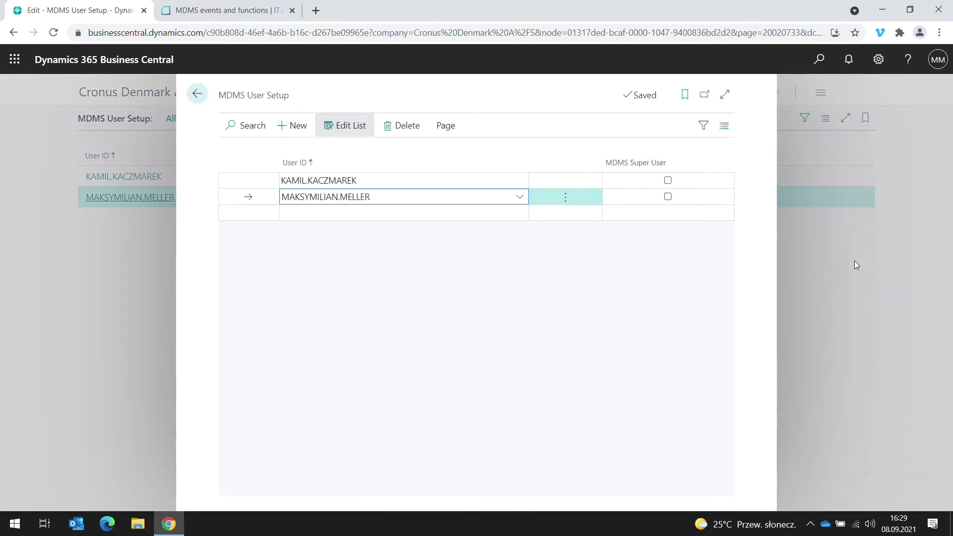
{"action": "left_click", "coordinate": [853, 263]}
Step: Search for "chart of a" and open the Chart of Accounts list
{"action": "left_click", "coordinate": [819, 61]}
{"action": "type", "text": "chart of a"}
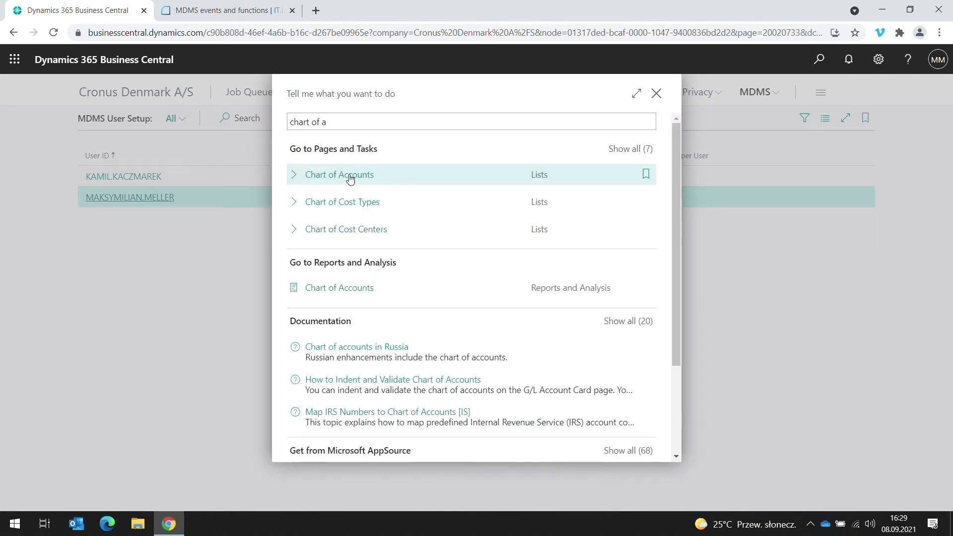
{"action": "left_click", "coordinate": [351, 177]}
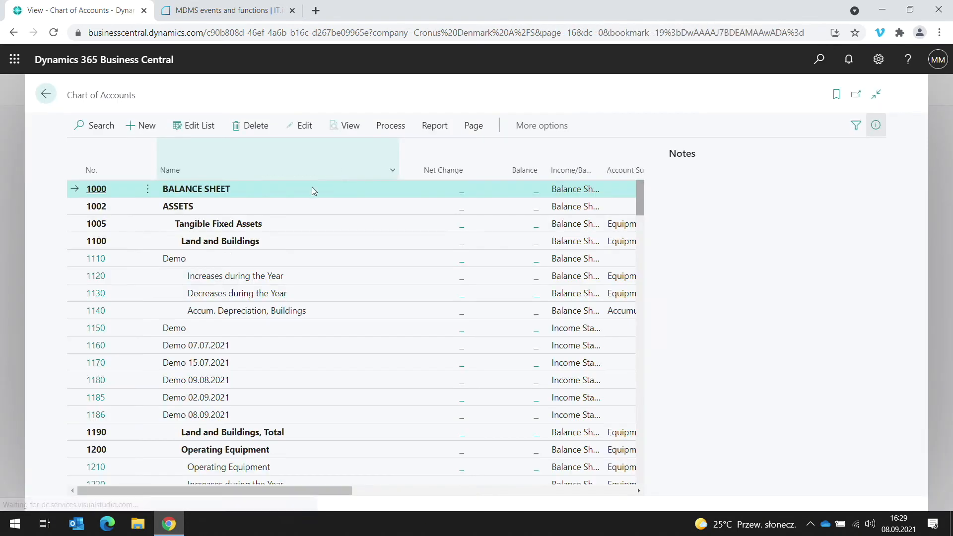
Step: Try to delete G/L account 1186 from the Chart of Accounts, then refresh the page
{"action": "left_click", "coordinate": [139, 418]}
{"action": "left_click_drag", "start_coordinate": [341, 489], "coordinate": [314, 489]}
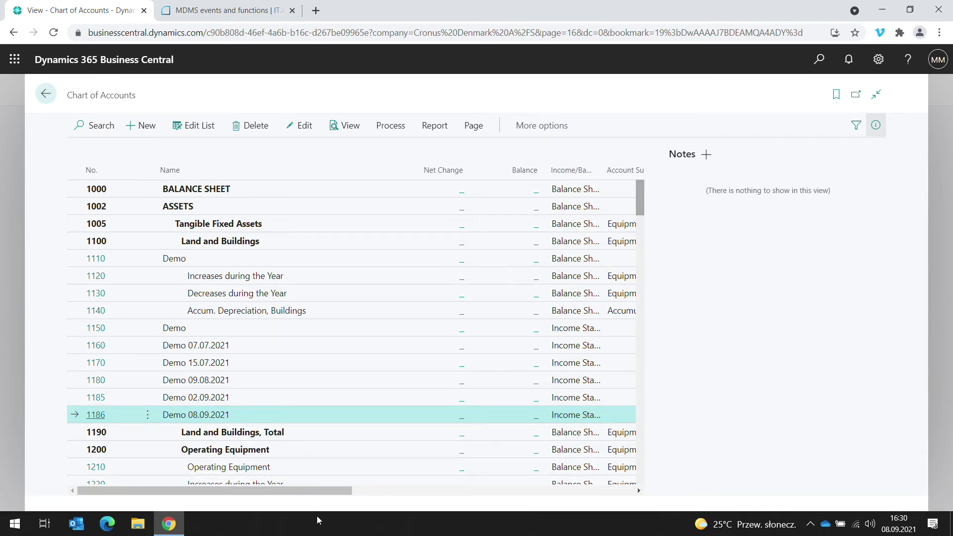
{"action": "left_click", "coordinate": [148, 416]}
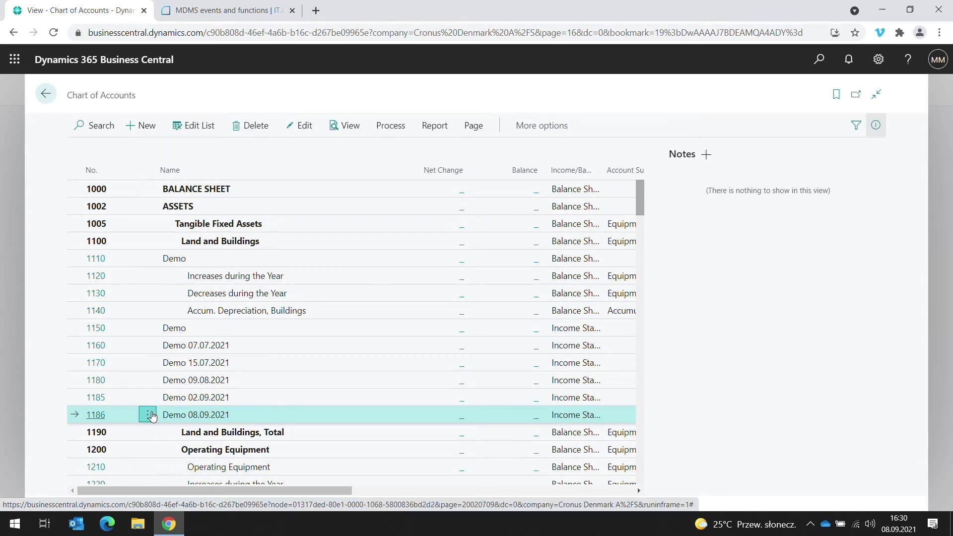
{"action": "left_click", "coordinate": [143, 379]}
{"action": "left_click", "coordinate": [516, 324]}
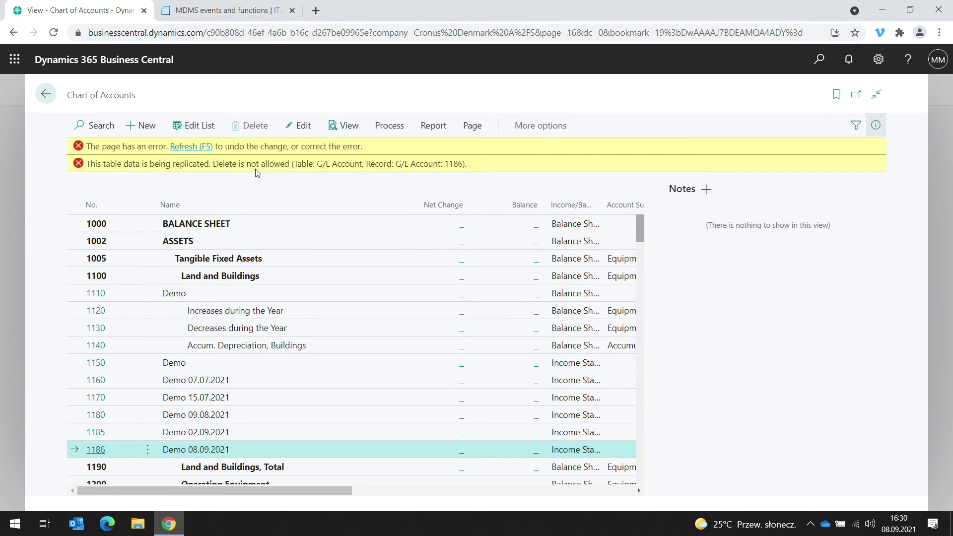
{"action": "left_click", "coordinate": [191, 146]}
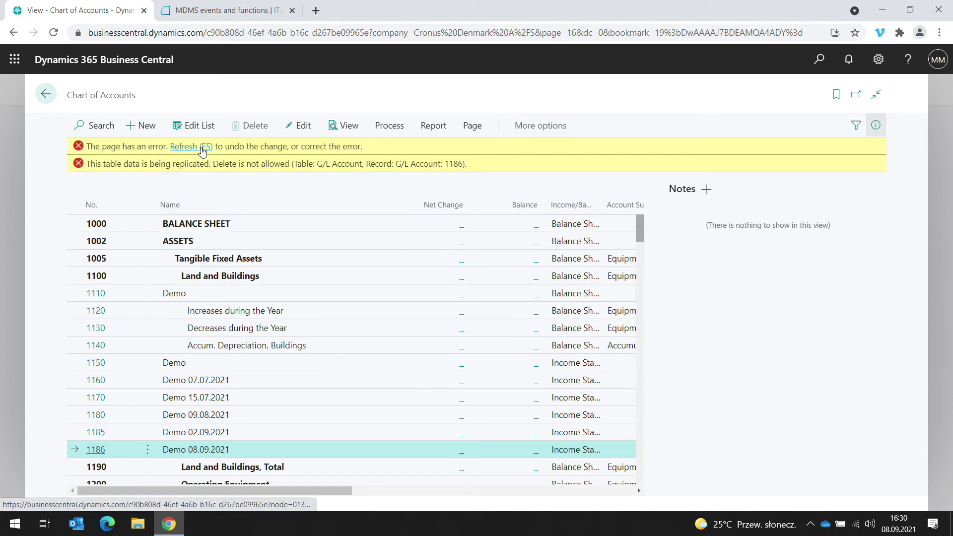
Step: Try to create a new G/L account 1187, then discard the unsaved card
{"action": "left_click", "coordinate": [147, 127]}
{"action": "type", "text": "1187"}
{"action": "key", "text": "Tab"}
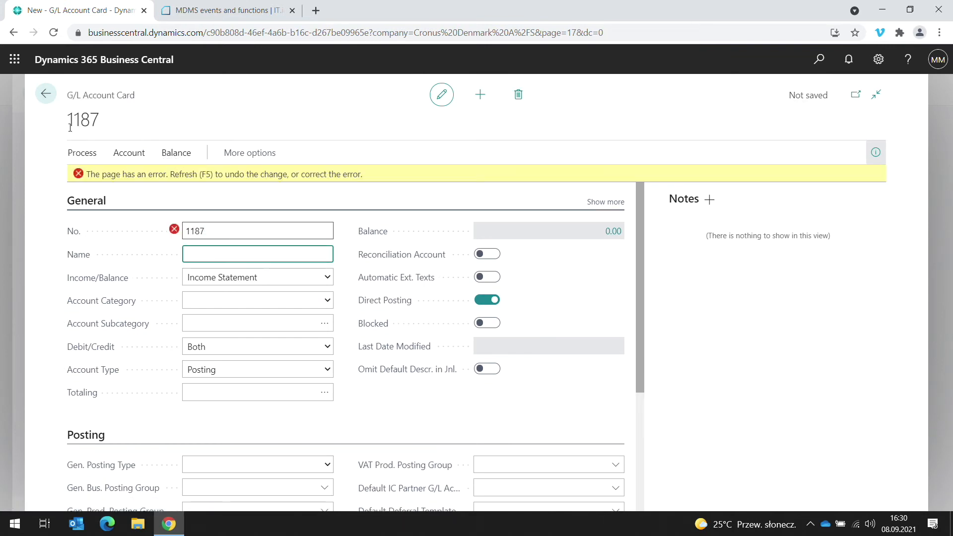
{"action": "left_click", "coordinate": [46, 99]}
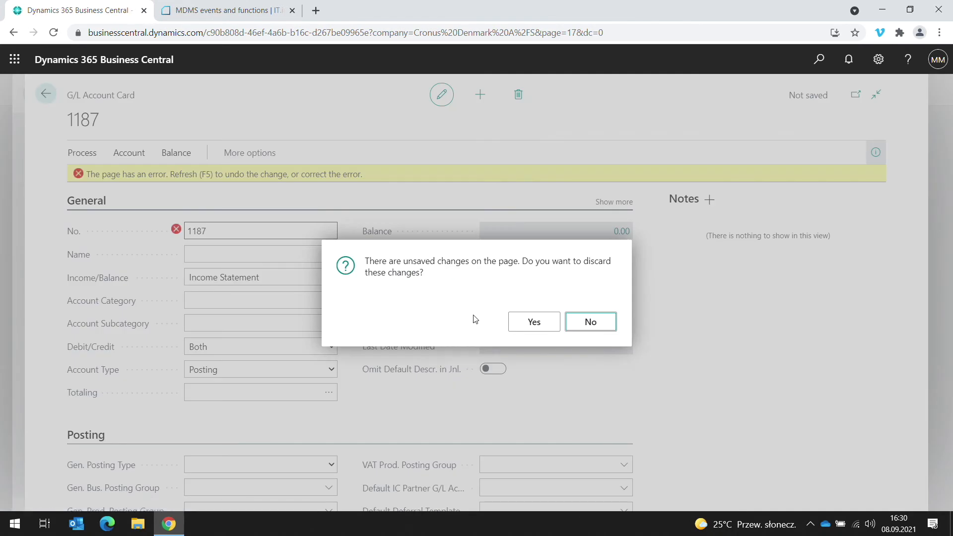
{"action": "left_click", "coordinate": [523, 327]}
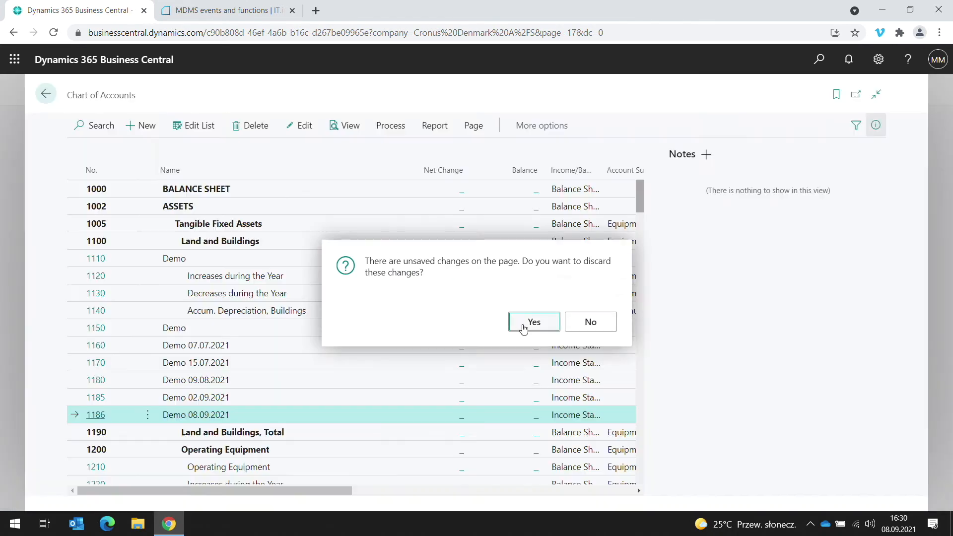
Step: Try to shorten the name of G/L account 1186 to "Demo", then refresh the card to undo the change
{"action": "left_click", "coordinate": [96, 415]}
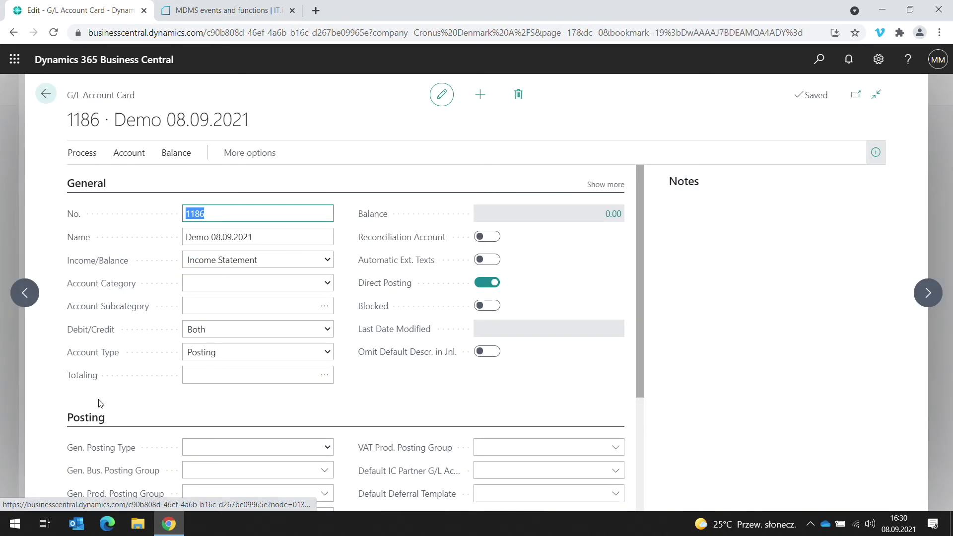
{"action": "left_click", "coordinate": [208, 236]}
{"action": "left_click_drag", "start_coordinate": [209, 237], "coordinate": [254, 237]}
{"action": "key", "text": "BackSpace"}
{"action": "key", "text": "Tab"}
{"action": "left_click", "coordinate": [54, 92]}
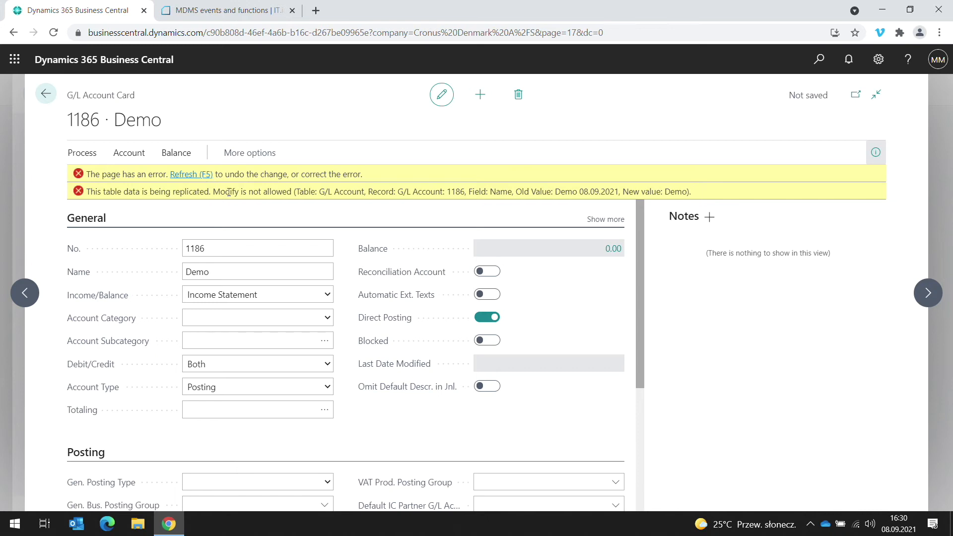
{"action": "left_click", "coordinate": [203, 174]}
Step: Set the VAT Prod. Posting Group of account 1186 to FULL NORM and return to the Chart of Accounts
{"action": "scroll", "coordinate": [289, 303], "scroll_direction": "down", "scroll_amount": 1}
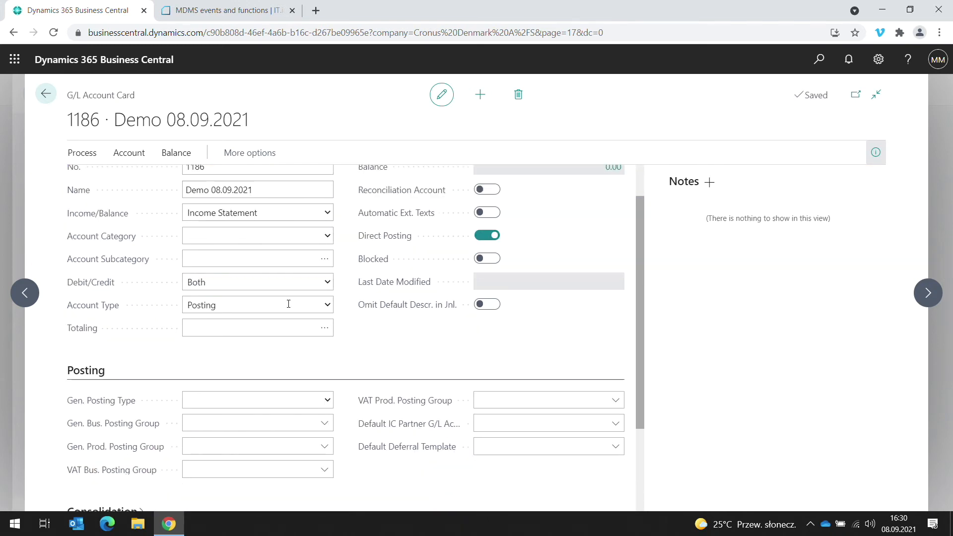
{"action": "scroll", "coordinate": [289, 304], "scroll_direction": "down", "scroll_amount": 1}
{"action": "left_click", "coordinate": [320, 325]}
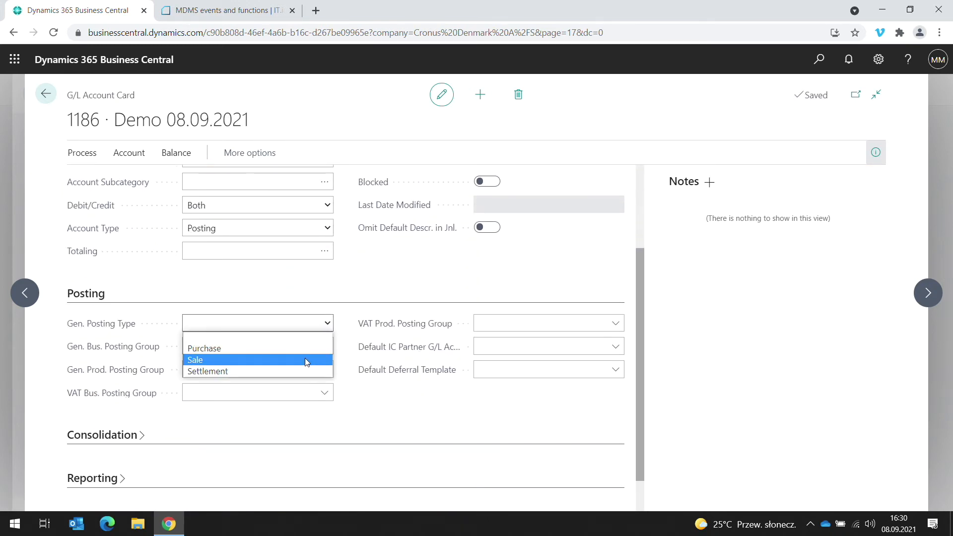
{"action": "left_click", "coordinate": [466, 406]}
{"action": "scroll", "coordinate": [455, 380], "scroll_direction": "down", "scroll_amount": 1}
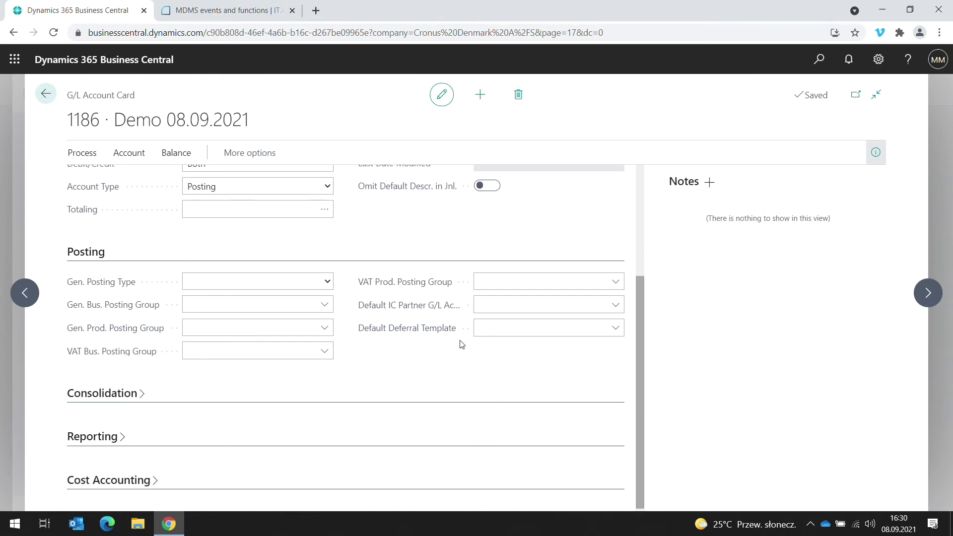
{"action": "left_click", "coordinate": [615, 278]}
{"action": "left_click", "coordinate": [574, 335]}
{"action": "left_click", "coordinate": [564, 307]}
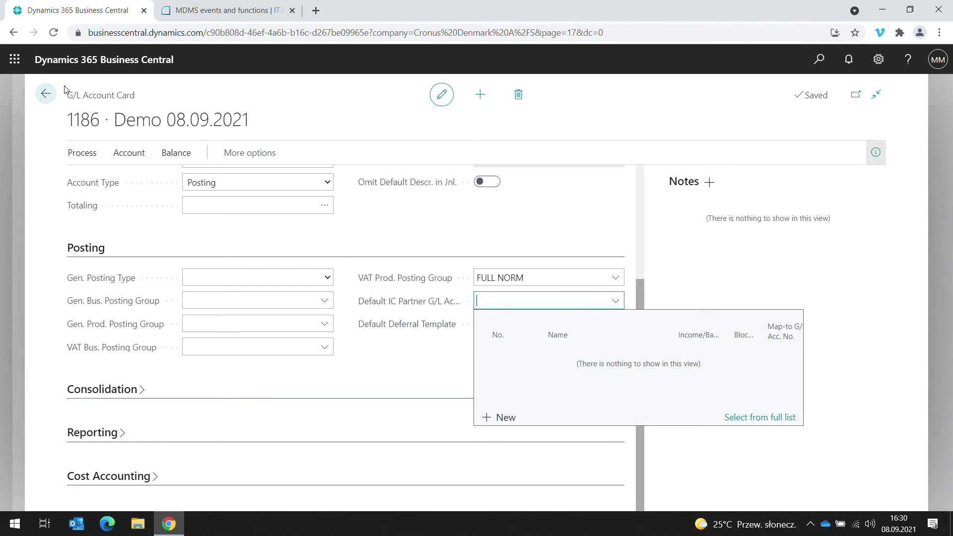
{"action": "left_click", "coordinate": [47, 94]}
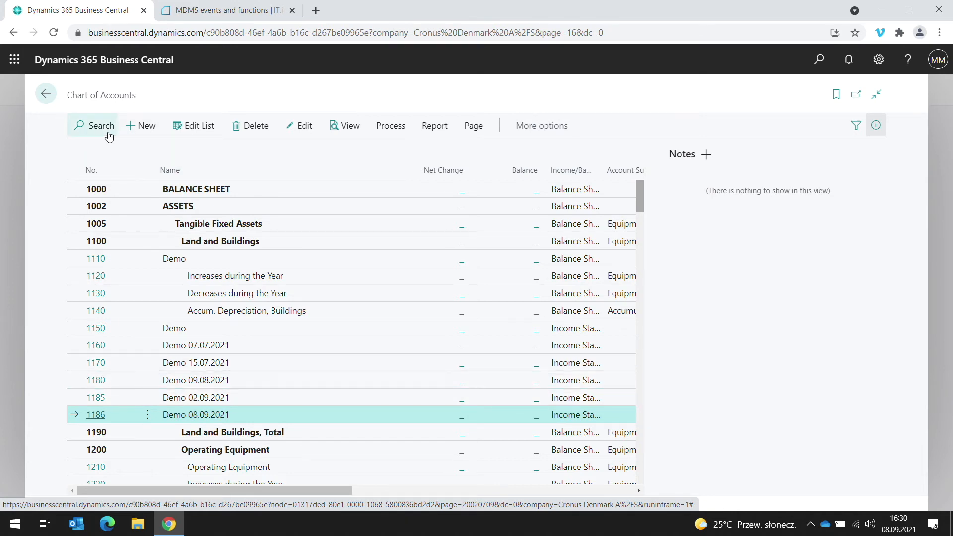
Step: Create a new G/L account with number 50110 and the name Demo
{"action": "left_click", "coordinate": [145, 130]}
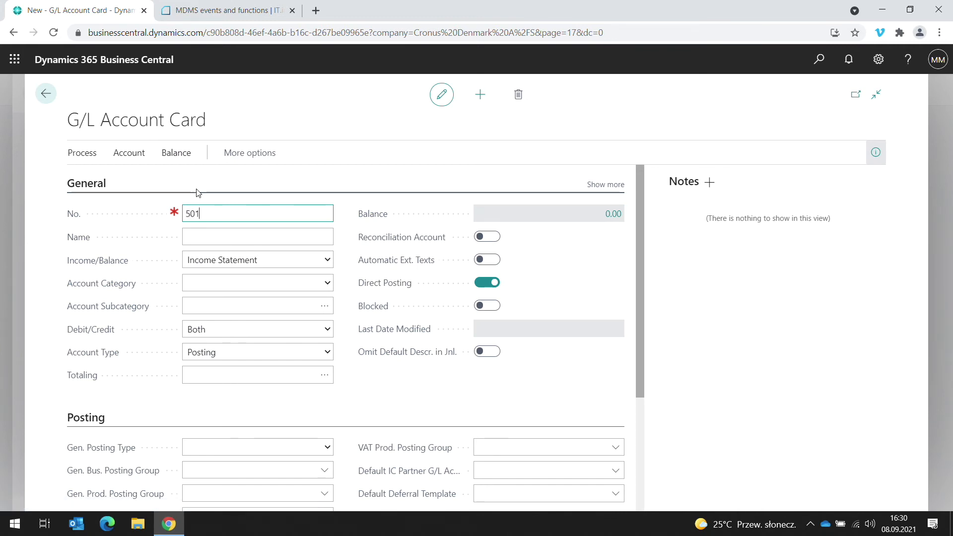
{"action": "key", "text": "Tab"}
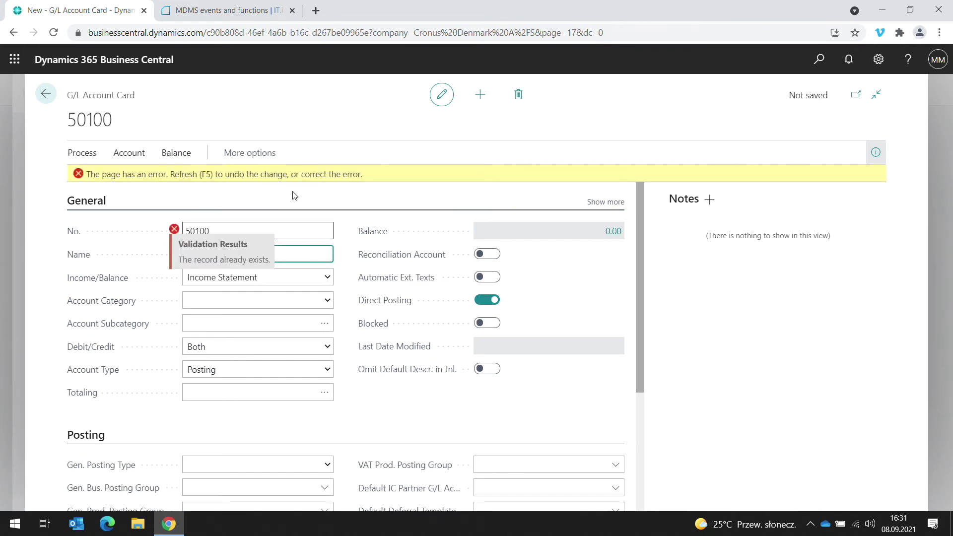
{"action": "left_click", "coordinate": [297, 229]}
{"action": "left_click", "coordinate": [294, 228]}
{"action": "key", "text": "Tab"}
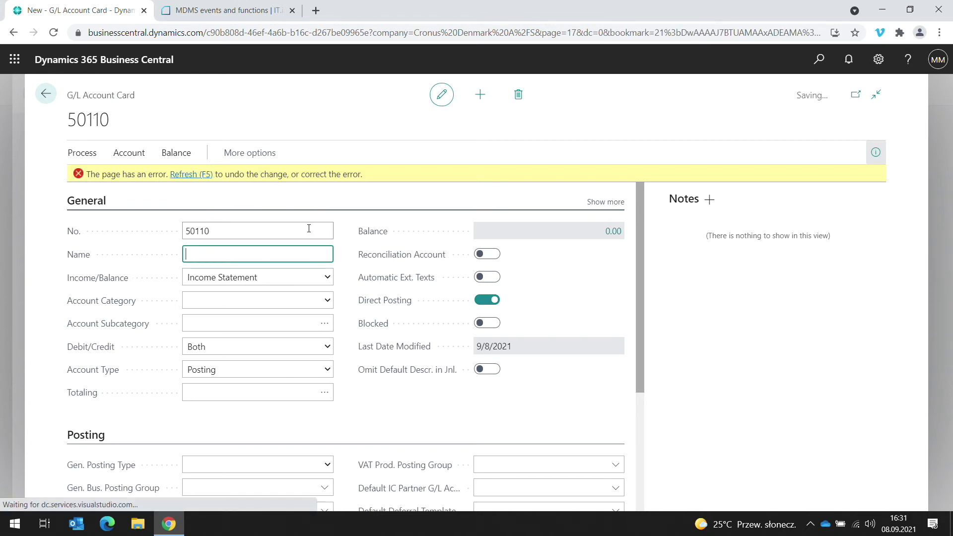
{"action": "type", "text": "Dem"}
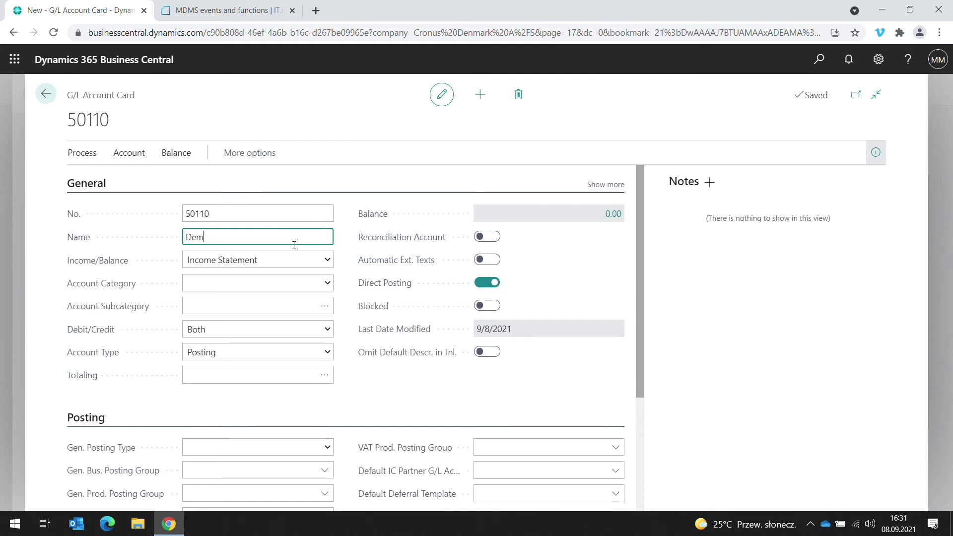
{"action": "key", "text": "shift+Tab"}
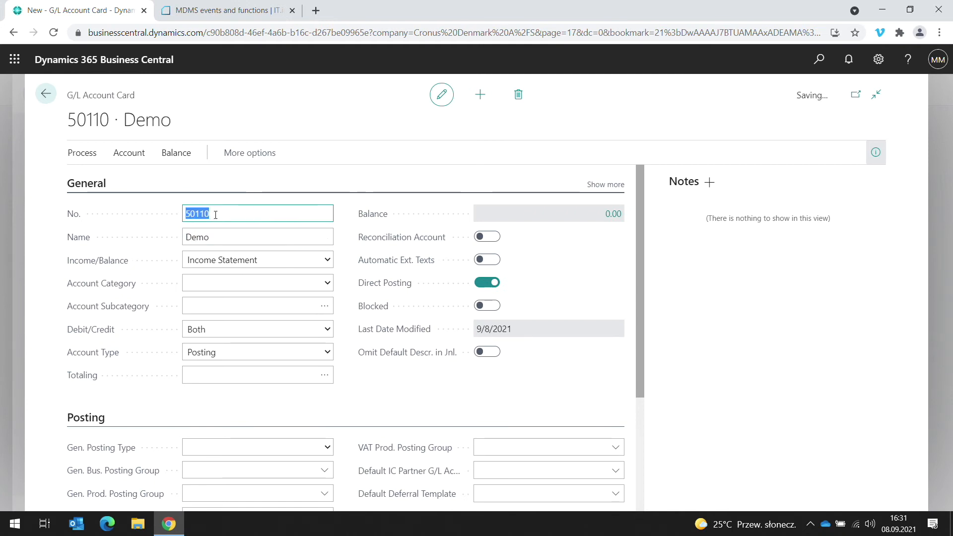
{"action": "key", "text": "Tab"}
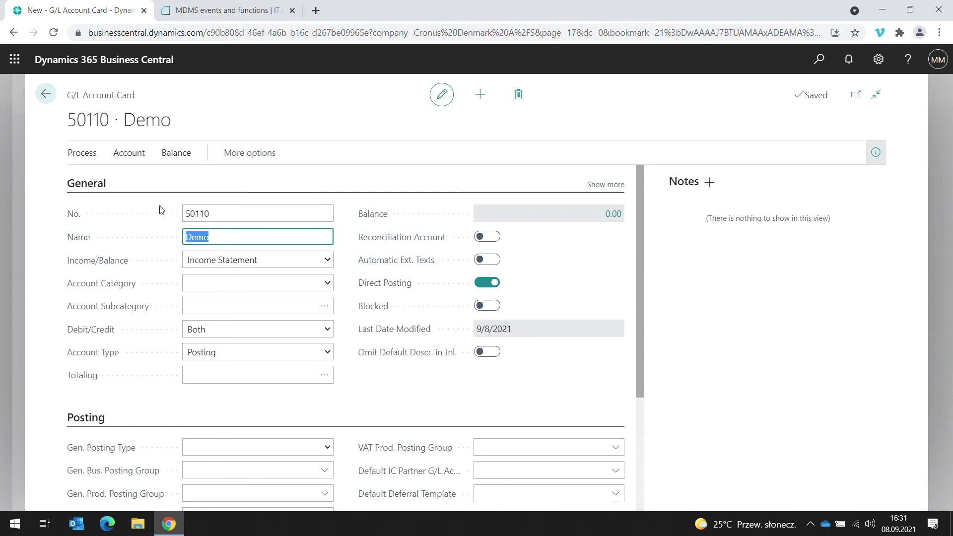
Step: Search the Chart of Accounts for account 50110, then close the list
{"action": "left_click", "coordinate": [46, 97]}
{"action": "left_click", "coordinate": [97, 125]}
{"action": "type", "text": "50110"}
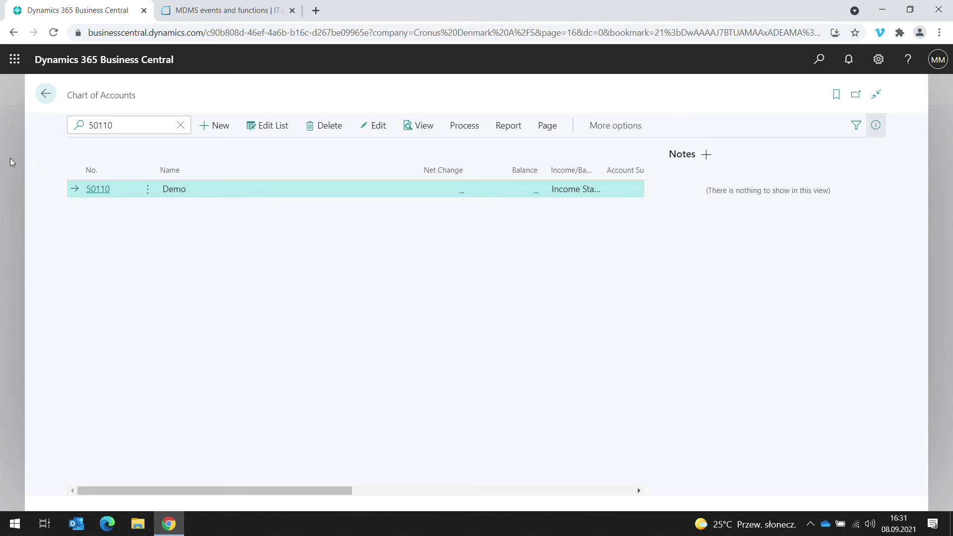
{"action": "key", "text": "Escape"}
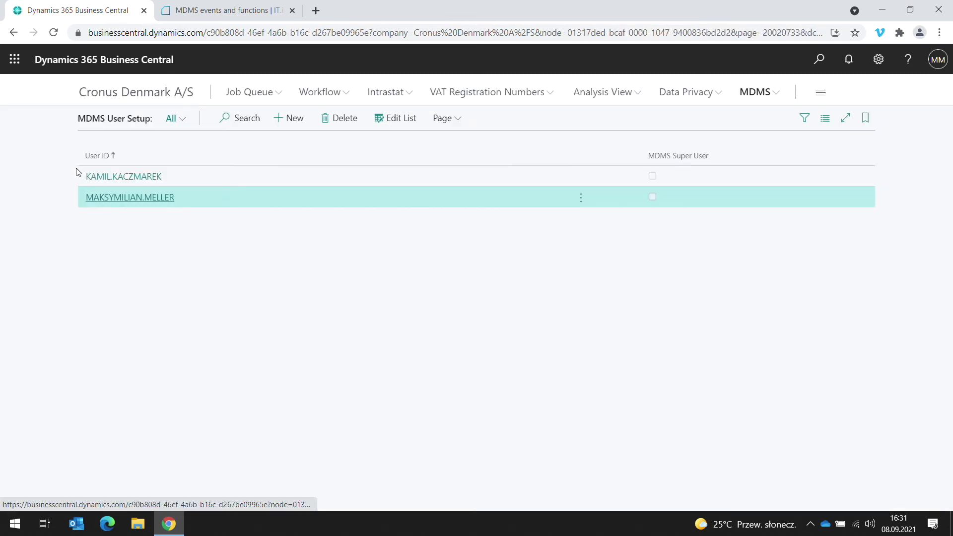
Step: Make the second listed user an MDMS Super User in the MDMS User Setup
{"action": "left_click", "coordinate": [752, 94]}
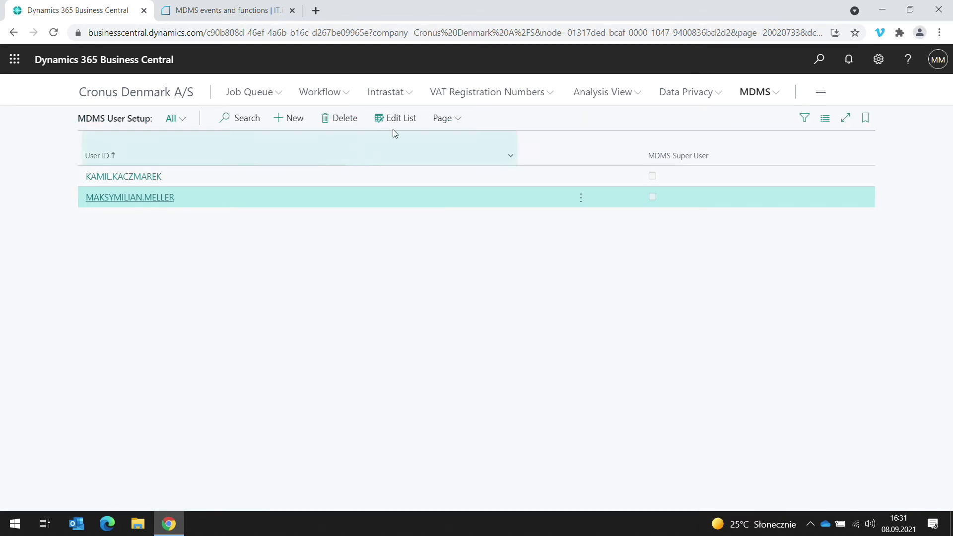
{"action": "left_click", "coordinate": [392, 128]}
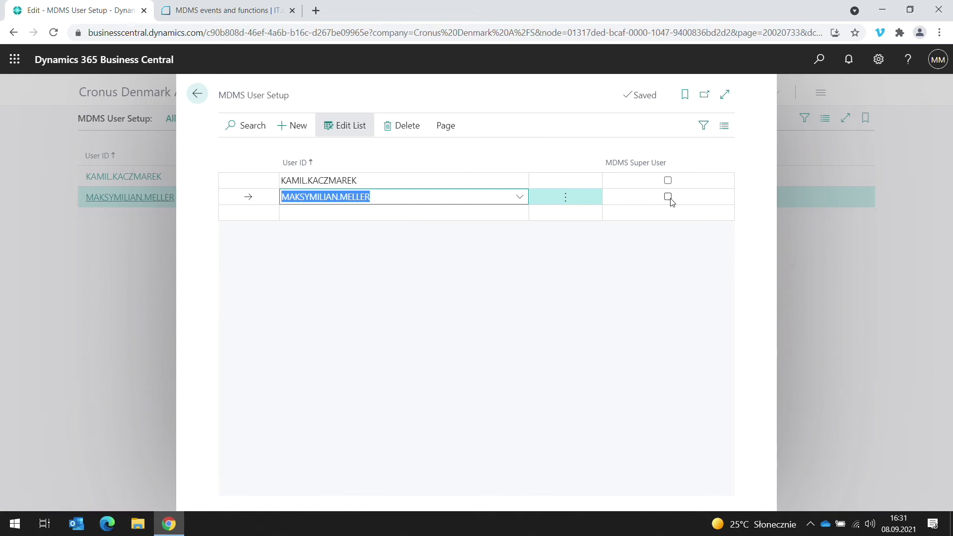
{"action": "left_click", "coordinate": [668, 196]}
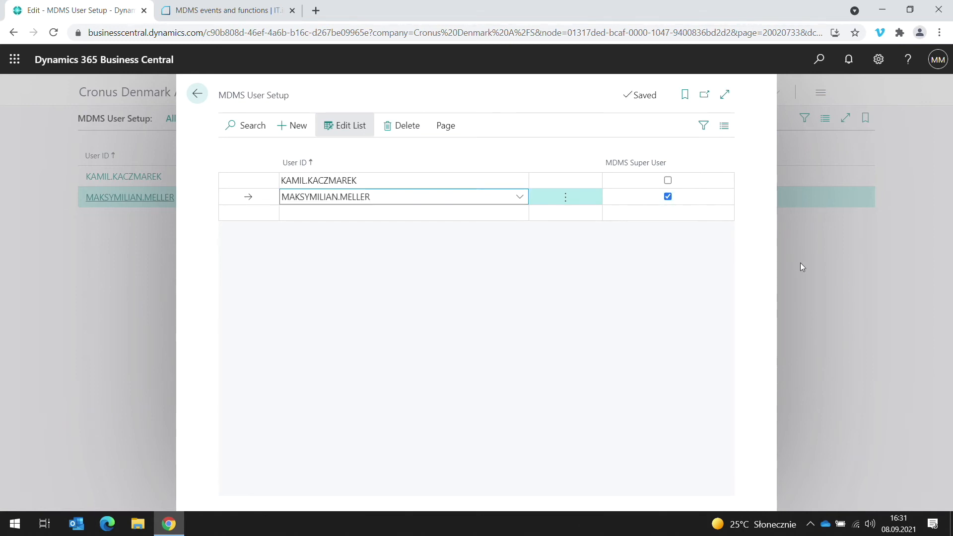
{"action": "left_click", "coordinate": [800, 263]}
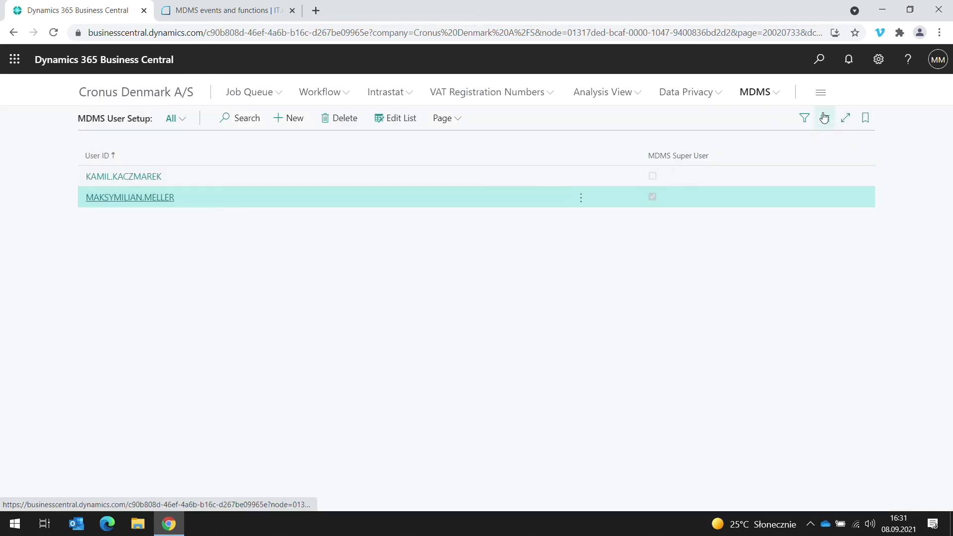
Step: Delete G/L account 1186 from the Chart of Accounts and return to the MDMS User Setup
{"action": "left_click", "coordinate": [818, 63]}
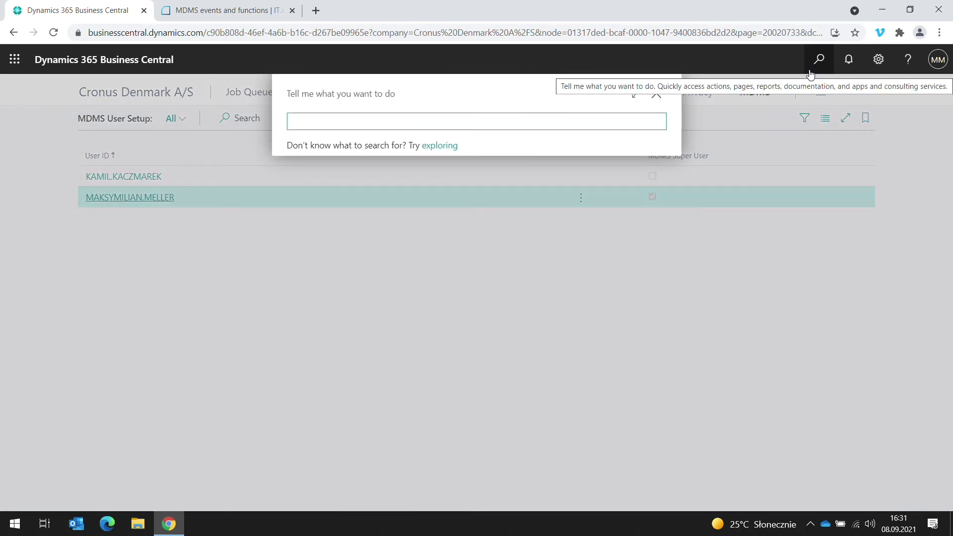
{"action": "type", "text": "chart of"}
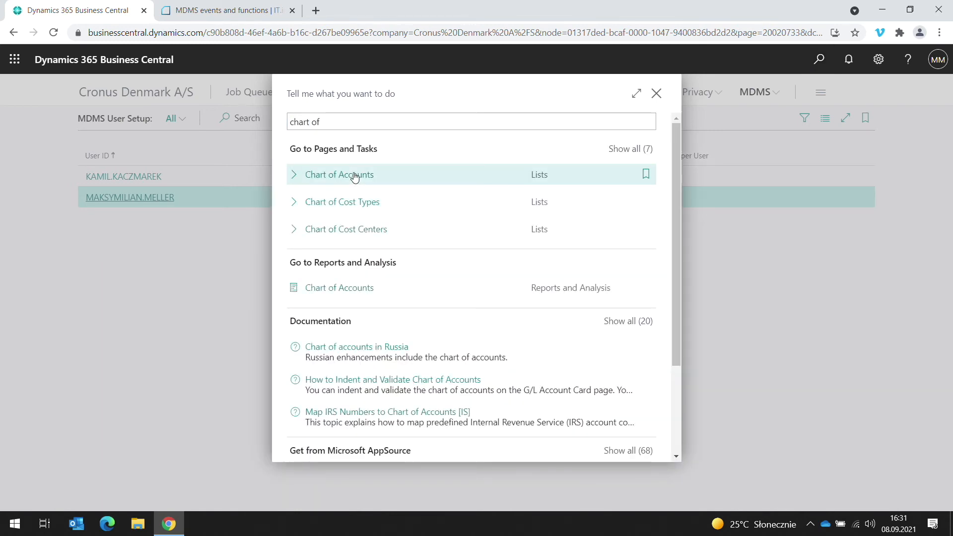
{"action": "left_click", "coordinate": [357, 177]}
{"action": "left_click", "coordinate": [144, 417]}
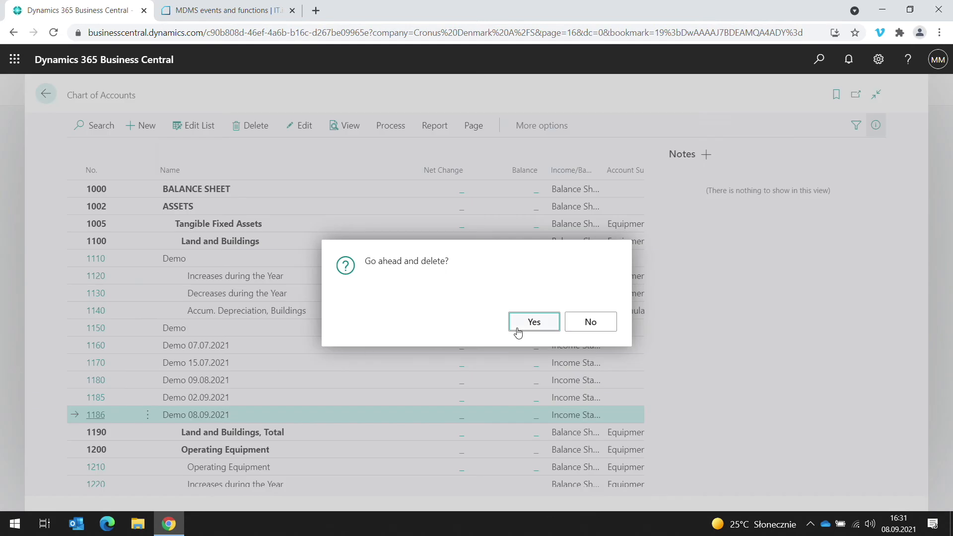
{"action": "left_click", "coordinate": [516, 329]}
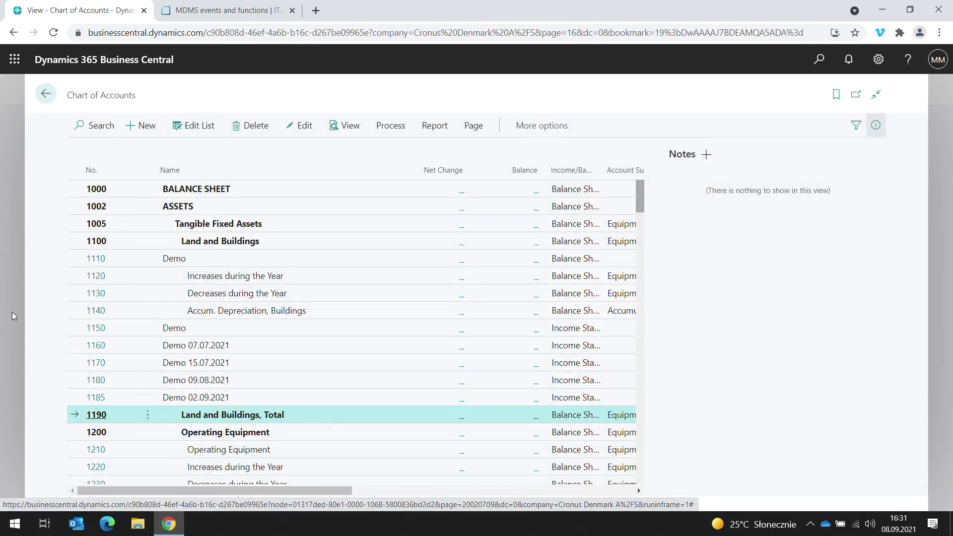
{"action": "key", "text": "Escape"}
Step: Switch the company to Cronus Master and use today's date as the work date
{"action": "left_click", "coordinate": [878, 60]}
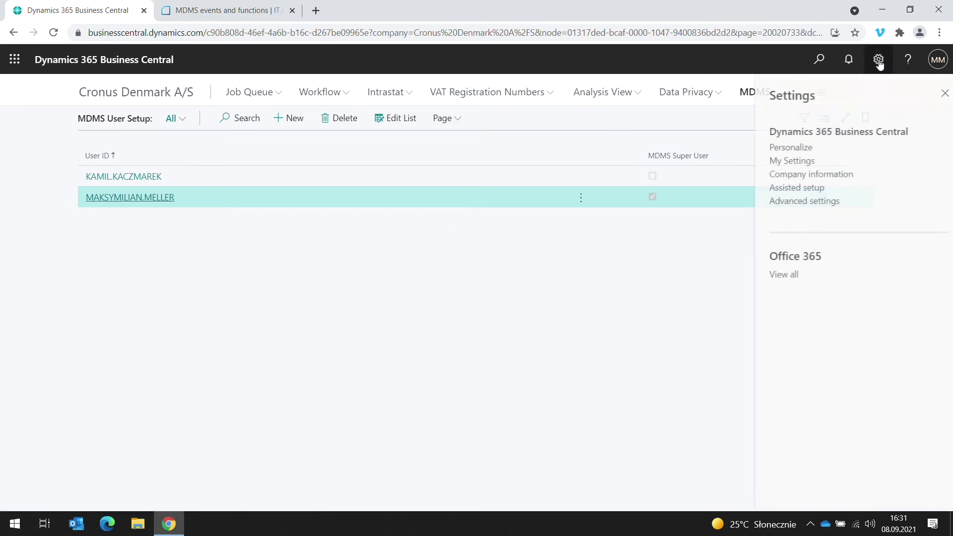
{"action": "left_click", "coordinate": [808, 160]}
{"action": "left_click", "coordinate": [637, 210]}
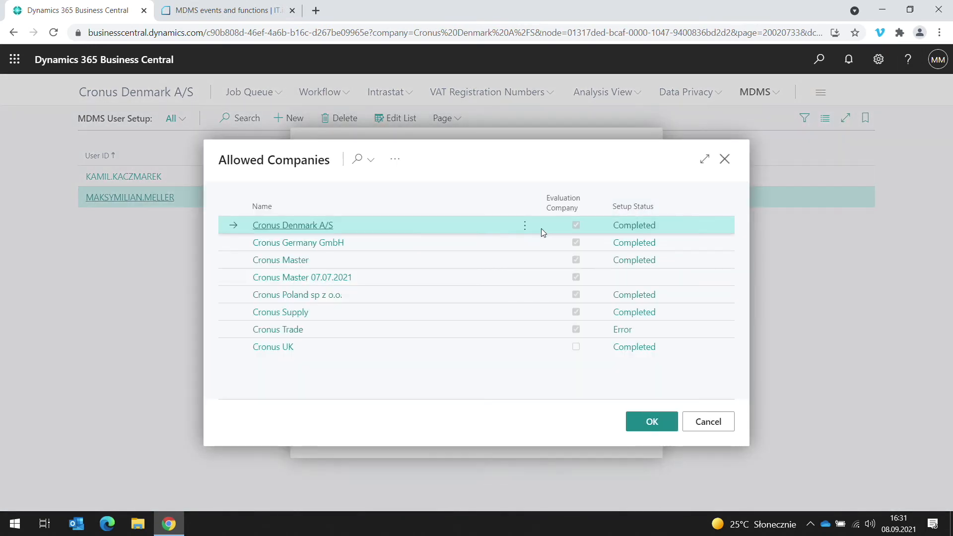
{"action": "left_click", "coordinate": [452, 261]}
{"action": "left_click", "coordinate": [632, 423]}
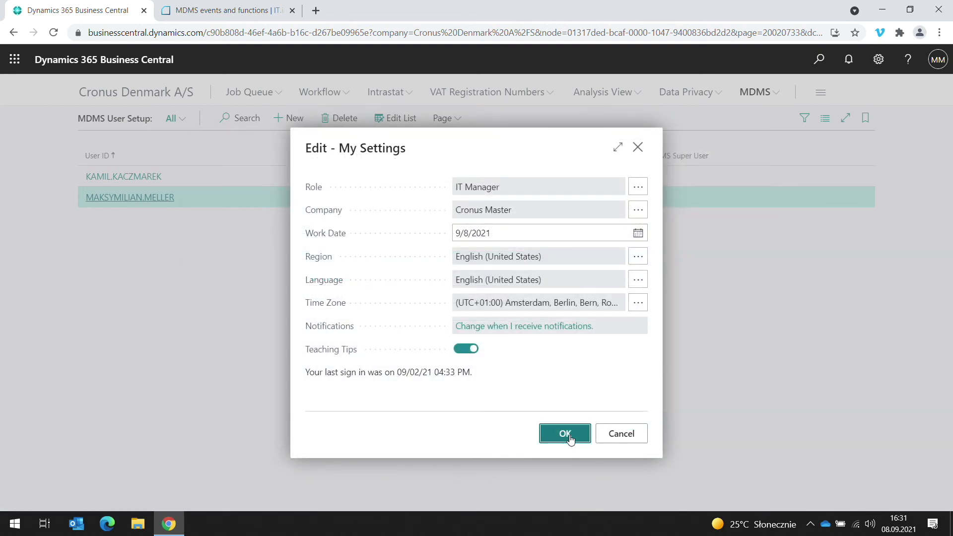
{"action": "left_click", "coordinate": [562, 374]}
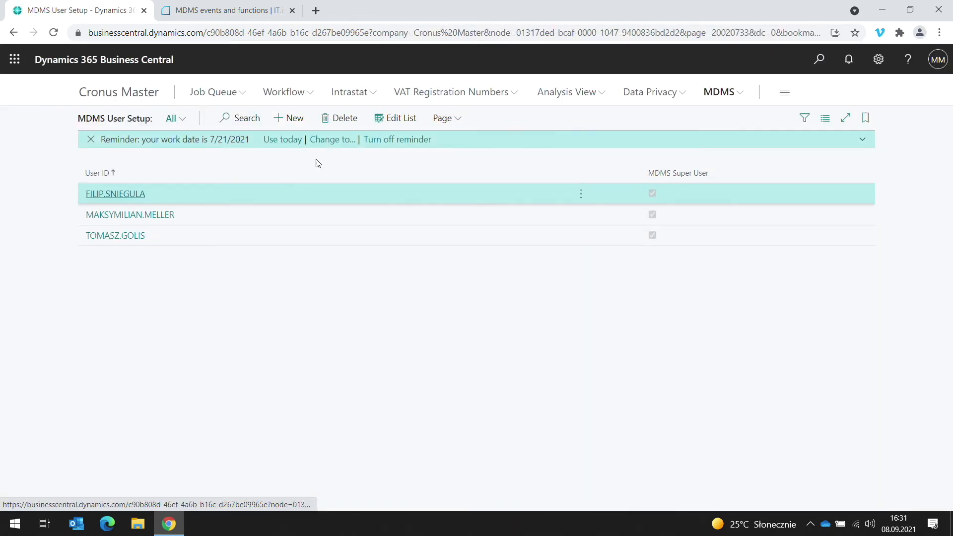
{"action": "left_click", "coordinate": [276, 140]}
Step: Examine the group receiver lines of the EUROPE receiver, then close its card
{"action": "left_click", "coordinate": [718, 94]}
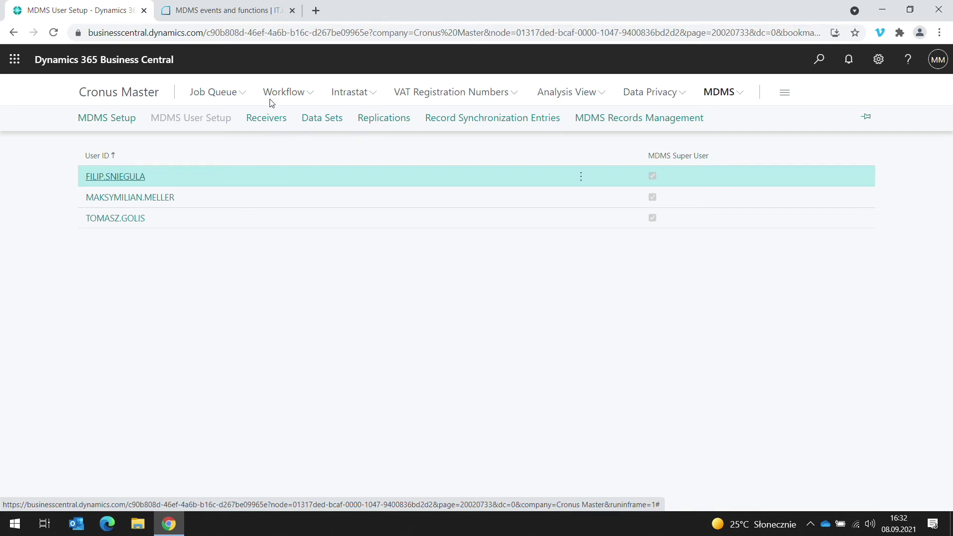
{"action": "left_click", "coordinate": [271, 123]}
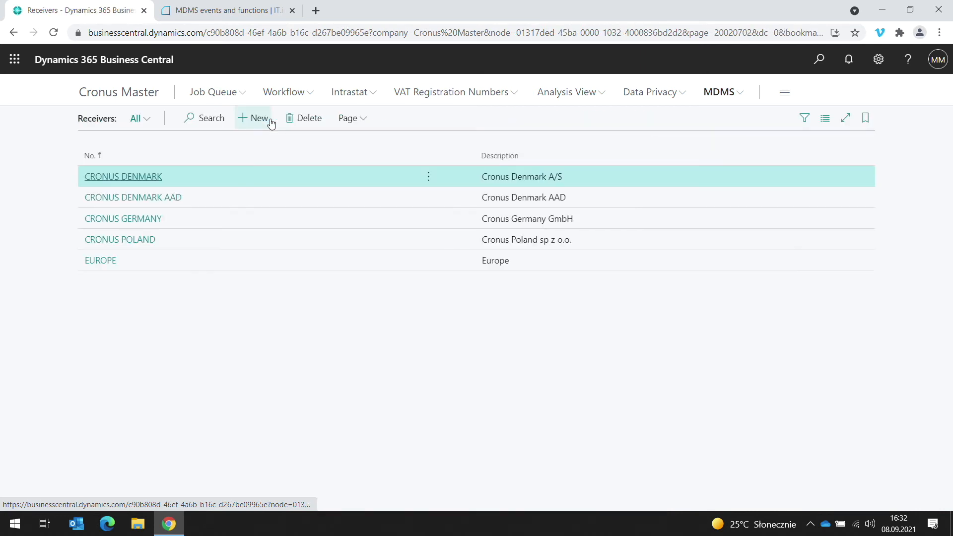
{"action": "left_click", "coordinate": [103, 262]}
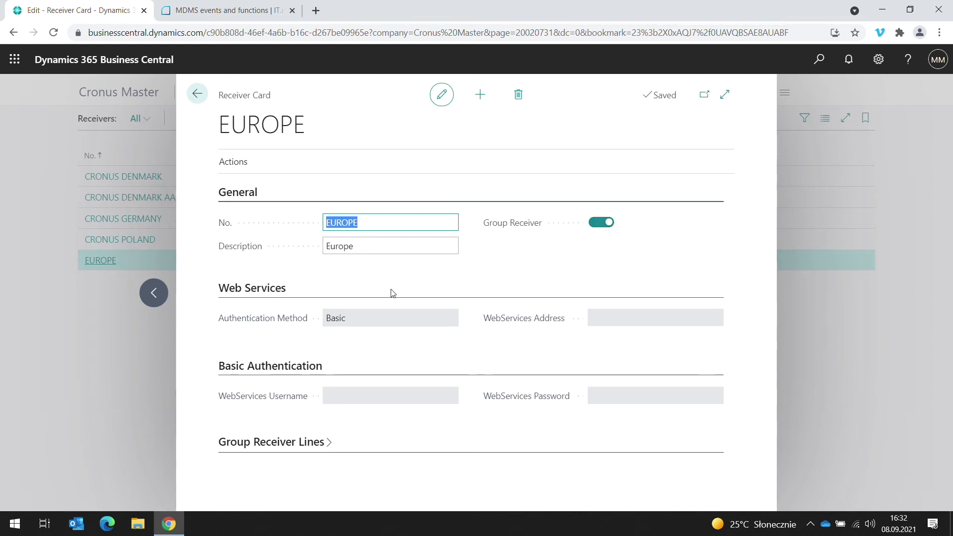
{"action": "left_click", "coordinate": [256, 293]}
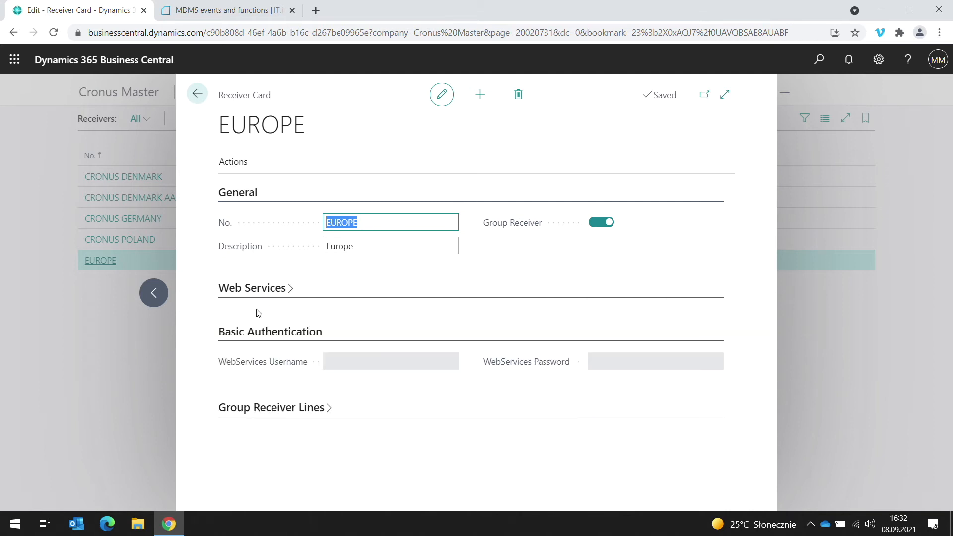
{"action": "left_click", "coordinate": [264, 334]}
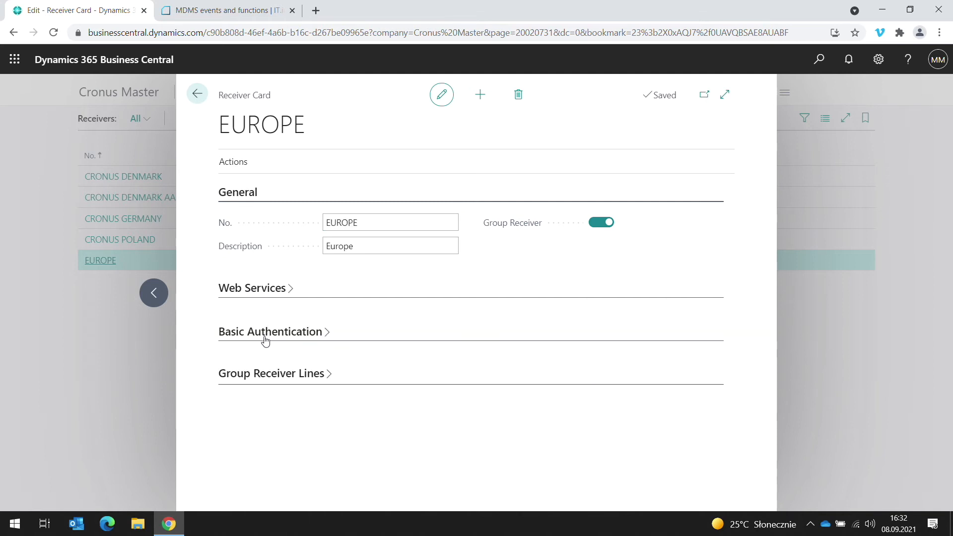
{"action": "left_click", "coordinate": [277, 379]}
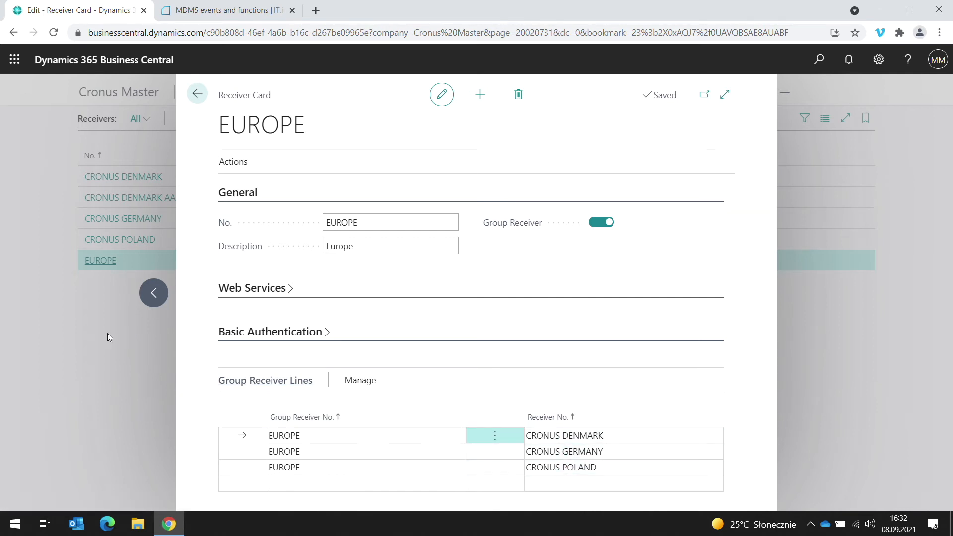
{"action": "left_click", "coordinate": [38, 320]}
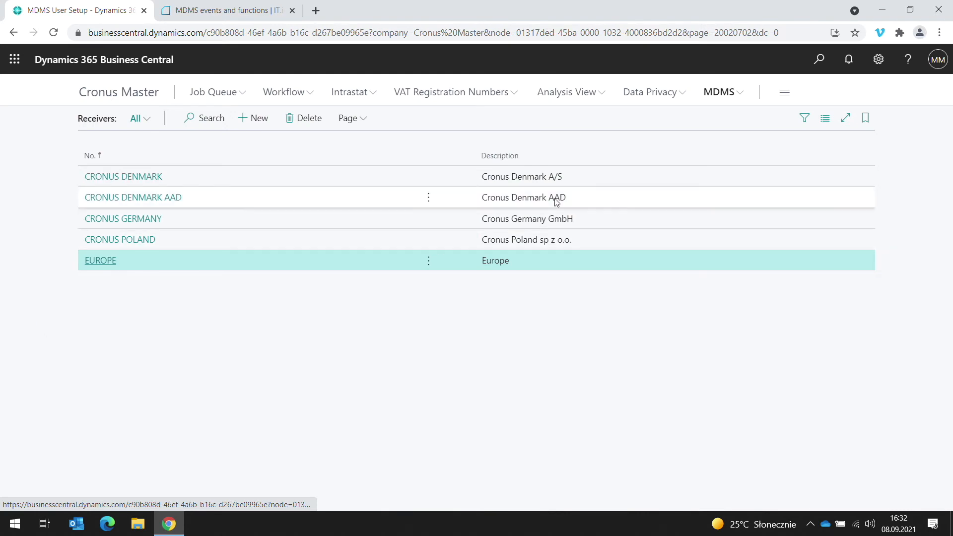
Step: Open replication REP007 and review its receiver and its data set line
{"action": "left_click", "coordinate": [722, 94]}
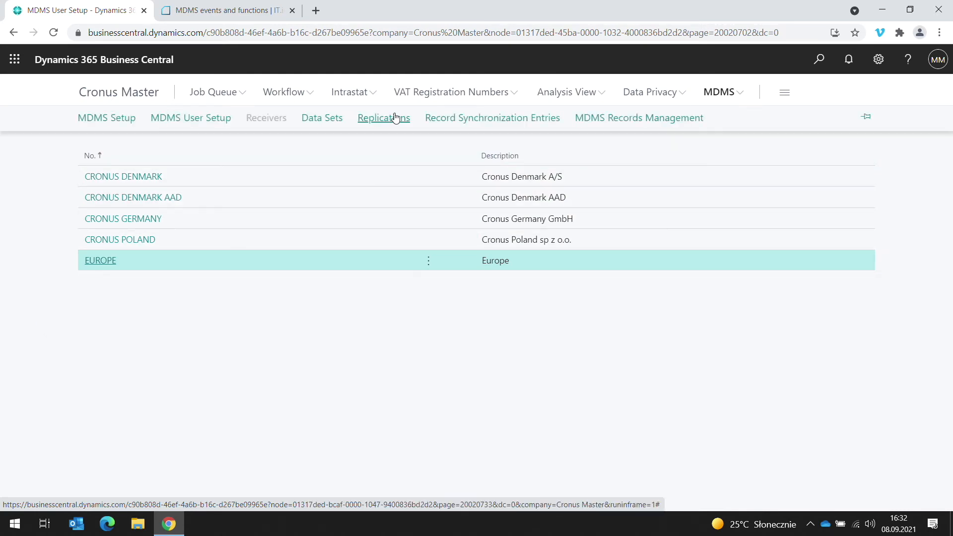
{"action": "left_click", "coordinate": [395, 117]}
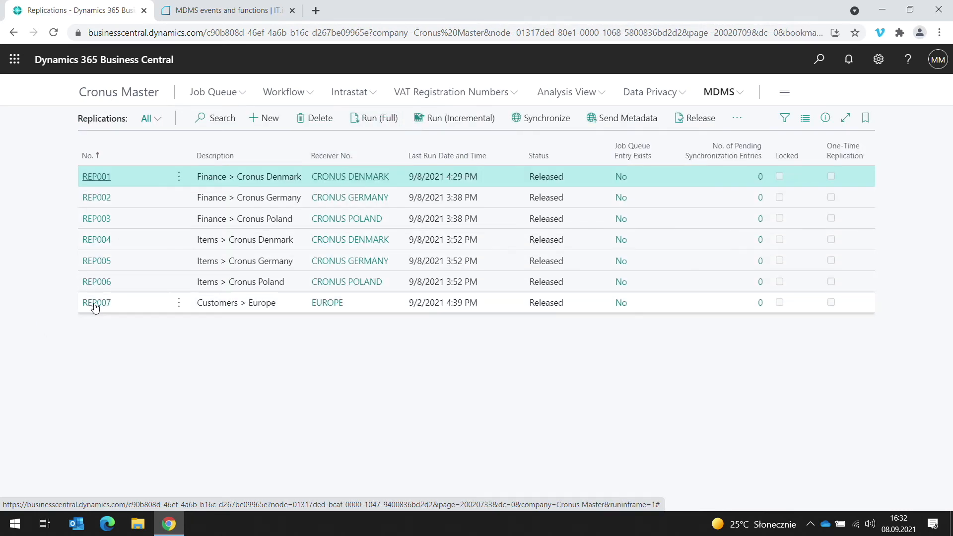
{"action": "left_click", "coordinate": [93, 303]}
{"action": "left_click", "coordinate": [242, 263]}
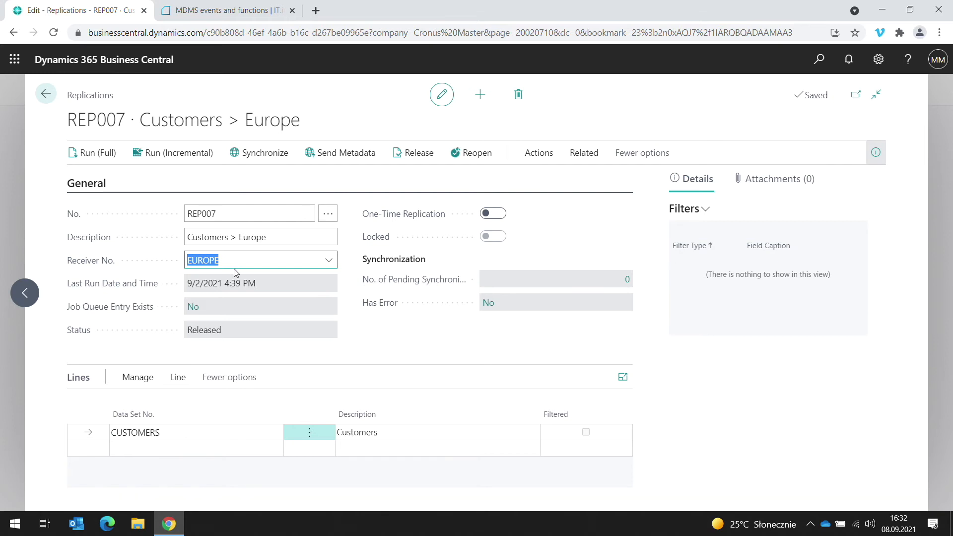
{"action": "left_click", "coordinate": [247, 432]}
{"action": "double_click", "coordinate": [247, 432]}
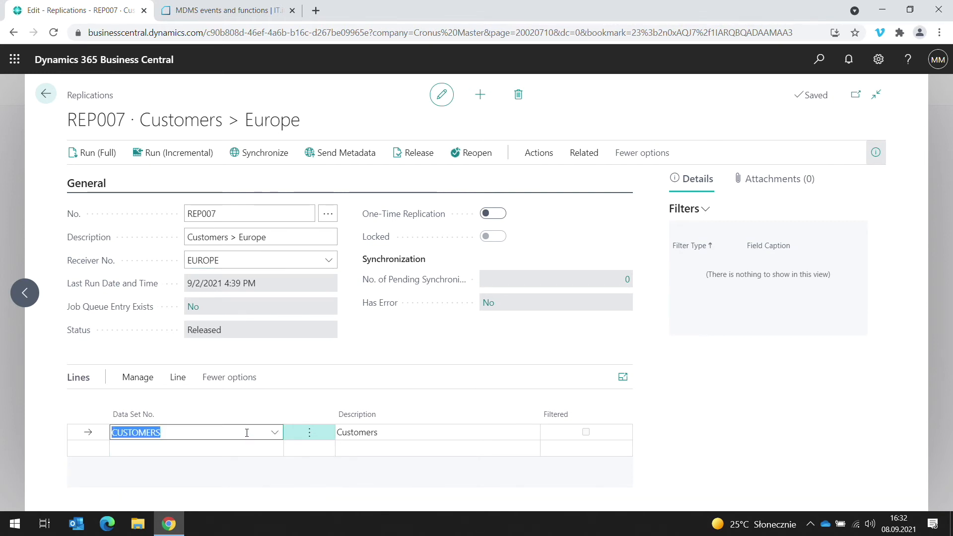
{"action": "left_click", "coordinate": [290, 258]}
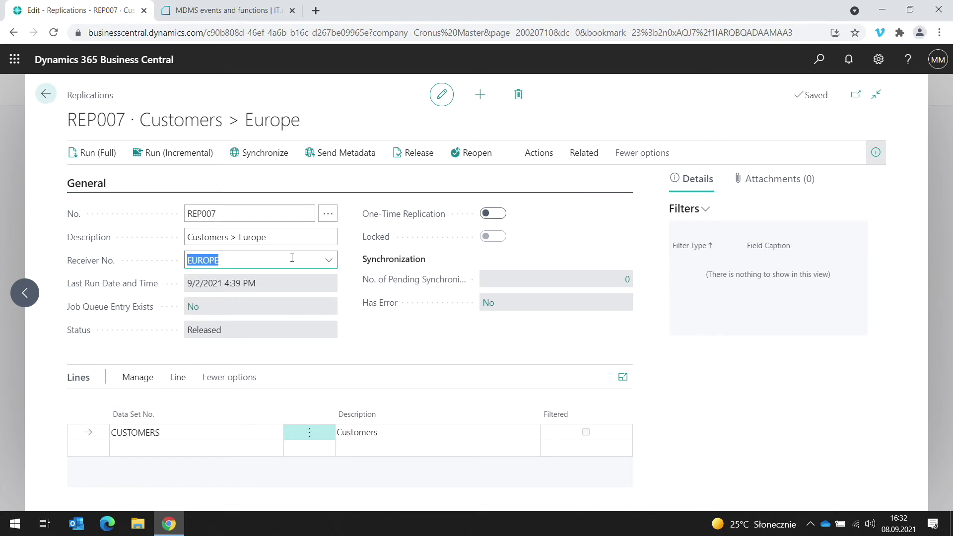
{"action": "left_click", "coordinate": [291, 261]}
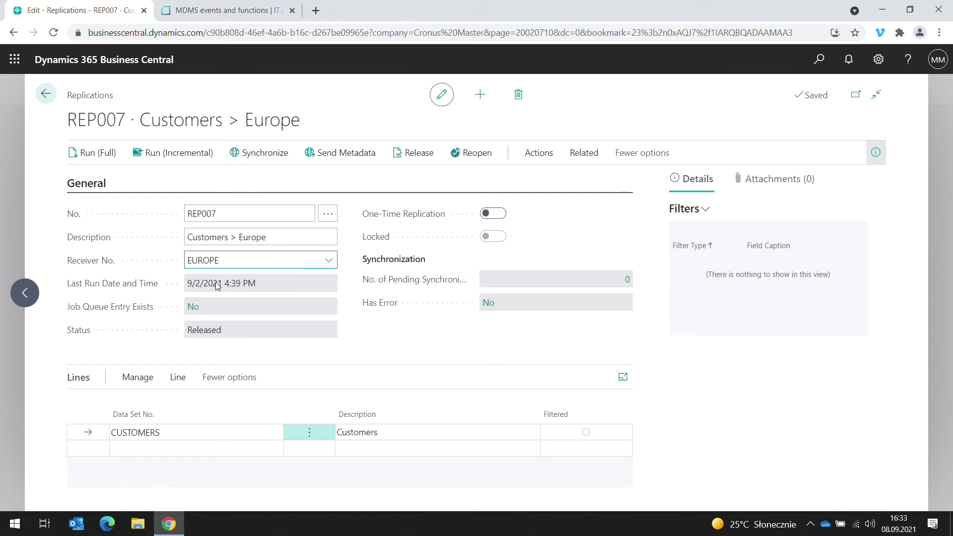
Step: Run the full replication for REP007 and open its pending record synchronization entries
{"action": "left_click", "coordinate": [95, 154]}
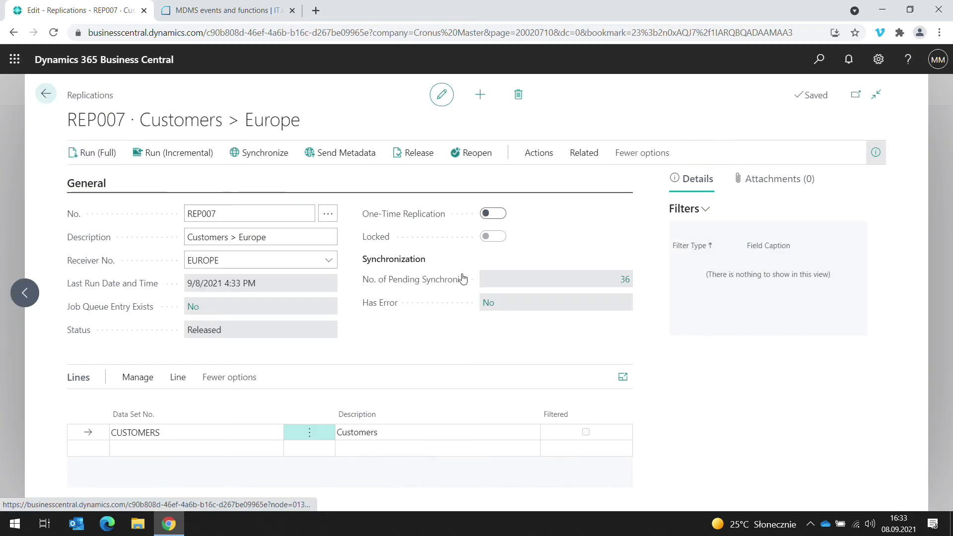
{"action": "left_click", "coordinate": [625, 280]}
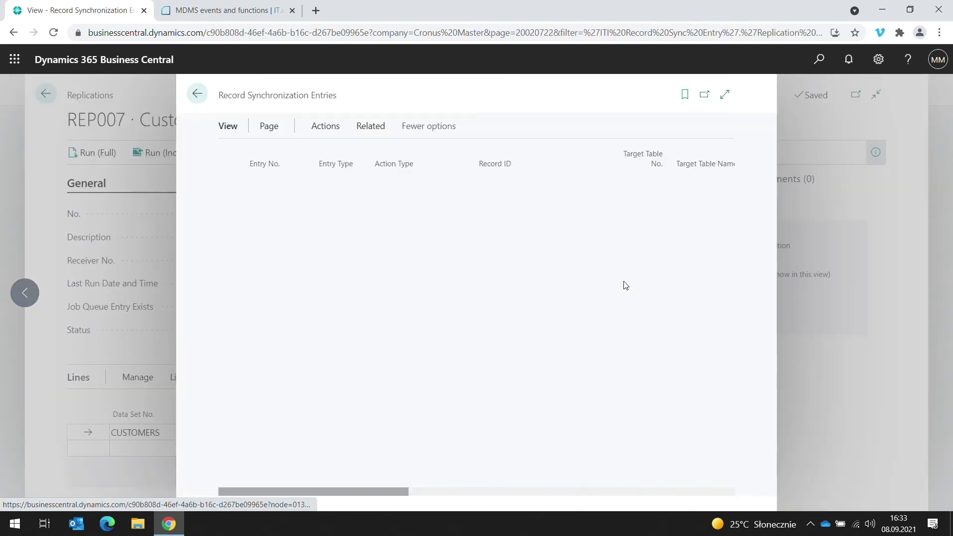
Step: Check the receivers of REP007's pending record synchronization entries, cancel the three entries for customer 10000, and close the list
{"action": "left_click", "coordinate": [714, 494]}
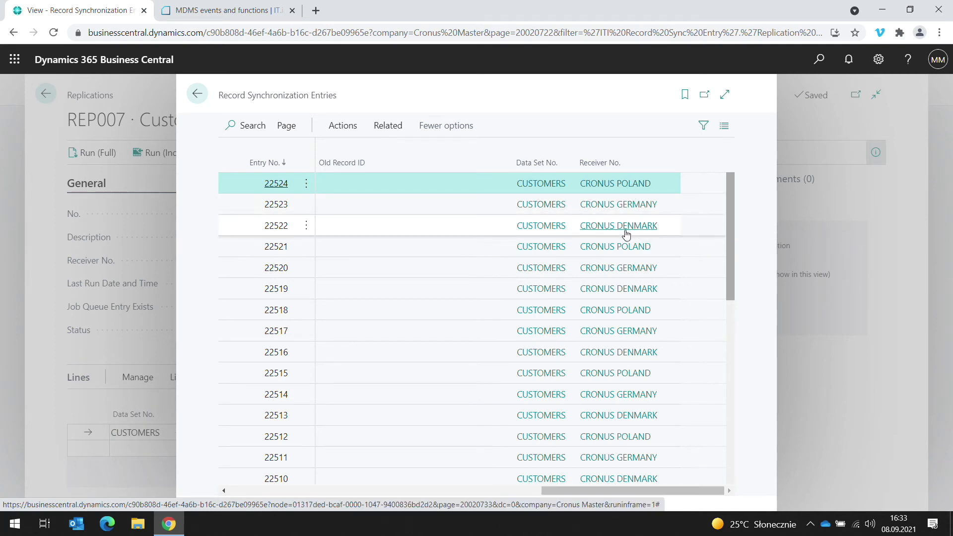
{"action": "key", "text": "Escape"}
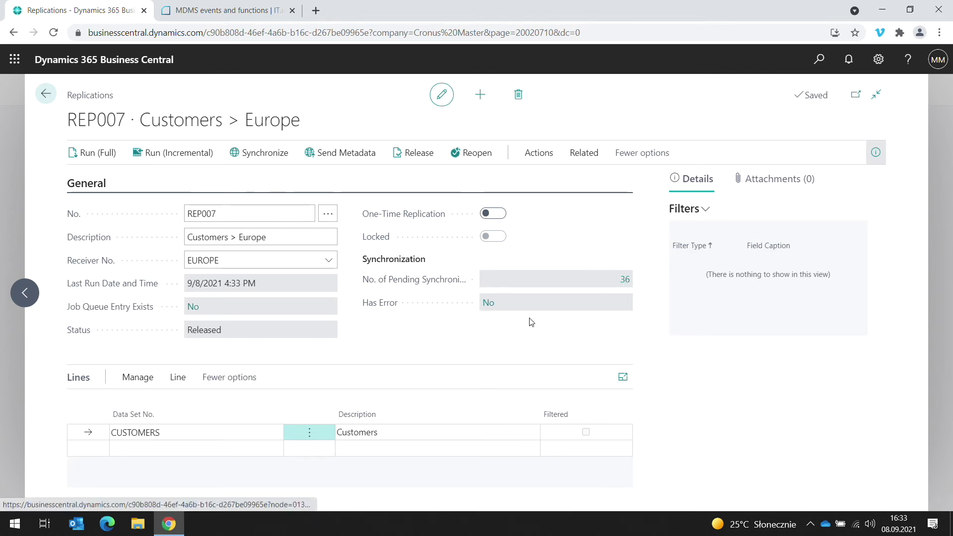
{"action": "left_click", "coordinate": [626, 280]}
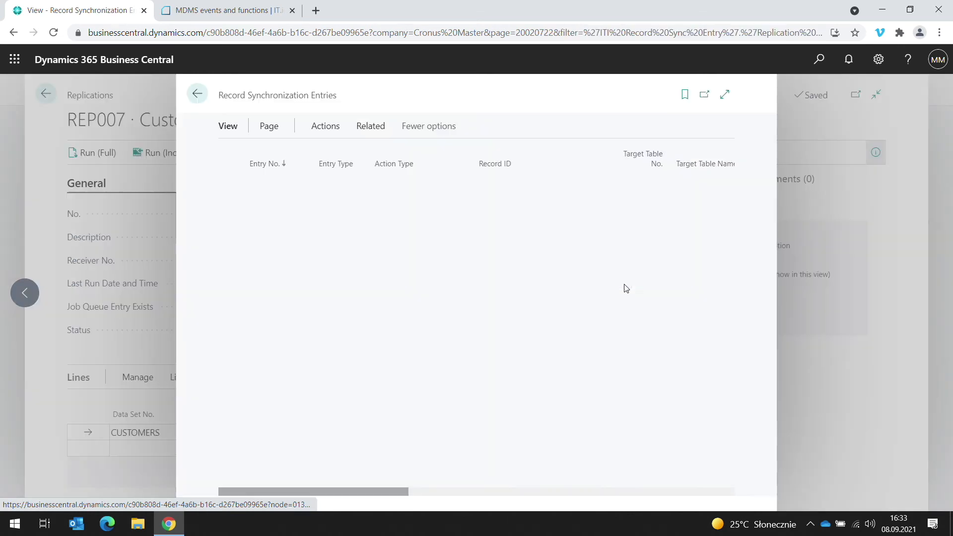
{"action": "left_click", "coordinate": [509, 281]}
{"action": "key", "text": "ctrl+End"}
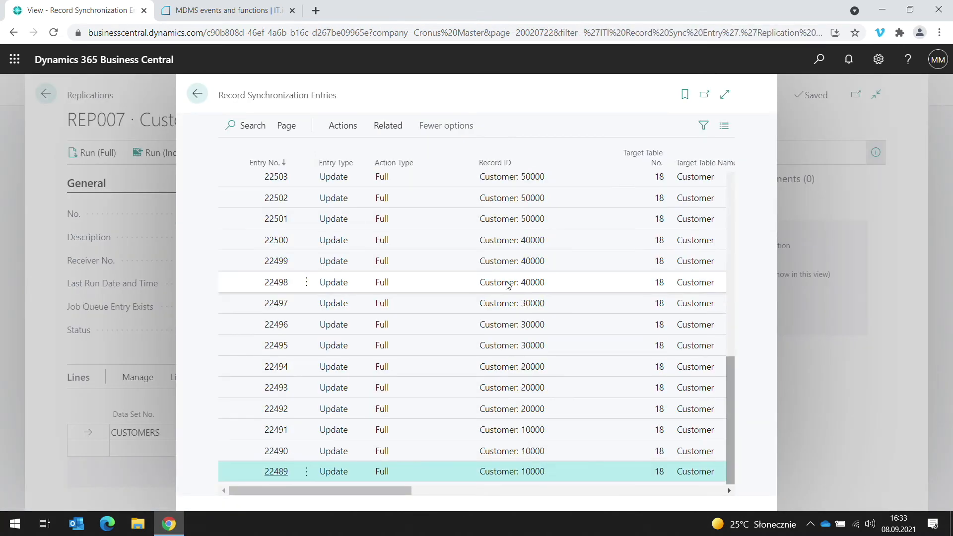
{"action": "left_click", "coordinate": [494, 430], "text": "shift"}
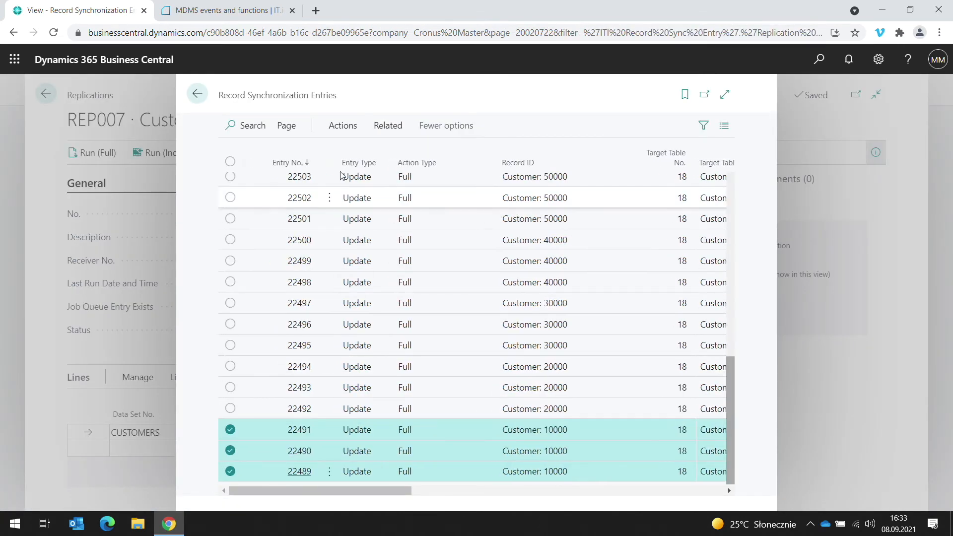
{"action": "left_click", "coordinate": [343, 130]}
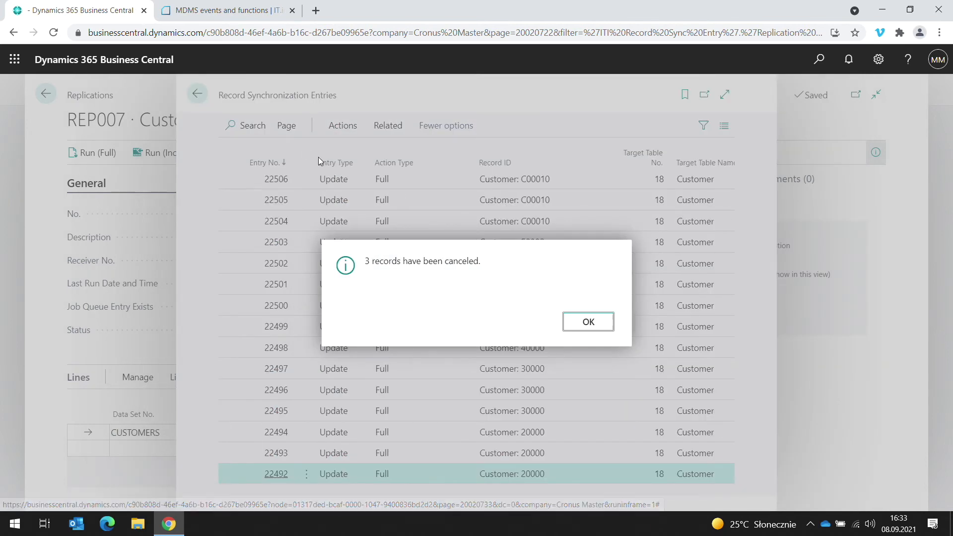
{"action": "left_click", "coordinate": [581, 323]}
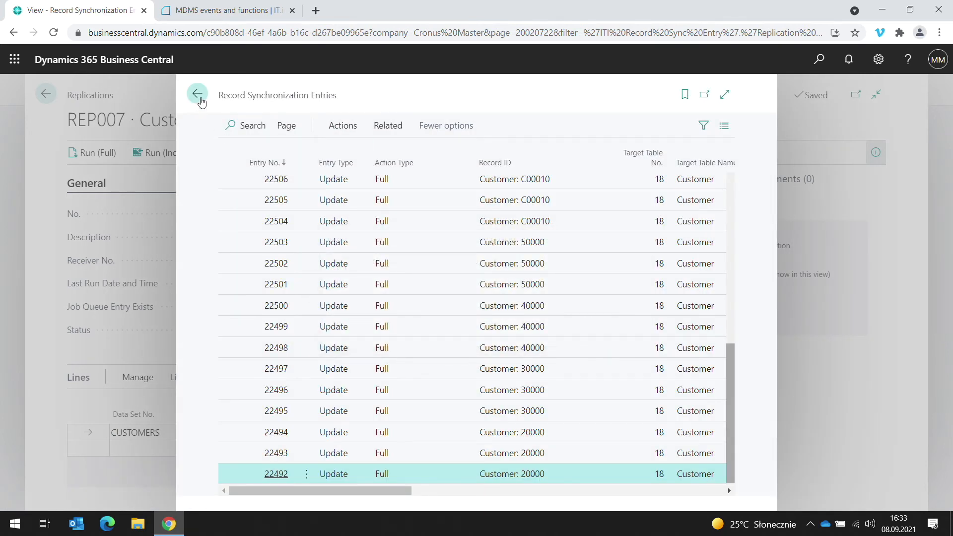
{"action": "left_click", "coordinate": [197, 94]}
Step: Cancel all remaining record synchronization entries of replication REP007 and close its card
{"action": "left_click", "coordinate": [528, 161]}
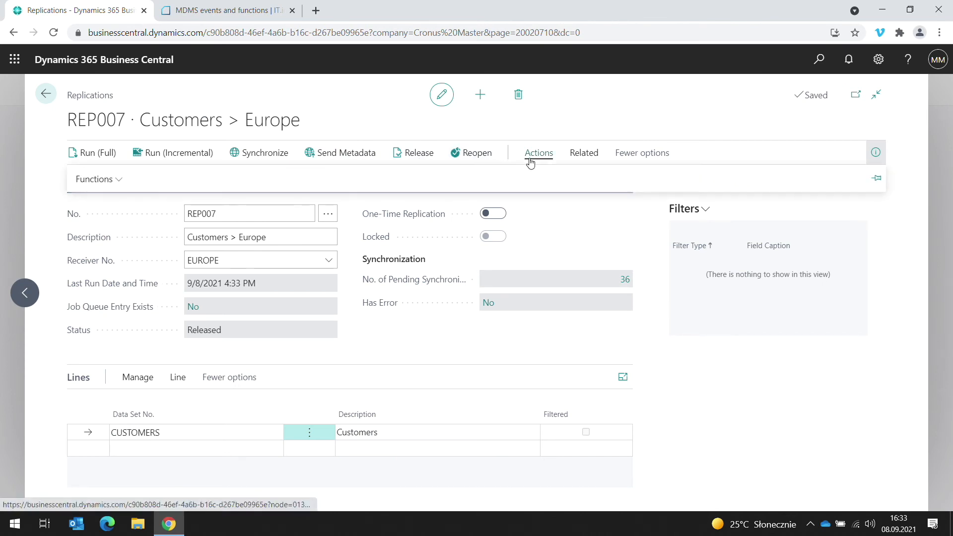
{"action": "left_click", "coordinate": [111, 181]}
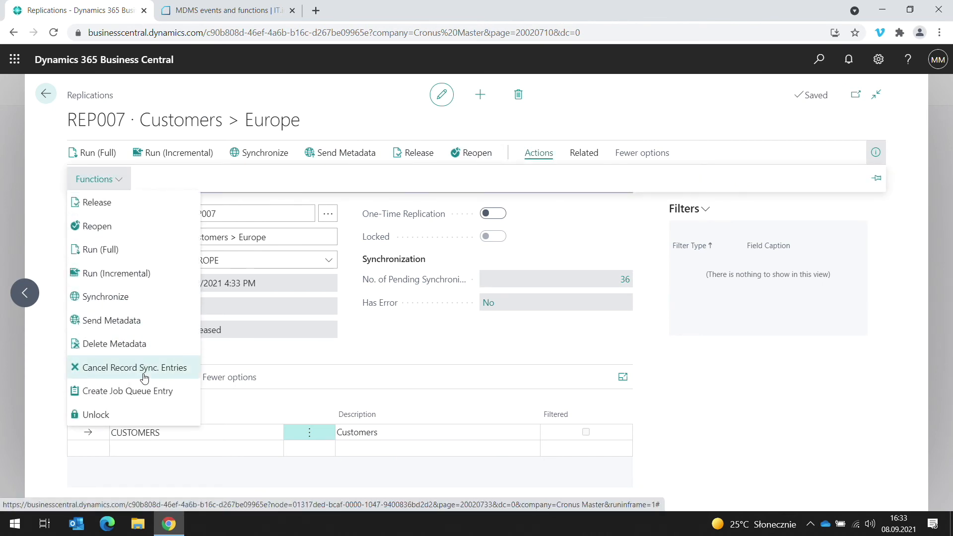
{"action": "left_click", "coordinate": [142, 378]}
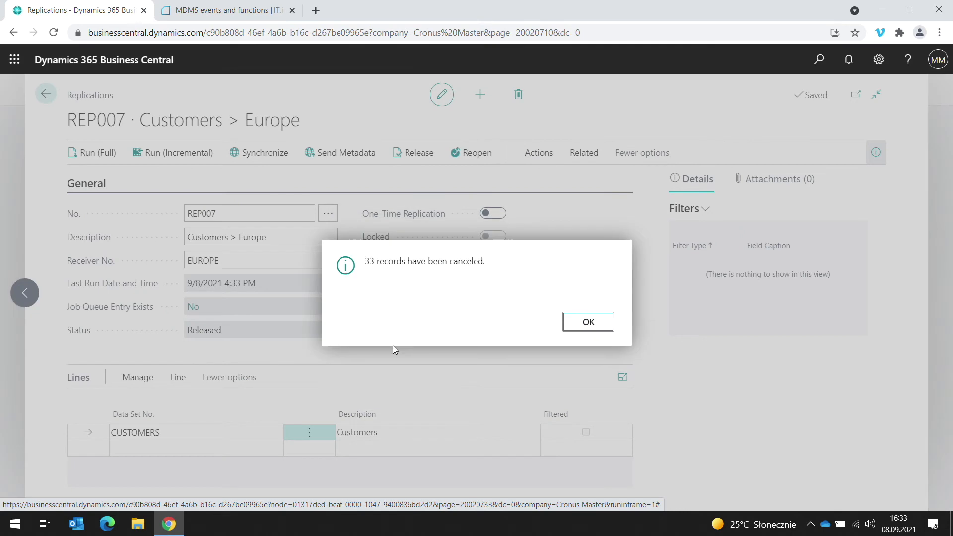
{"action": "left_click", "coordinate": [588, 323]}
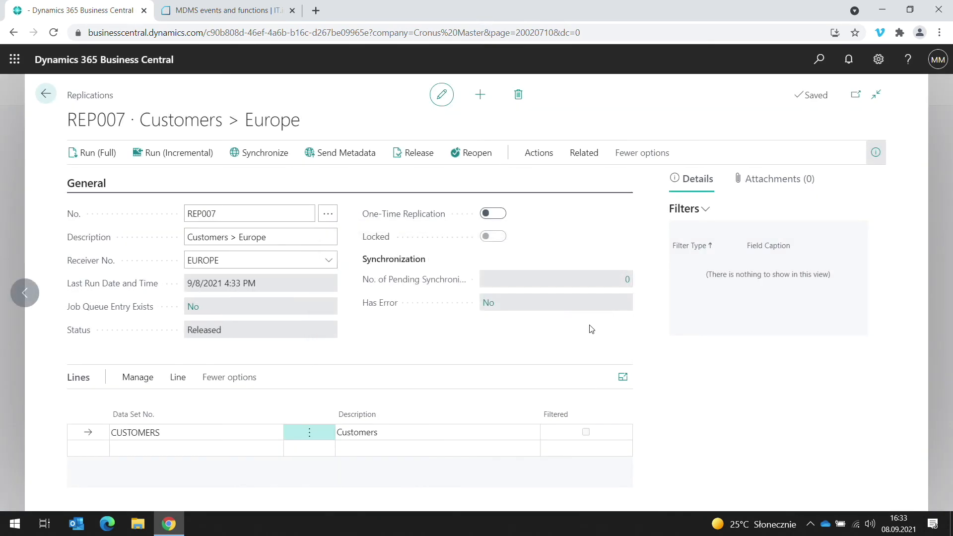
{"action": "key", "text": "Escape"}
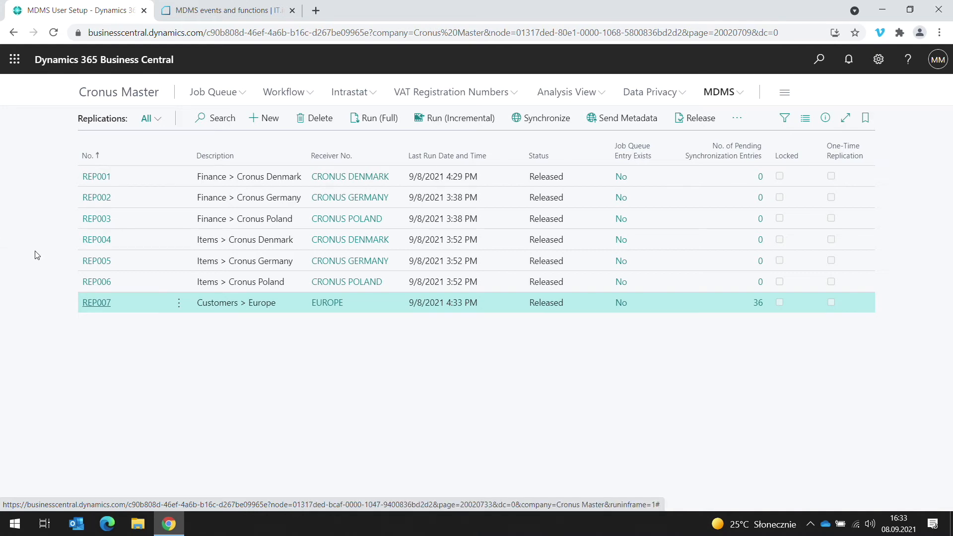
Step: Search for "ext ma", open Extension Management and look through the installed extensions for the MDMS ones
{"action": "left_click", "coordinate": [814, 71]}
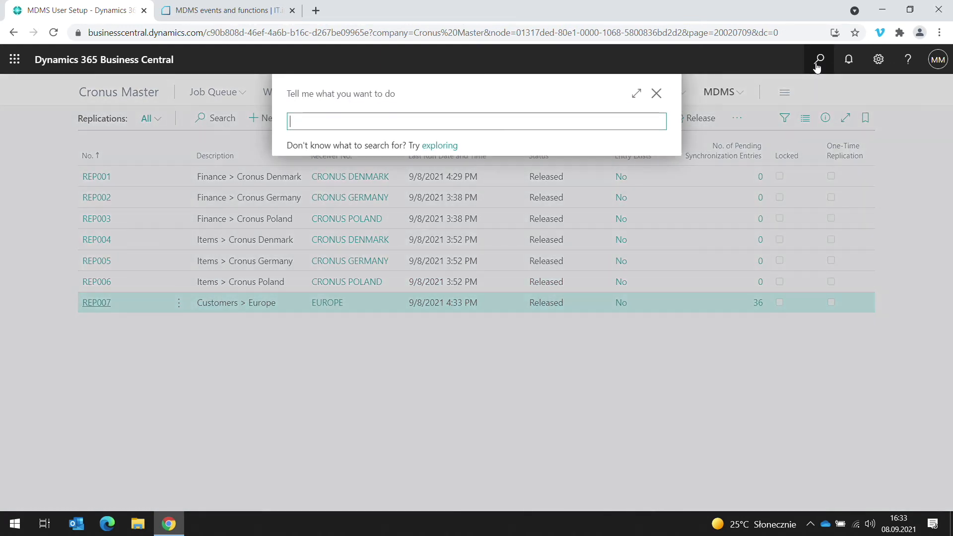
{"action": "type", "text": "ext ma"}
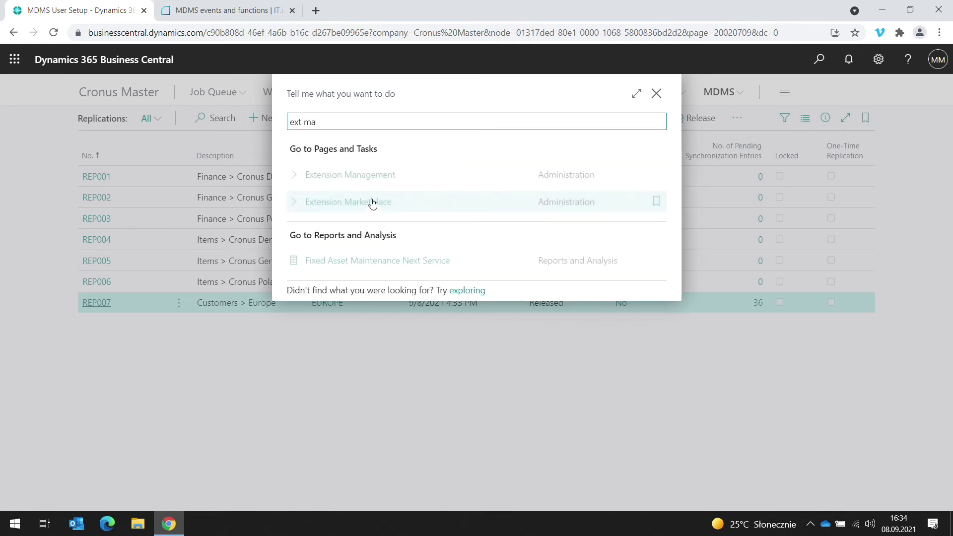
{"action": "left_click", "coordinate": [374, 183]}
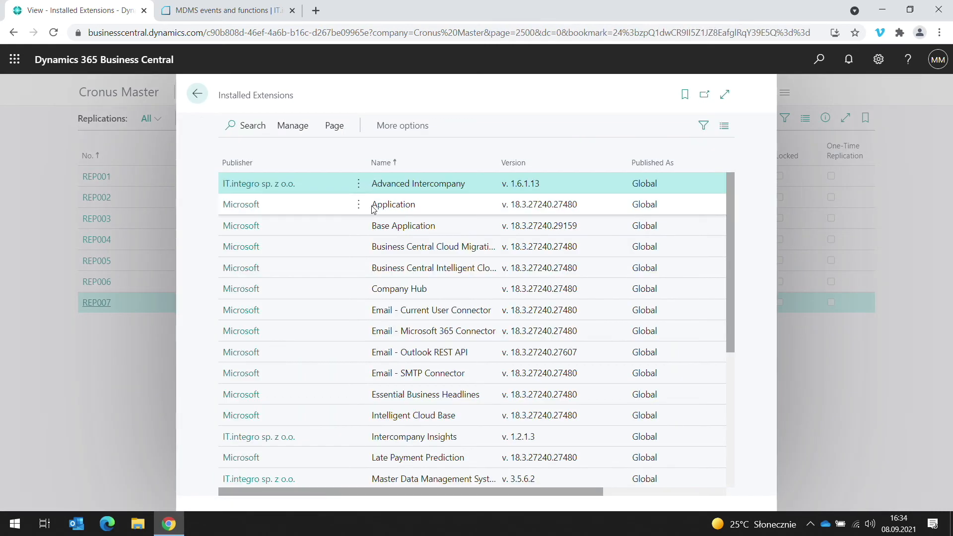
{"action": "scroll", "coordinate": [377, 233], "scroll_direction": "down", "scroll_amount": 1}
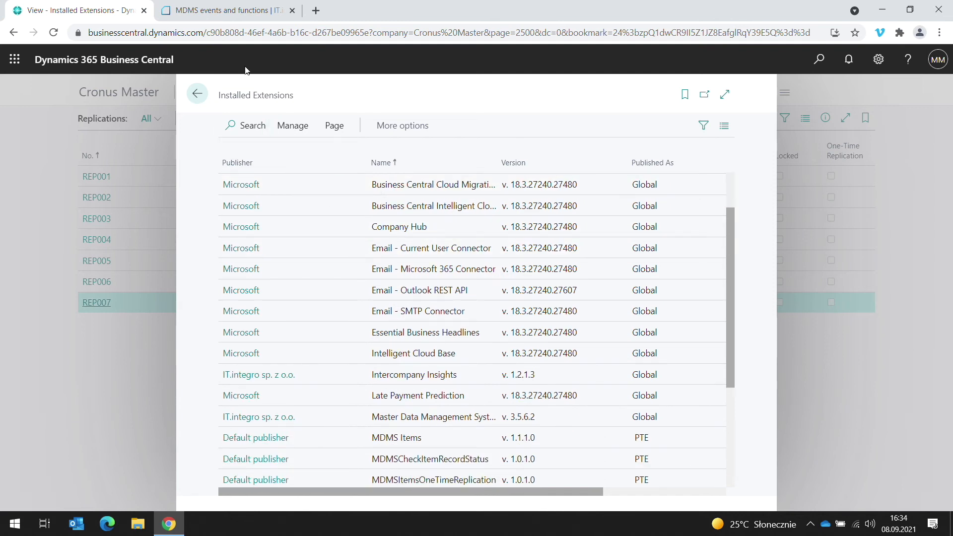
Step: Switch to the MDMS documentation and examine the sample page extension code in the Record-Level Replication article
{"action": "left_click", "coordinate": [241, 17]}
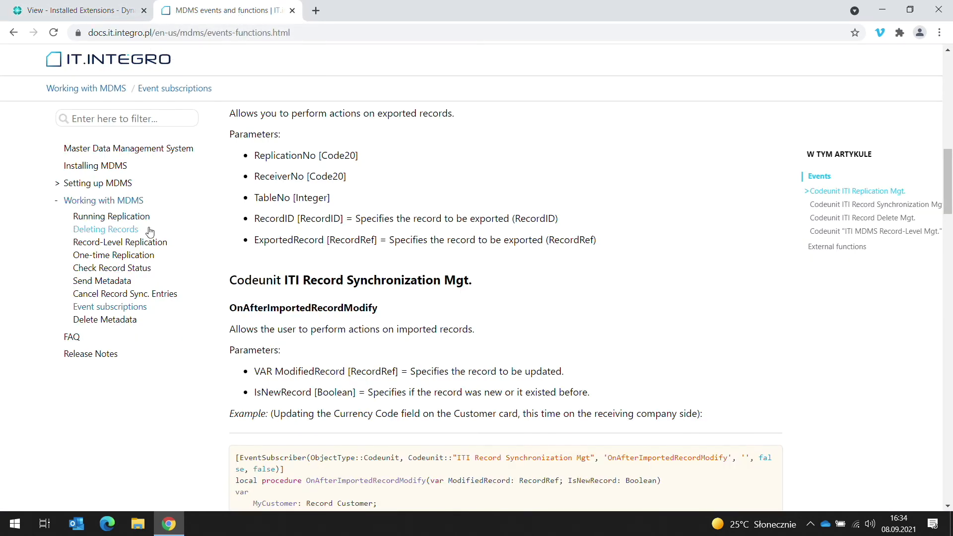
{"action": "left_click", "coordinate": [109, 309]}
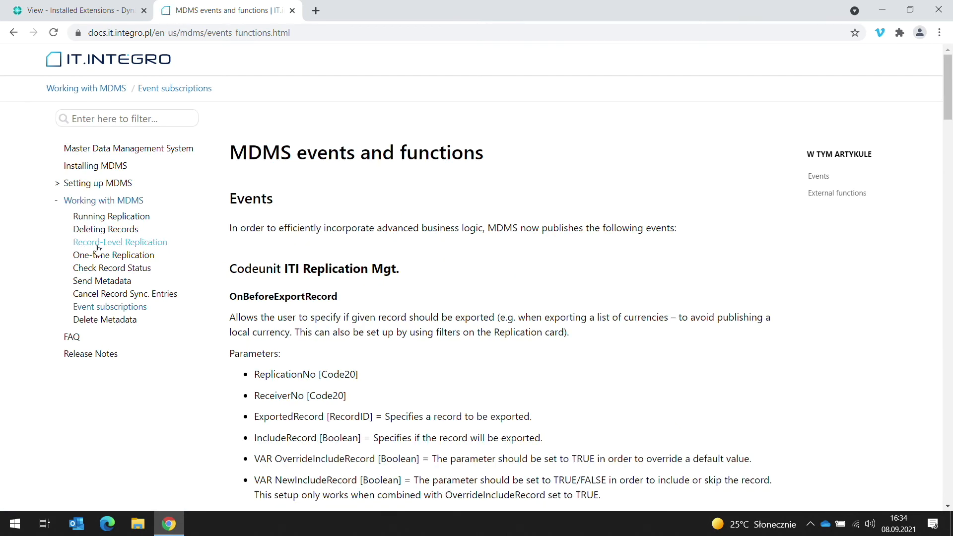
{"action": "left_click", "coordinate": [97, 244]}
{"action": "scroll", "coordinate": [281, 243], "scroll_direction": "down", "scroll_amount": 5}
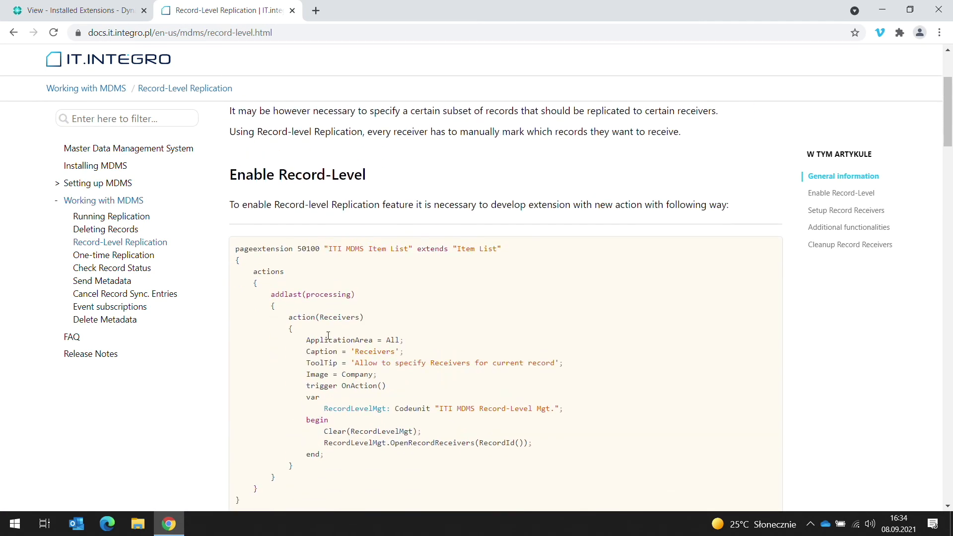
{"action": "left_click_drag", "start_coordinate": [262, 406], "coordinate": [233, 158]}
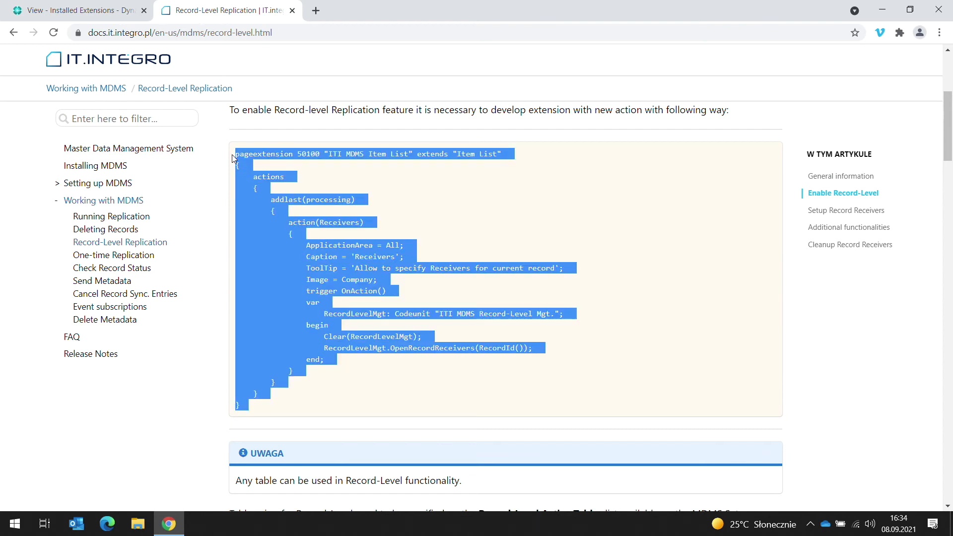
{"action": "left_click", "coordinate": [329, 220]}
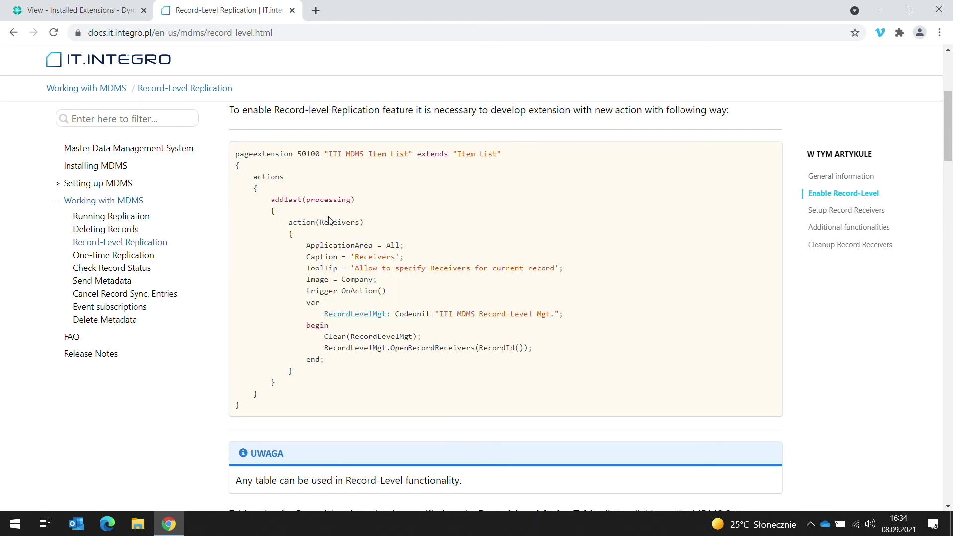
Step: Return to Business Central, locate the MDMS Items extension among the installed extensions, and close the list
{"action": "left_click", "coordinate": [88, 14]}
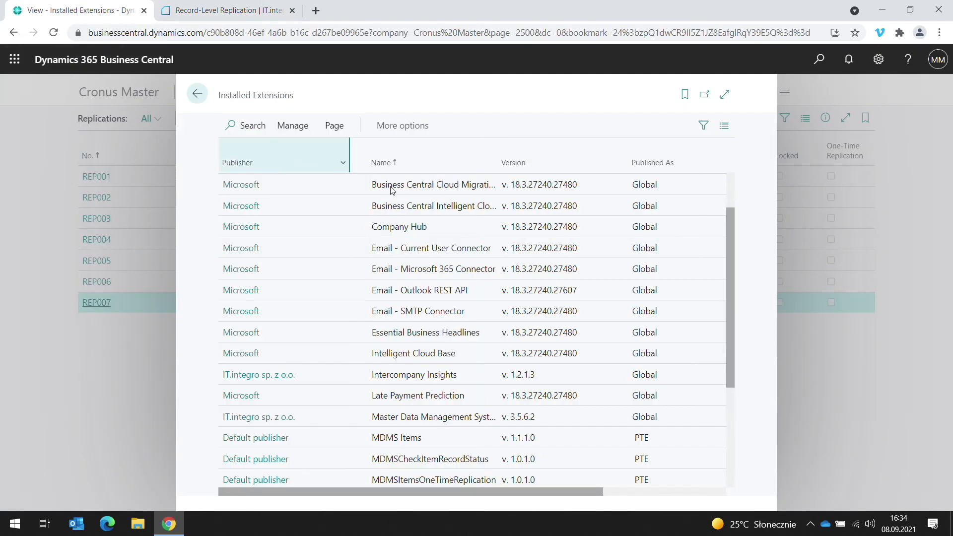
{"action": "scroll", "coordinate": [428, 349], "scroll_direction": "down", "scroll_amount": 3}
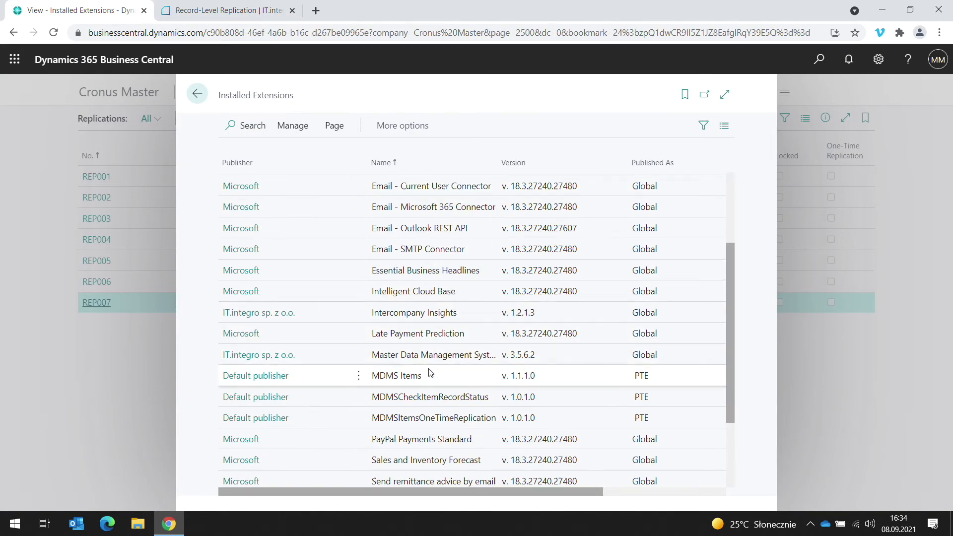
{"action": "left_click", "coordinate": [413, 376]}
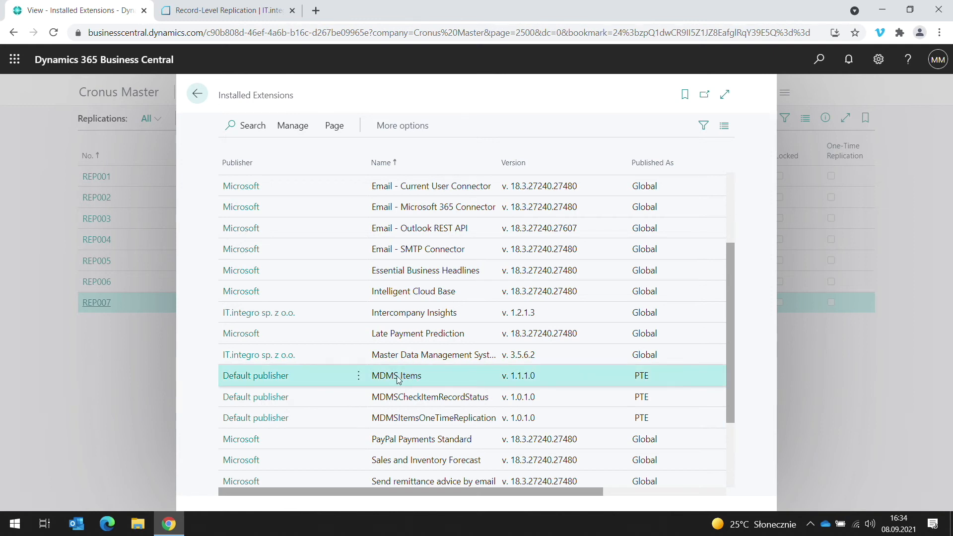
{"action": "left_click", "coordinate": [809, 385]}
Step: Search for "items", open the Items list and bring up the record receivers of item 1000
{"action": "left_click", "coordinate": [819, 61]}
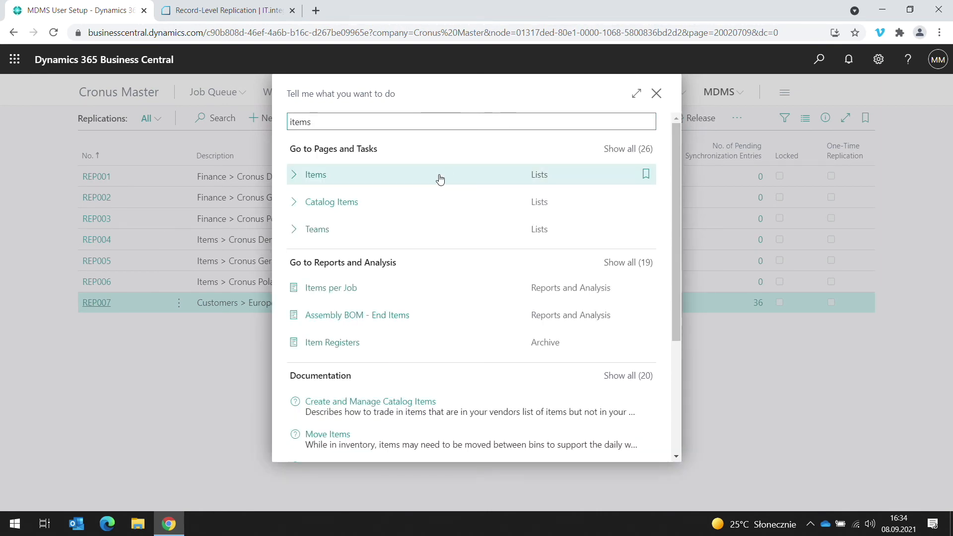
{"action": "left_click", "coordinate": [439, 178]}
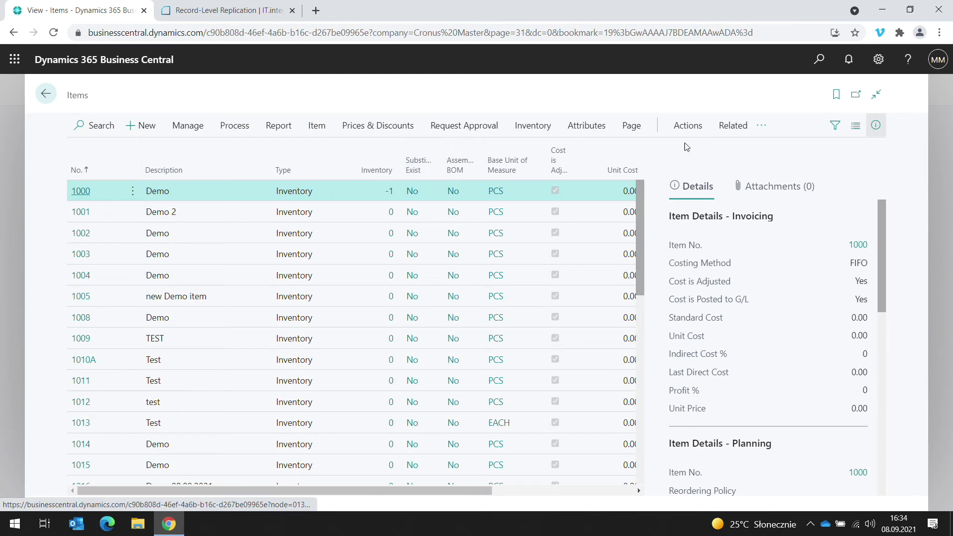
{"action": "left_click", "coordinate": [676, 132]}
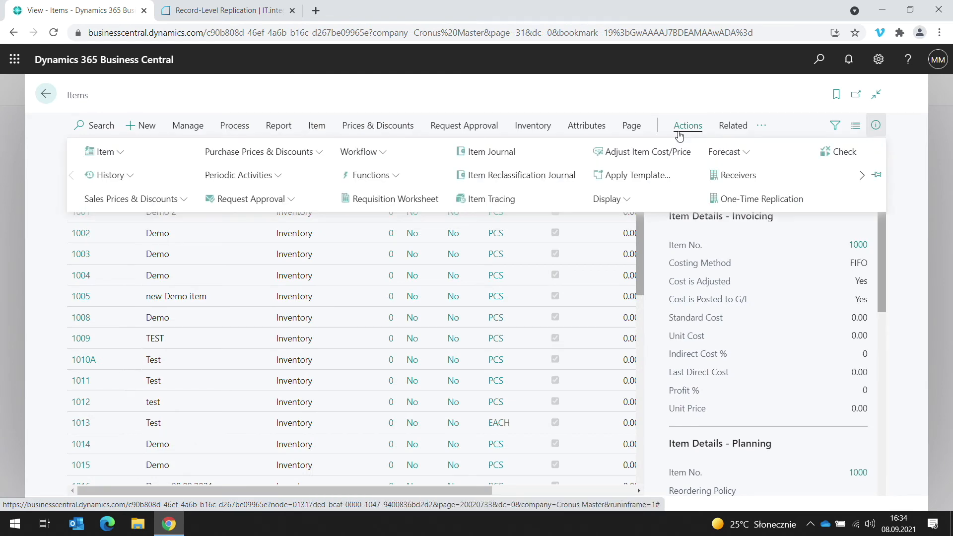
{"action": "left_click", "coordinate": [732, 179]}
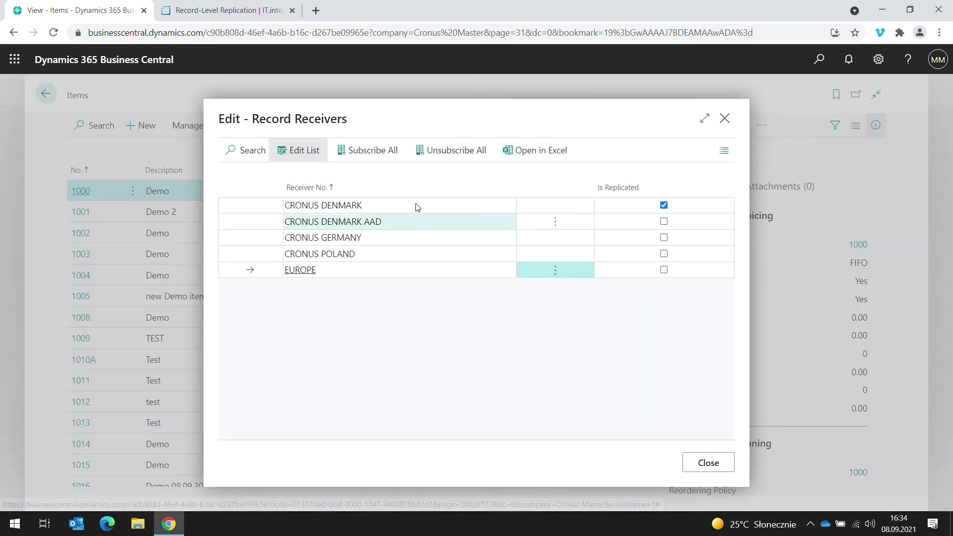
Step: Review which receivers item 1000 is replicated to, then close its record receivers
{"action": "left_click_drag", "start_coordinate": [253, 120], "coordinate": [350, 128]}
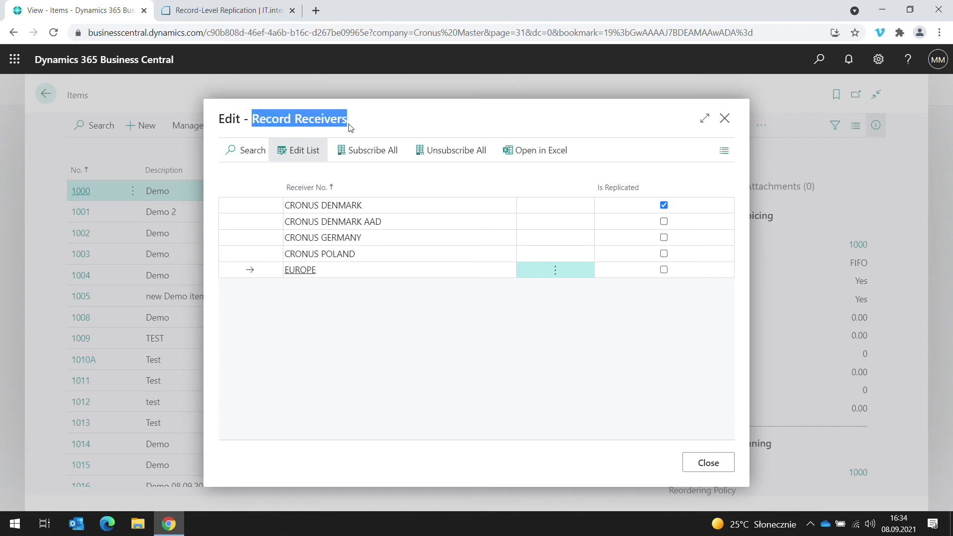
{"action": "left_click", "coordinate": [263, 121]}
{"action": "left_click_drag", "start_coordinate": [255, 122], "coordinate": [330, 124]}
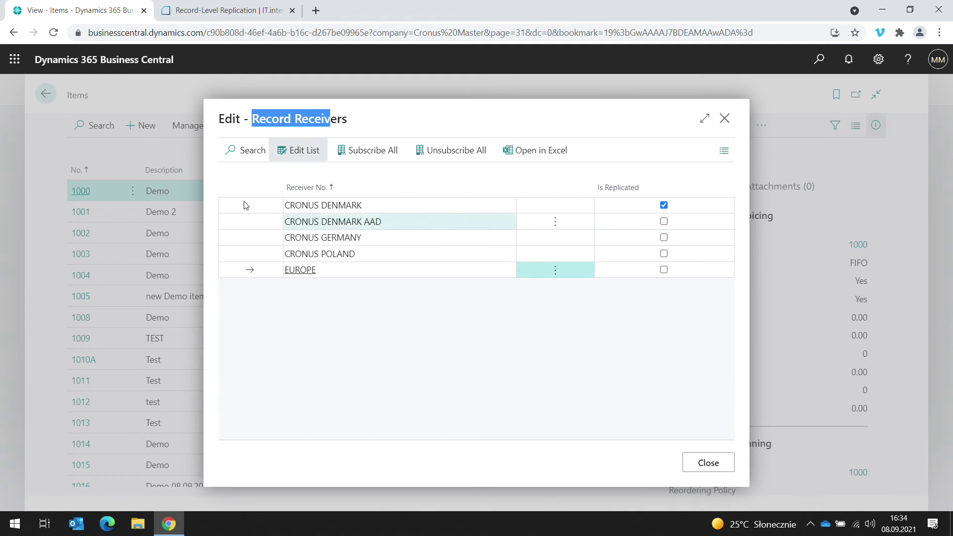
{"action": "left_click", "coordinate": [417, 211]}
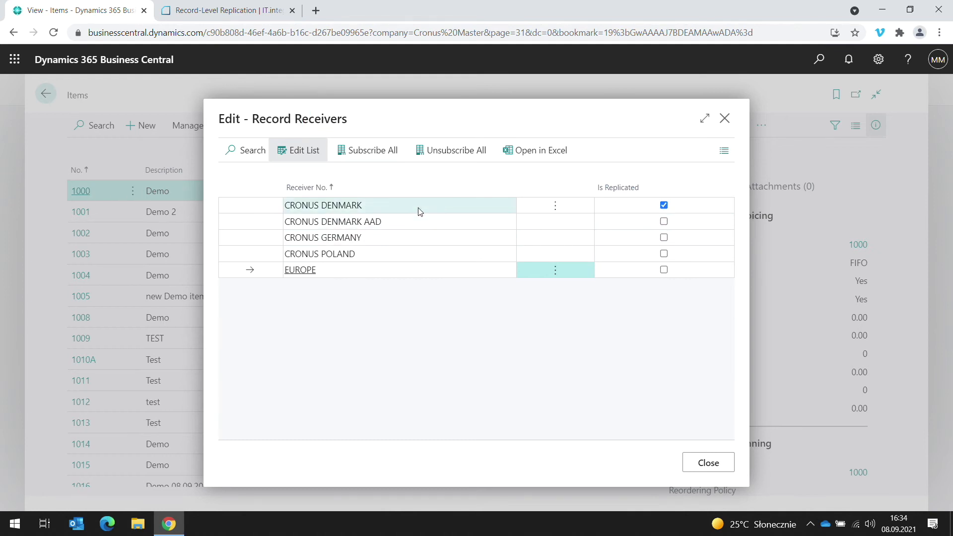
{"action": "key", "text": "Escape"}
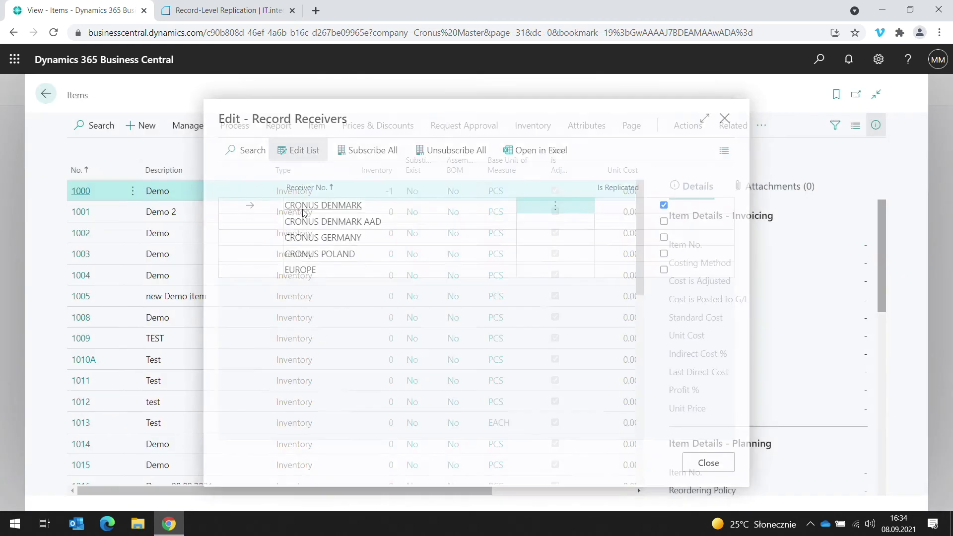
Step: Open the record receivers of item 1001, check which receivers it is replicated to, and close them
{"action": "left_click", "coordinate": [223, 212]}
{"action": "left_click", "coordinate": [687, 126]}
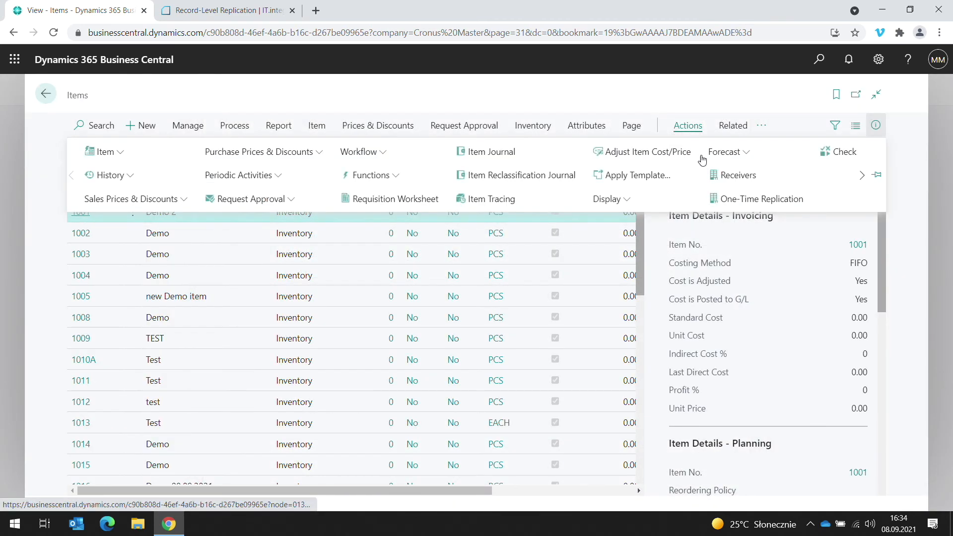
{"action": "left_click", "coordinate": [749, 179]}
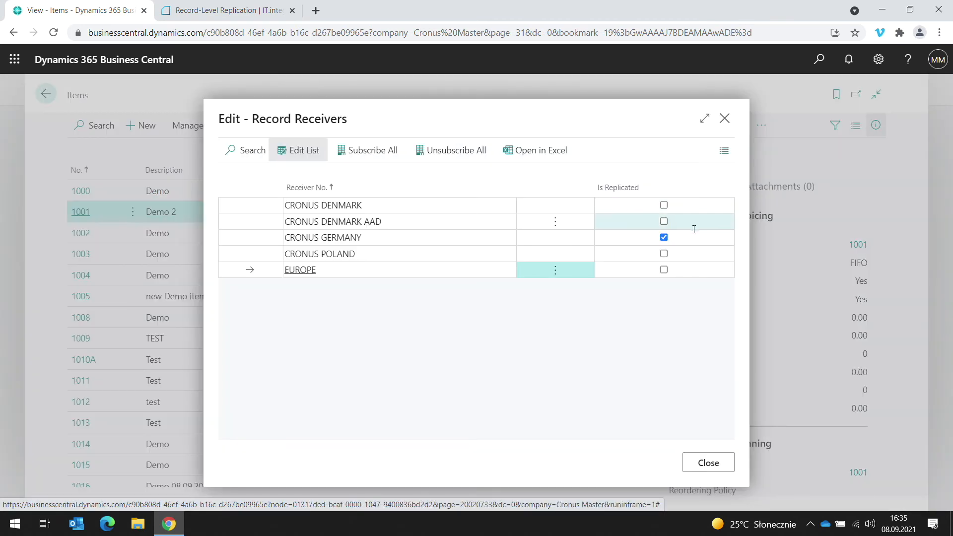
{"action": "key", "text": "Escape"}
Step: Open the record receivers of item 1002, check which receivers it is replicated to, then close them and the Items list
{"action": "left_click", "coordinate": [217, 249]}
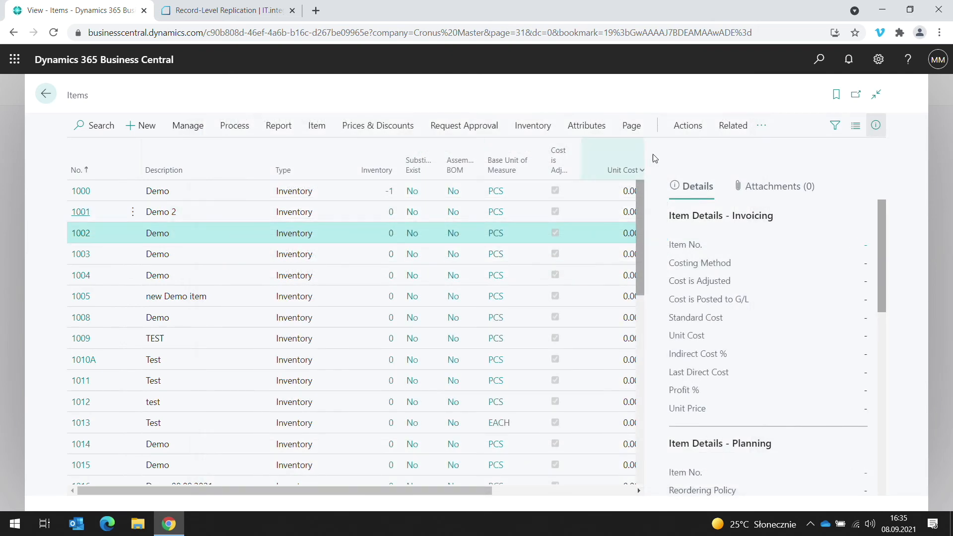
{"action": "left_click", "coordinate": [689, 129]}
{"action": "left_click", "coordinate": [738, 175]}
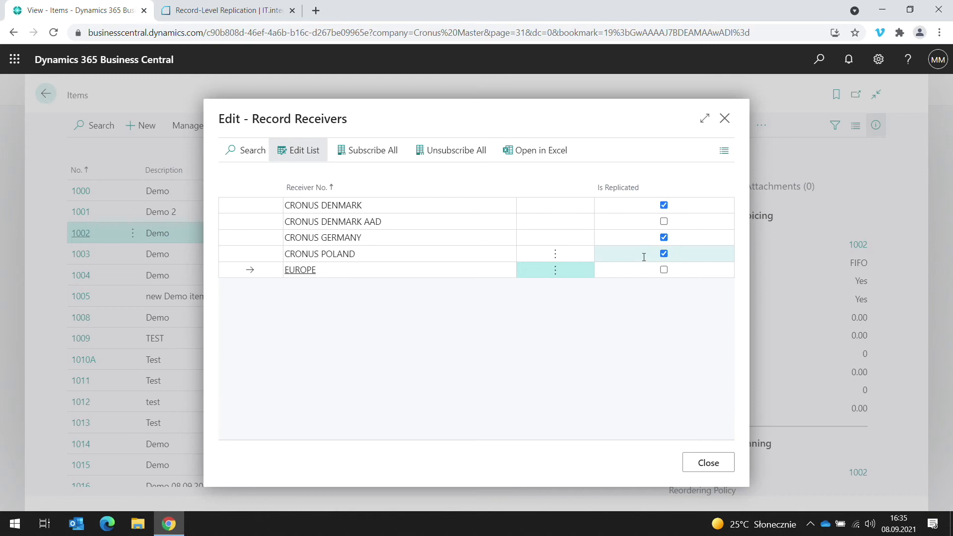
{"action": "key", "text": "Escape"}
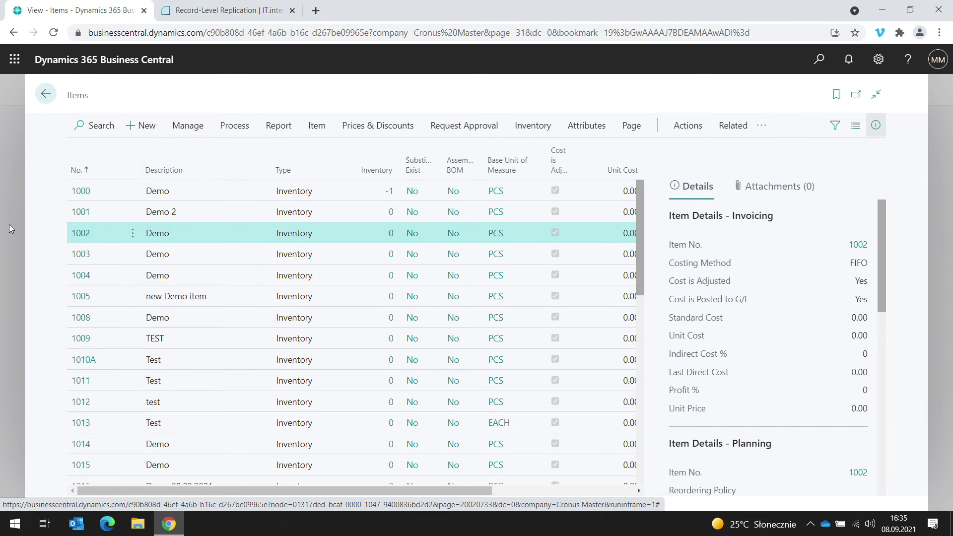
{"action": "key", "text": "Escape"}
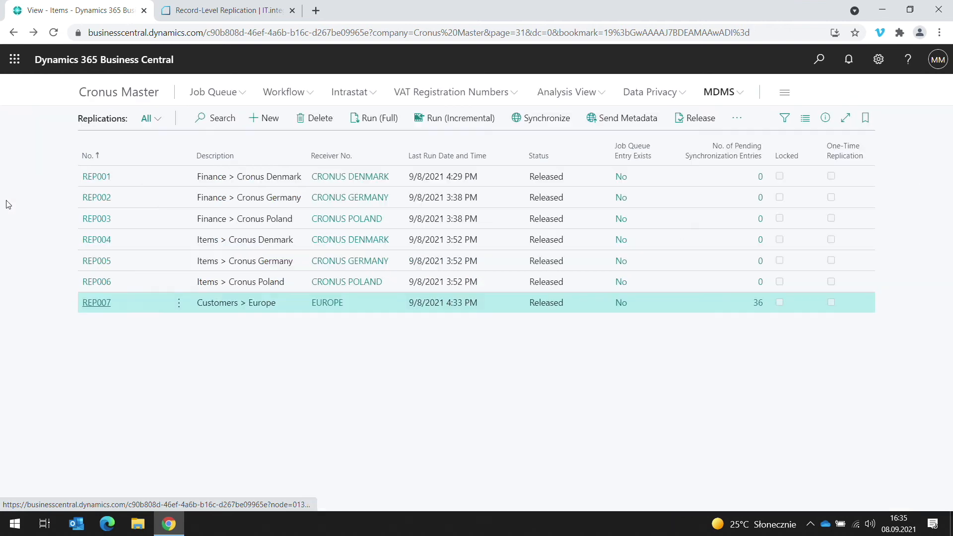
Step: Run full replication for the item replications REP004, REP005 and REP006 to Cronus Denmark, Cronus Germany and Cronus Poland
{"action": "left_click", "coordinate": [222, 242]}
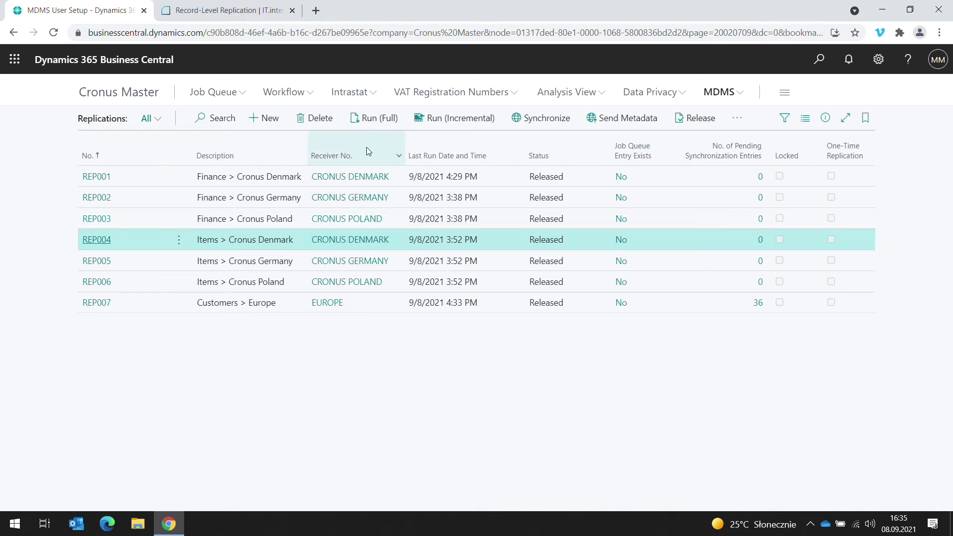
{"action": "left_click", "coordinate": [363, 121]}
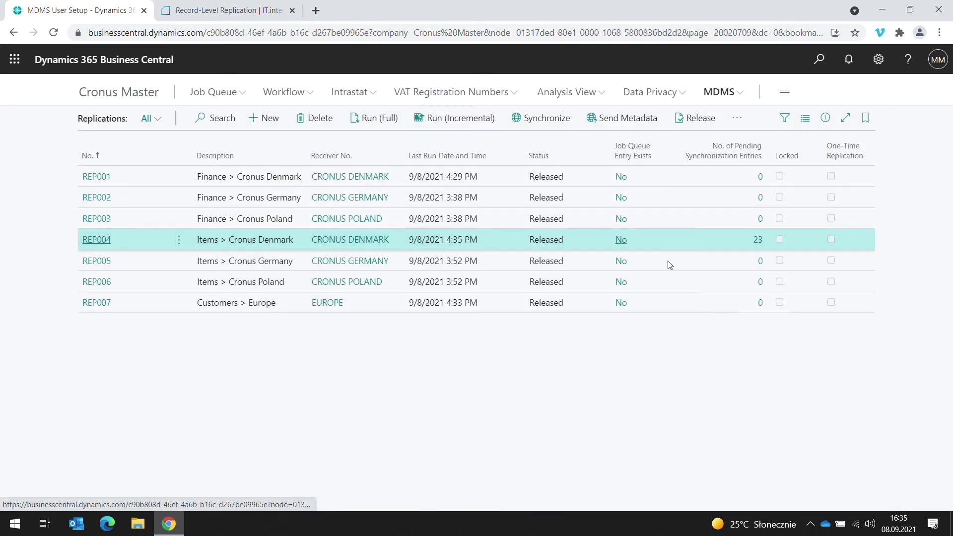
{"action": "left_click", "coordinate": [733, 255]}
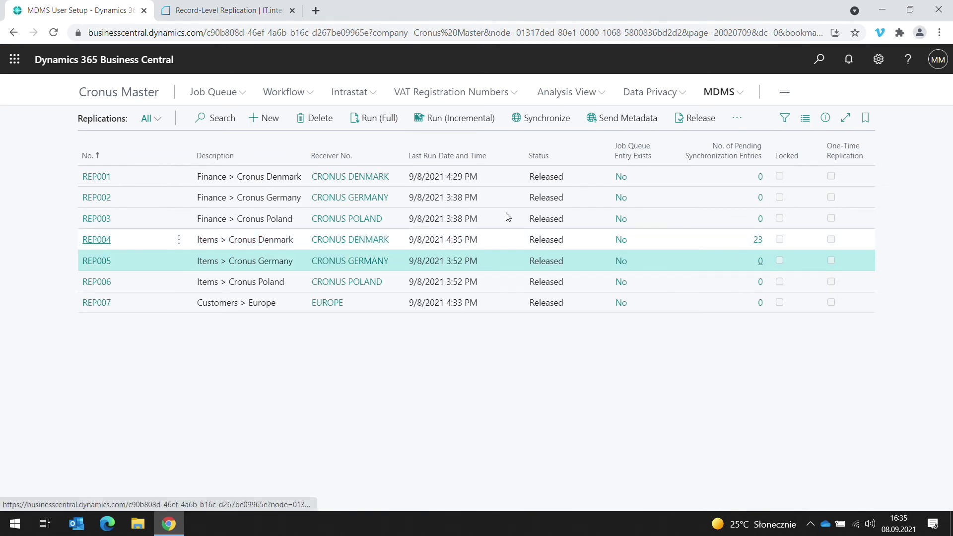
{"action": "left_click", "coordinate": [367, 119]}
{"action": "left_click", "coordinate": [390, 285]}
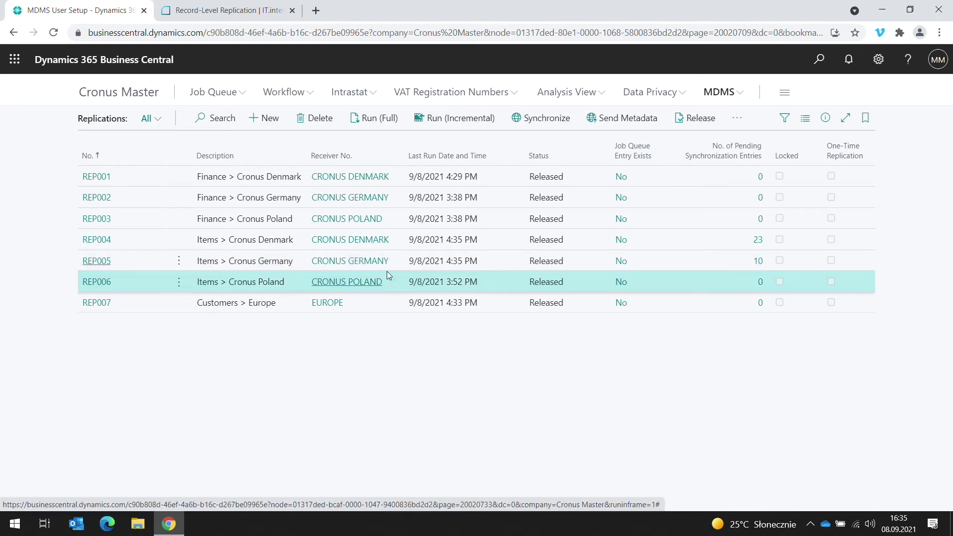
{"action": "left_click", "coordinate": [381, 130]}
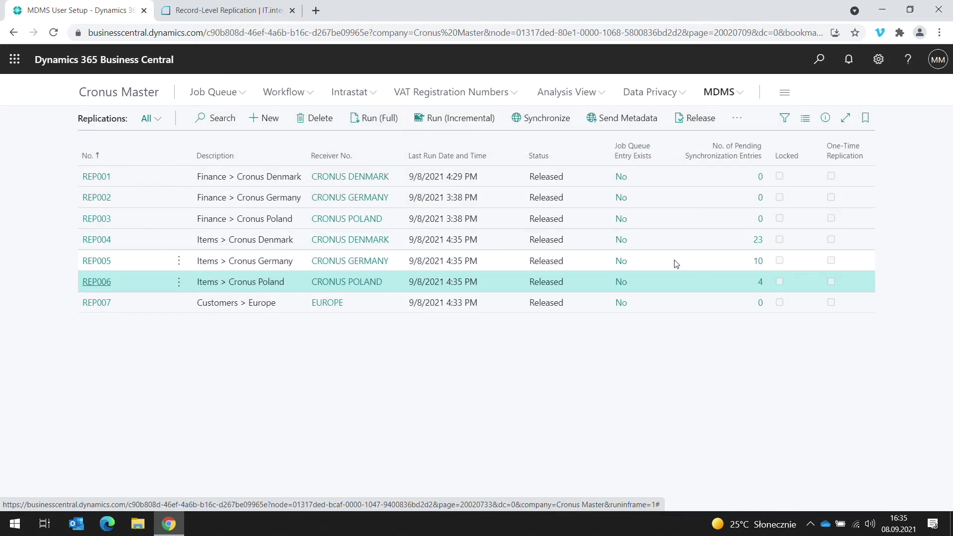
Step: Open the pending synchronization entries of REP006, examine the record IDs of the item and unit of measure entries, and close the list
{"action": "left_click", "coordinate": [760, 289]}
{"action": "left_click", "coordinate": [563, 251]}
{"action": "key", "text": "Up"}
{"action": "key", "text": "Up"}
{"action": "key", "text": "Up"}
{"action": "key", "text": "Down"}
{"action": "key", "text": "Down"}
{"action": "key", "text": "Down"}
{"action": "left_click", "coordinate": [560, 225]}
{"action": "left_click", "coordinate": [553, 245]}
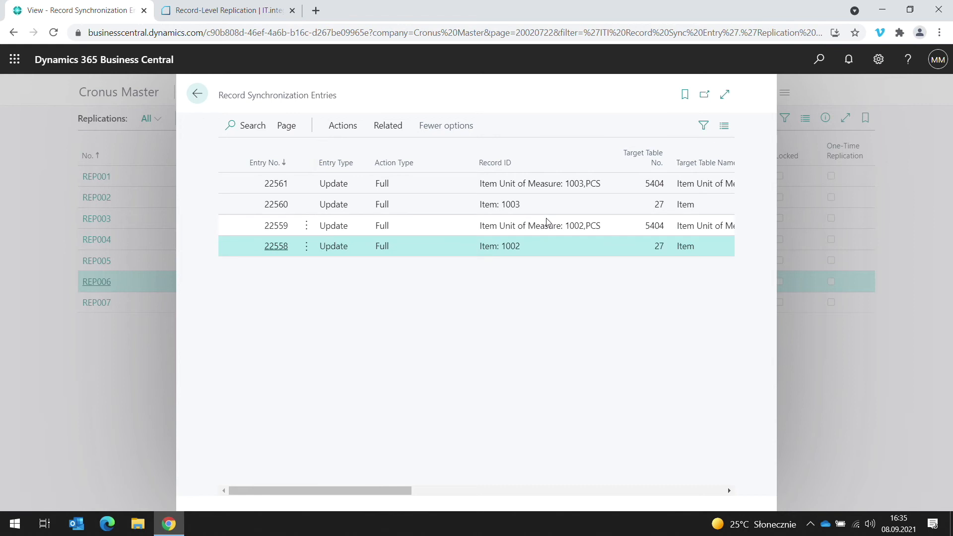
{"action": "left_click", "coordinate": [548, 226]}
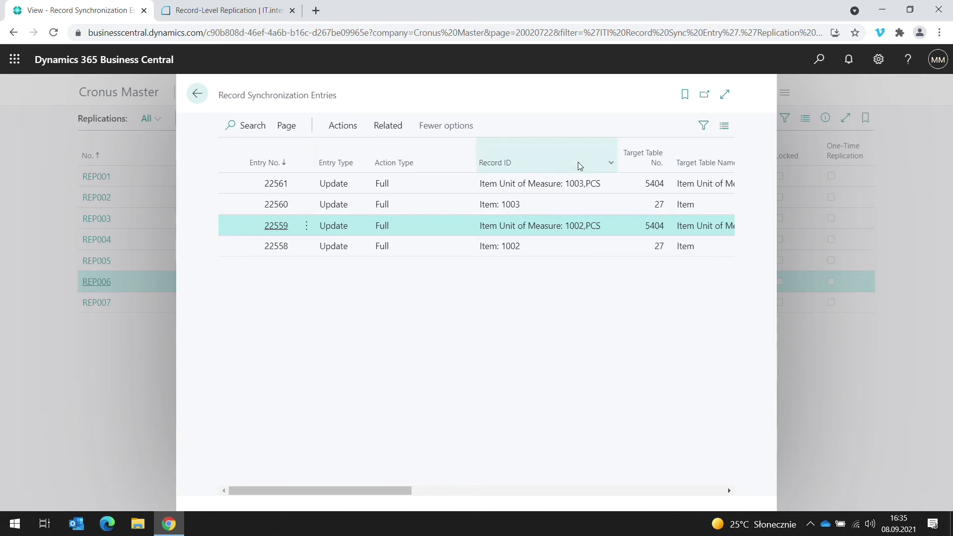
{"action": "left_click_drag", "start_coordinate": [479, 185], "coordinate": [563, 186]}
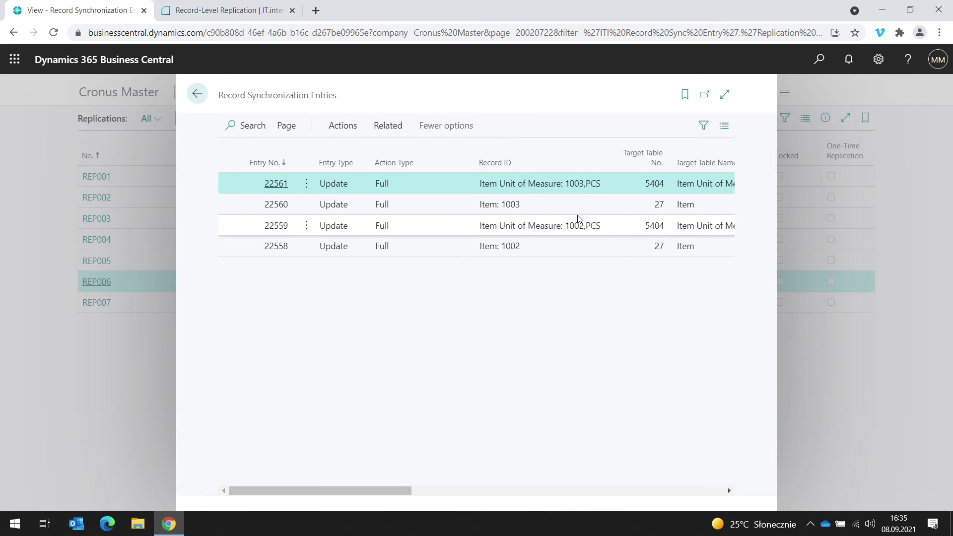
{"action": "key", "text": "Escape"}
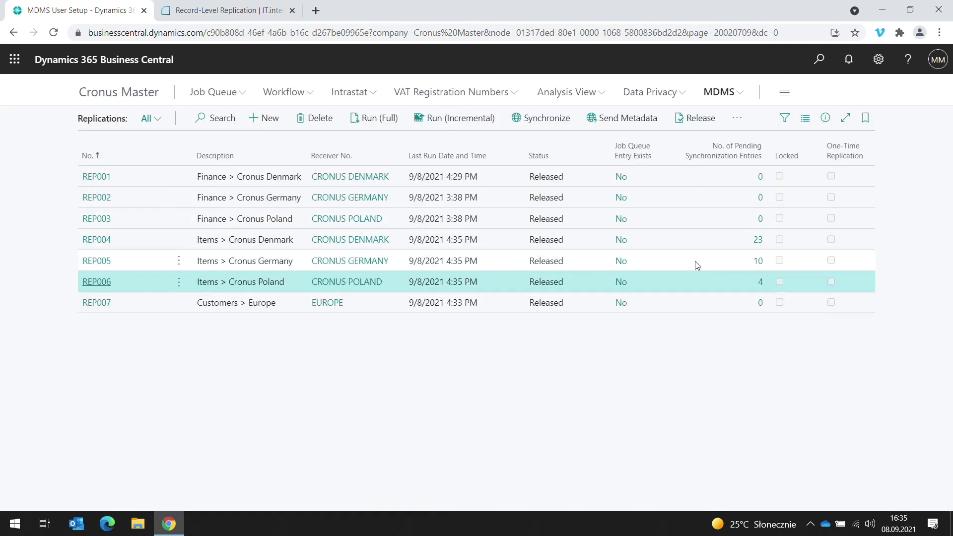
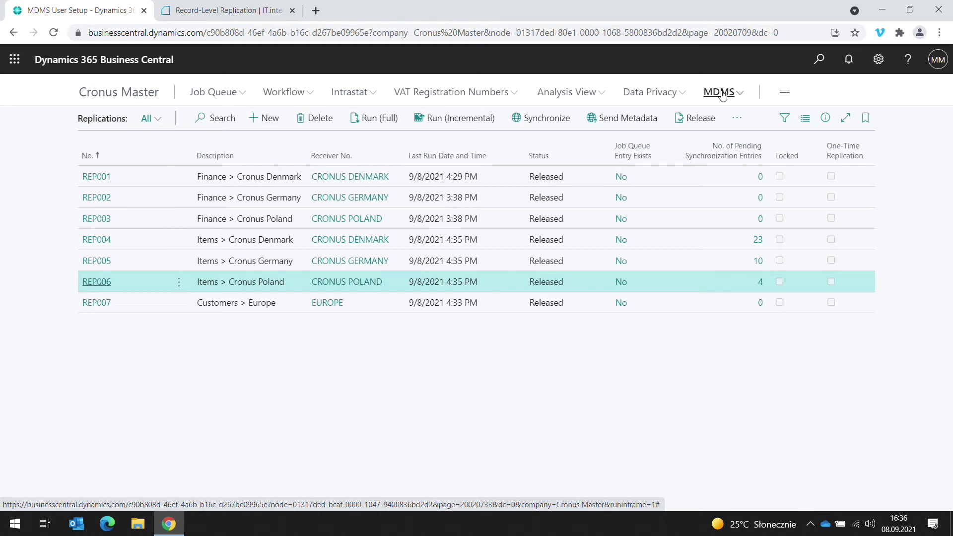
Step: Open MDMS Setup in edit mode, check the Block Record Deletion and Block Record Renaming options, and close the setup
{"action": "left_click", "coordinate": [721, 94]}
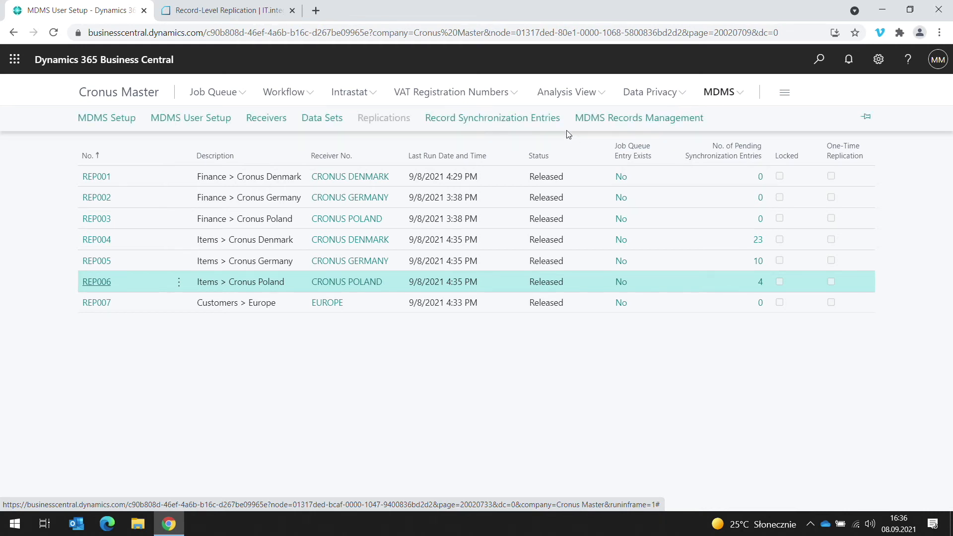
{"action": "left_click", "coordinate": [132, 121]}
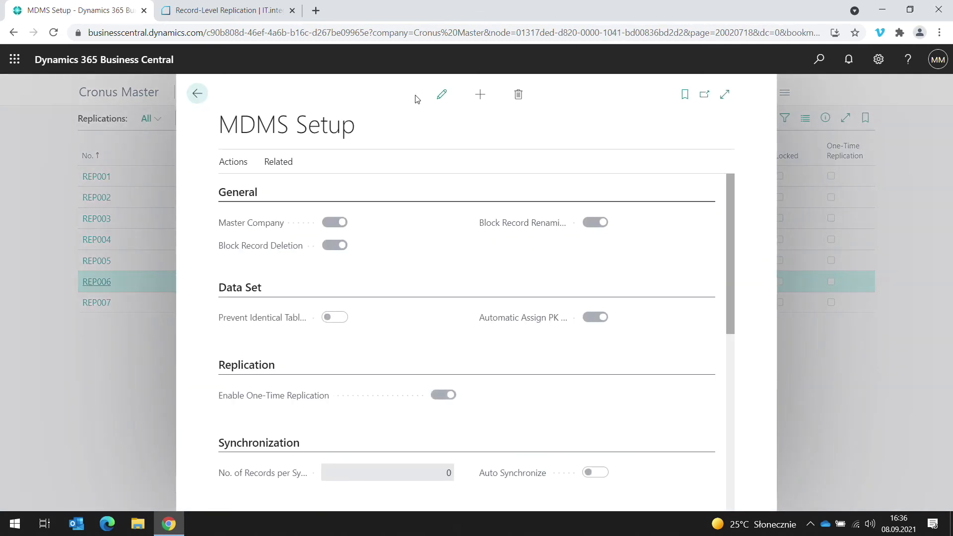
{"action": "left_click", "coordinate": [441, 94]}
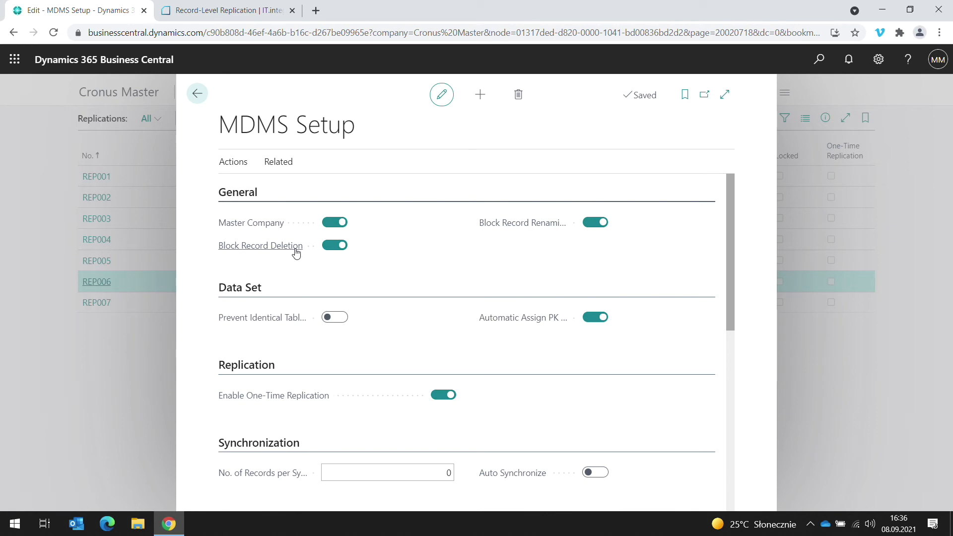
{"action": "mouse_move", "coordinate": [517, 229]}
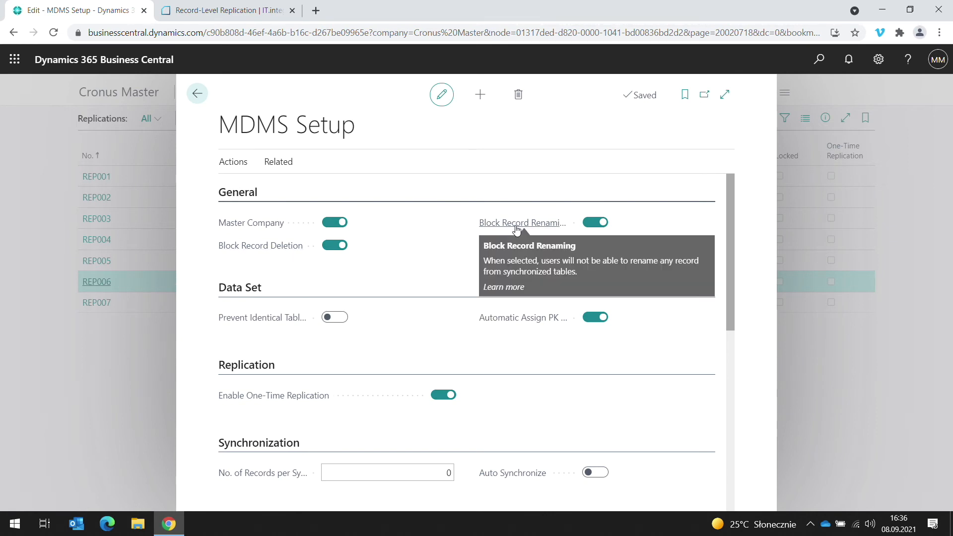
{"action": "left_click", "coordinate": [134, 332]}
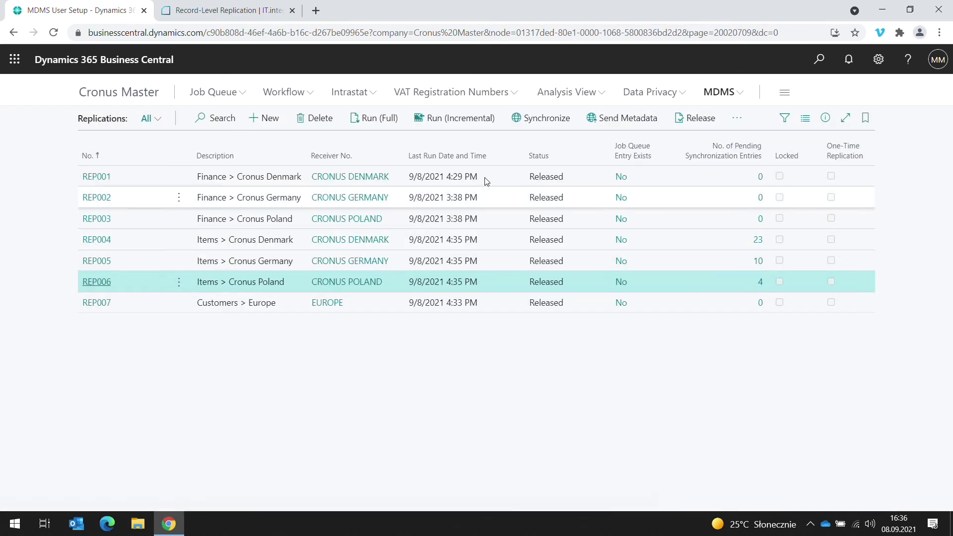
Step: Open MDMS User Setup and remove the MDMS Super User right from the second user in the list
{"action": "left_click", "coordinate": [717, 91]}
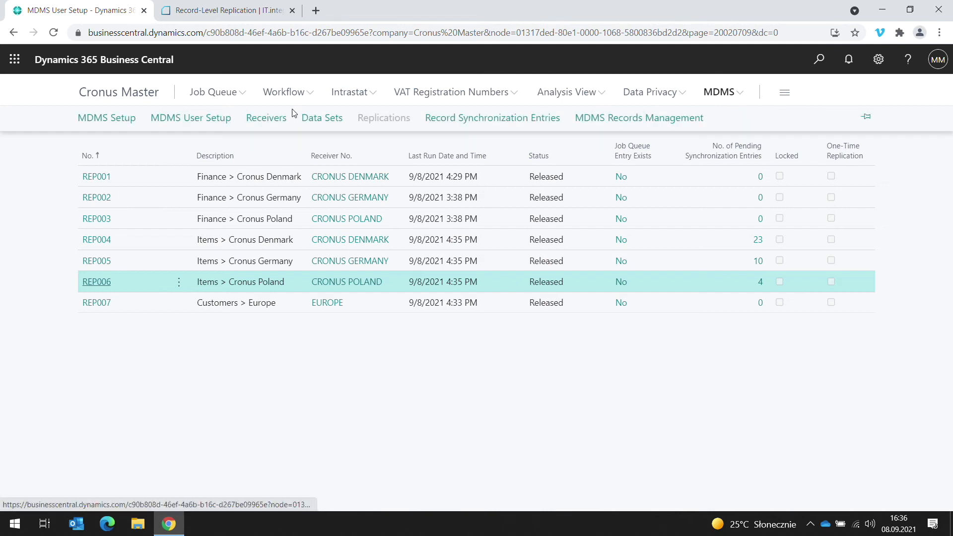
{"action": "left_click", "coordinate": [217, 120]}
{"action": "left_click", "coordinate": [375, 119]}
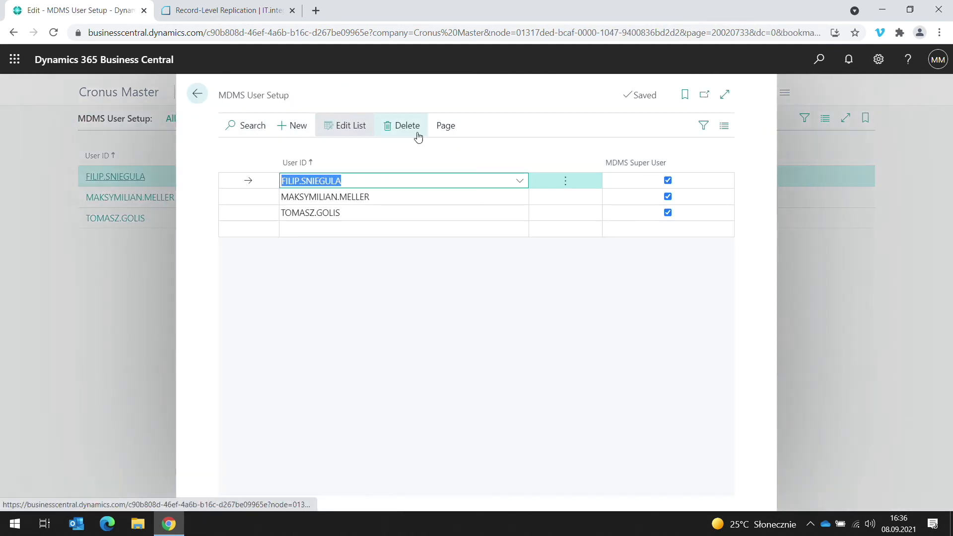
{"action": "left_click", "coordinate": [667, 197]}
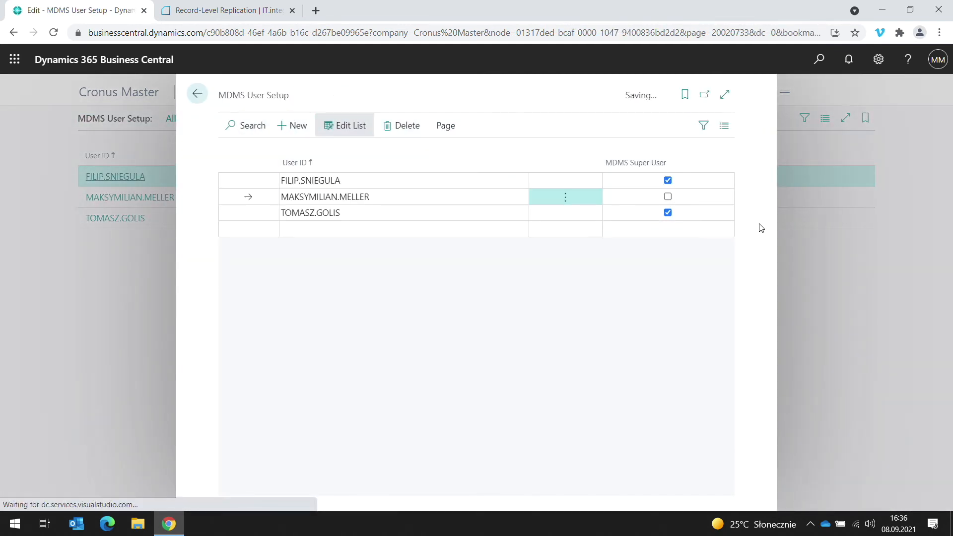
{"action": "left_click", "coordinate": [796, 273]}
Step: Search for "payment terms" and open the Payment Terms list
{"action": "left_click", "coordinate": [820, 61]}
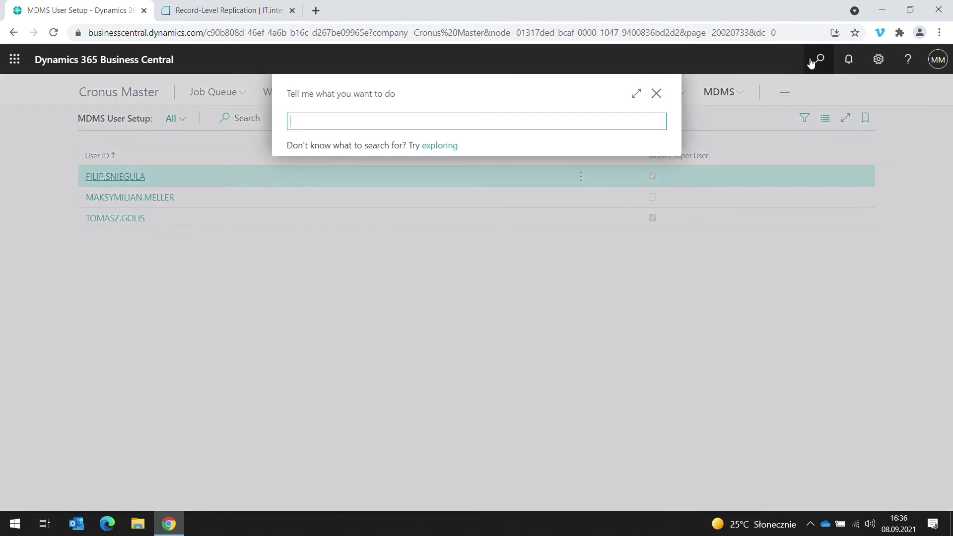
{"action": "type", "text": "payment terms"}
{"action": "left_click", "coordinate": [423, 179]}
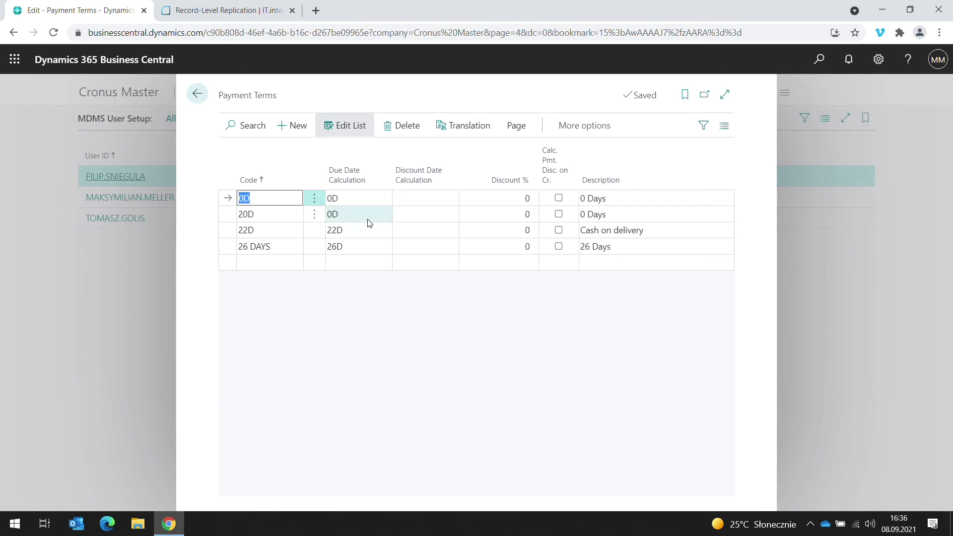
Step: Try to delete the payment term 26 DAYS, then refresh the page to discard the change
{"action": "left_click", "coordinate": [302, 252]}
{"action": "left_click", "coordinate": [314, 246]}
{"action": "left_click", "coordinate": [311, 268]}
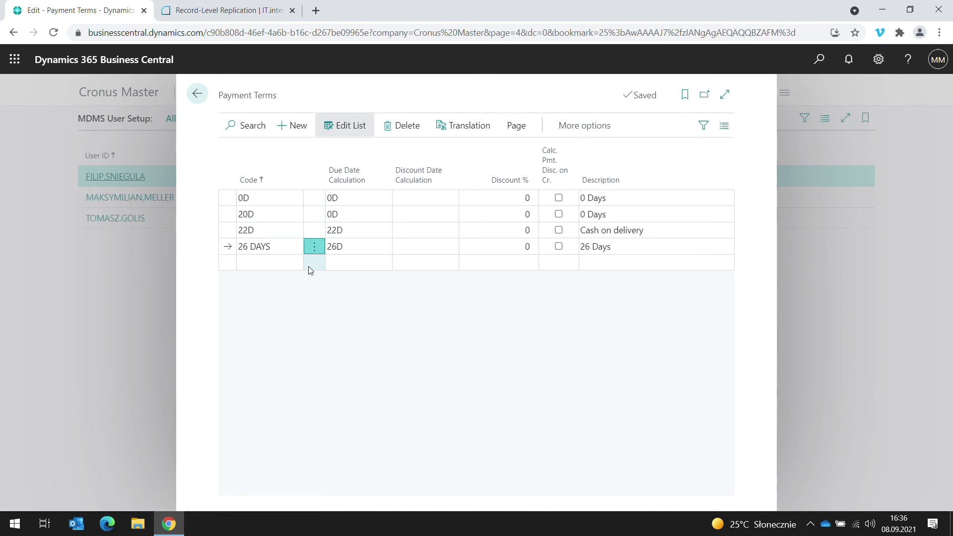
{"action": "left_click", "coordinate": [532, 321]}
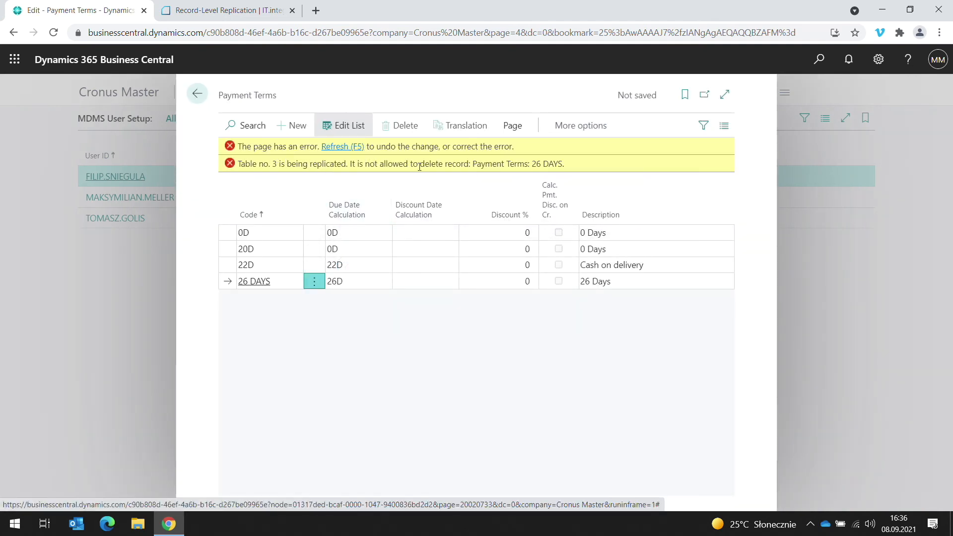
{"action": "left_click", "coordinate": [357, 148]}
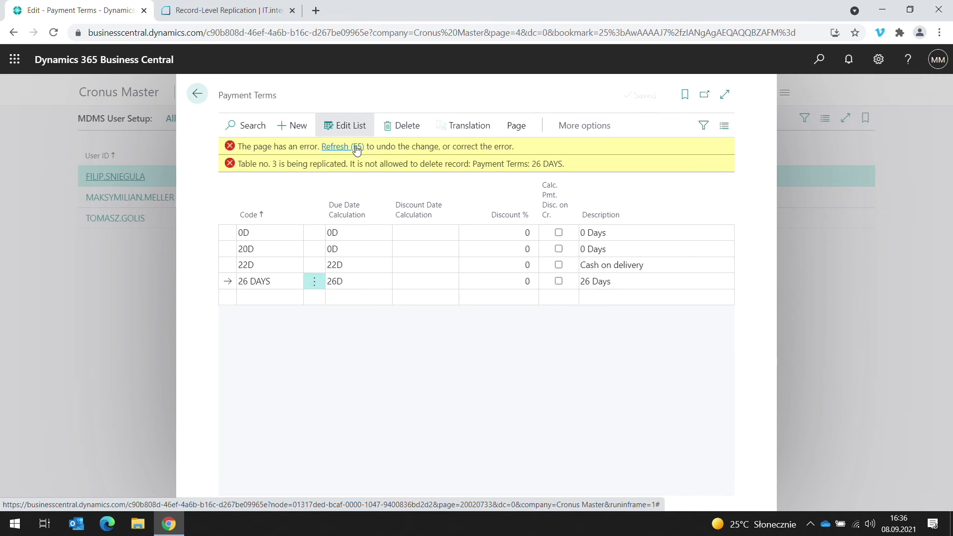
Step: Try to rename the payment term 26 DAYS to "26 DAYS A", then leave Payment Terms without saving
{"action": "left_click", "coordinate": [291, 248]}
{"action": "left_click", "coordinate": [290, 249]}
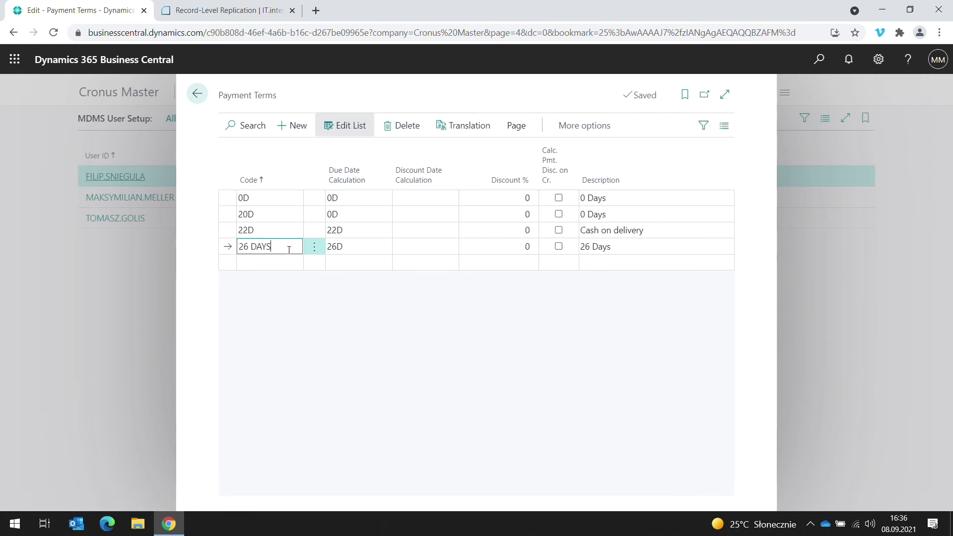
{"action": "type", "text": "A"}
{"action": "key", "text": "Tab"}
{"action": "left_click", "coordinate": [529, 323]}
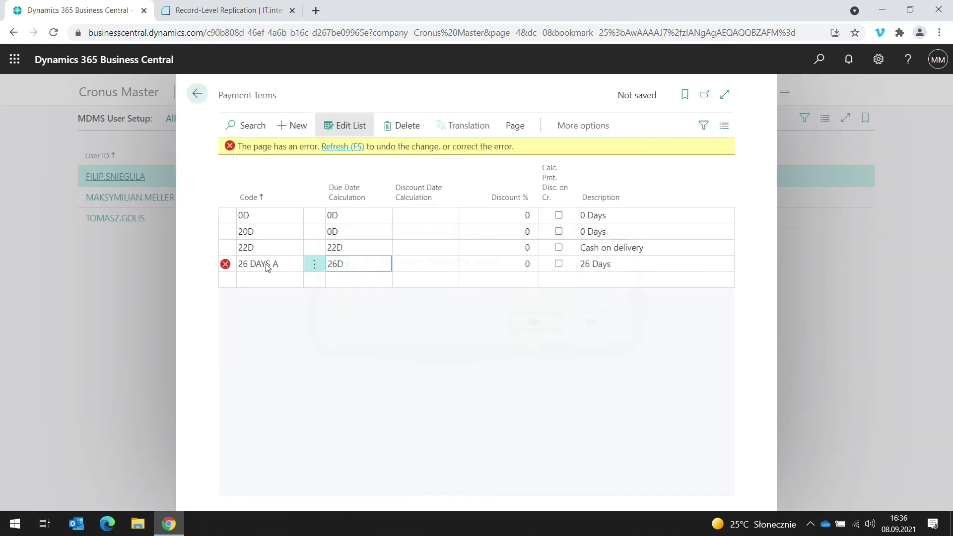
{"action": "mouse_move", "coordinate": [229, 265]}
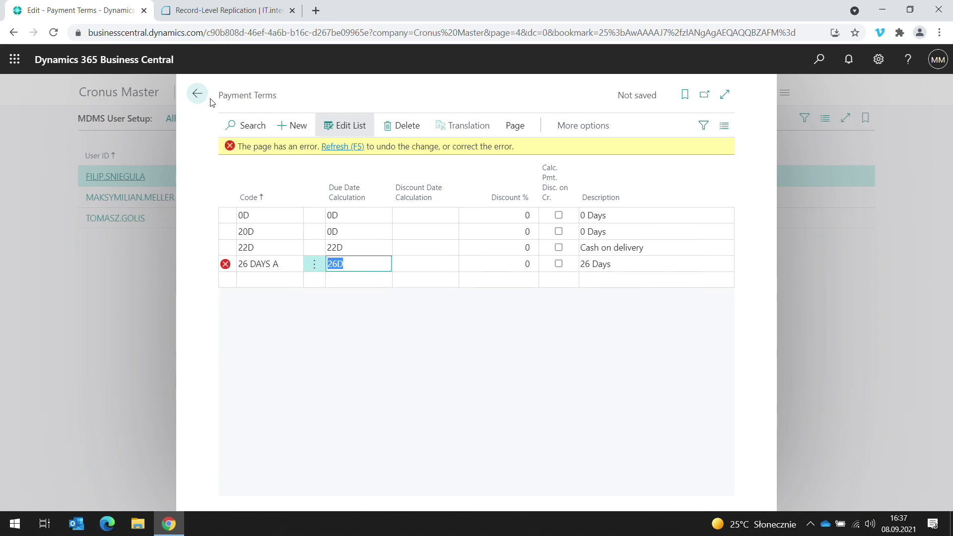
{"action": "left_click", "coordinate": [196, 94]}
{"action": "left_click", "coordinate": [534, 330]}
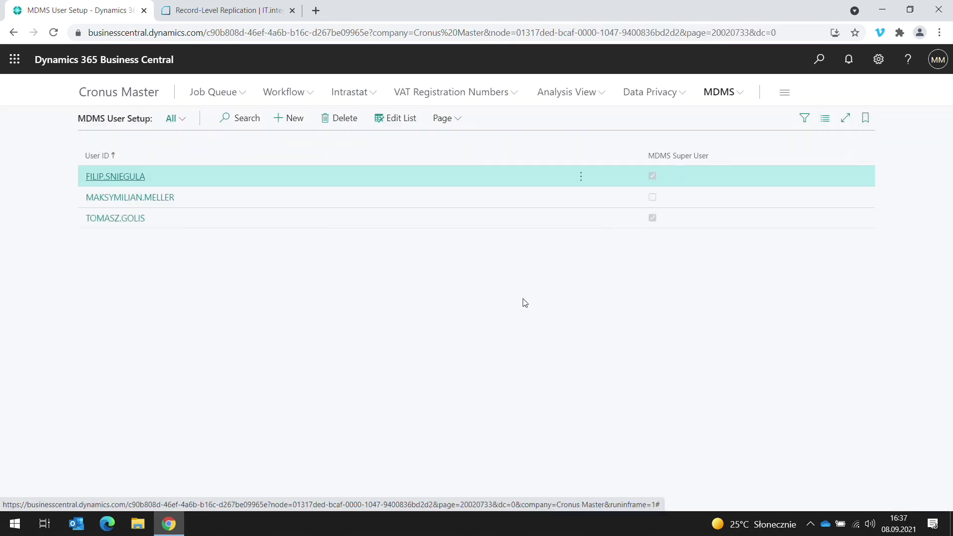
Step: Grant the second user in MDMS User Setup the MDMS Super User right and close the editable list
{"action": "left_click", "coordinate": [395, 119]}
{"action": "left_click", "coordinate": [667, 196]}
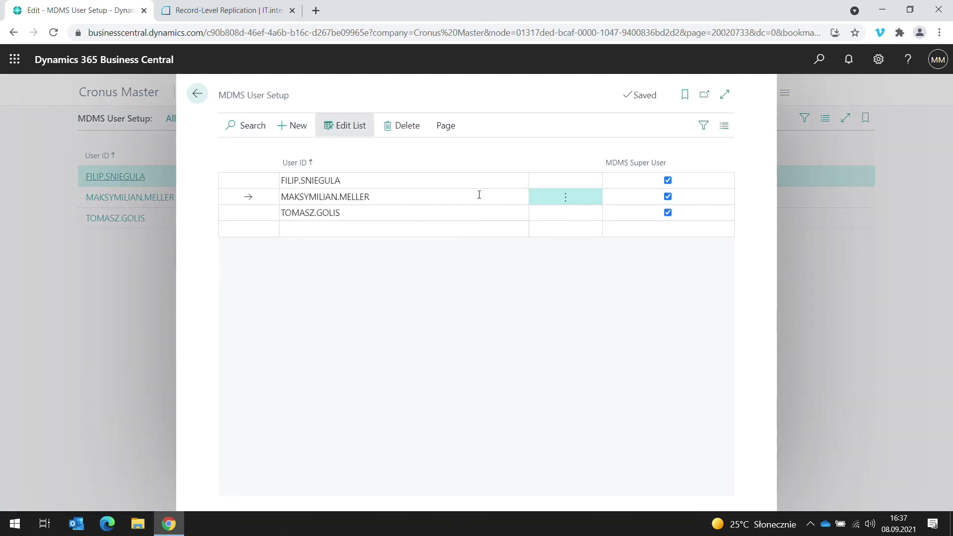
{"action": "left_click", "coordinate": [820, 268]}
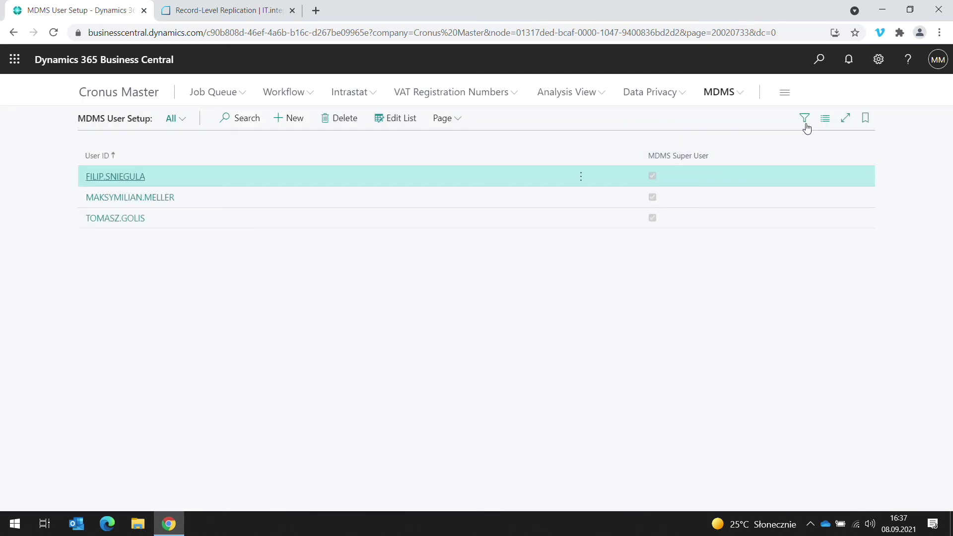
Step: Search for "payment terms" and open the Payment Terms list from MDMS User Setup
{"action": "left_click", "coordinate": [819, 60]}
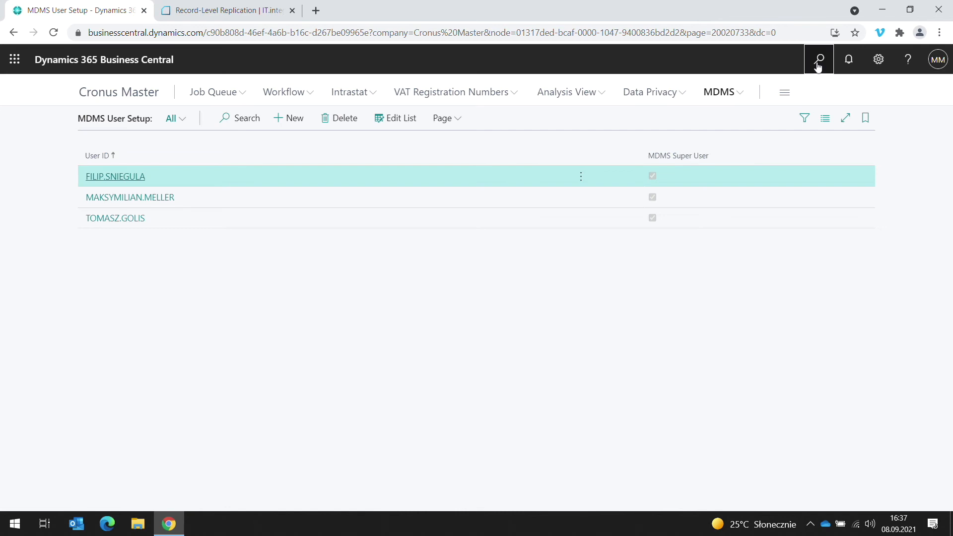
{"action": "type", "text": "payment terms"}
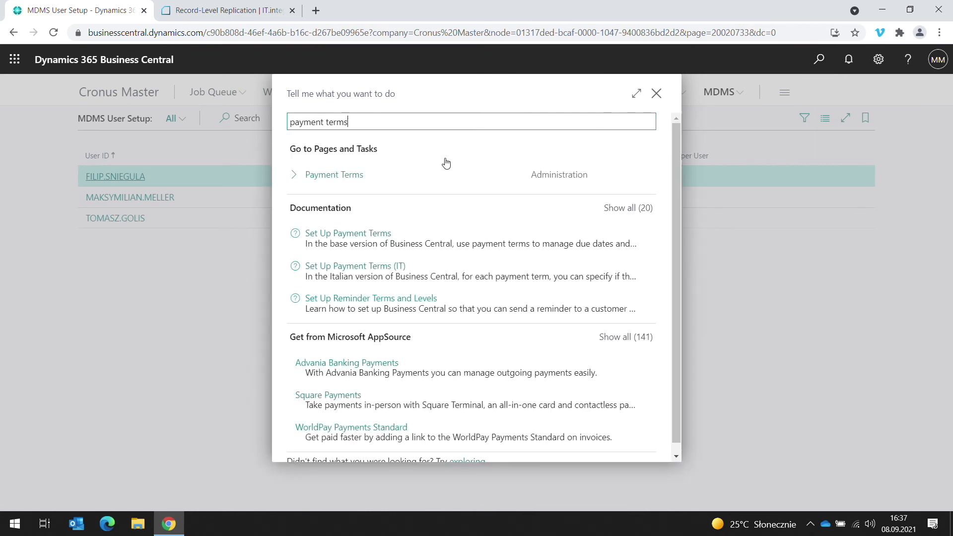
{"action": "left_click", "coordinate": [422, 174]}
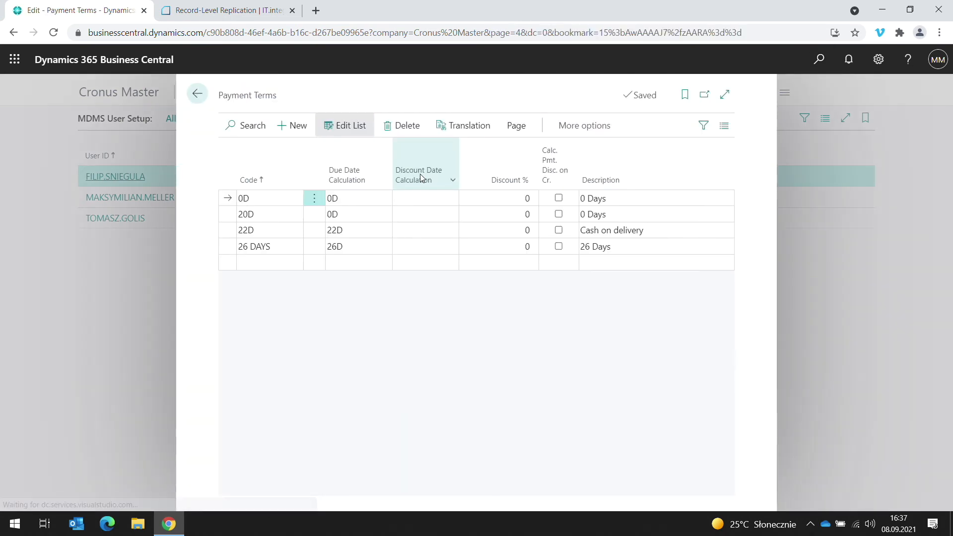
Step: Delete the payment term 26 DAYS and confirm its deletion in all companies it was sent to
{"action": "left_click", "coordinate": [314, 247]}
{"action": "left_click", "coordinate": [278, 266]}
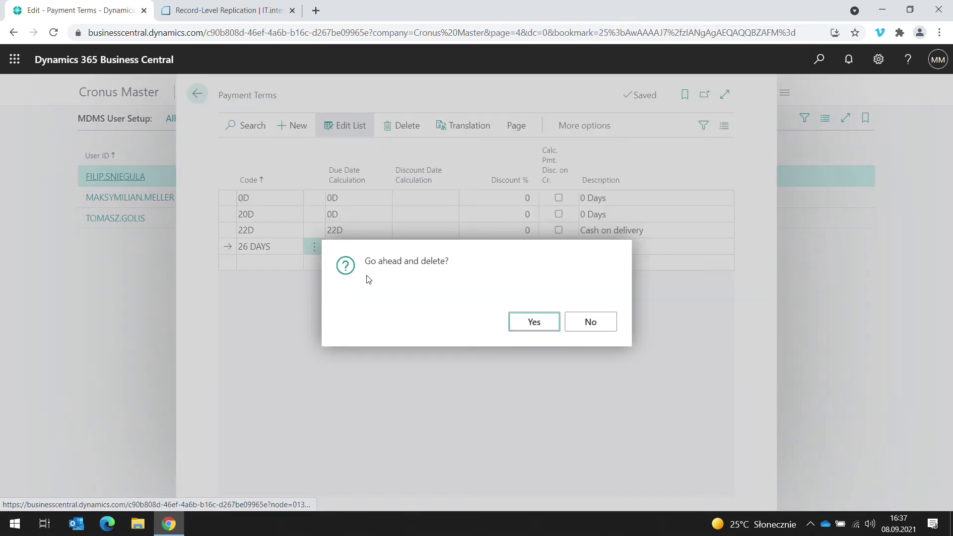
{"action": "left_click", "coordinate": [514, 326]}
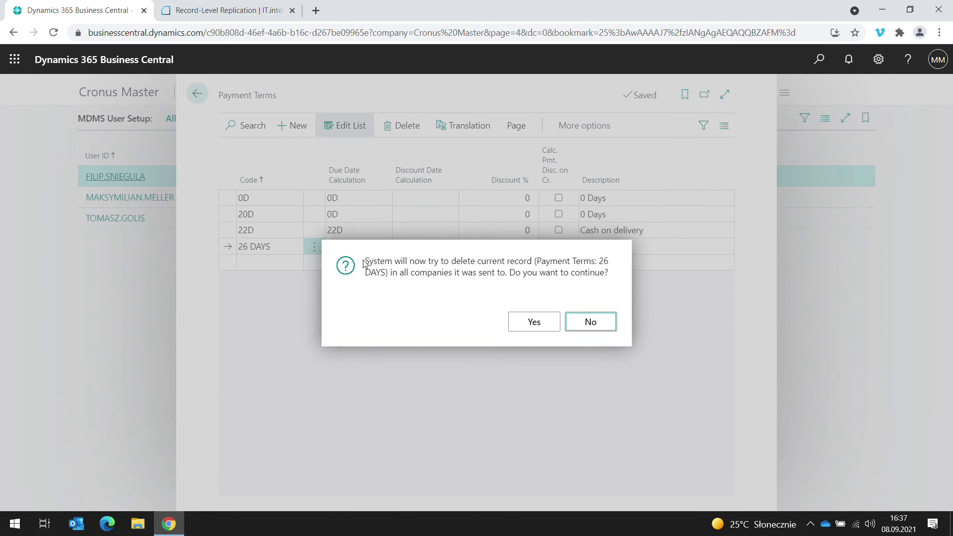
{"action": "left_click_drag", "start_coordinate": [367, 266], "coordinate": [506, 276]}
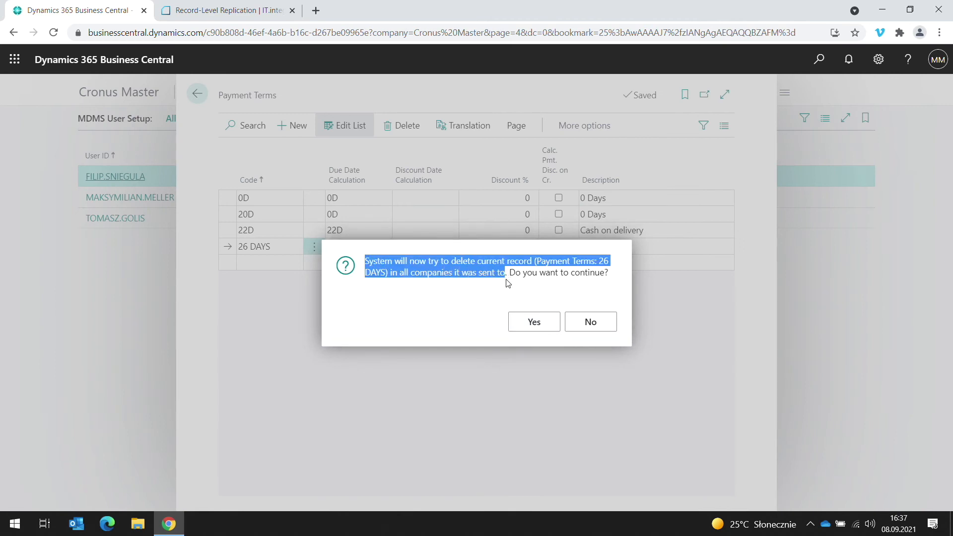
{"action": "left_click", "coordinate": [512, 280]}
{"action": "left_click_drag", "start_coordinate": [392, 278], "coordinate": [505, 281]}
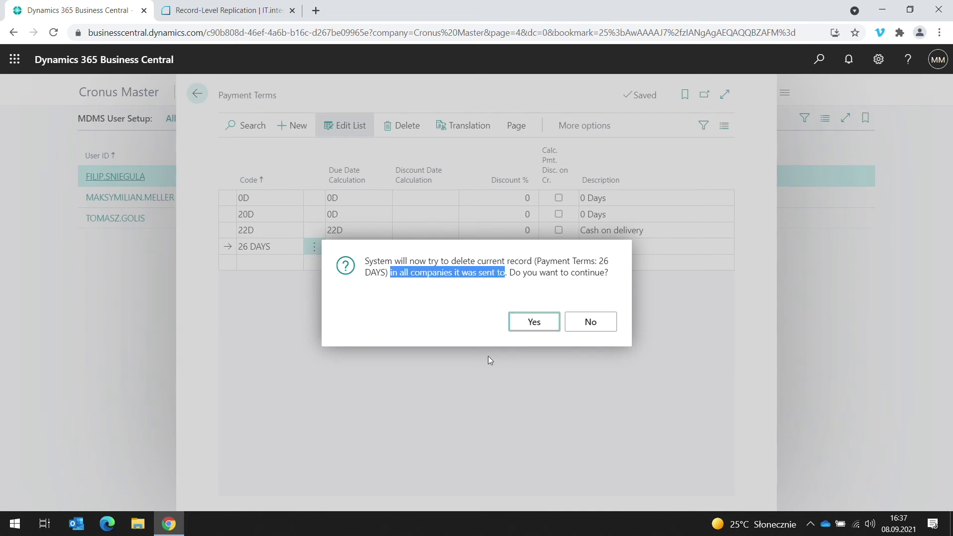
{"action": "key", "text": "Return"}
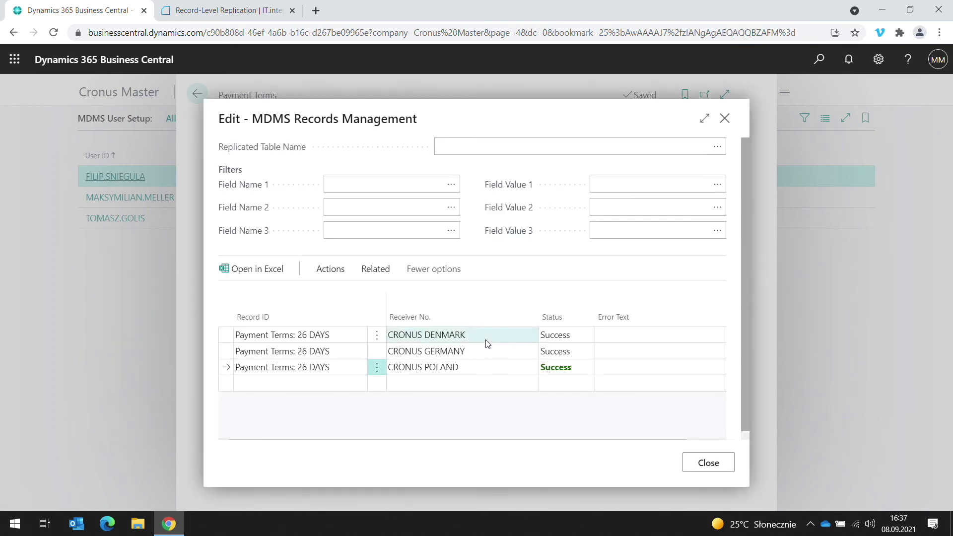
Step: Check the deletion status for each receiver of 26 DAYS, and close the results and the Payment Terms list
{"action": "left_click", "coordinate": [526, 346]}
{"action": "left_click", "coordinate": [560, 340]}
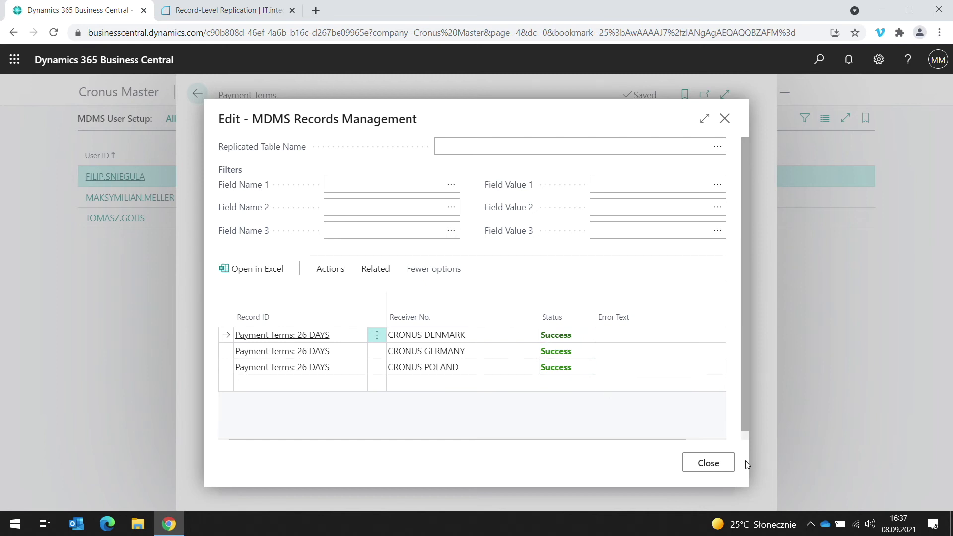
{"action": "left_click", "coordinate": [728, 463]}
{"action": "left_click", "coordinate": [263, 232]}
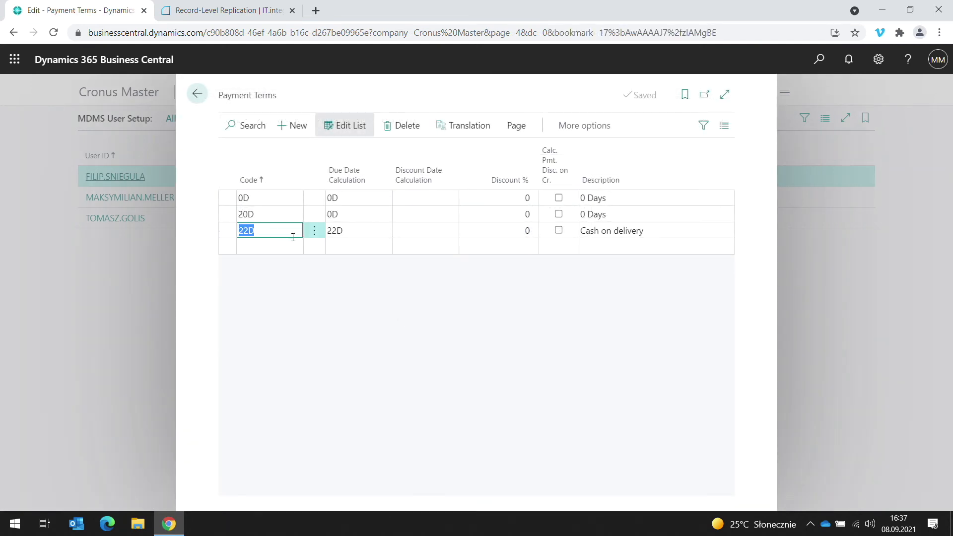
{"action": "left_click", "coordinate": [812, 291]}
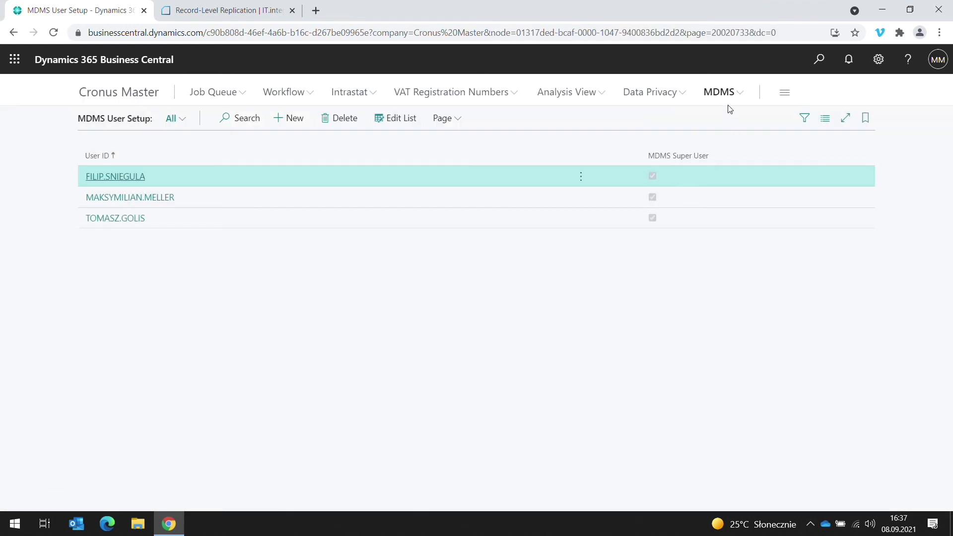
Step: Open MDMS Records Management and set the Replicated Table Name to Payment Terms
{"action": "left_click", "coordinate": [740, 97]}
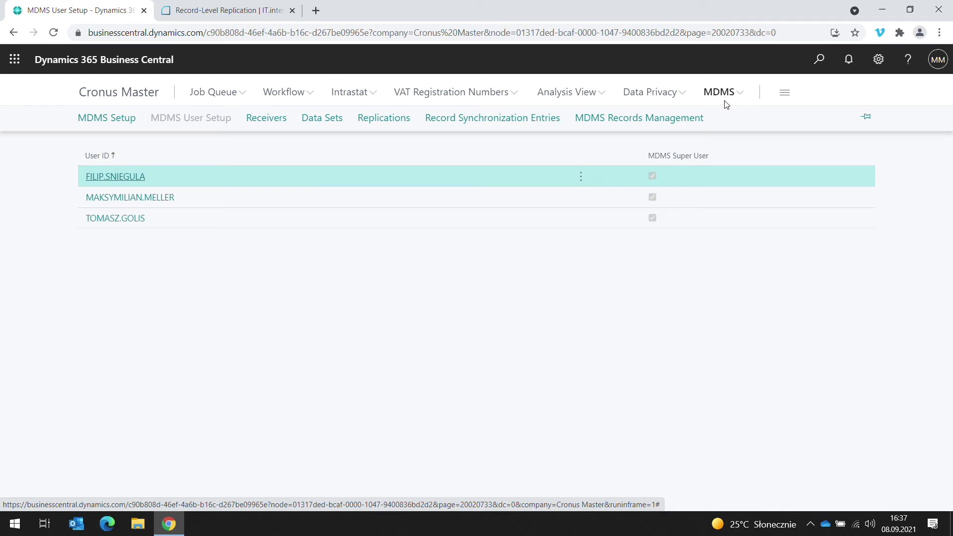
{"action": "left_click", "coordinate": [696, 119]}
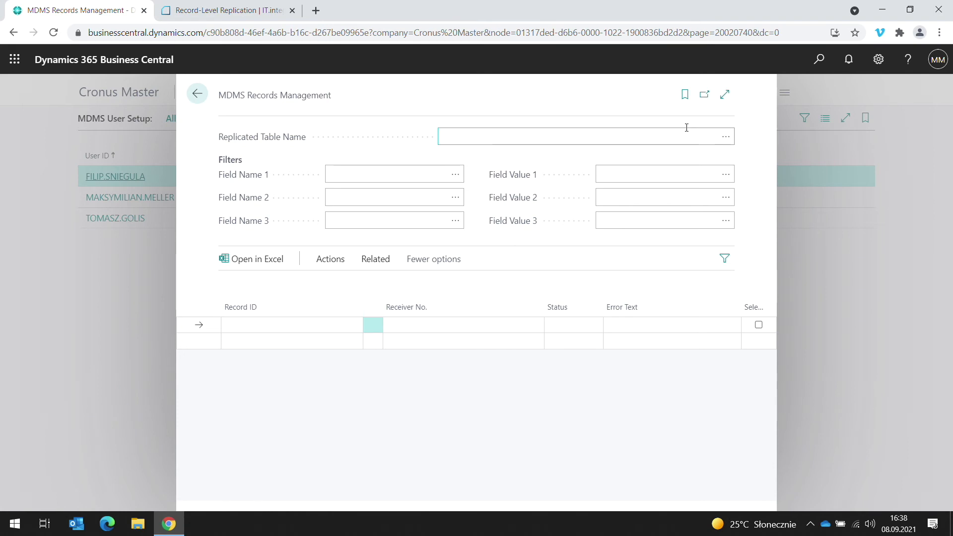
{"action": "left_click", "coordinate": [725, 137]}
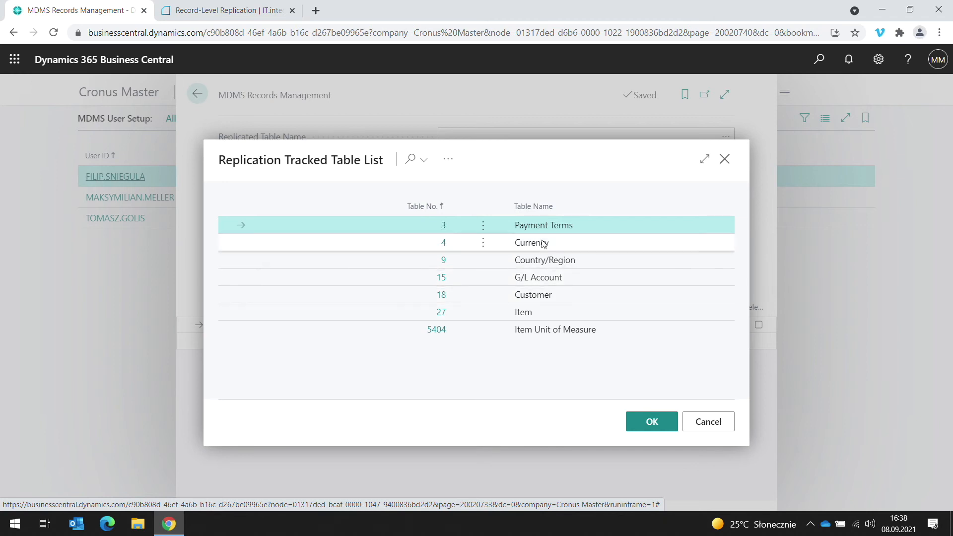
{"action": "left_click", "coordinate": [644, 422]}
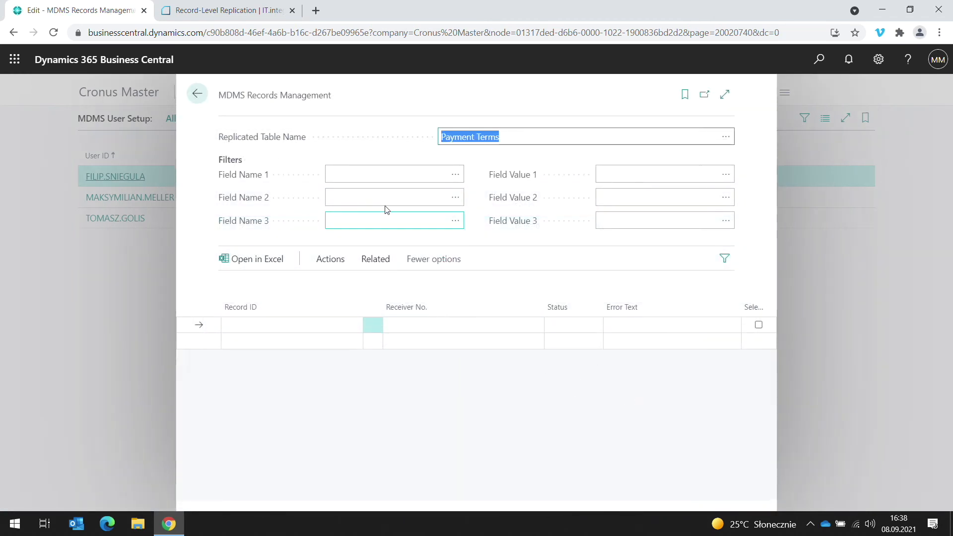
Step: Look through the Payment Terms fields available for Field Name 1, leaving the filter empty
{"action": "left_click", "coordinate": [374, 175]}
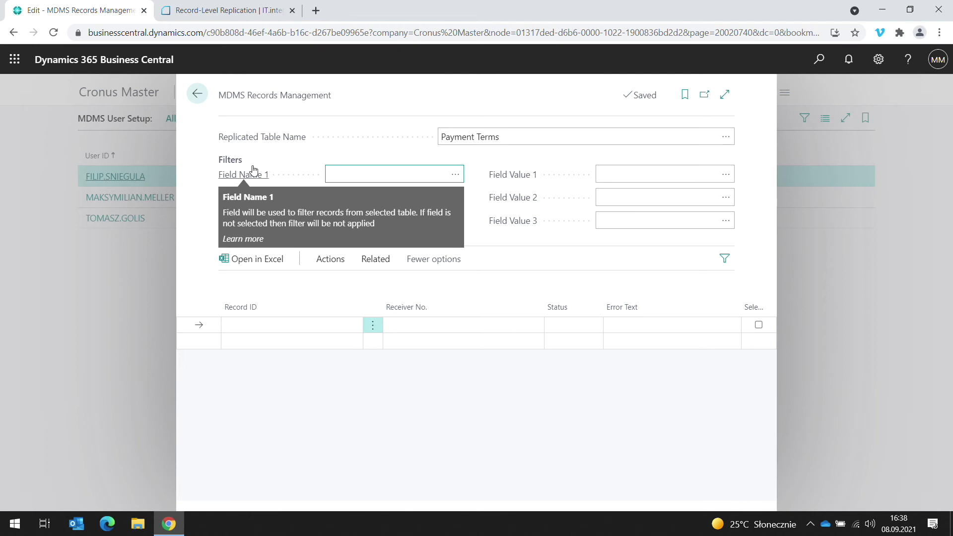
{"action": "left_click", "coordinate": [454, 176]}
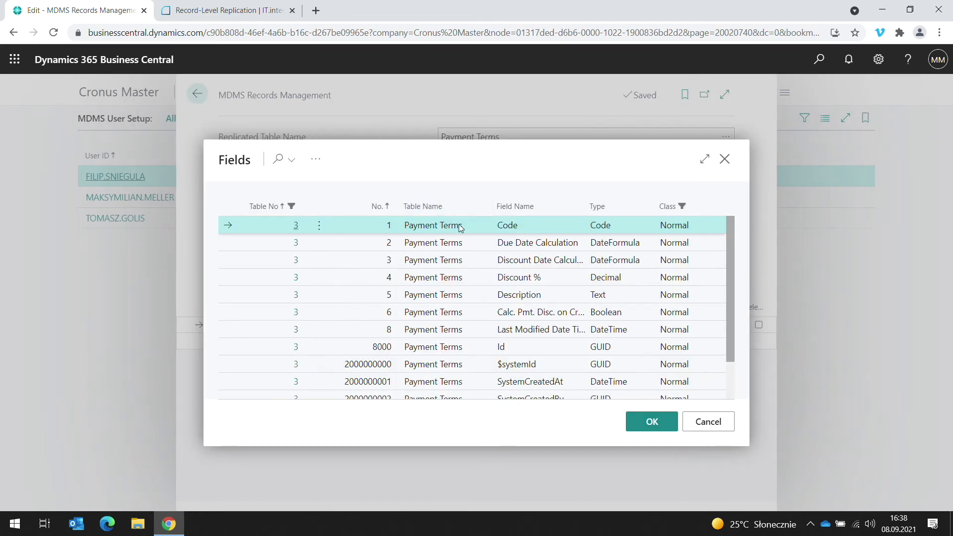
{"action": "double_click", "coordinate": [513, 228]}
{"action": "left_click", "coordinate": [607, 175]}
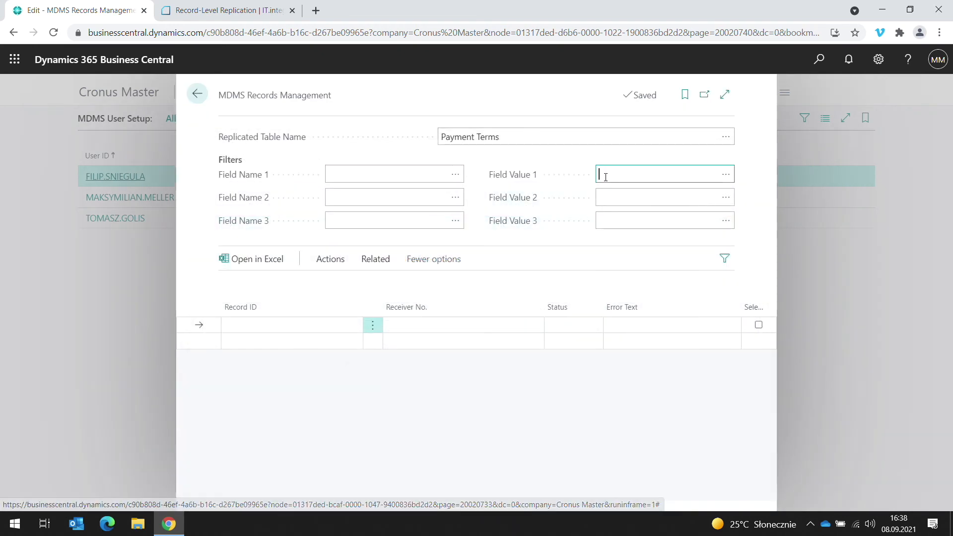
Step: Load the replicated Payment Terms records and look over the 0D record and its receiver lines
{"action": "left_click", "coordinate": [328, 260]}
{"action": "left_click", "coordinate": [261, 283]}
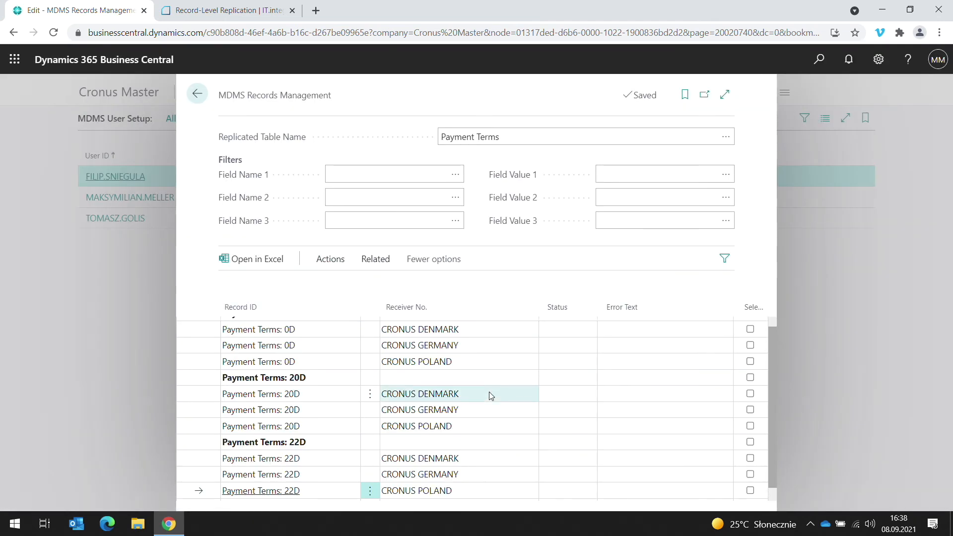
{"action": "scroll", "coordinate": [522, 390], "scroll_direction": "up", "scroll_amount": 1}
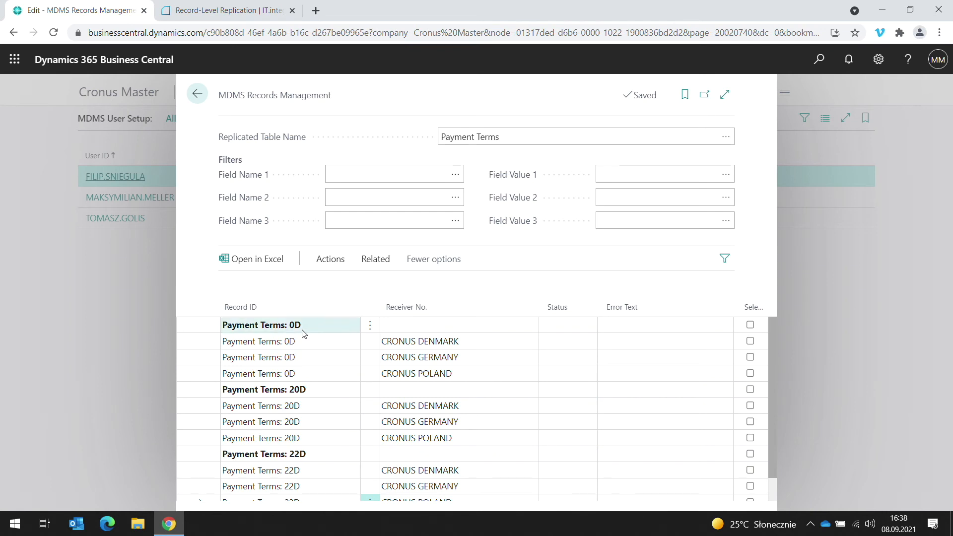
{"action": "left_click", "coordinate": [239, 347]}
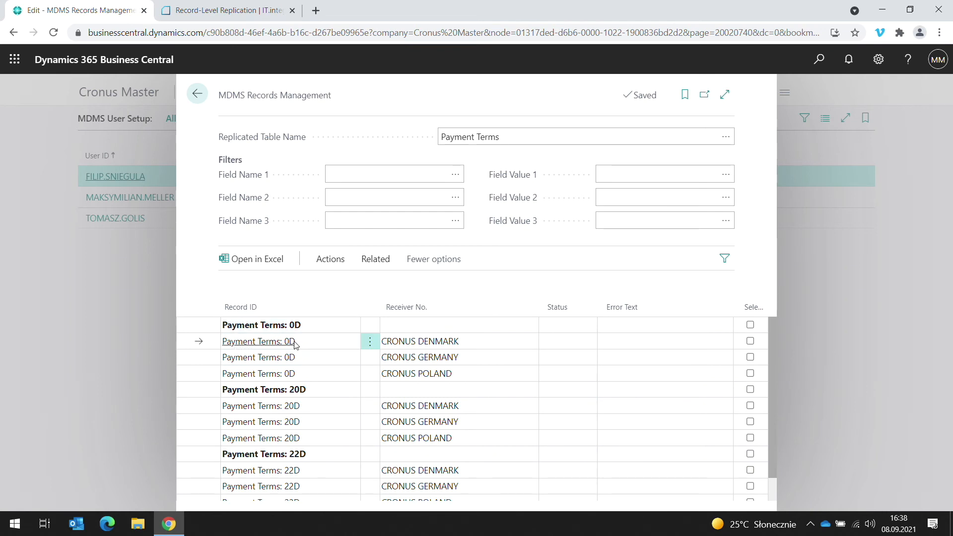
{"action": "left_click", "coordinate": [407, 343]}
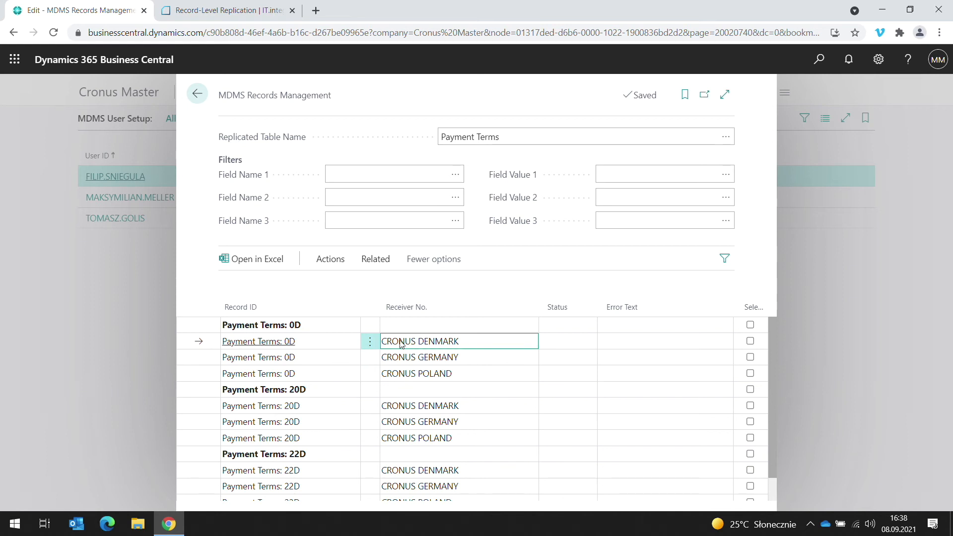
{"action": "left_click", "coordinate": [417, 327]}
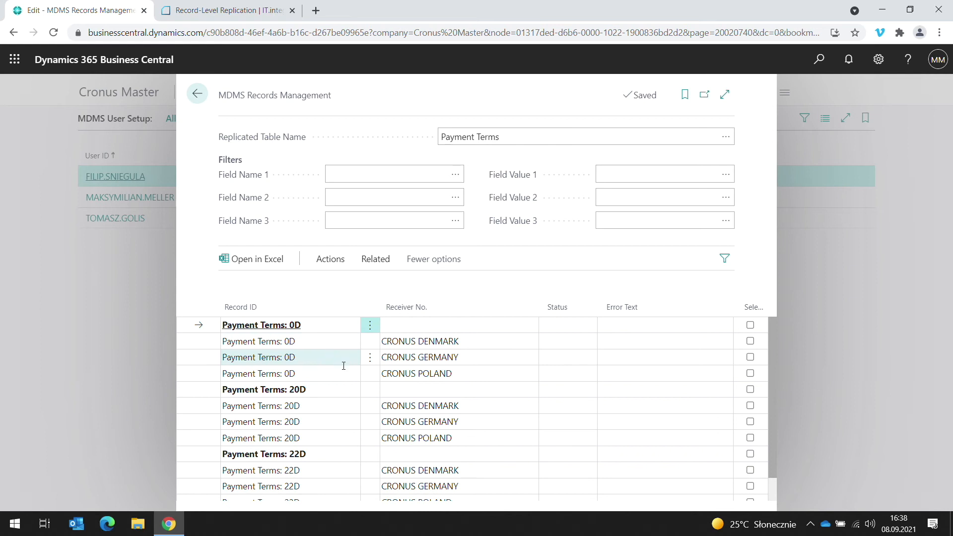
Step: Mark 22D for CRONUS POLAND, 20D with its three receiver lines, and the main 0D record as selected
{"action": "scroll", "coordinate": [363, 382], "scroll_direction": "down", "scroll_amount": 1}
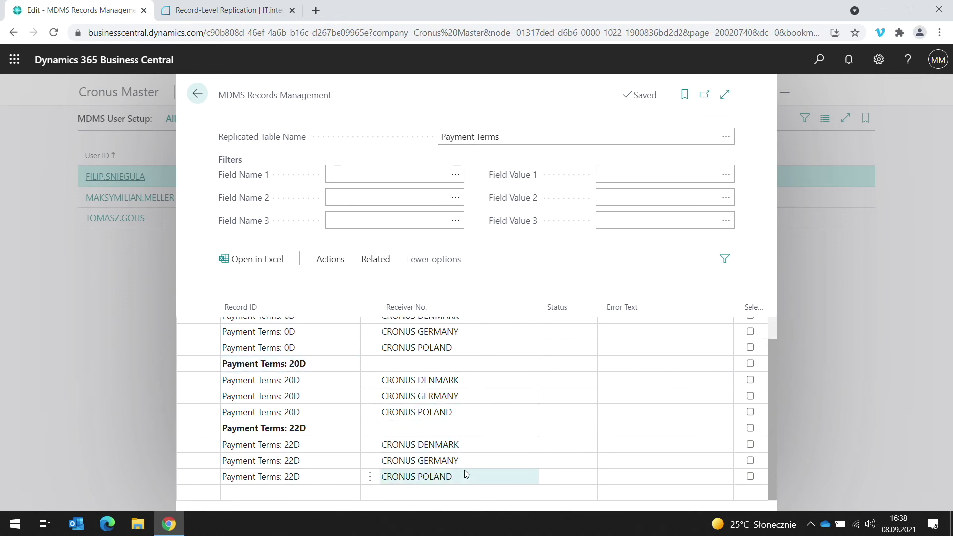
{"action": "left_click", "coordinate": [751, 477]}
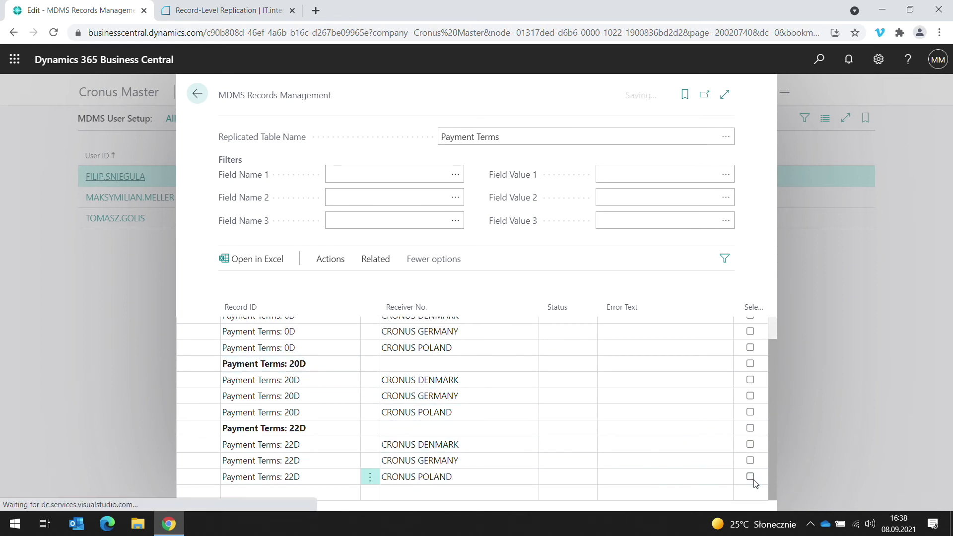
{"action": "left_click", "coordinate": [750, 412]}
{"action": "left_click", "coordinate": [750, 395]}
{"action": "left_click", "coordinate": [750, 379]}
{"action": "left_click", "coordinate": [751, 364]}
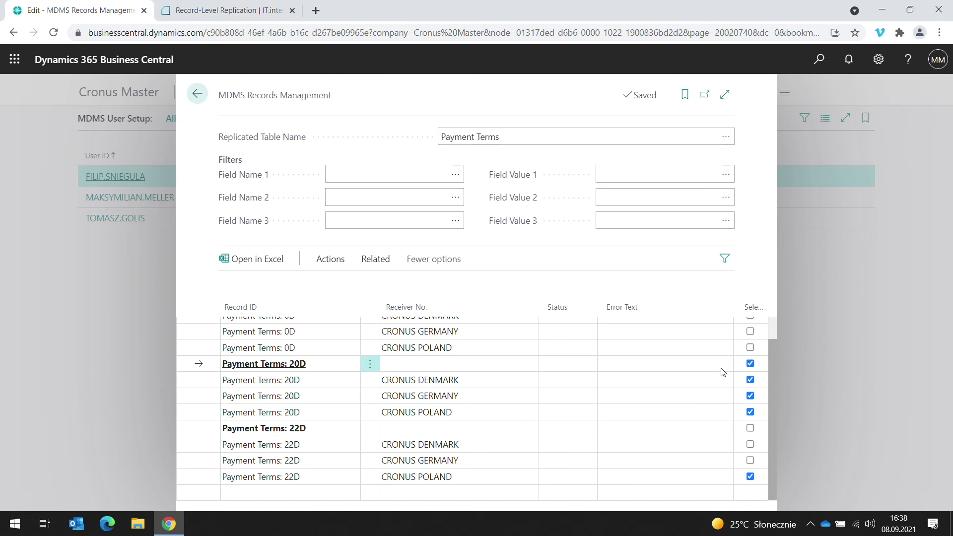
{"action": "scroll", "coordinate": [709, 370], "scroll_direction": "up", "scroll_amount": 1}
{"action": "left_click", "coordinate": [750, 325]}
{"action": "scroll", "coordinate": [671, 388], "scroll_direction": "down", "scroll_amount": 1}
{"action": "scroll", "coordinate": [671, 388], "scroll_direction": "up", "scroll_amount": 1}
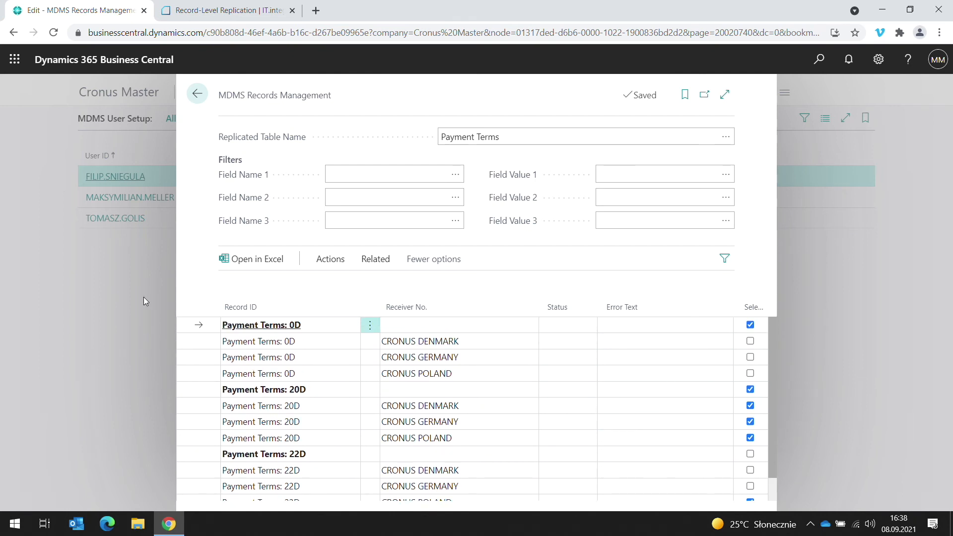
Step: Delete the selected Payment Terms records and confirm the deletion
{"action": "left_click", "coordinate": [332, 260]}
{"action": "left_click", "coordinate": [334, 283]}
{"action": "left_click", "coordinate": [524, 322]}
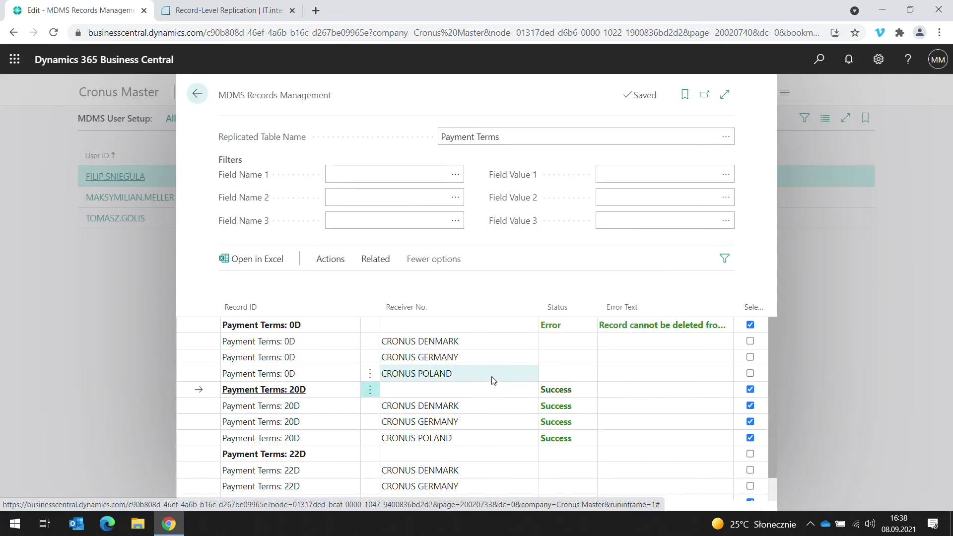
Step: Examine the deletion status and error text of the selected 22D, 20D and 0D lines
{"action": "scroll", "coordinate": [496, 385], "scroll_direction": "down", "scroll_amount": 2}
{"action": "left_click", "coordinate": [568, 479]}
{"action": "left_click", "coordinate": [570, 416]}
{"action": "left_click", "coordinate": [566, 368]}
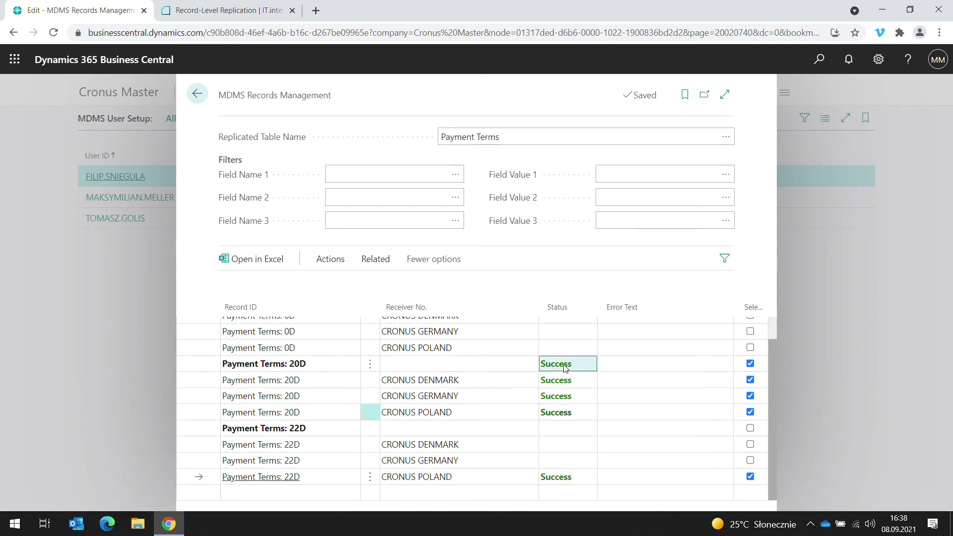
{"action": "scroll", "coordinate": [566, 368], "scroll_direction": "up", "scroll_amount": 1}
{"action": "left_click", "coordinate": [567, 359]}
{"action": "left_click", "coordinate": [569, 343]}
{"action": "left_click", "coordinate": [570, 326]}
{"action": "left_click", "coordinate": [571, 344]}
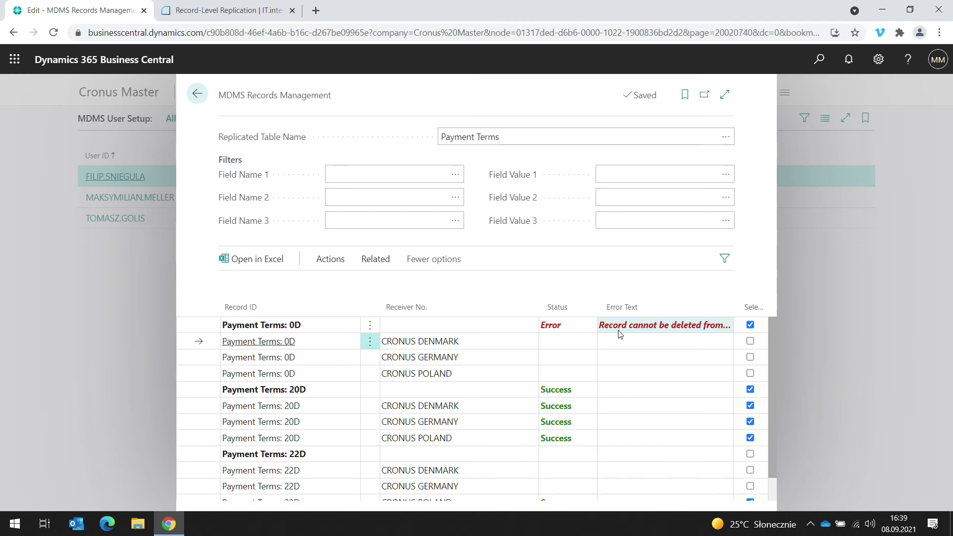
Step: Reload the list of replicated Payment Terms records and close MDMS Records Management
{"action": "left_click", "coordinate": [330, 259]}
{"action": "left_click", "coordinate": [265, 285]}
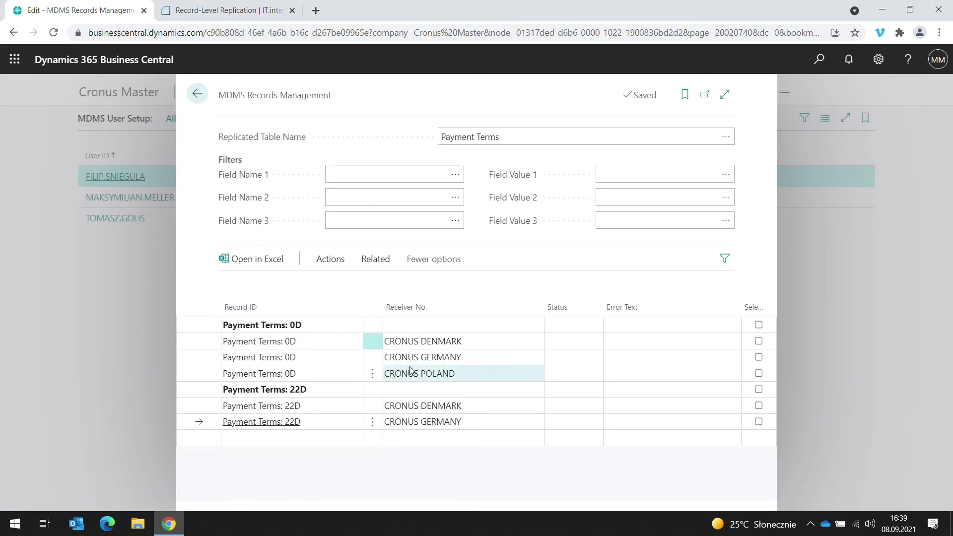
{"action": "left_click", "coordinate": [86, 329]}
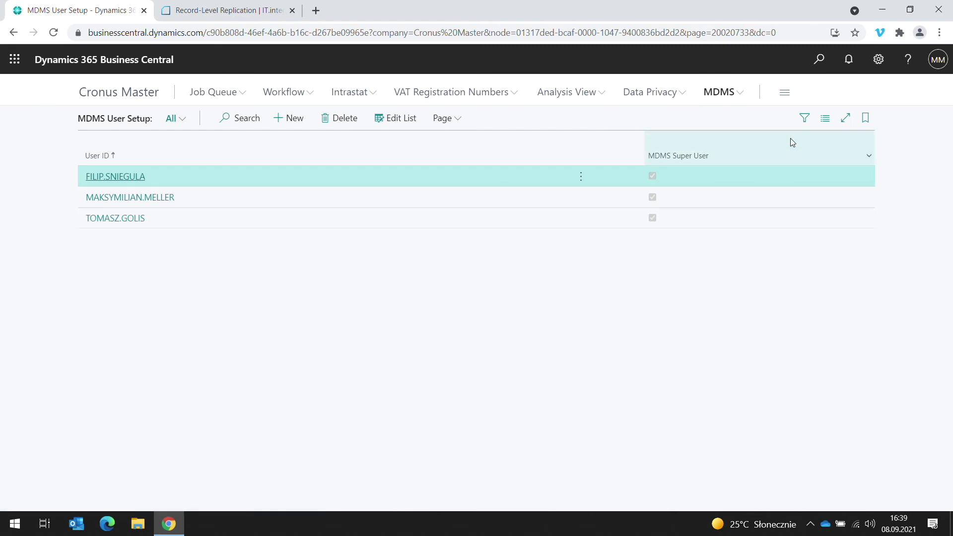
Step: Open Record Synchronization Entries and examine the Records Management delete entries for the payment terms
{"action": "left_click", "coordinate": [735, 99]}
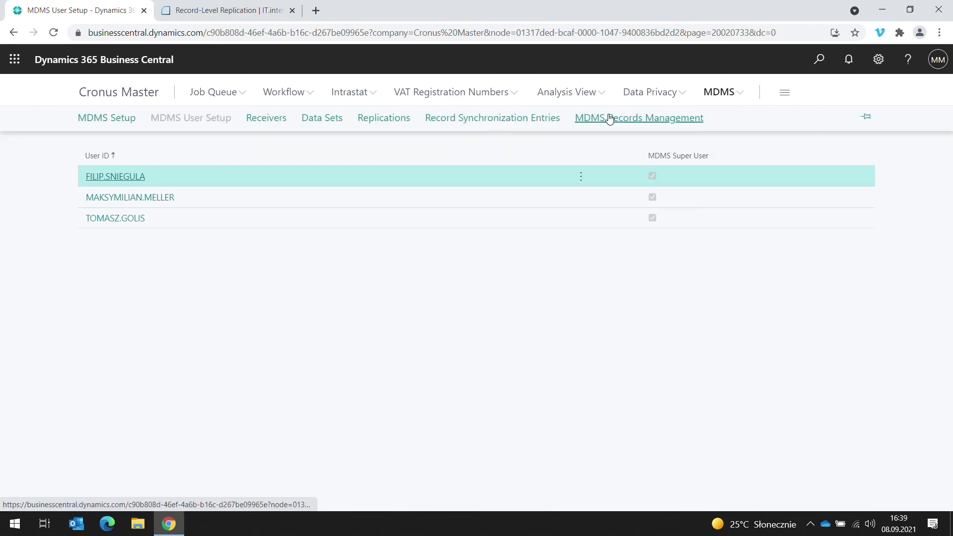
{"action": "left_click", "coordinate": [547, 123]}
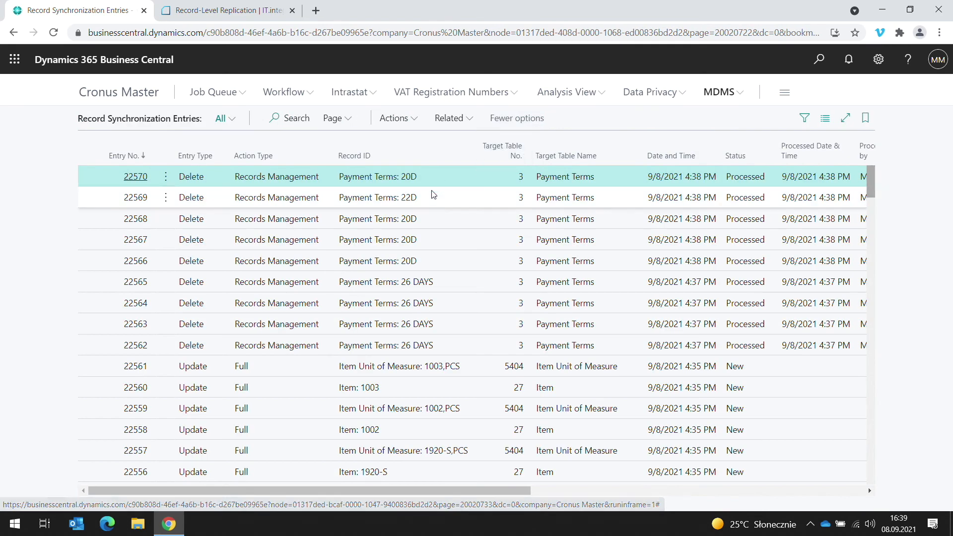
{"action": "left_click", "coordinate": [244, 261]}
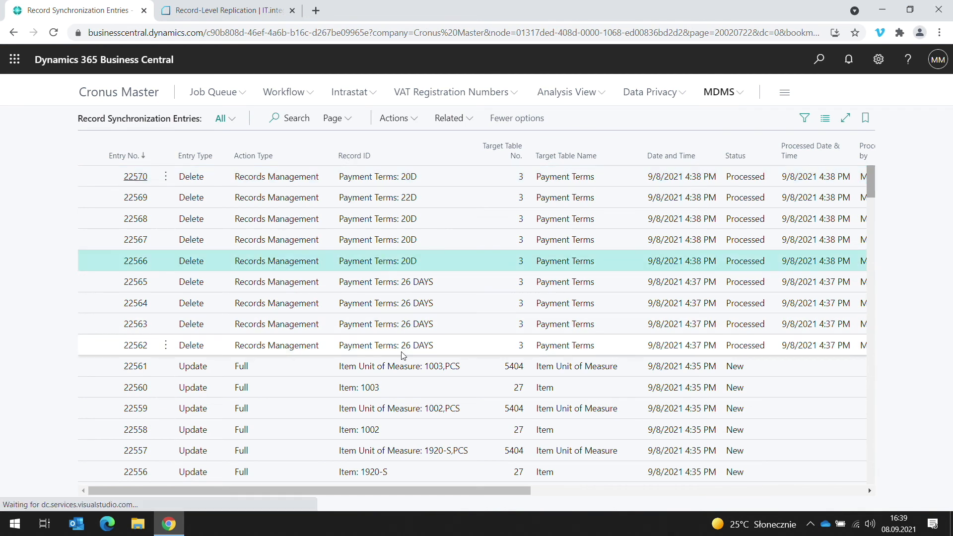
Step: Examine the processing details and receiver numbers of the Records Management delete entries for the payment terms
{"action": "left_click_drag", "start_coordinate": [498, 491], "coordinate": [833, 490]}
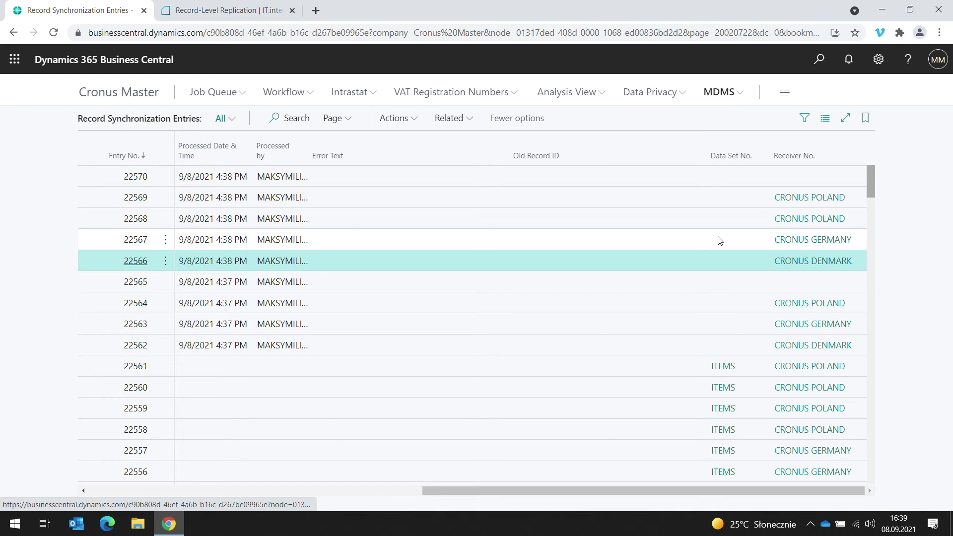
{"action": "left_click", "coordinate": [758, 241]}
{"action": "left_click", "coordinate": [793, 178]}
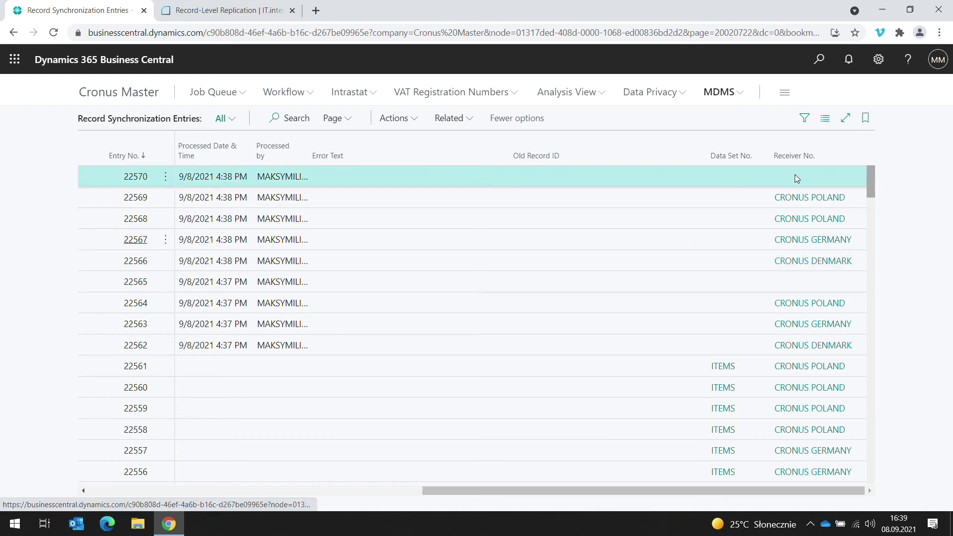
{"action": "left_click_drag", "start_coordinate": [732, 491], "coordinate": [283, 468]}
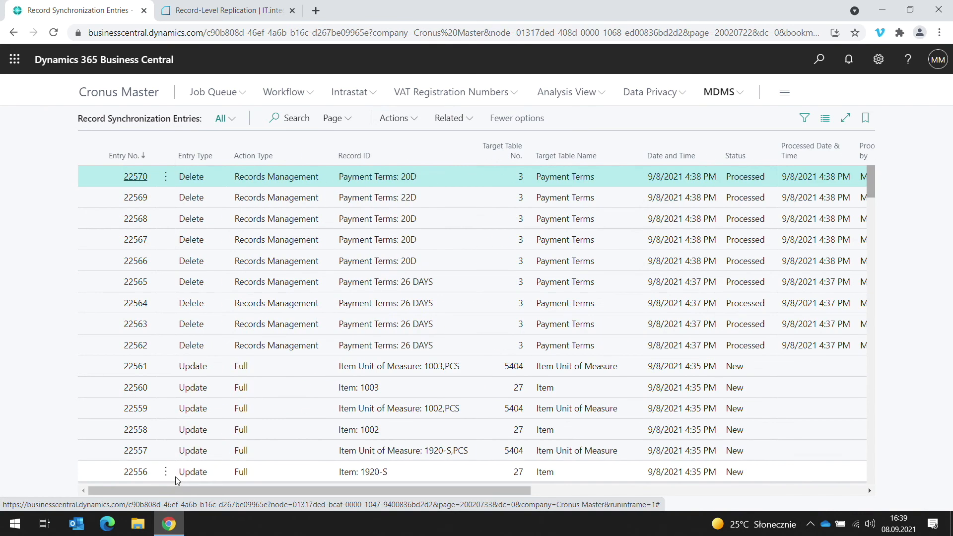
Step: Look up the MDMSItemsOneTimeReplication extension among the installed extensions, closing the list after viewing it
{"action": "left_click", "coordinate": [723, 93]}
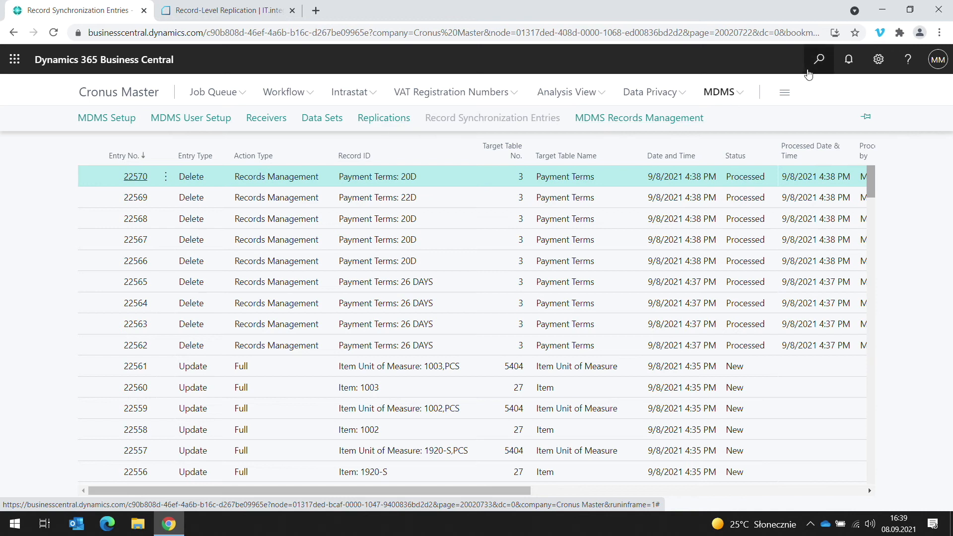
{"action": "left_click", "coordinate": [812, 66]}
{"action": "type", "text": "e"}
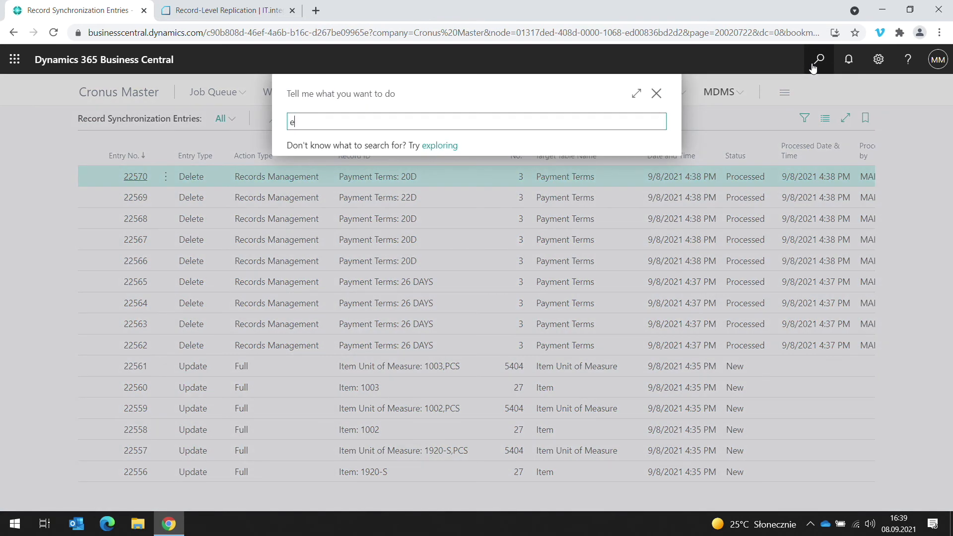
{"action": "type", "text": "xt m"}
{"action": "left_click", "coordinate": [409, 179]}
{"action": "scroll", "coordinate": [408, 298], "scroll_direction": "down", "scroll_amount": 4}
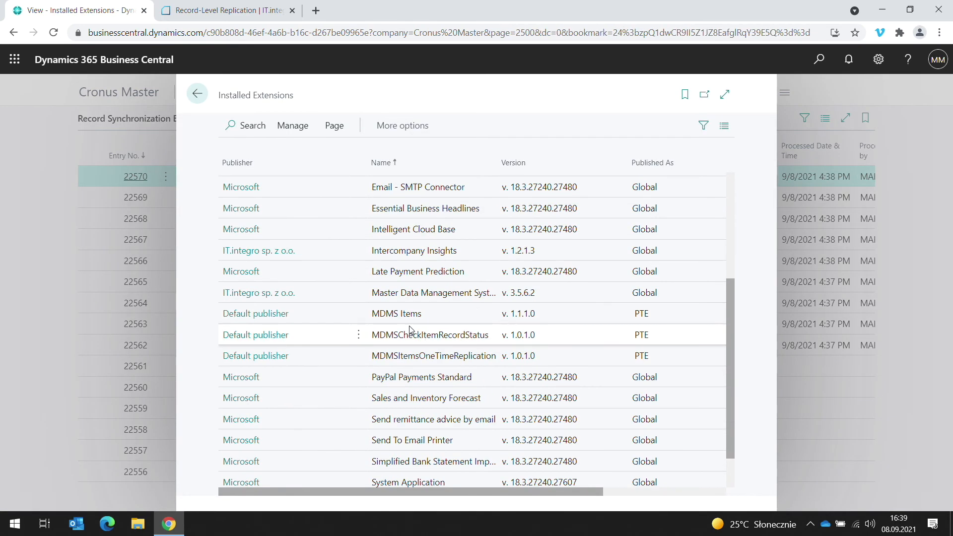
{"action": "left_click", "coordinate": [403, 360]}
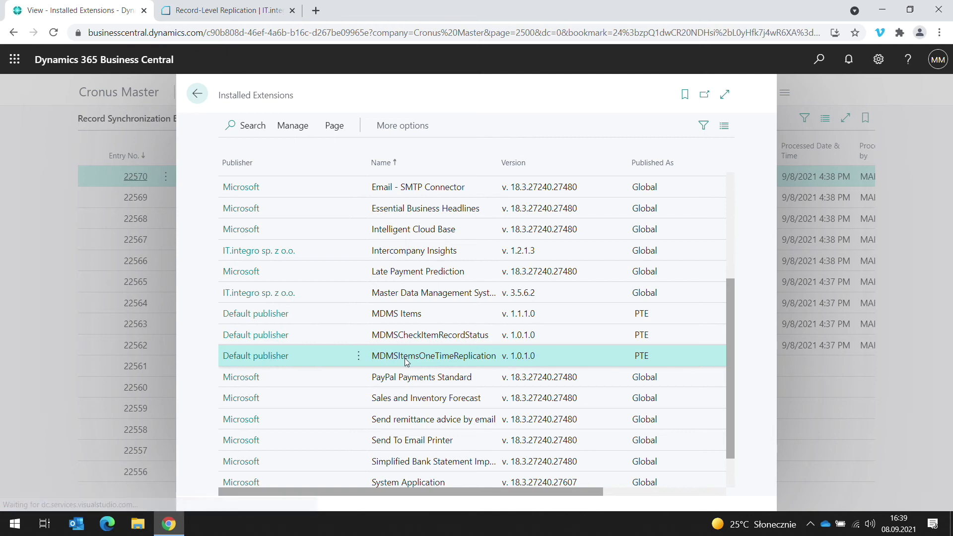
{"action": "key", "text": "Escape"}
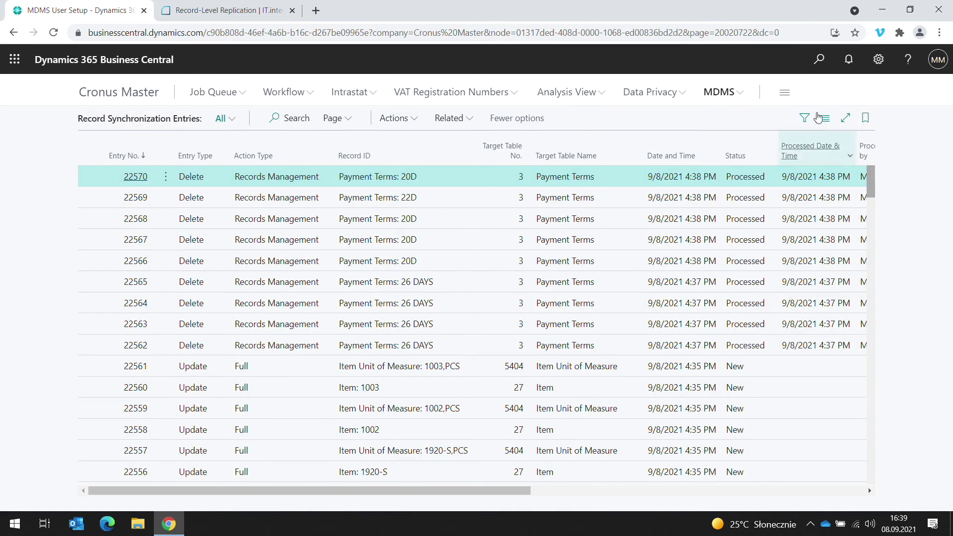
Step: Open the Items list and run One-Time Replication for items 1000 through 1003
{"action": "left_click", "coordinate": [821, 62]}
{"action": "type", "text": "item"}
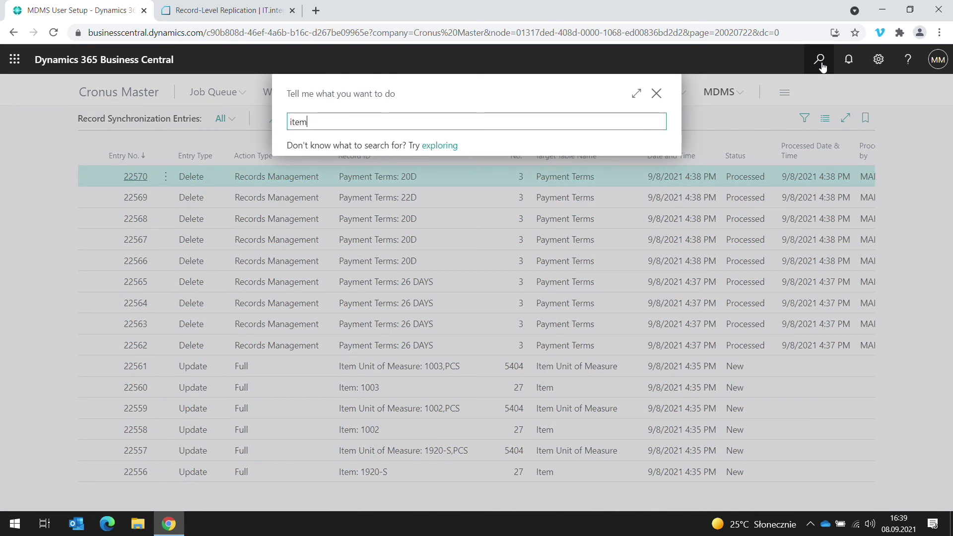
{"action": "left_click", "coordinate": [363, 180]}
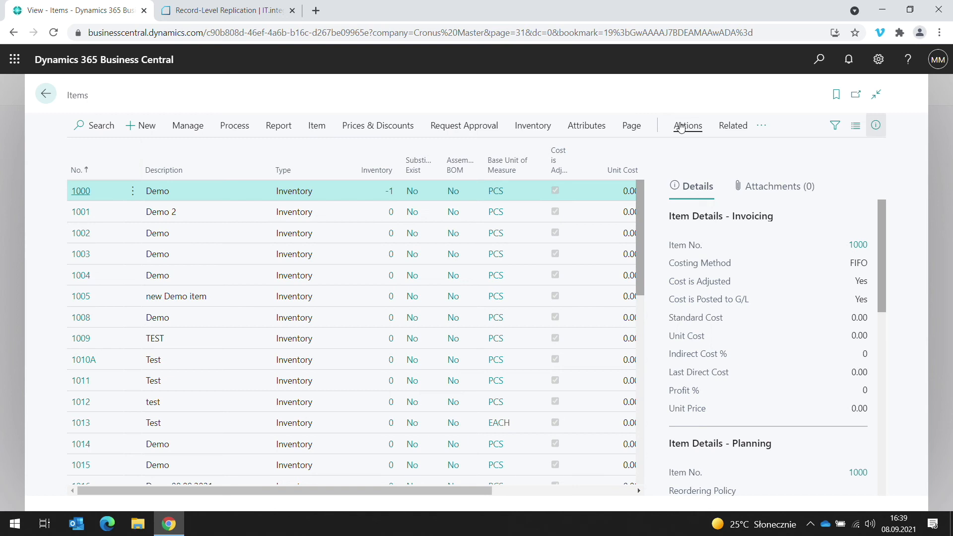
{"action": "left_click", "coordinate": [687, 125]}
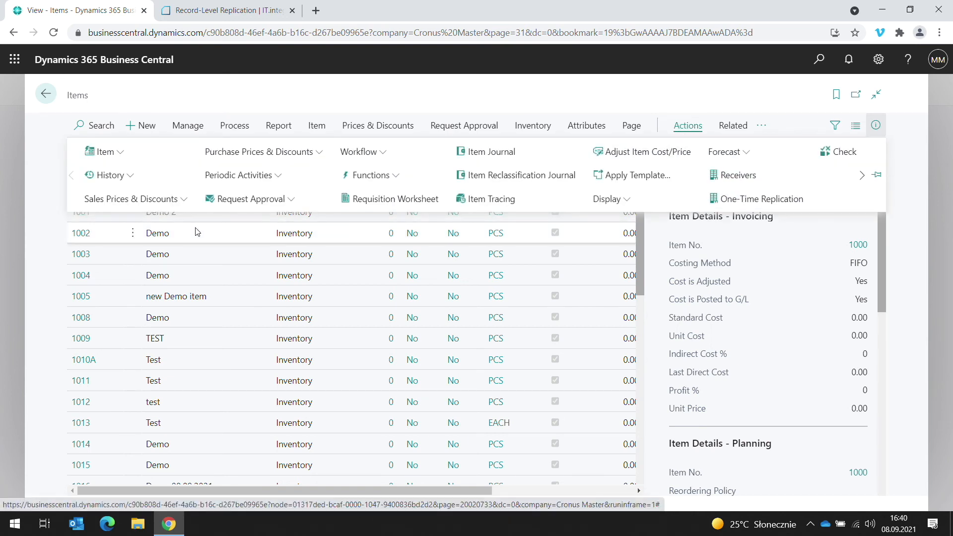
{"action": "left_click", "coordinate": [194, 243]}
{"action": "left_click", "coordinate": [200, 191]}
{"action": "left_click", "coordinate": [206, 251], "text": "shift"}
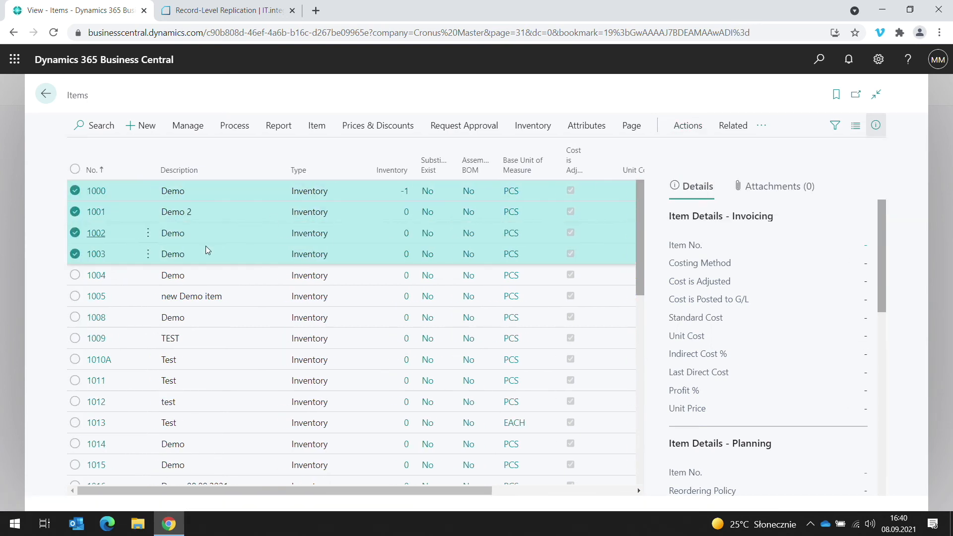
{"action": "left_click", "coordinate": [688, 126]}
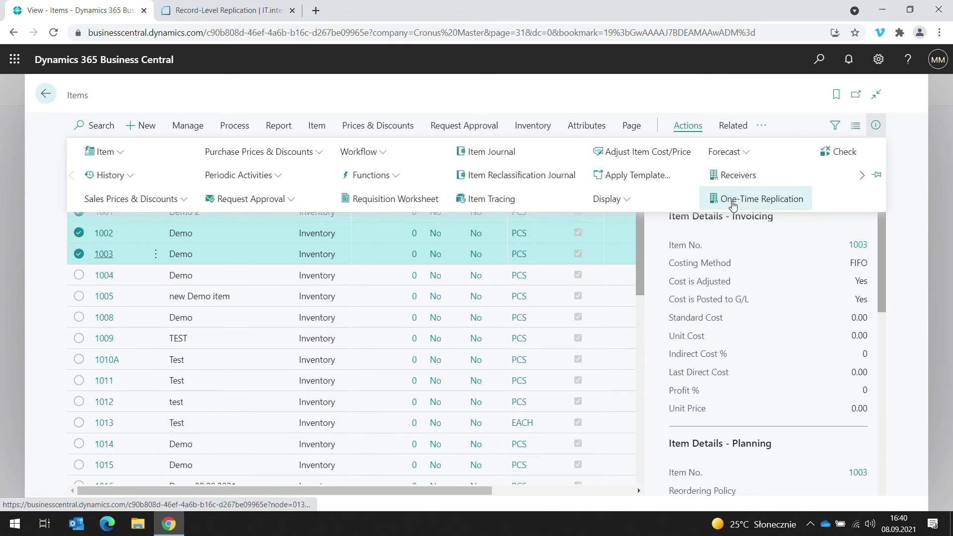
{"action": "left_click", "coordinate": [733, 205]}
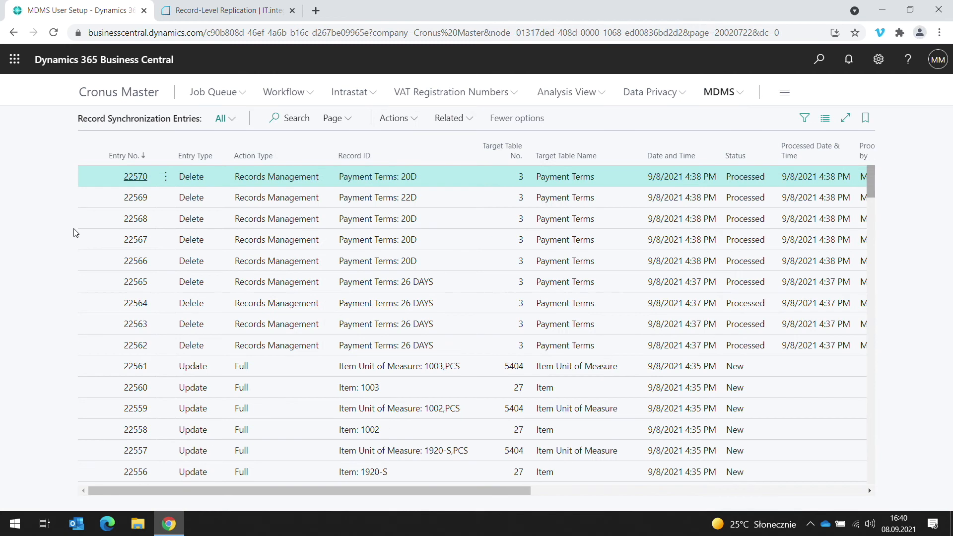
Step: Open Replications and examine the pending synchronization entries of the Items > Cronus Poland replication
{"action": "left_click", "coordinate": [720, 93]}
{"action": "left_click", "coordinate": [397, 125]}
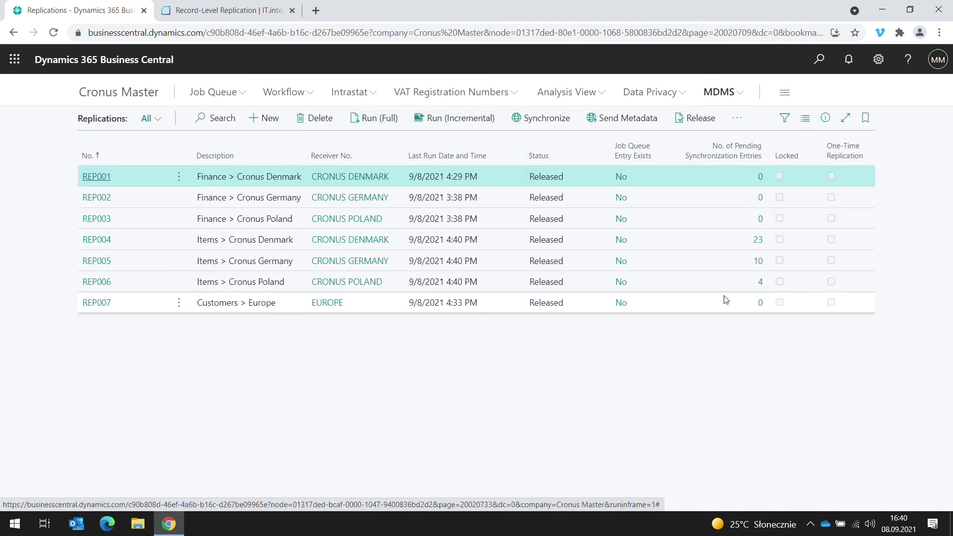
{"action": "left_click", "coordinate": [758, 282]}
{"action": "key", "text": "Escape"}
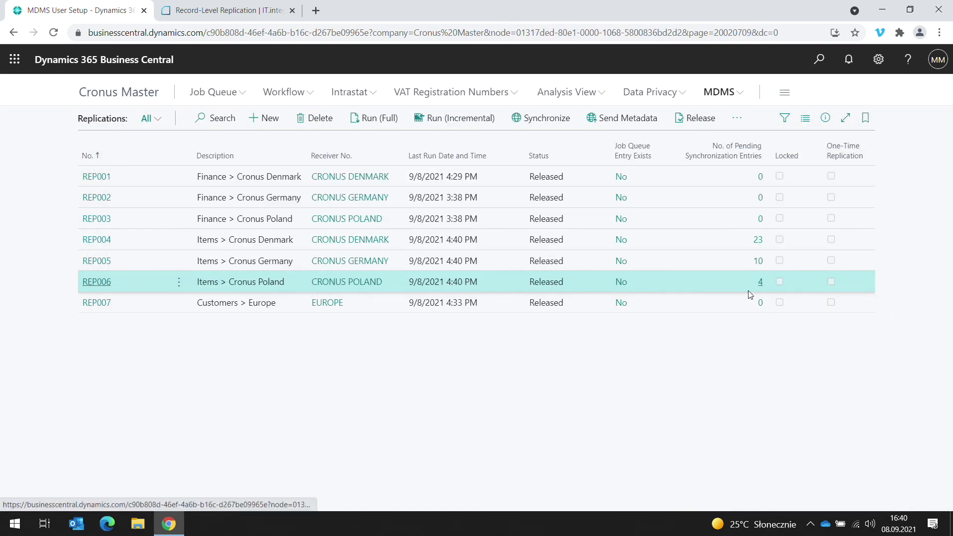
{"action": "left_click", "coordinate": [720, 92]}
{"action": "left_click", "coordinate": [704, 315]}
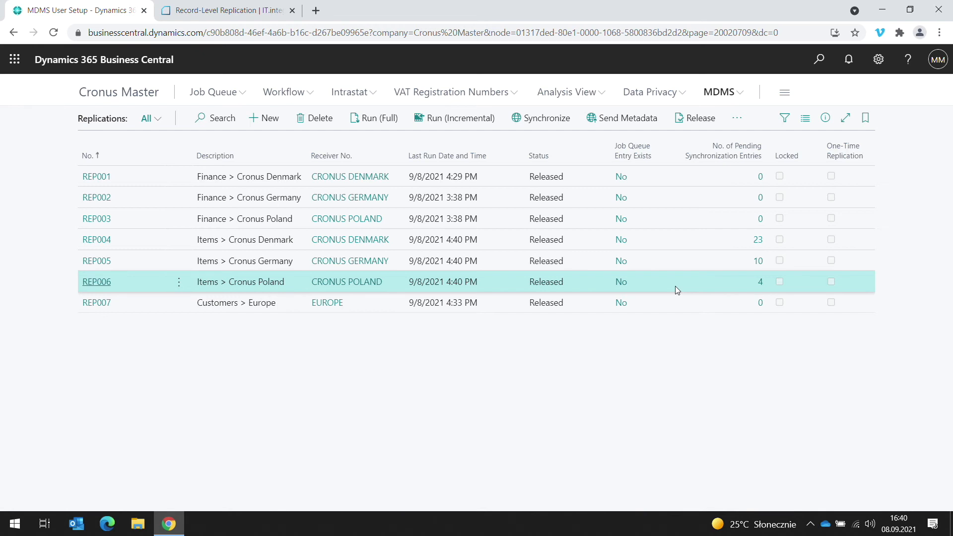
Step: Examine the One-Time Replication Setup lines from MDMS Setup, and close both pages
{"action": "left_click", "coordinate": [718, 92]}
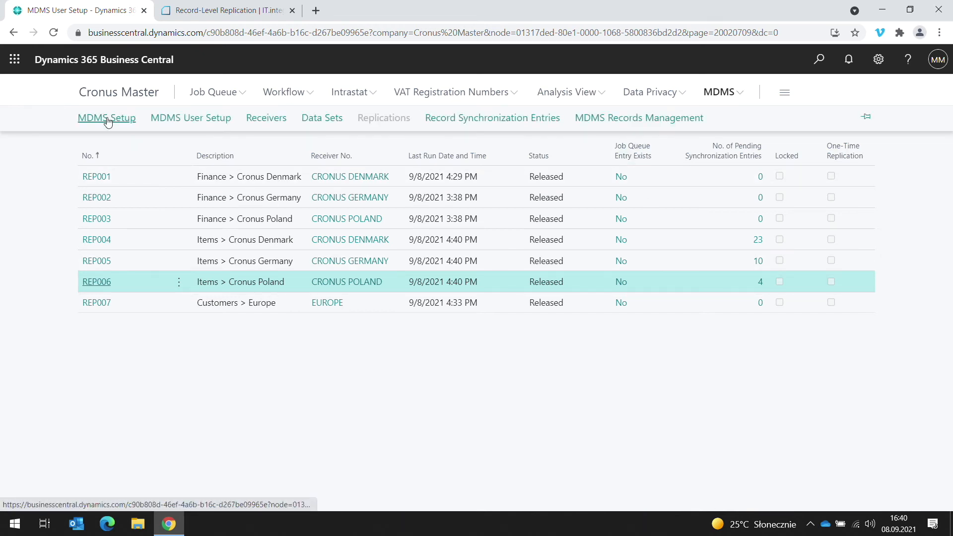
{"action": "left_click", "coordinate": [107, 119]}
{"action": "left_click", "coordinate": [274, 166]}
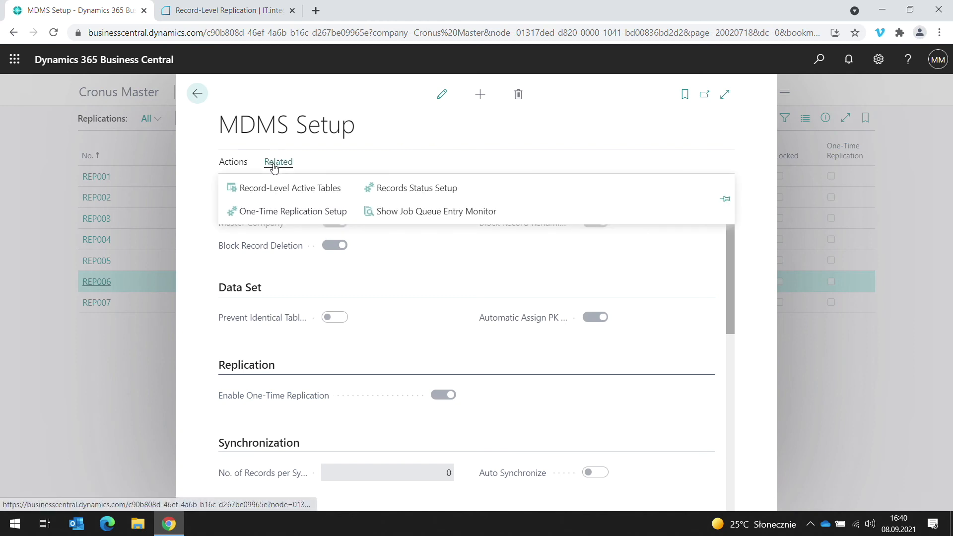
{"action": "left_click", "coordinate": [267, 211]}
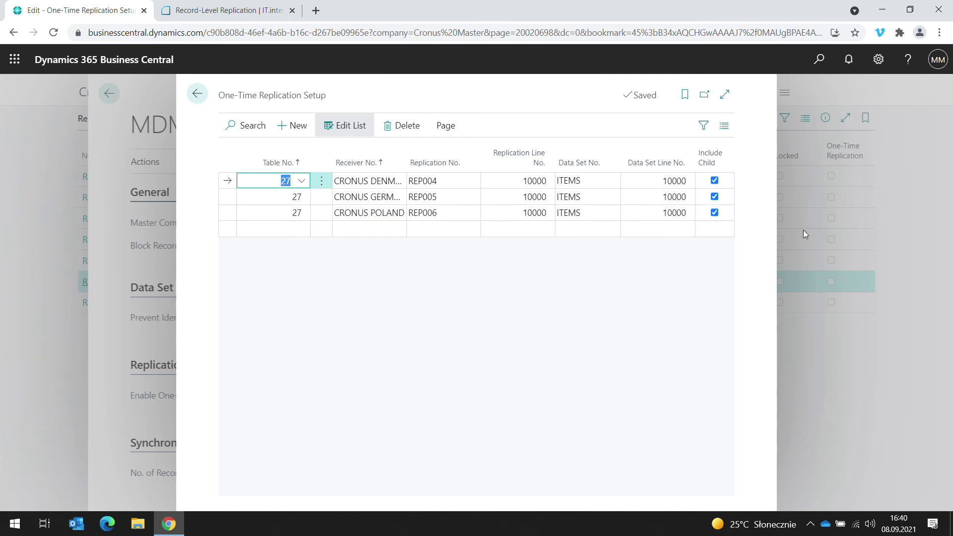
{"action": "left_click", "coordinate": [895, 219]}
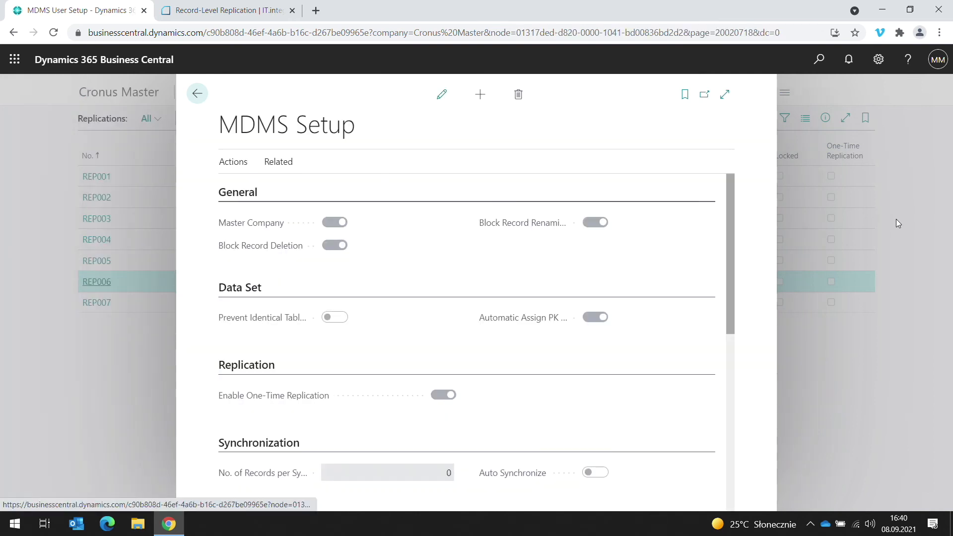
{"action": "left_click", "coordinate": [895, 219]}
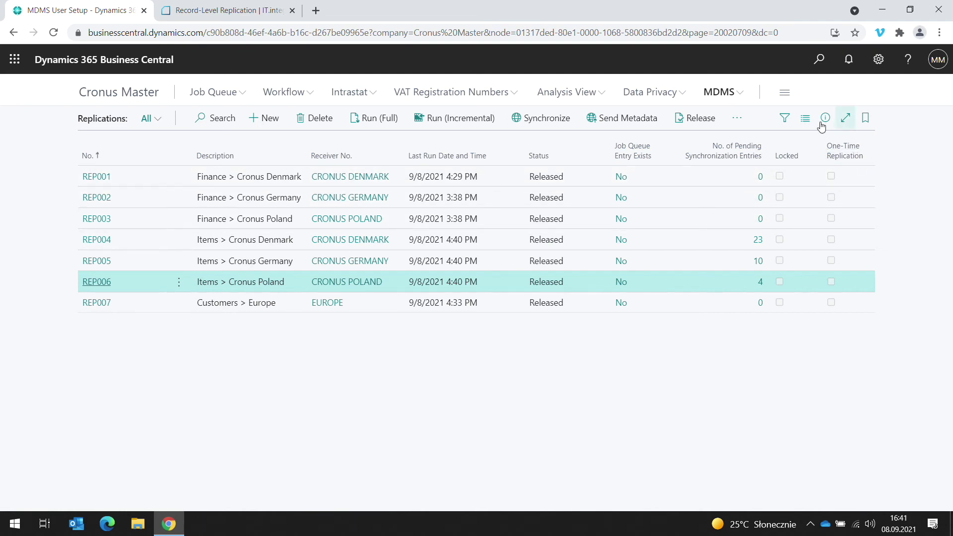
Step: Open MDMS Records Management and choose Item as the replicated table
{"action": "left_click", "coordinate": [735, 94]}
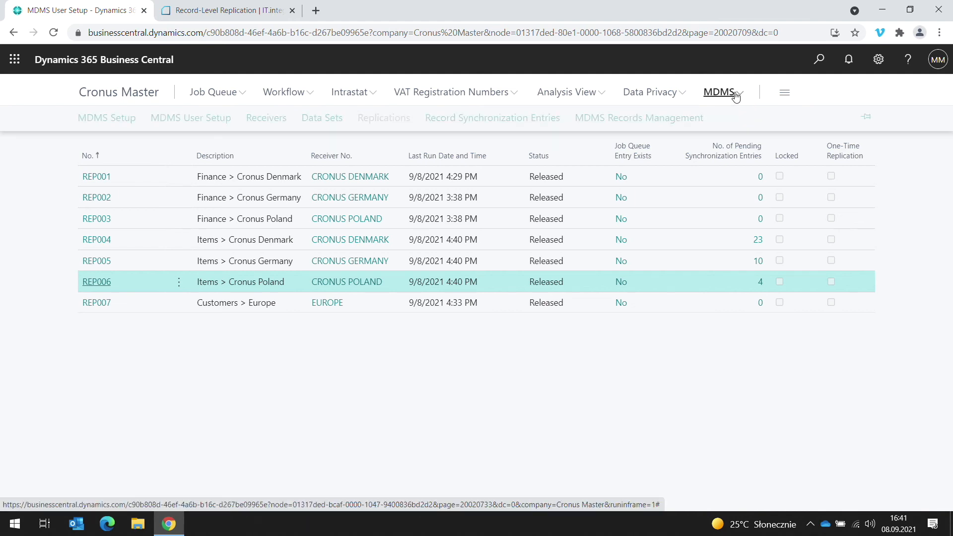
{"action": "left_click", "coordinate": [686, 120]}
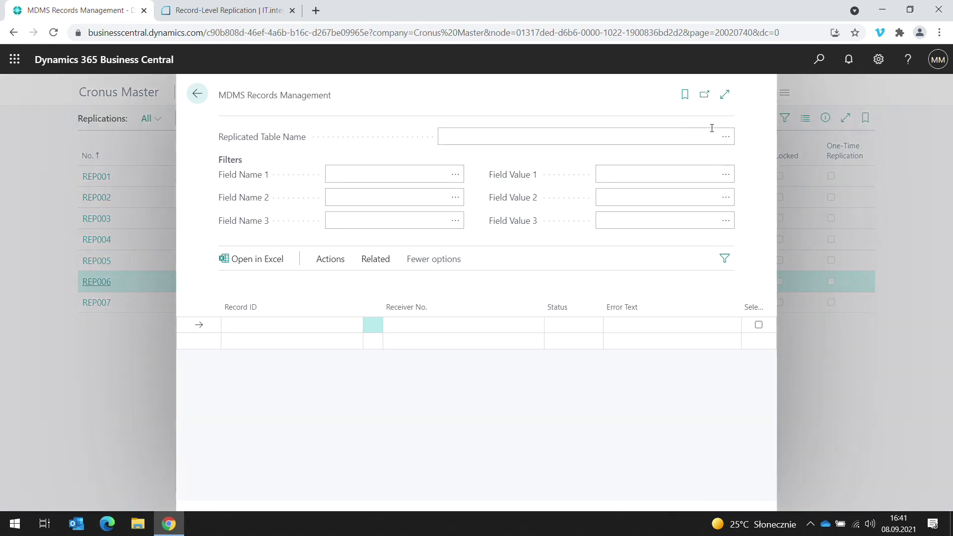
{"action": "left_click", "coordinate": [724, 139]}
{"action": "left_click", "coordinate": [614, 312]}
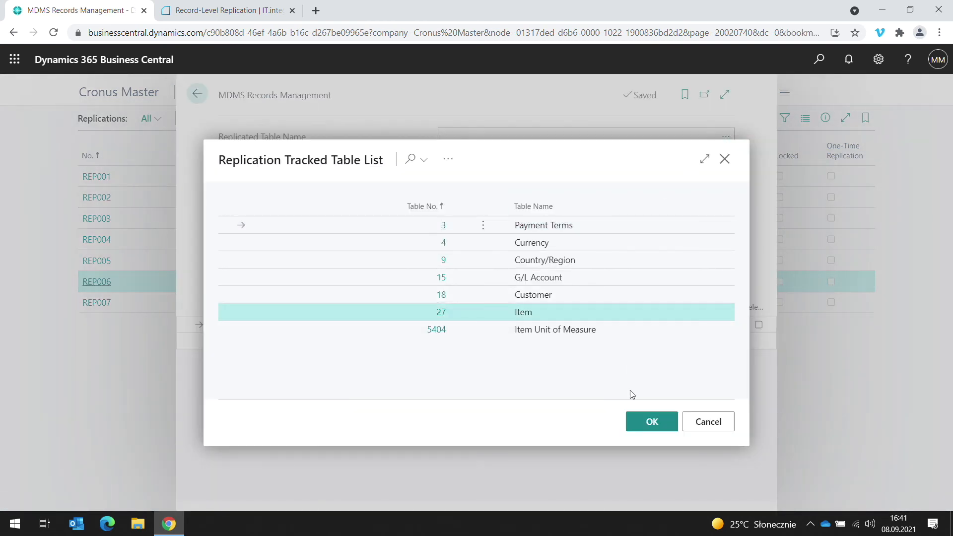
{"action": "left_click", "coordinate": [642, 428]}
Step: Filter the item records by No. 1000 and calculate the replicated record lines
{"action": "left_click", "coordinate": [377, 177]}
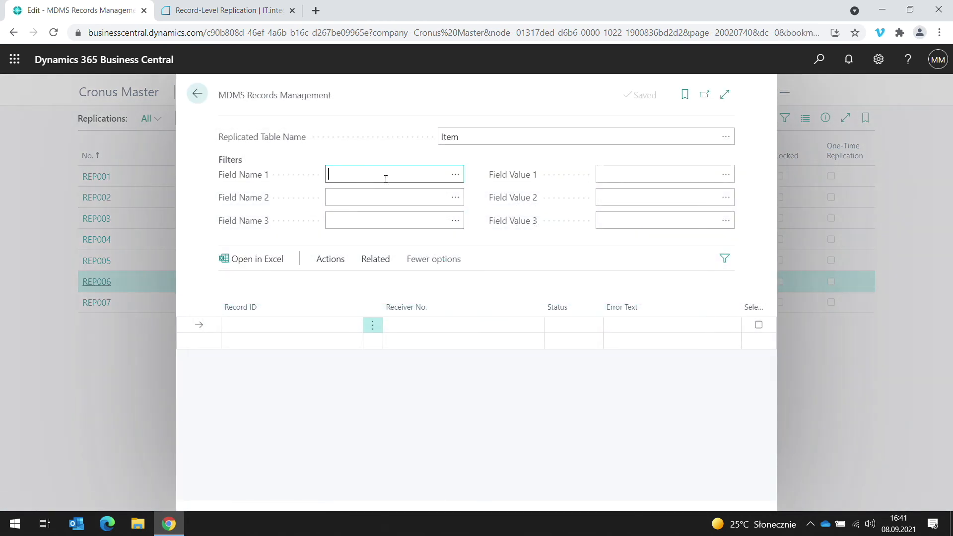
{"action": "left_click", "coordinate": [456, 174]}
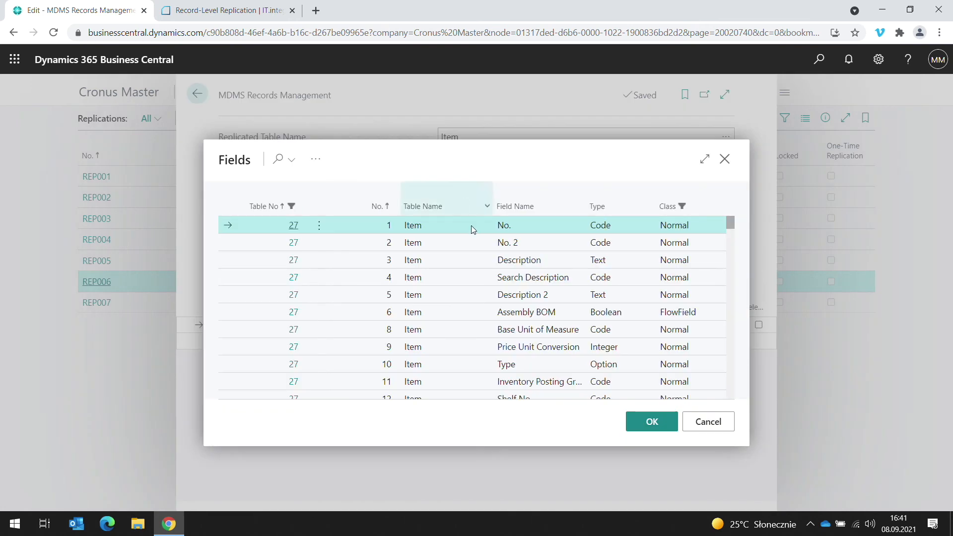
{"action": "left_click", "coordinate": [642, 427]}
{"action": "left_click", "coordinate": [617, 179]}
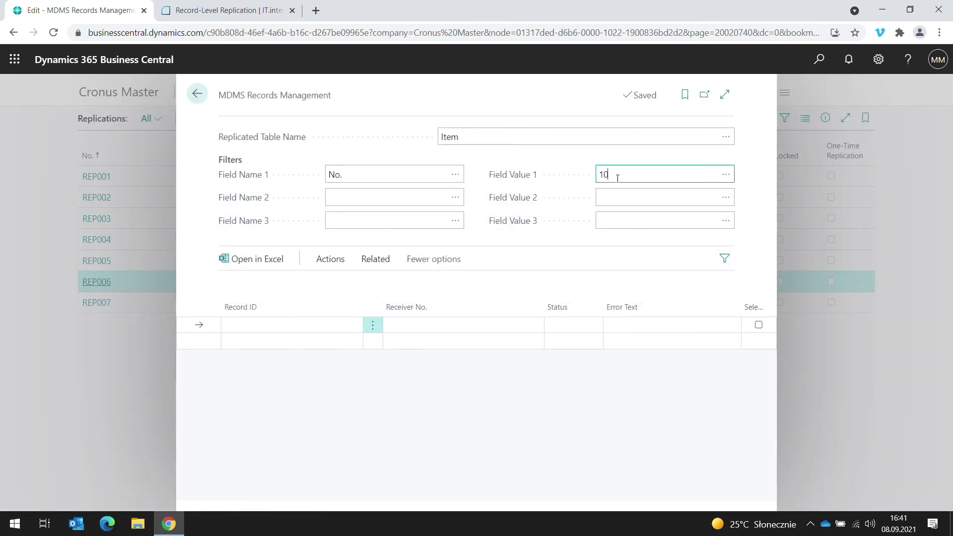
{"action": "left_click", "coordinate": [336, 268]}
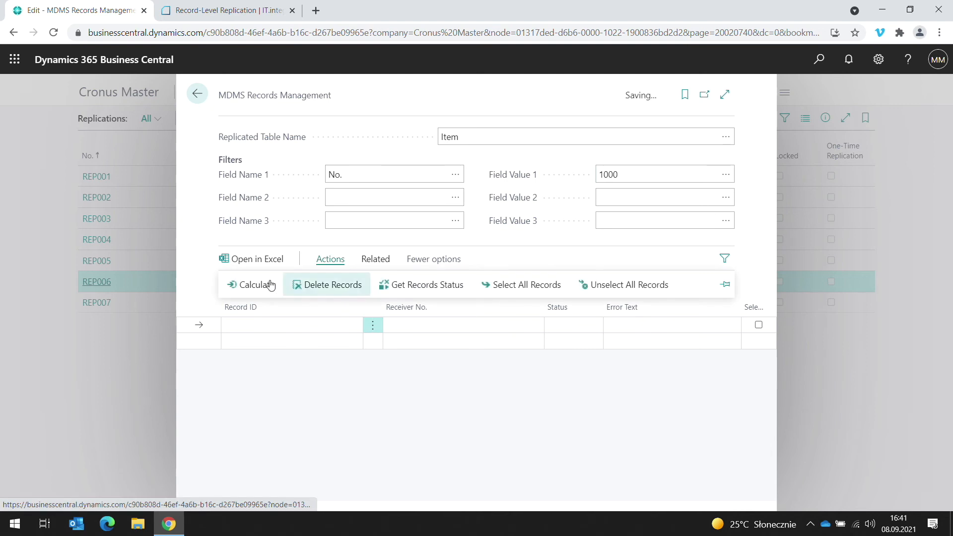
{"action": "left_click", "coordinate": [262, 284]}
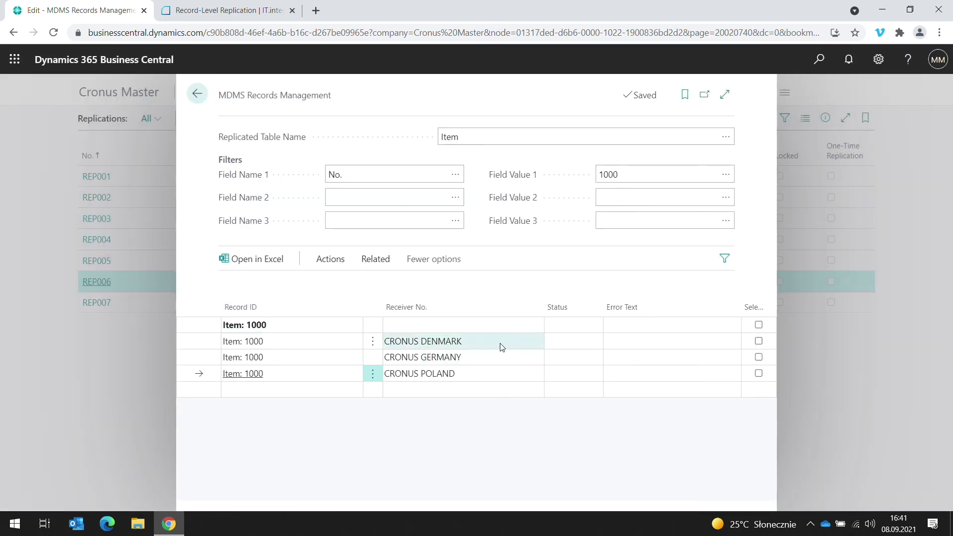
Step: Extend the No. filter to 1000..2000 and recalculate the replicated item records
{"action": "left_click", "coordinate": [630, 176]}
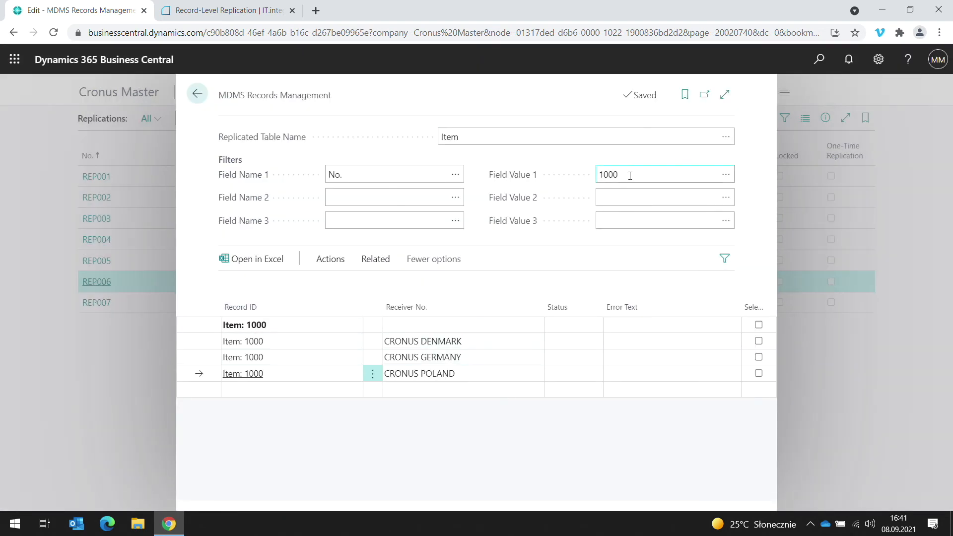
{"action": "type", "text": "..200"}
{"action": "key", "text": "Tab"}
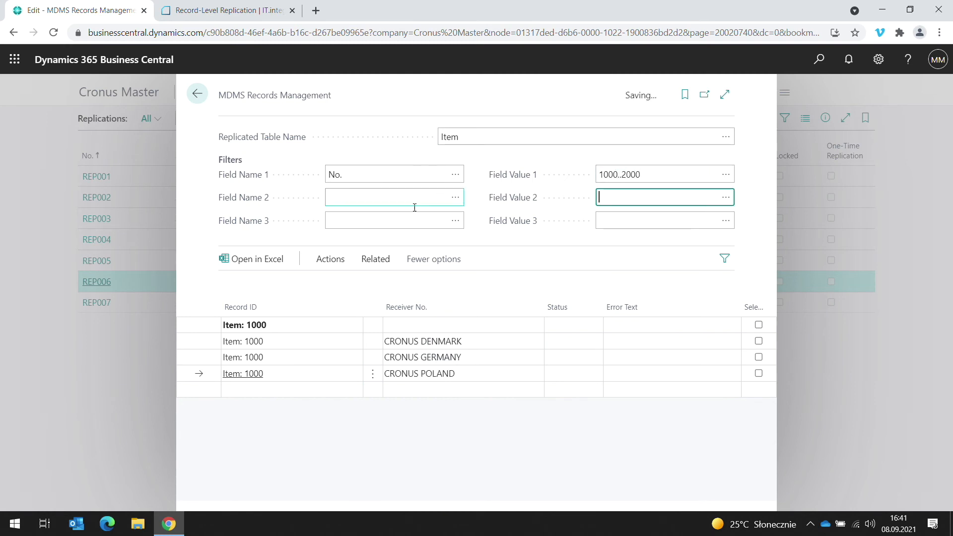
{"action": "left_click", "coordinate": [328, 260]}
{"action": "left_click", "coordinate": [272, 281]}
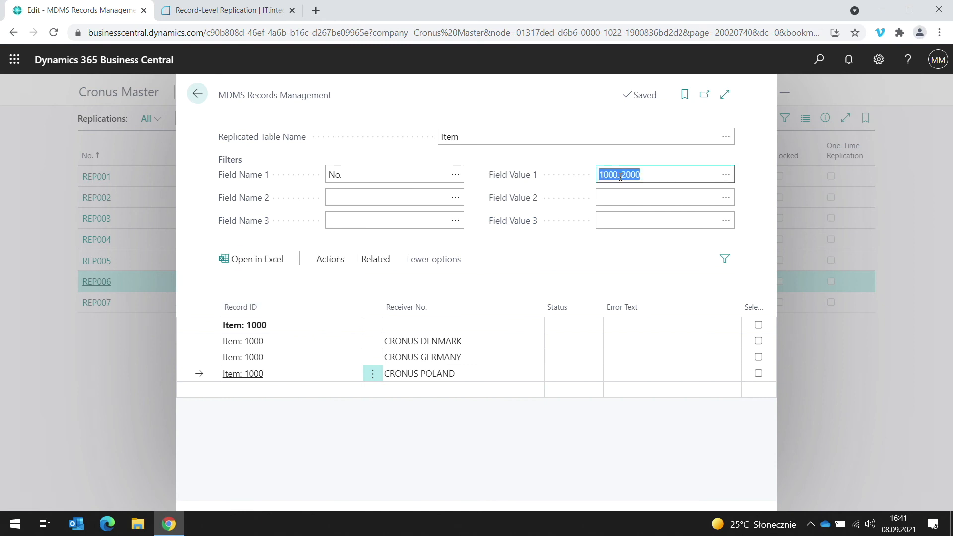
Step: Select the CRONUS POLAND and CRONUS GERMANY lines of Item 1000, get their records status, and review the compared item fields
{"action": "left_click", "coordinate": [758, 373]}
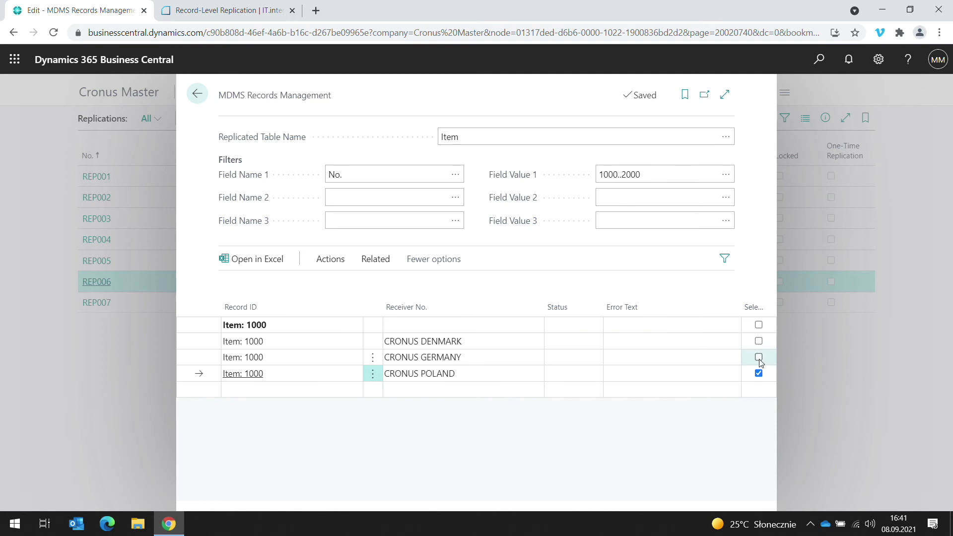
{"action": "left_click", "coordinate": [758, 358]}
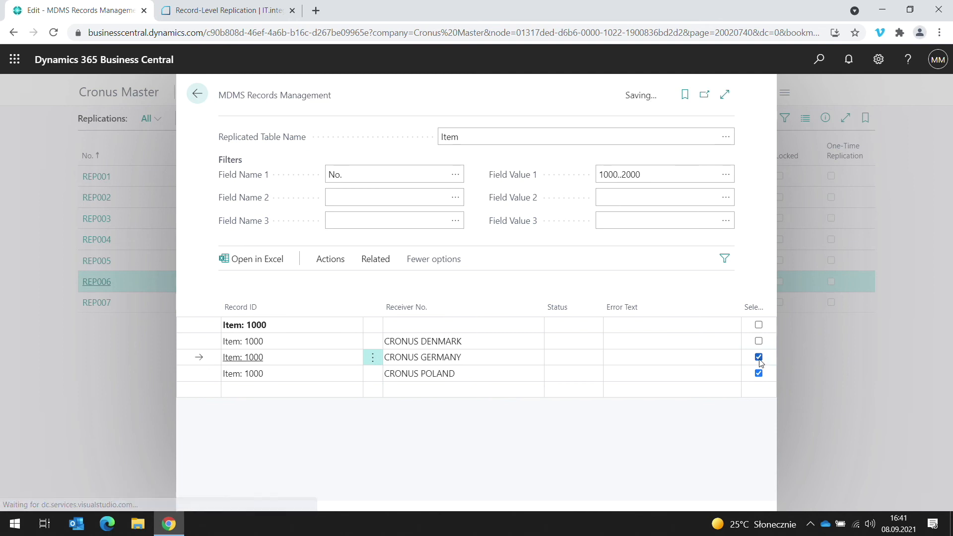
{"action": "left_click", "coordinate": [326, 263]}
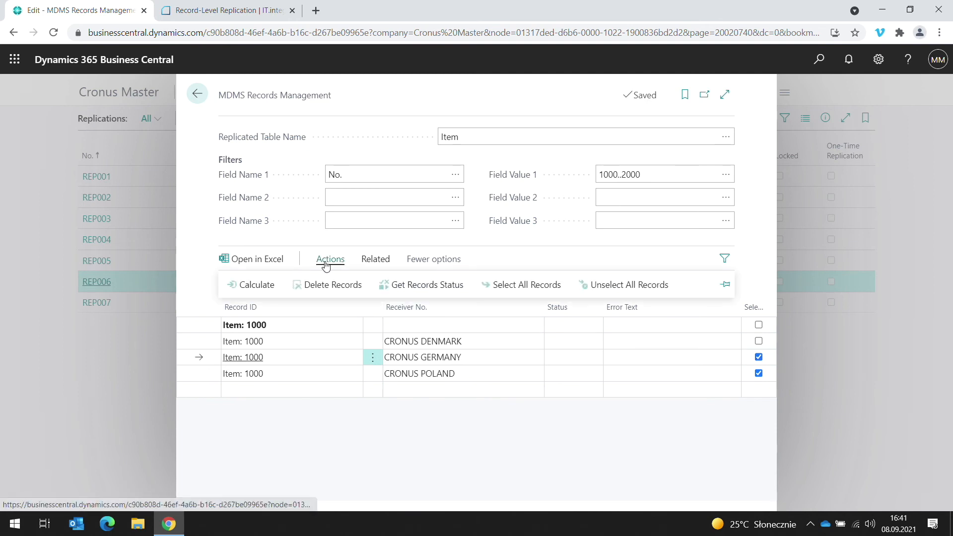
{"action": "left_click", "coordinate": [395, 287]}
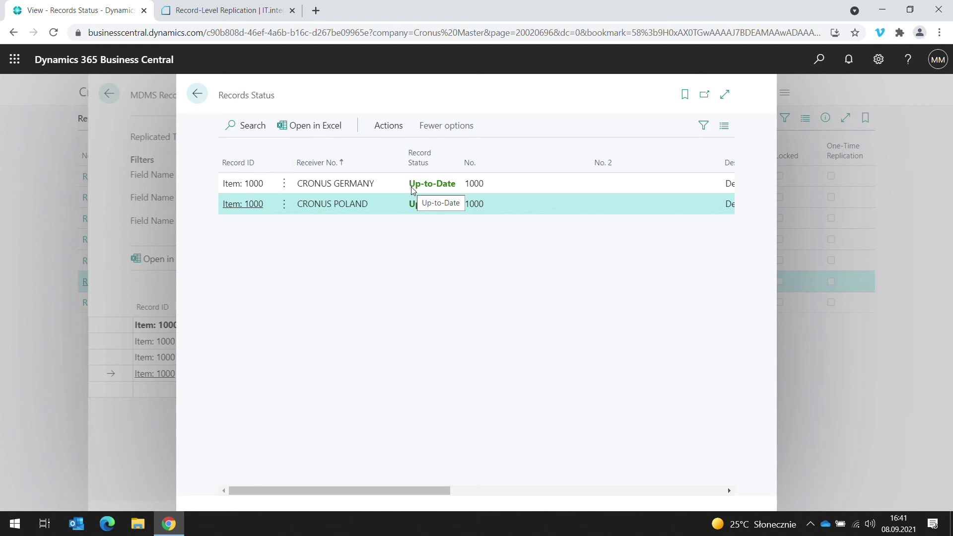
{"action": "left_click_drag", "start_coordinate": [422, 491], "coordinate": [532, 502]}
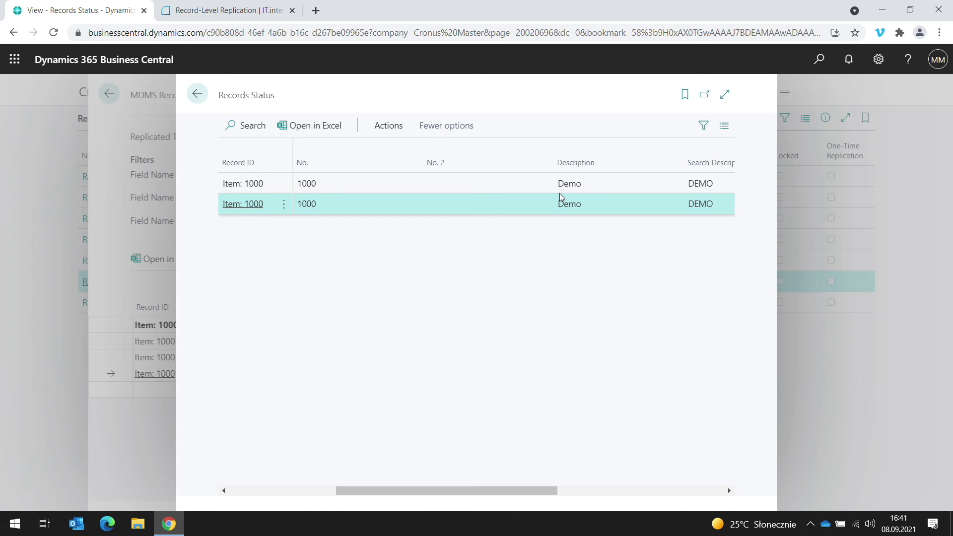
{"action": "left_click_drag", "start_coordinate": [375, 494], "coordinate": [257, 466]}
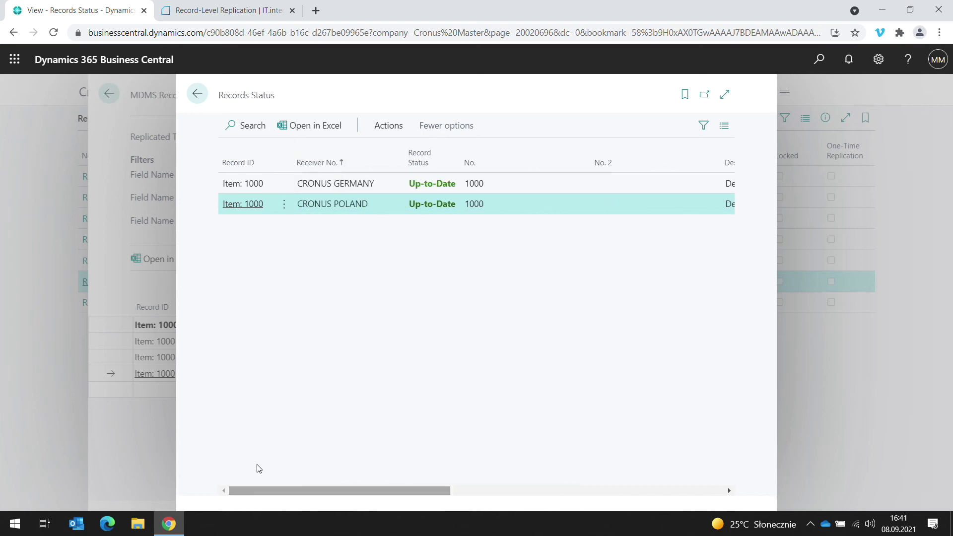
Step: Look up the One-Time Replication action for the status records, and close Records Status and MDMS Records Management
{"action": "left_click", "coordinate": [386, 127]}
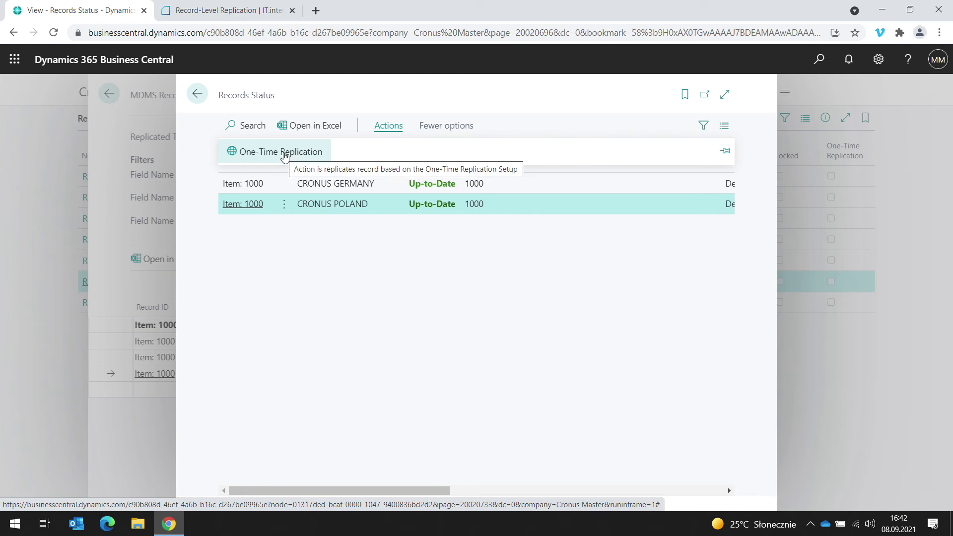
{"action": "left_click", "coordinate": [422, 199]}
{"action": "left_click", "coordinate": [198, 94]}
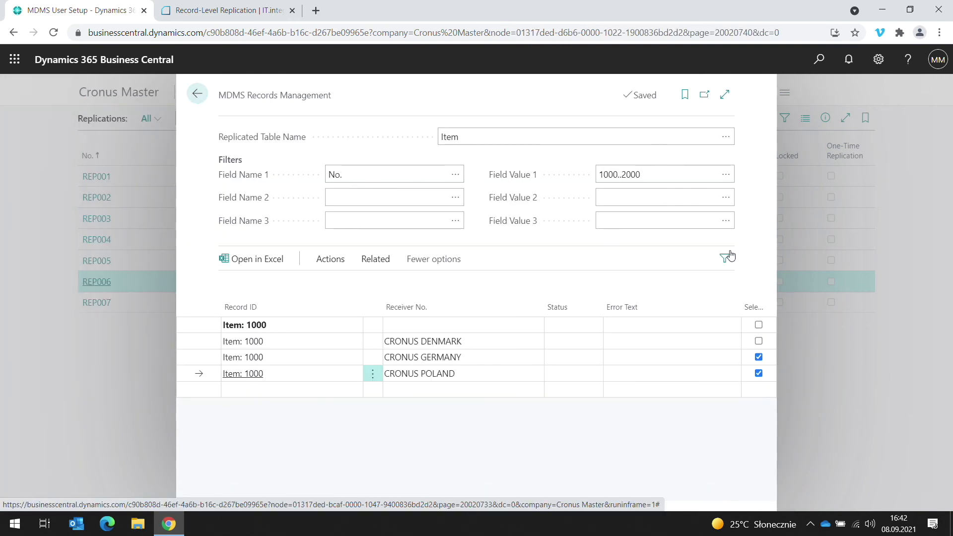
{"action": "left_click", "coordinate": [849, 352]}
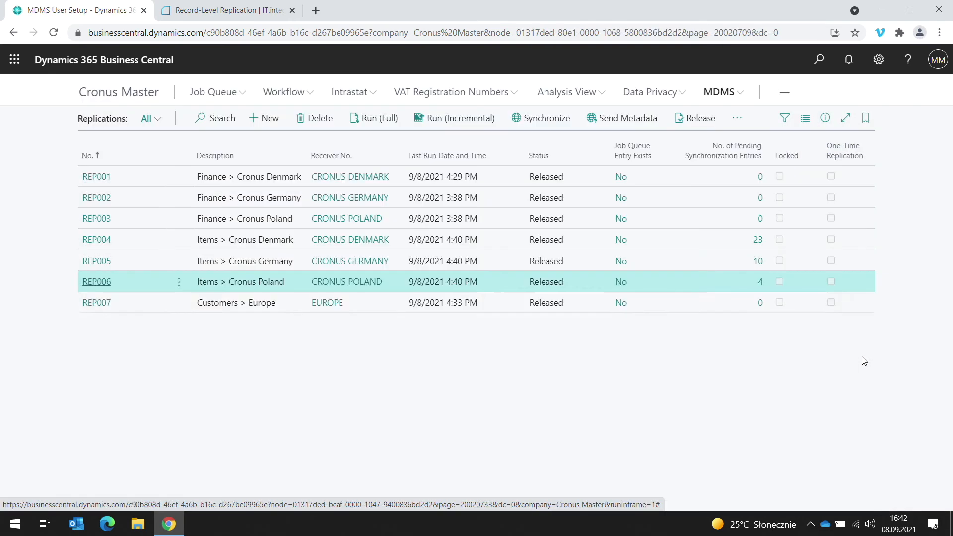
Step: Open Extension Management, review the installed MDMS extensions such as MDMSCheckItemRecordStatus, and close the page
{"action": "left_click", "coordinate": [819, 59]}
{"action": "type", "text": "ext"}
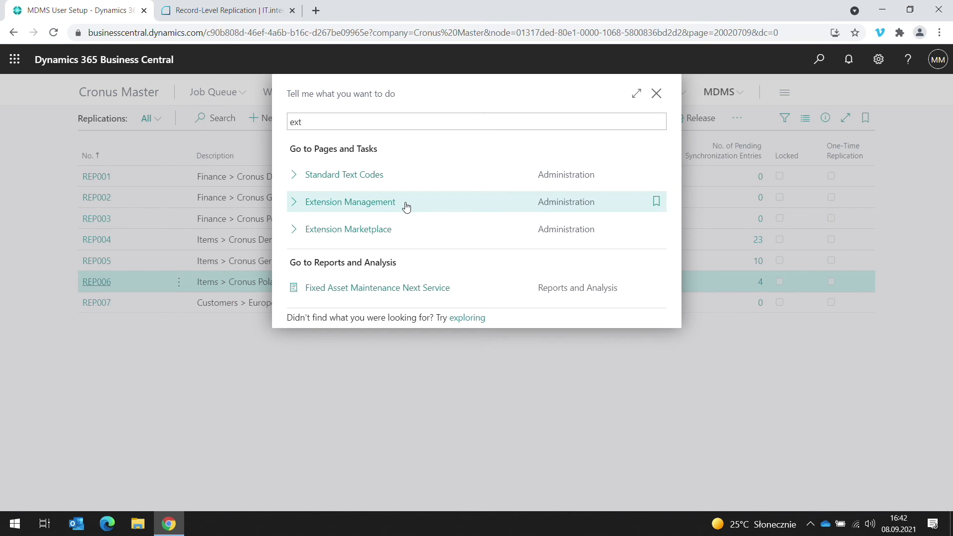
{"action": "left_click", "coordinate": [406, 207]}
{"action": "scroll", "coordinate": [402, 278], "scroll_direction": "down", "scroll_amount": 5}
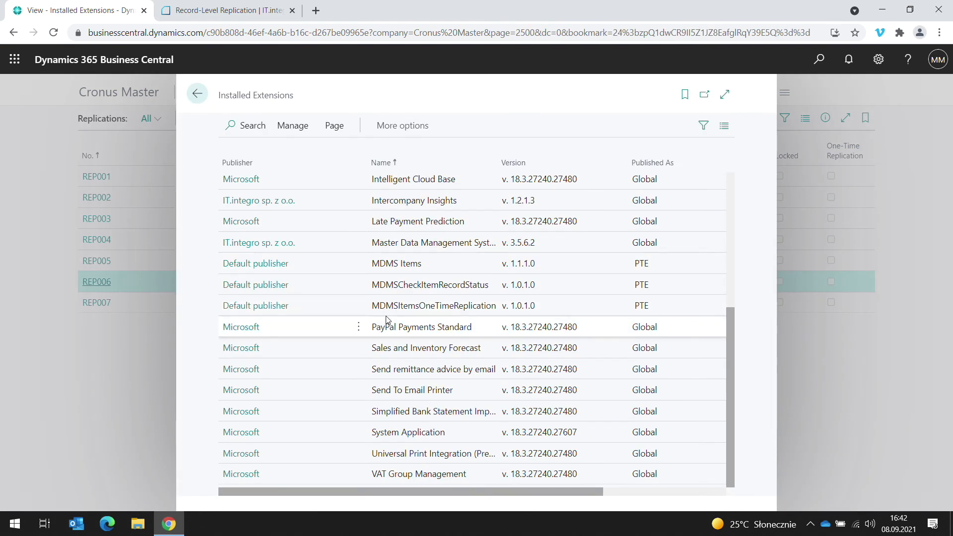
{"action": "left_click", "coordinate": [403, 287]}
{"action": "left_click", "coordinate": [892, 329]}
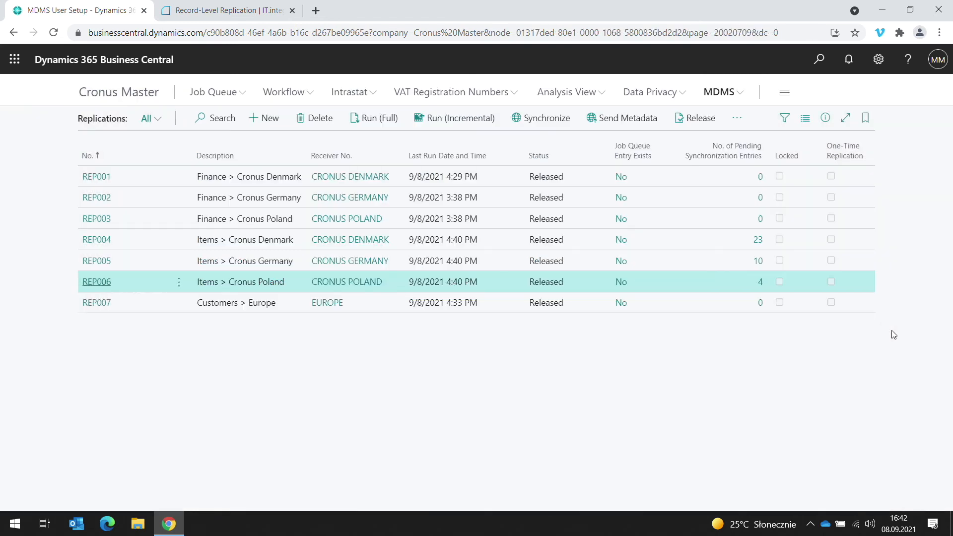
Step: Open the Items list and check the record status of item 1000 across its receivers
{"action": "left_click", "coordinate": [819, 62]}
{"action": "type", "text": "items"}
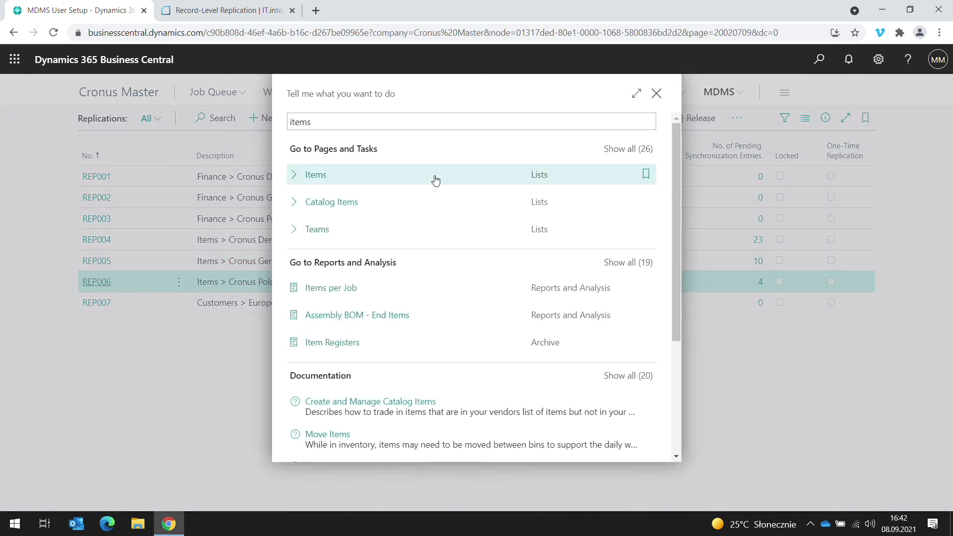
{"action": "left_click", "coordinate": [433, 177]}
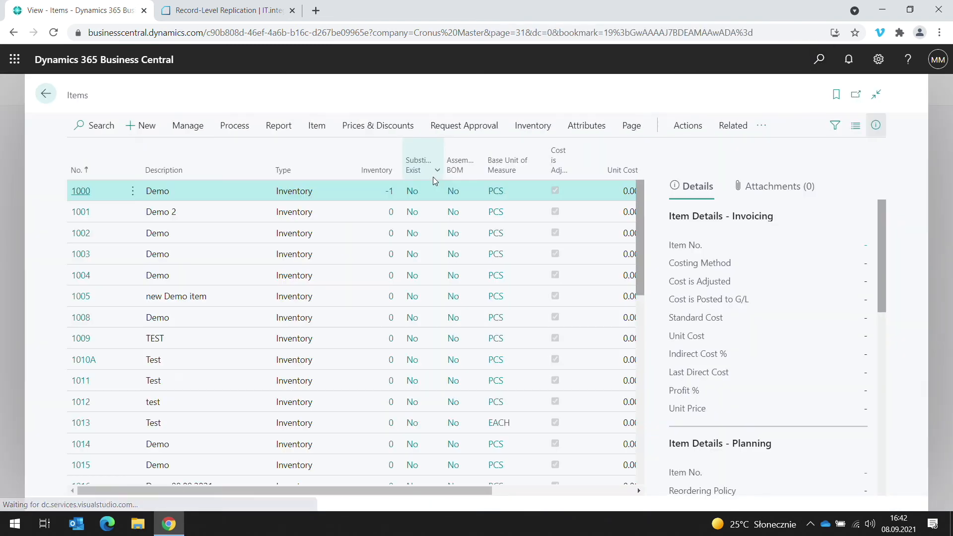
{"action": "left_click", "coordinate": [684, 131]}
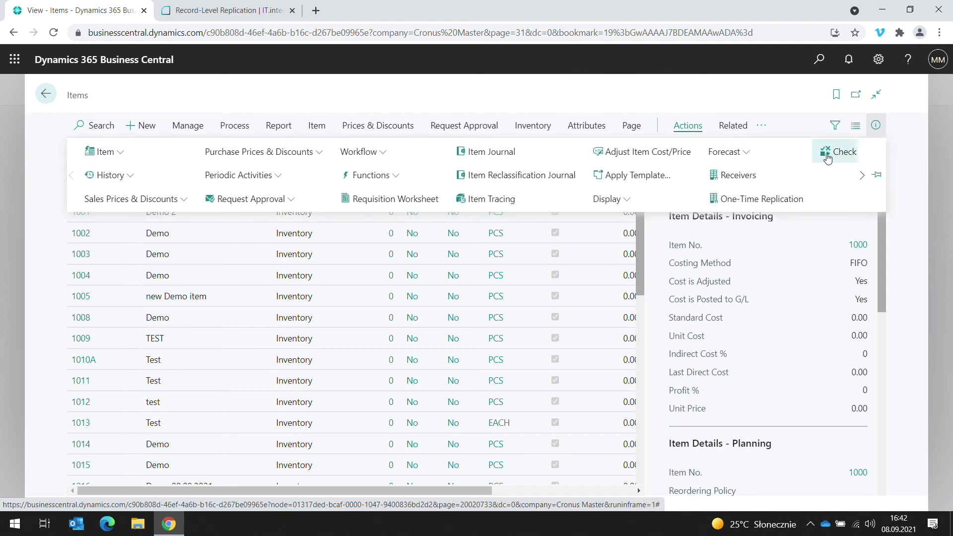
{"action": "left_click", "coordinate": [862, 183]}
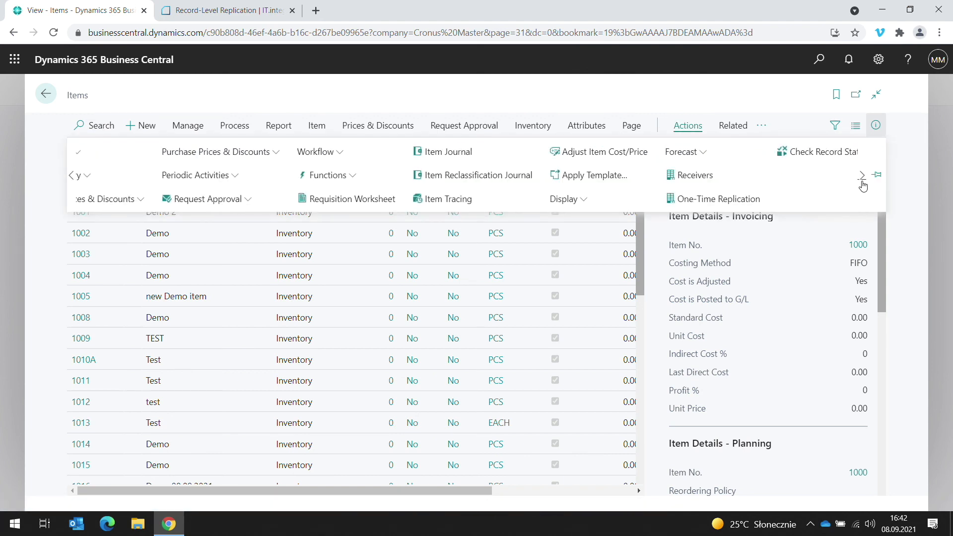
{"action": "left_click", "coordinate": [862, 181]}
{"action": "left_click", "coordinate": [825, 154]}
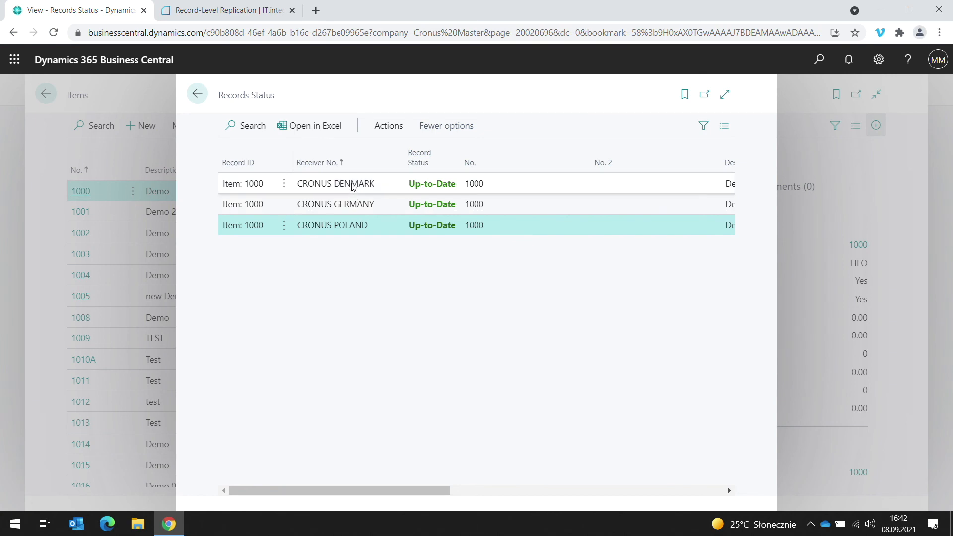
Step: View the replication action offered for item 1000's status records, and close Records Status and the Items list
{"action": "left_click", "coordinate": [390, 129]}
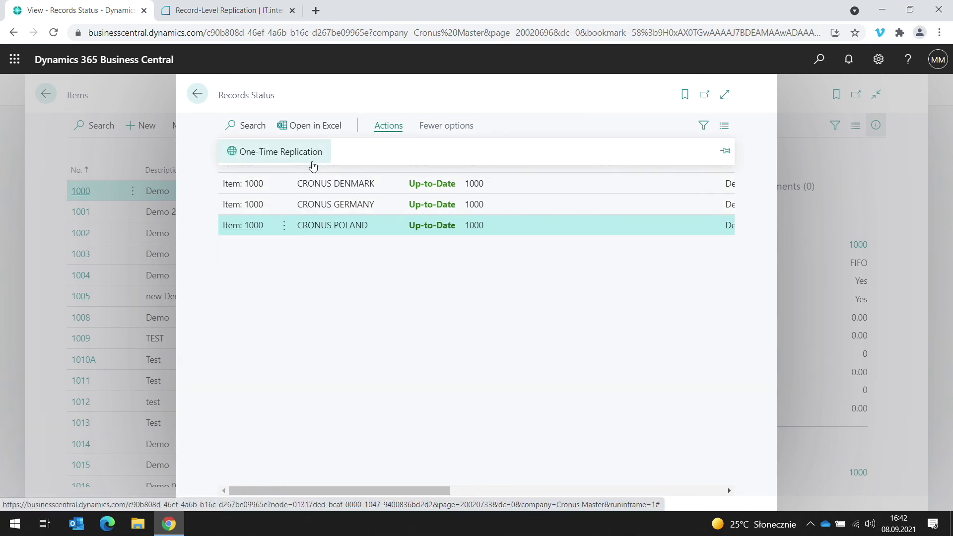
{"action": "left_click", "coordinate": [197, 94]}
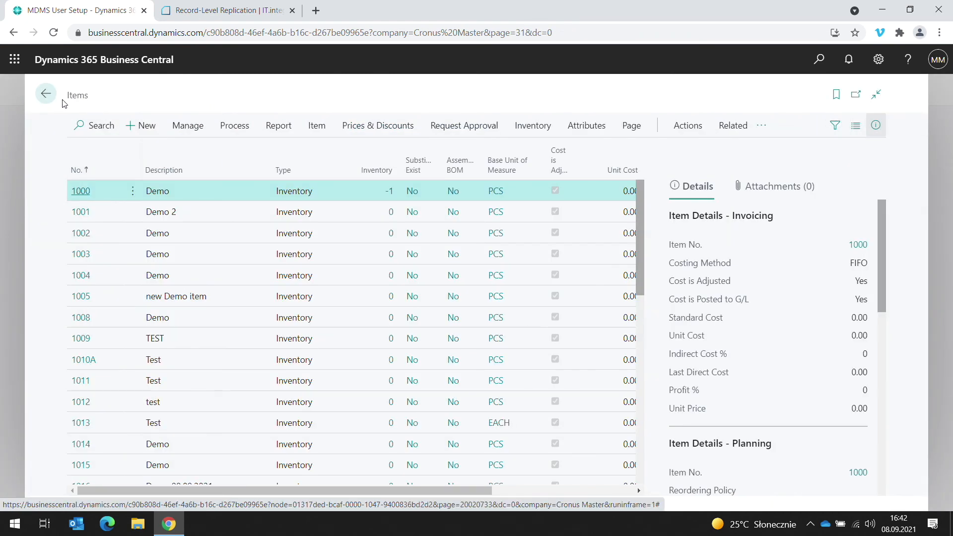
{"action": "left_click", "coordinate": [42, 95]}
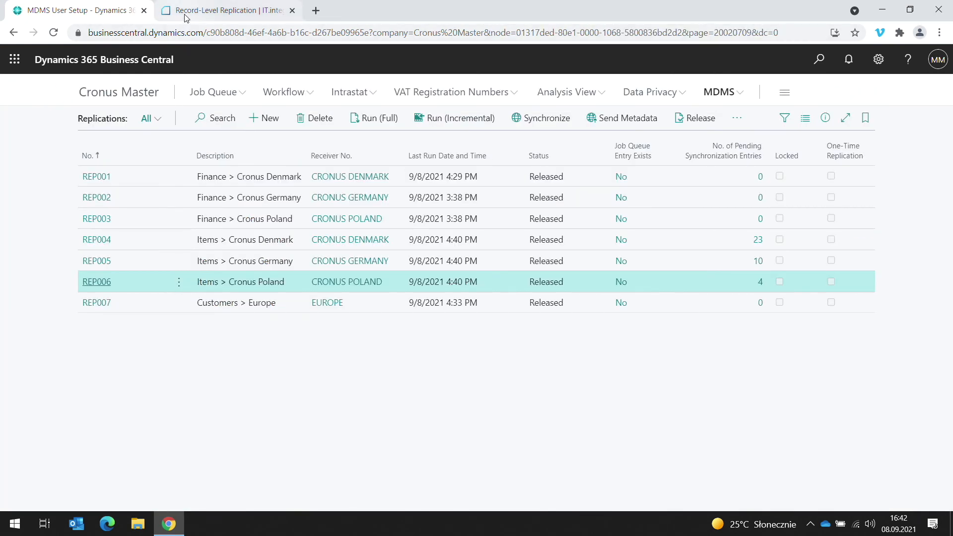
Step: Switch to the Record-Level Replication documentation and highlight the sample page extension code and its "Item List" target
{"action": "left_click", "coordinate": [226, 15]}
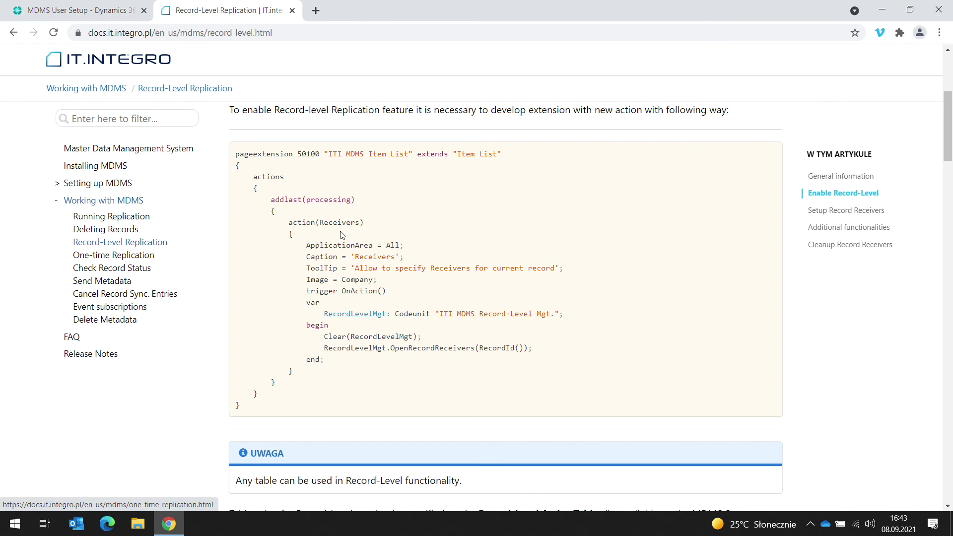
{"action": "left_click_drag", "start_coordinate": [238, 156], "coordinate": [270, 400]}
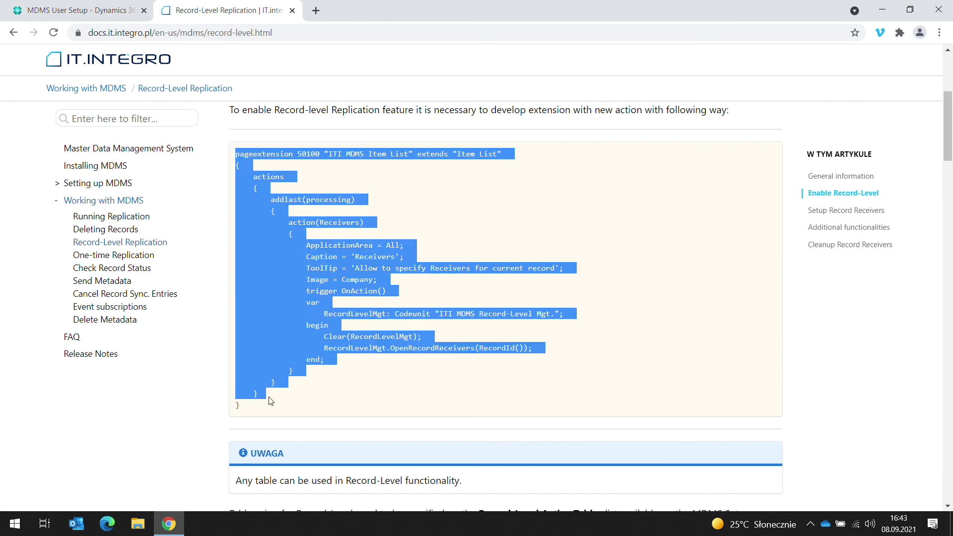
{"action": "left_click", "coordinate": [275, 406]}
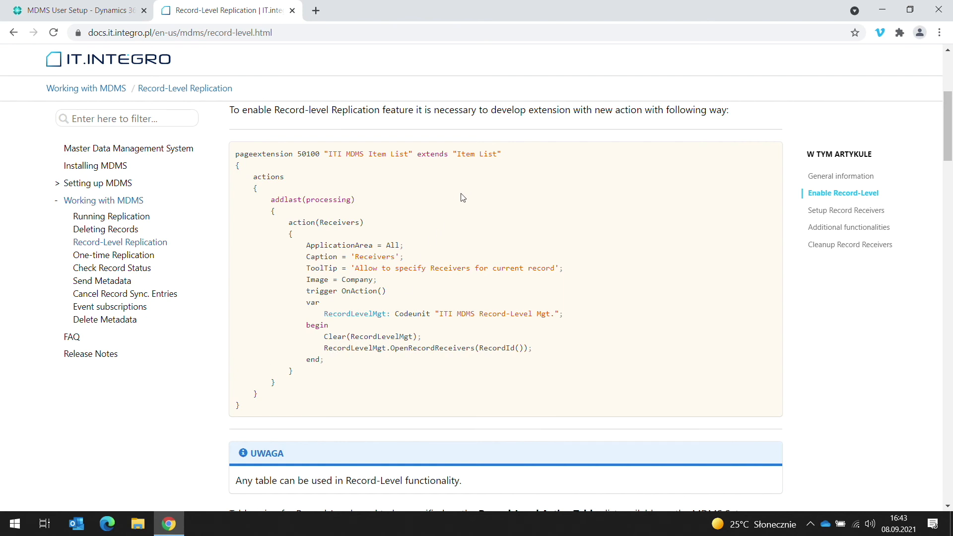
{"action": "left_click_drag", "start_coordinate": [457, 153], "coordinate": [497, 157]}
{"action": "left_click", "coordinate": [472, 234]}
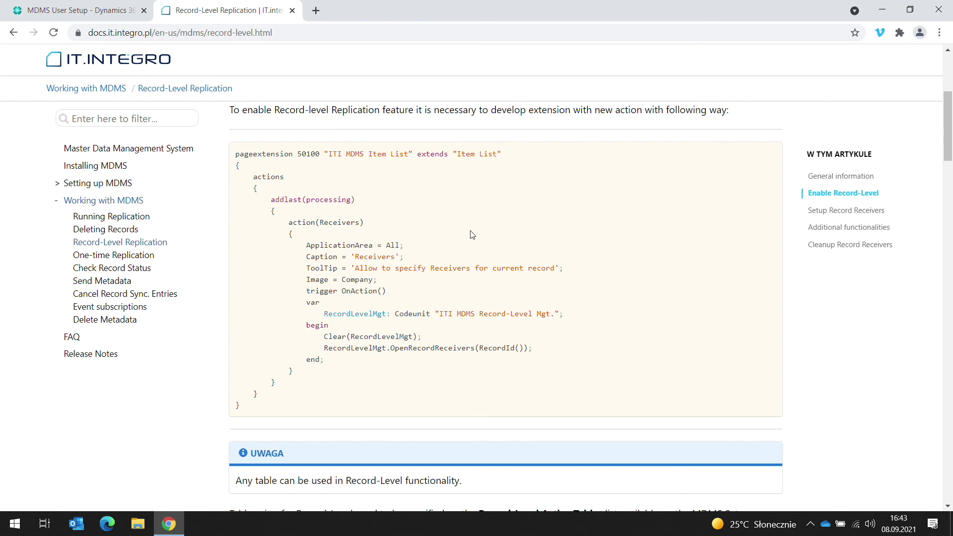
Step: Open the Event subscriptions documentation and examine the ITI Replication Mgt. events, including the OnBeforeExportRecord parameters and currency example
{"action": "left_click", "coordinate": [149, 309]}
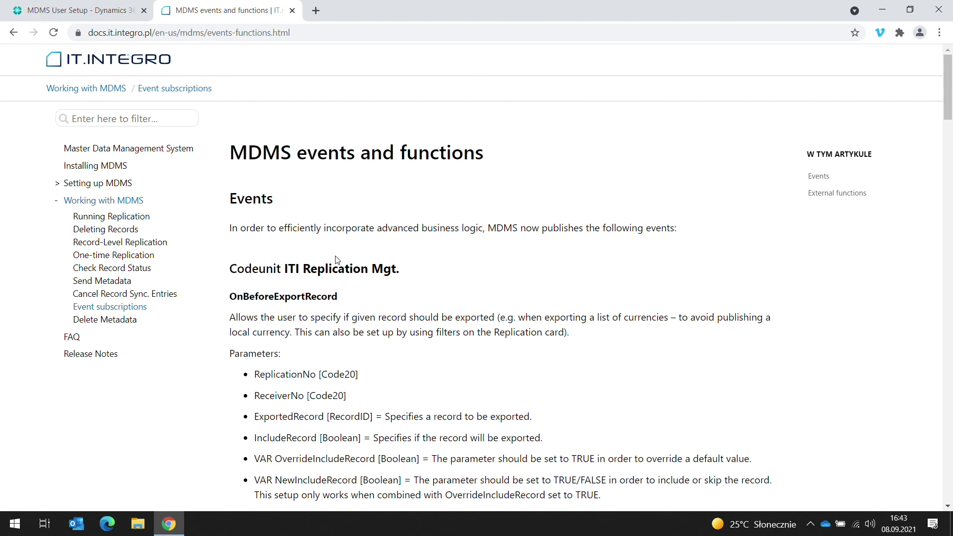
{"action": "scroll", "coordinate": [337, 260], "scroll_direction": "down", "scroll_amount": 3}
{"action": "scroll", "coordinate": [337, 257], "scroll_direction": "down", "scroll_amount": 1}
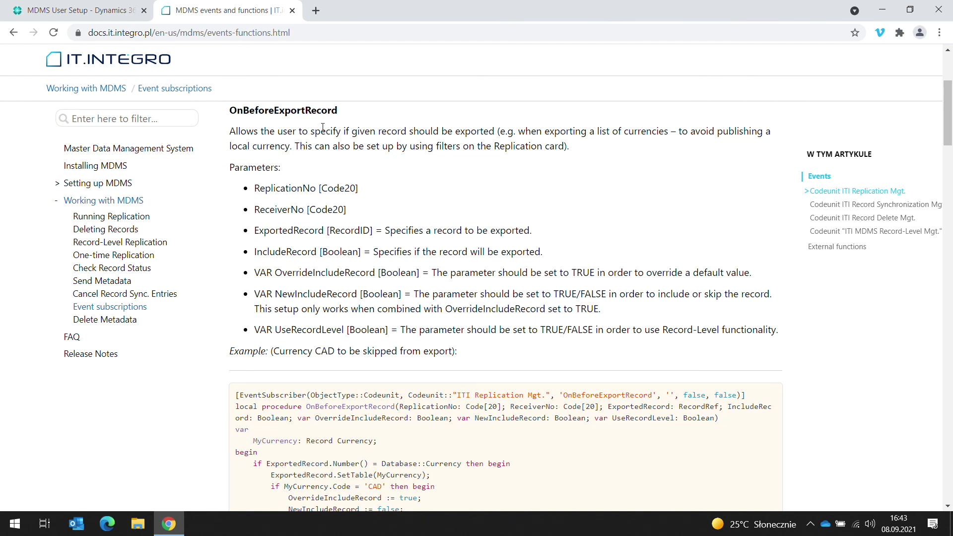
{"action": "scroll", "coordinate": [327, 175], "scroll_direction": "down", "scroll_amount": 2}
{"action": "scroll", "coordinate": [327, 174], "scroll_direction": "up", "scroll_amount": 2}
{"action": "scroll", "coordinate": [345, 227], "scroll_direction": "down", "scroll_amount": 1}
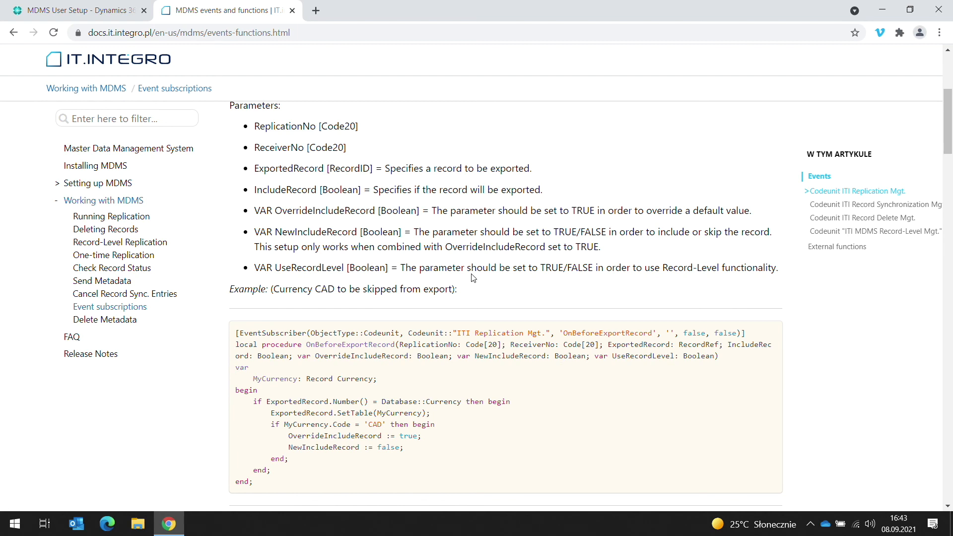
{"action": "scroll", "coordinate": [463, 270], "scroll_direction": "down", "scroll_amount": 4}
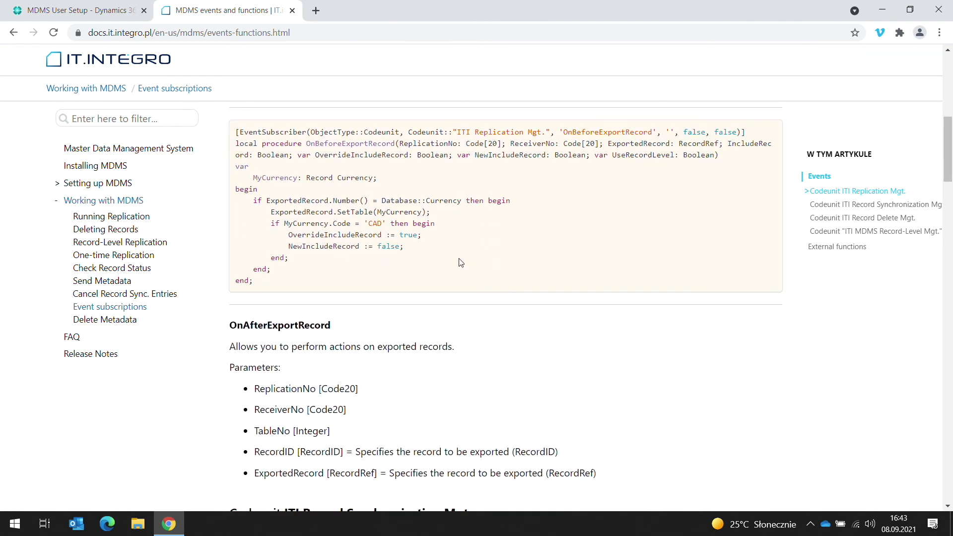
Step: Examine the ITI Record Synchronization Mgt events, including the OnAfterImportedRecordModify and OnBeforeExportField code examples
{"action": "scroll", "coordinate": [461, 262], "scroll_direction": "down", "scroll_amount": 9}
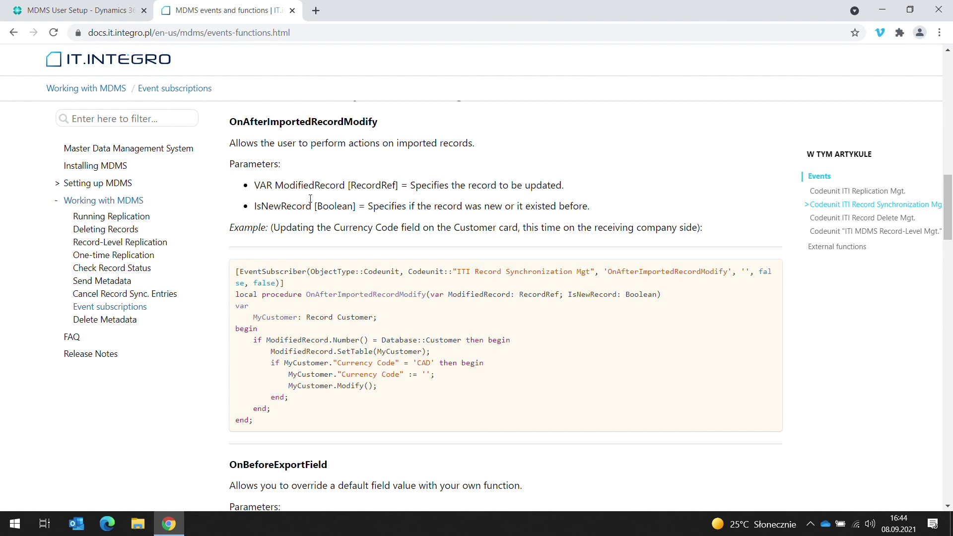
{"action": "scroll", "coordinate": [311, 199], "scroll_direction": "down", "scroll_amount": 12}
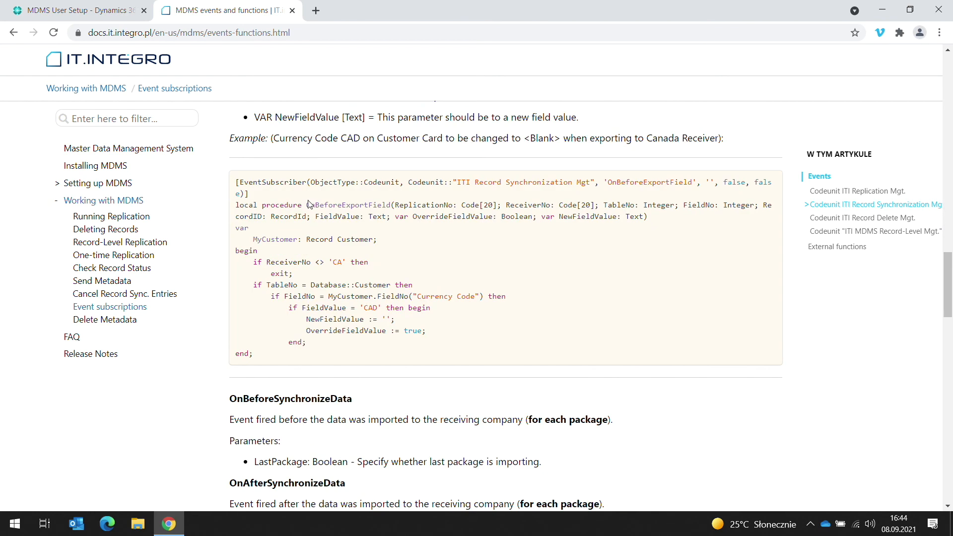
{"action": "scroll", "coordinate": [307, 204], "scroll_direction": "down", "scroll_amount": 9}
{"action": "scroll", "coordinate": [317, 176], "scroll_direction": "up", "scroll_amount": 4}
{"action": "scroll", "coordinate": [317, 176], "scroll_direction": "up", "scroll_amount": 4}
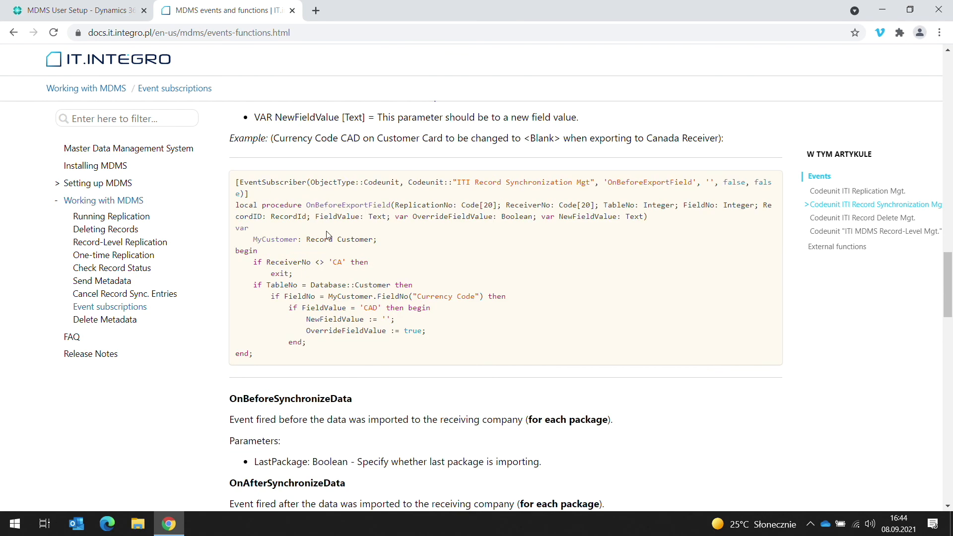